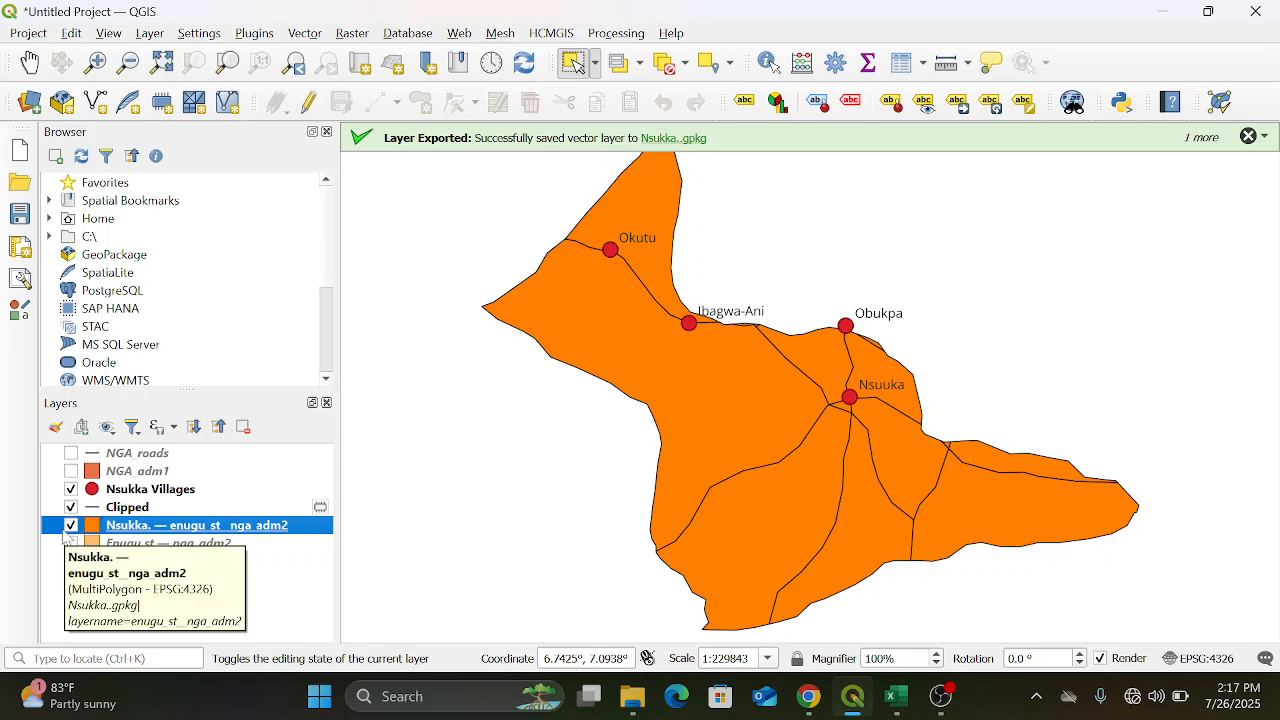
Hide the Nsukka boundary, Clipped roads and Nsukka Villages layers
left_click(70, 526)
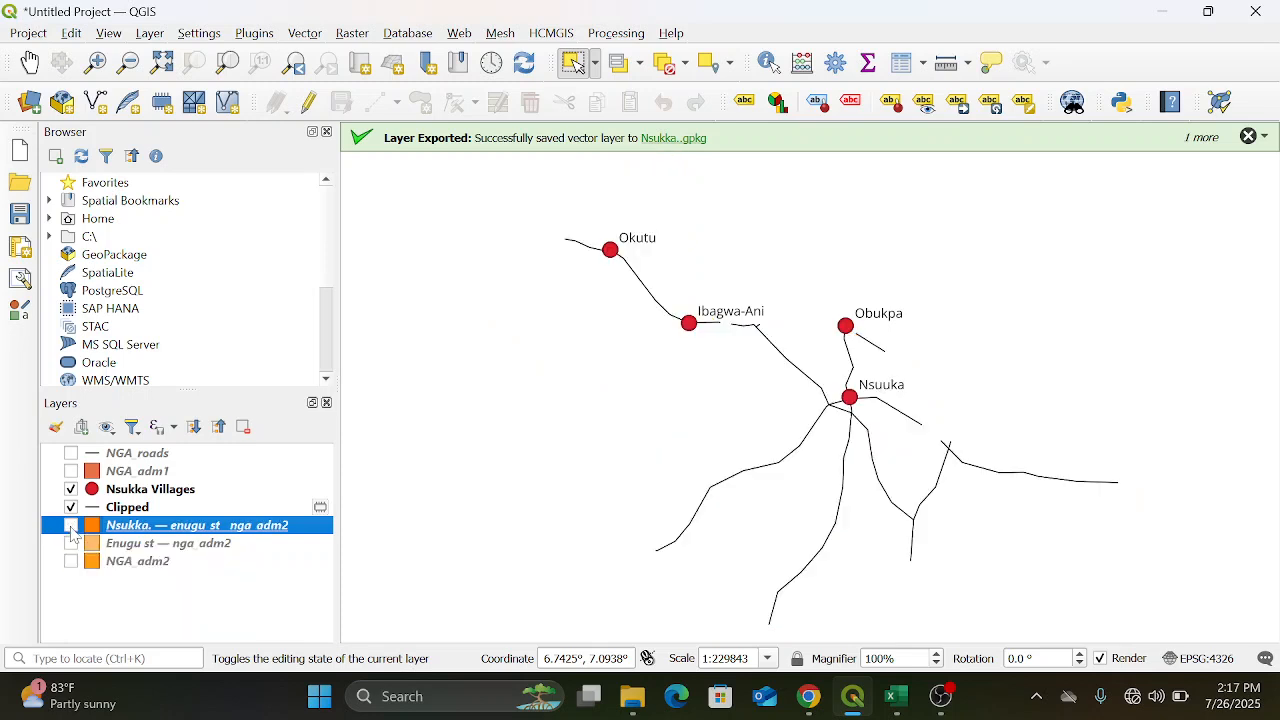
left_click(70, 508)
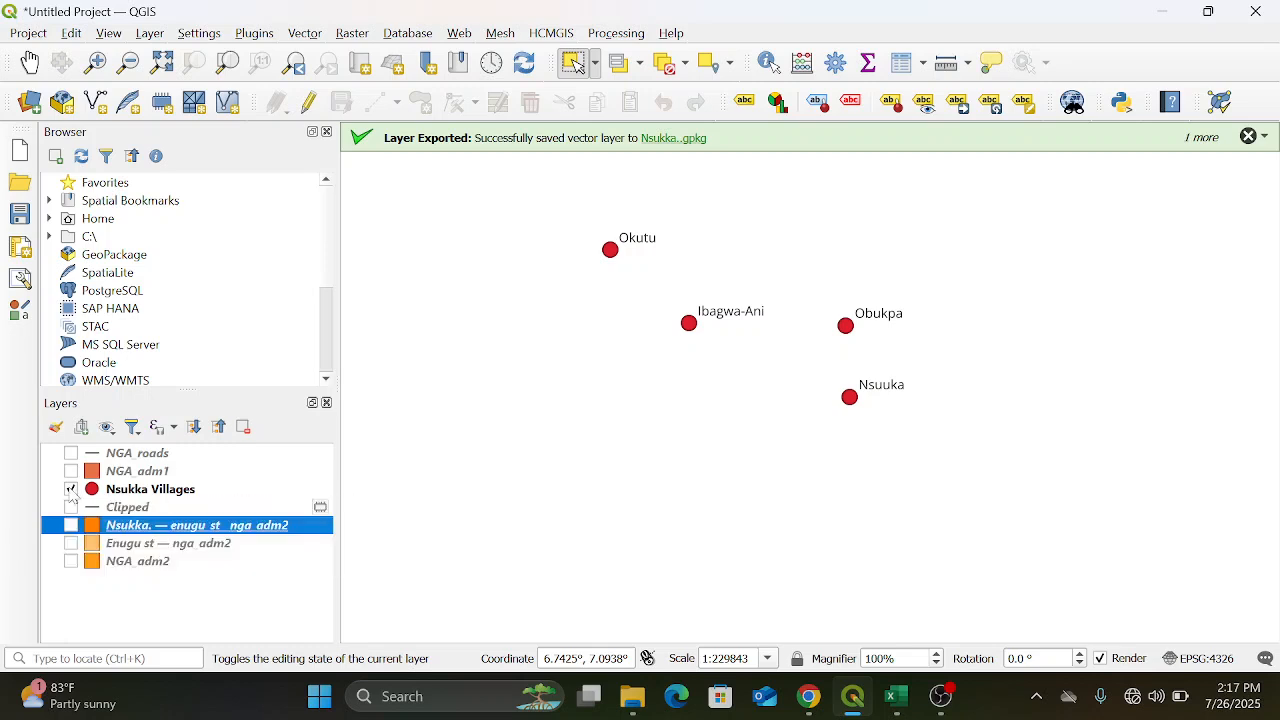
left_click(70, 490)
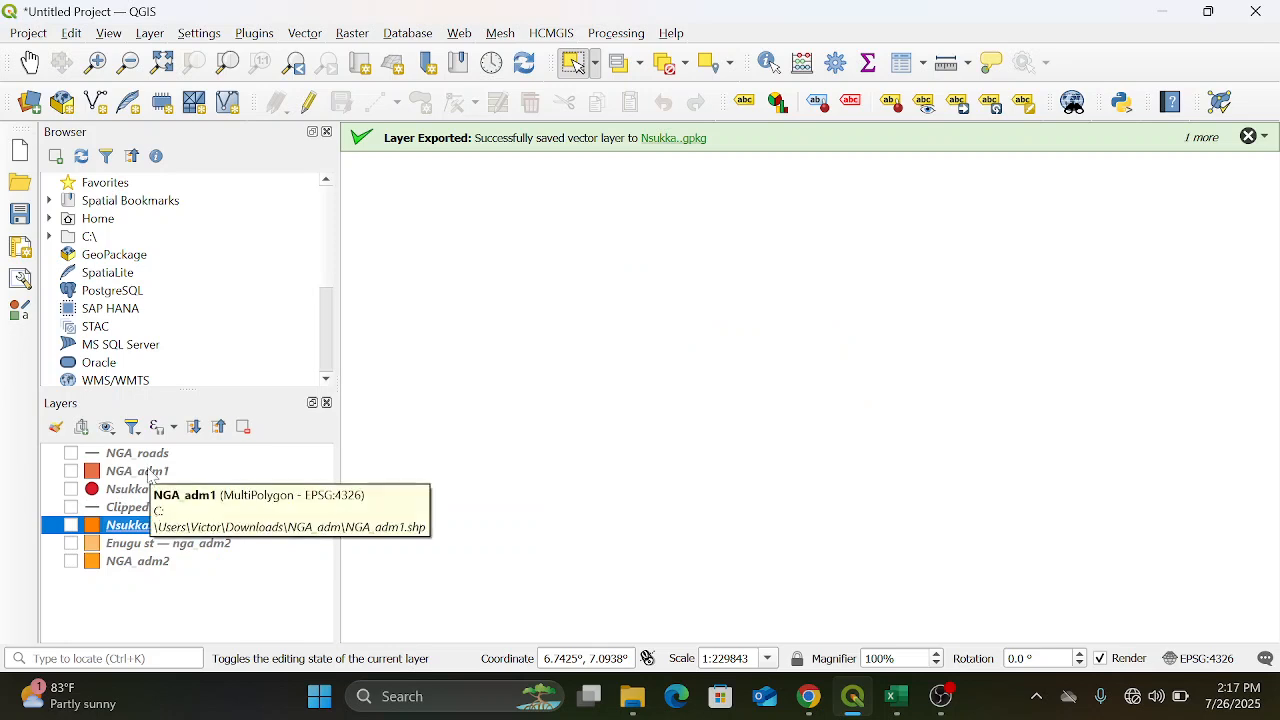
Show the NGA_adm1 layer and zoom the map to its full extent
left_click(70, 471)
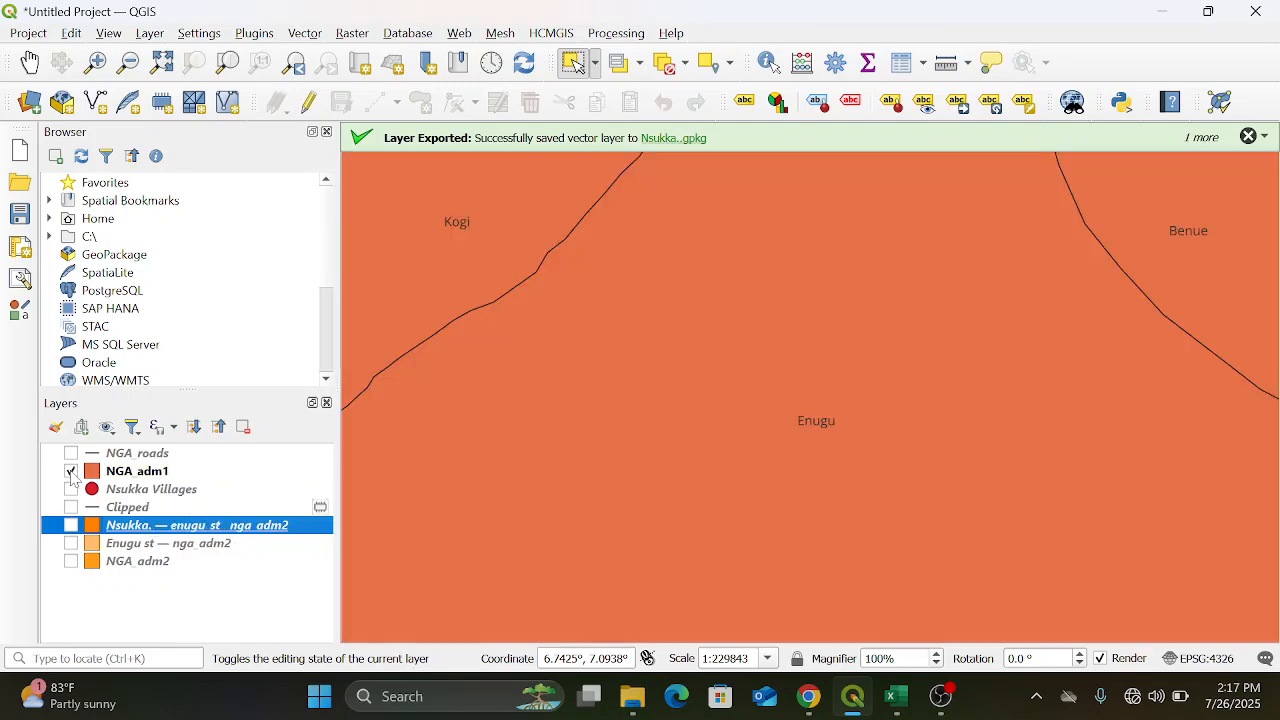
right_click(173, 477)
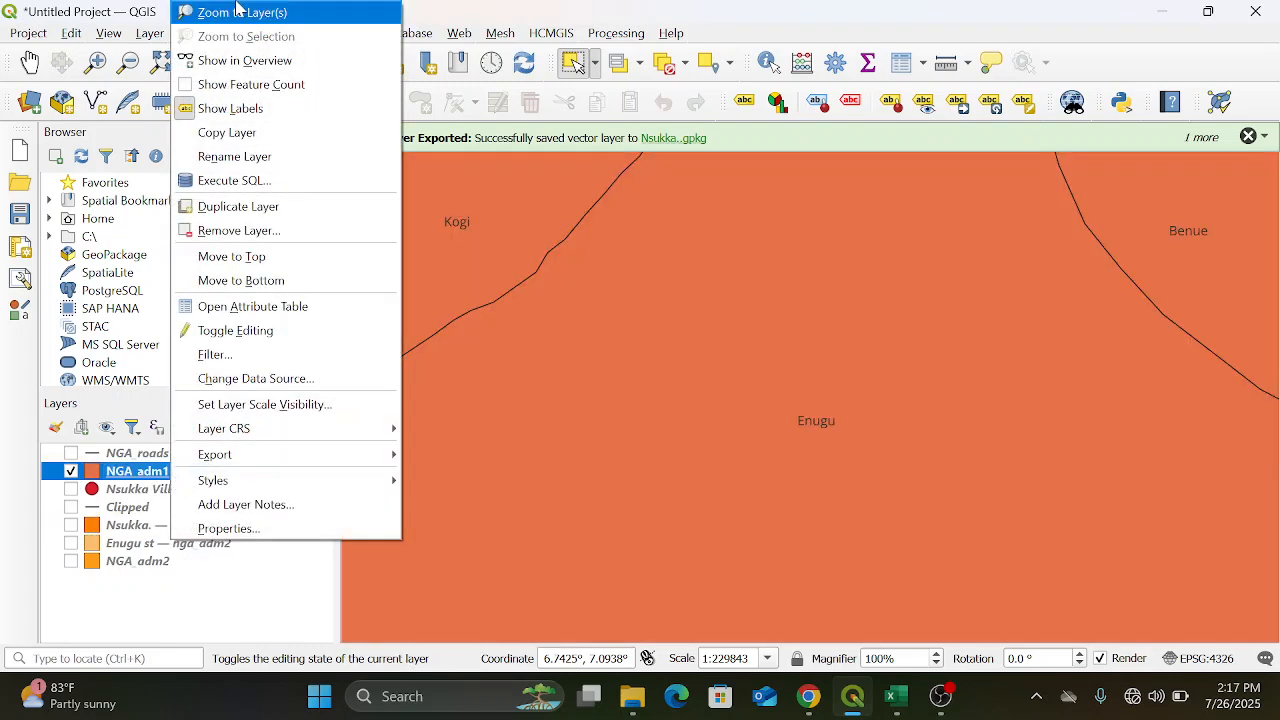
left_click(237, 12)
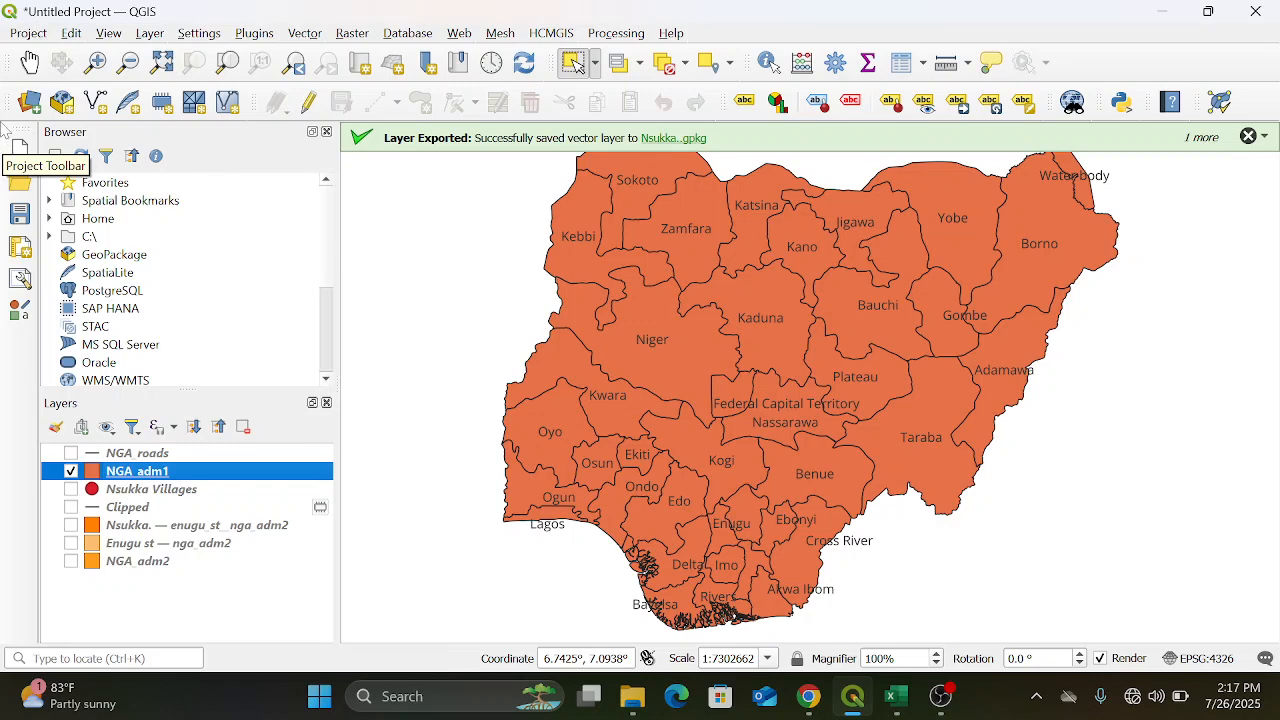
Create a new print layout titled "Area Study of Nsukka and Environ"
left_click(24, 32)
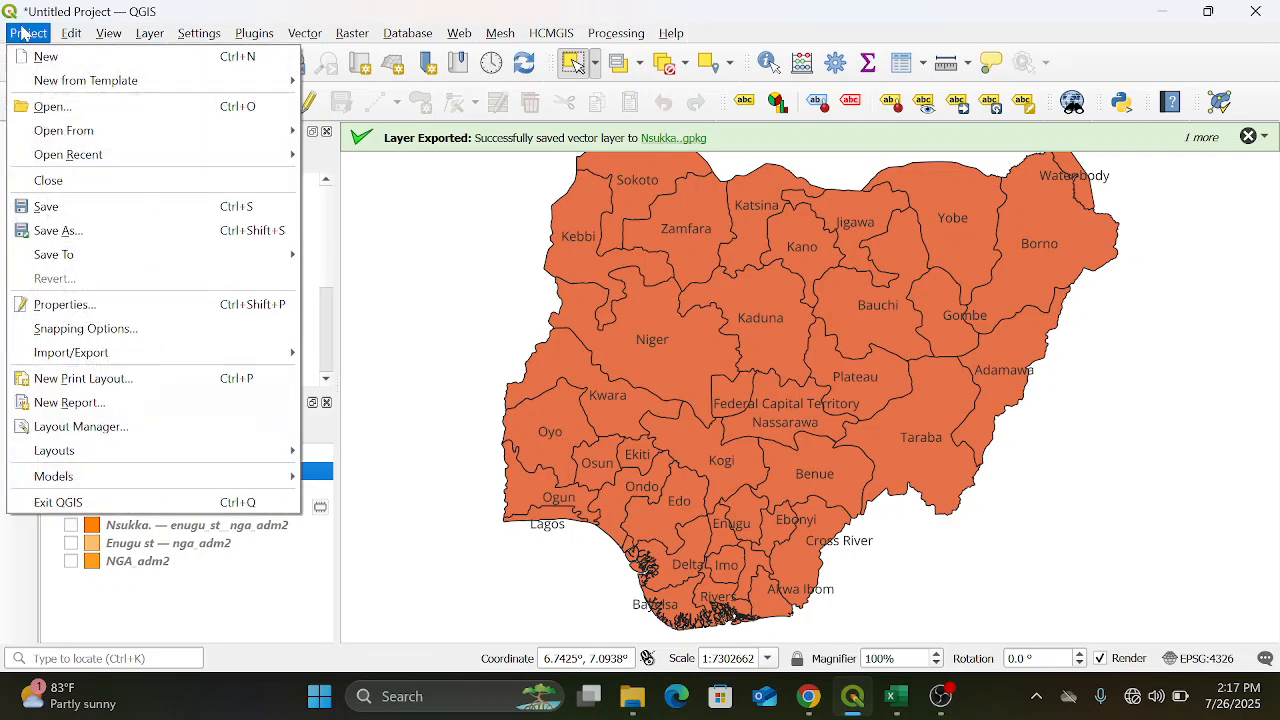
left_click(136, 388)
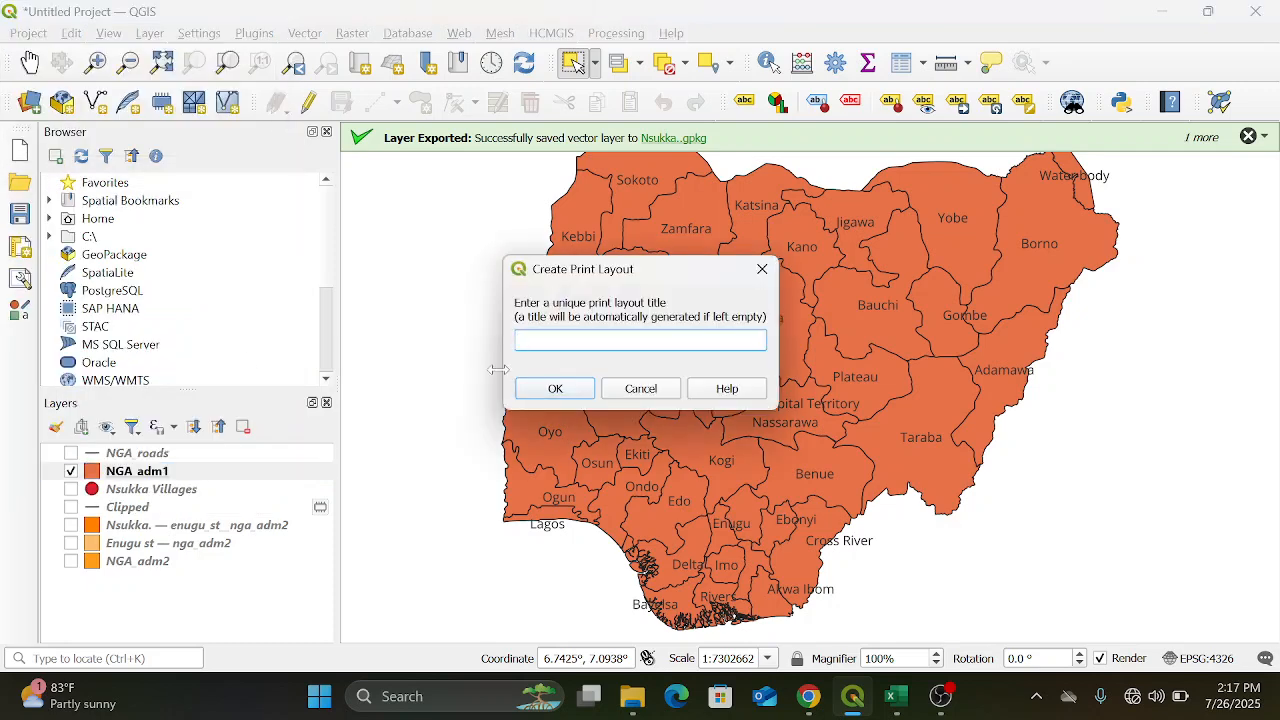
type("NS")
key("BackSpace")
key("BackSpace")
type("ARIA")
key("BackSpace")
key("BackSpace")
key("BackSpace")
type("rea Study of Nsukka")
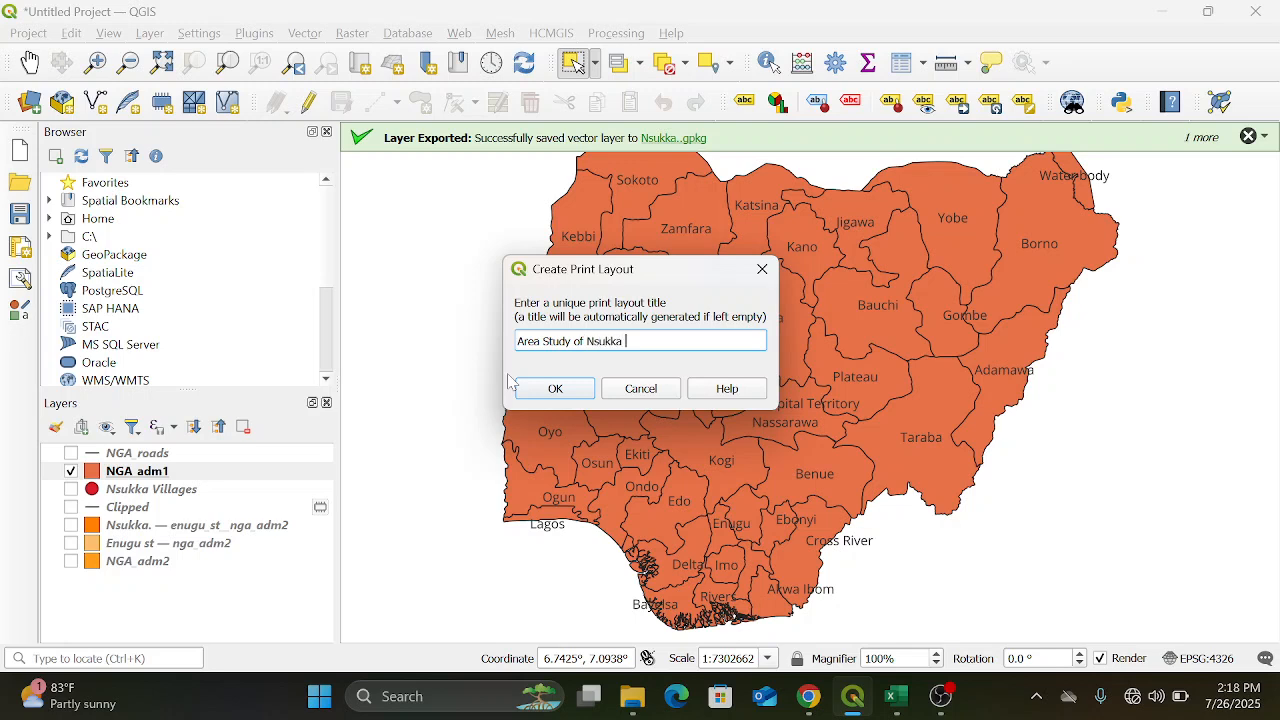
type(" and Environ")
left_click(557, 389)
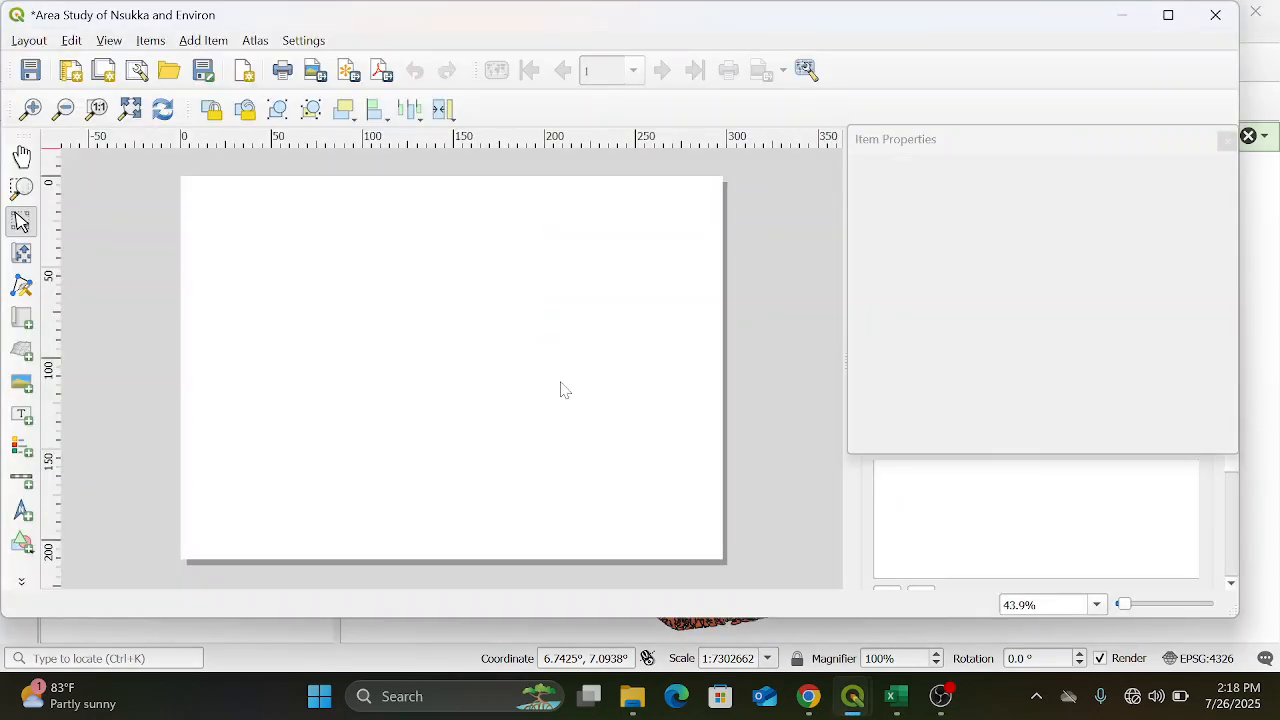
Try the layout page in portrait orientation, return it to landscape and keep the size at A4
left_click(480, 339)
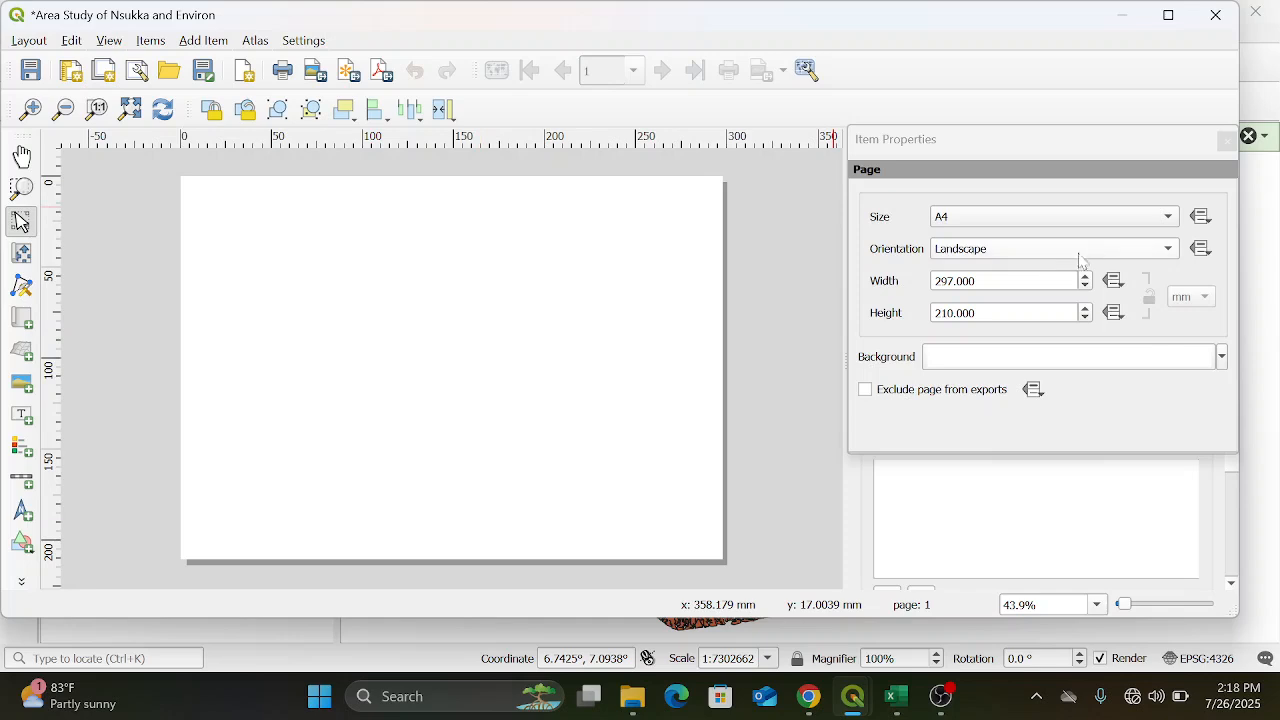
left_click(1118, 252)
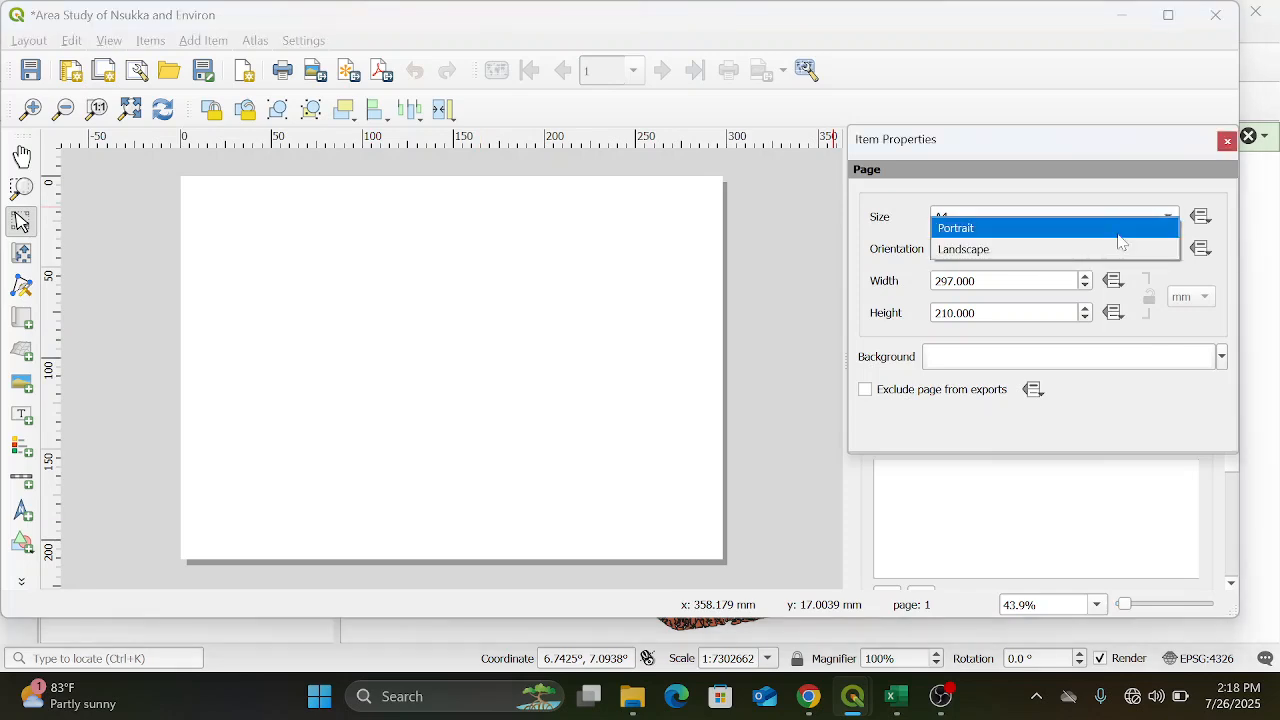
left_click(1118, 229)
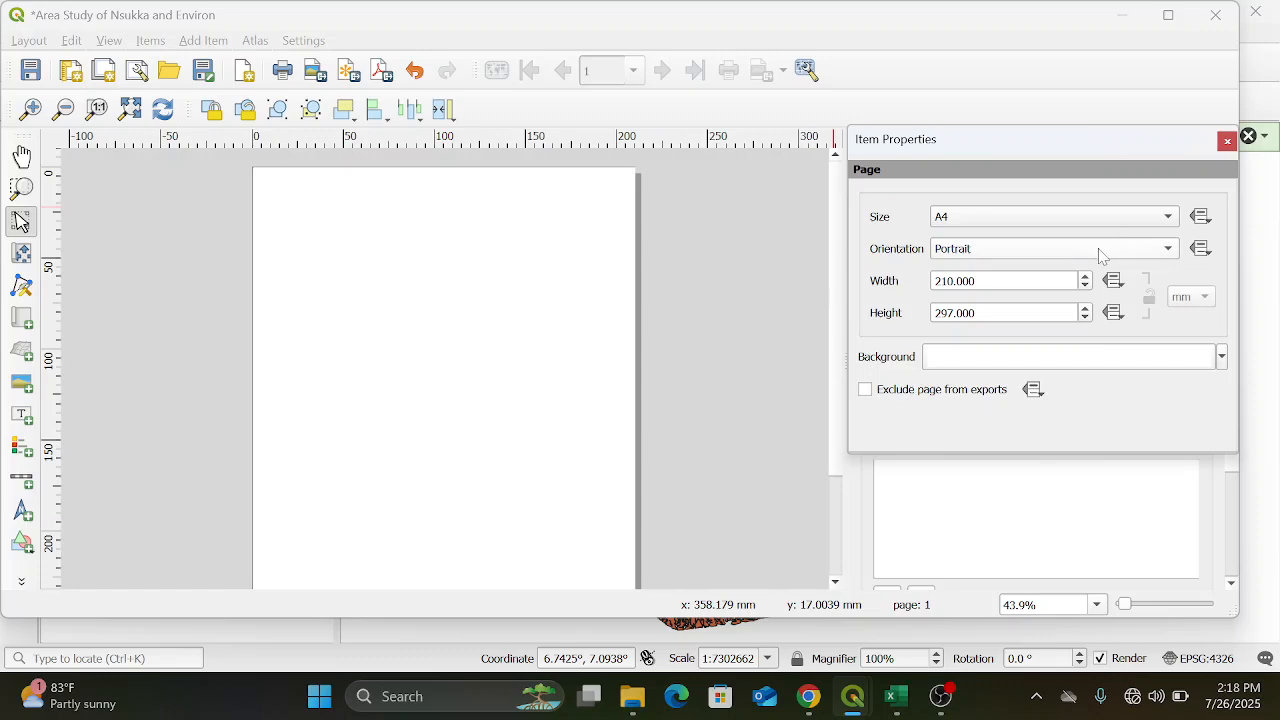
left_click(1101, 256)
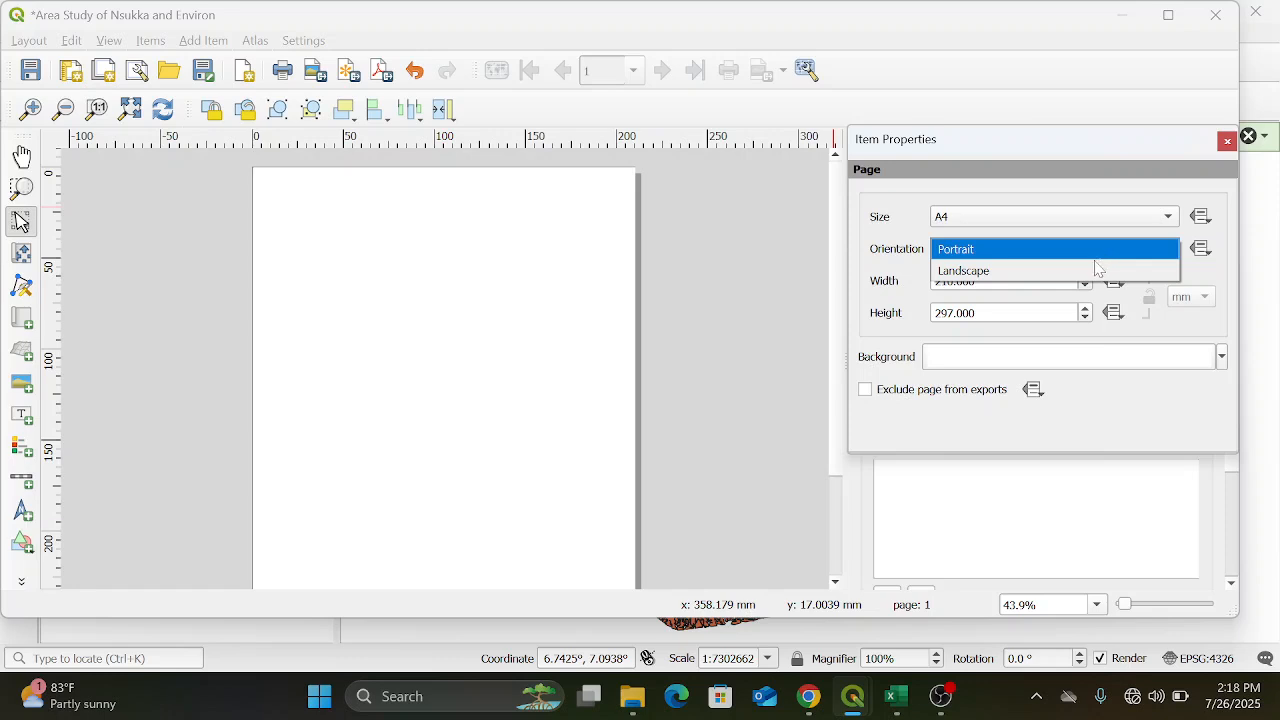
left_click(1097, 270)
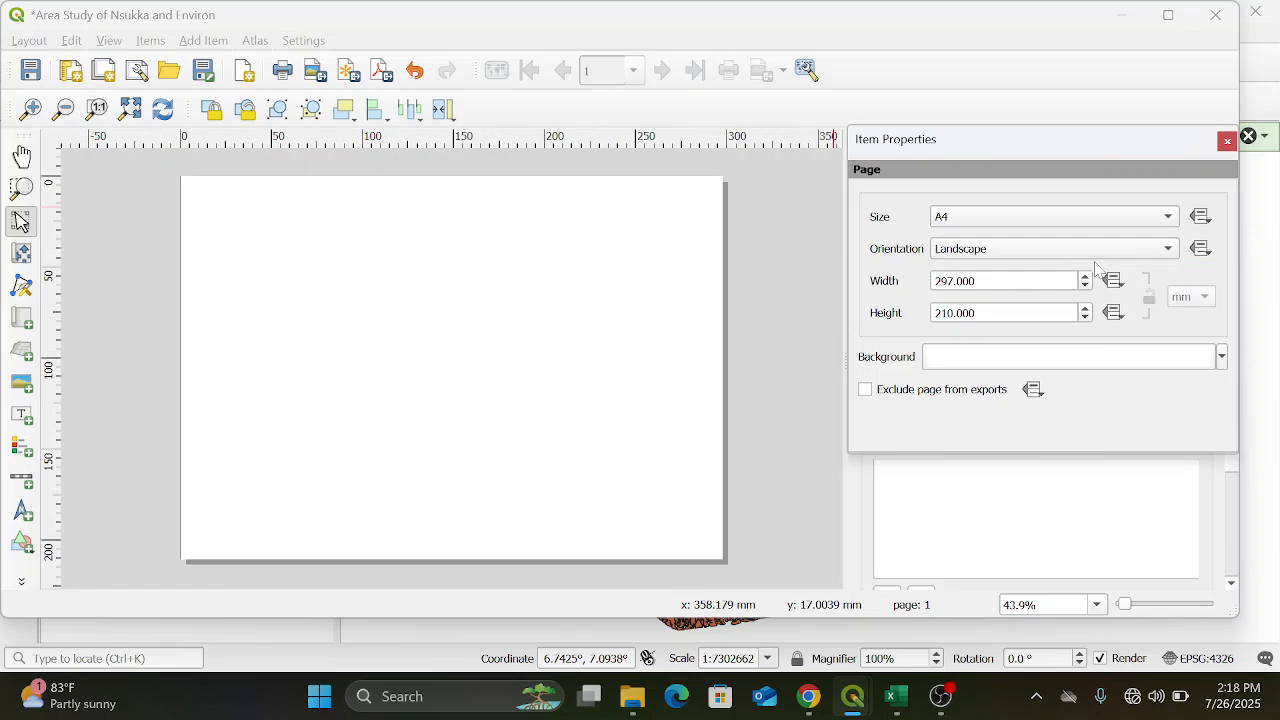
left_click(1113, 222)
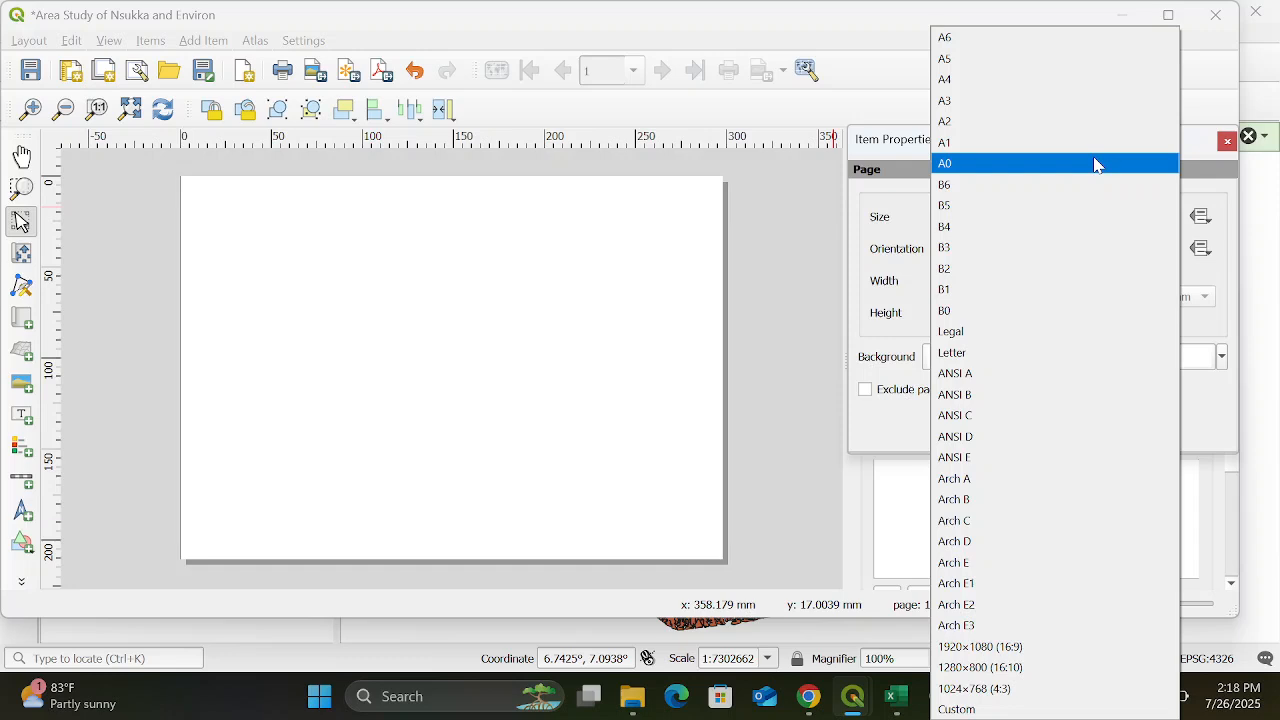
left_click(1000, 80)
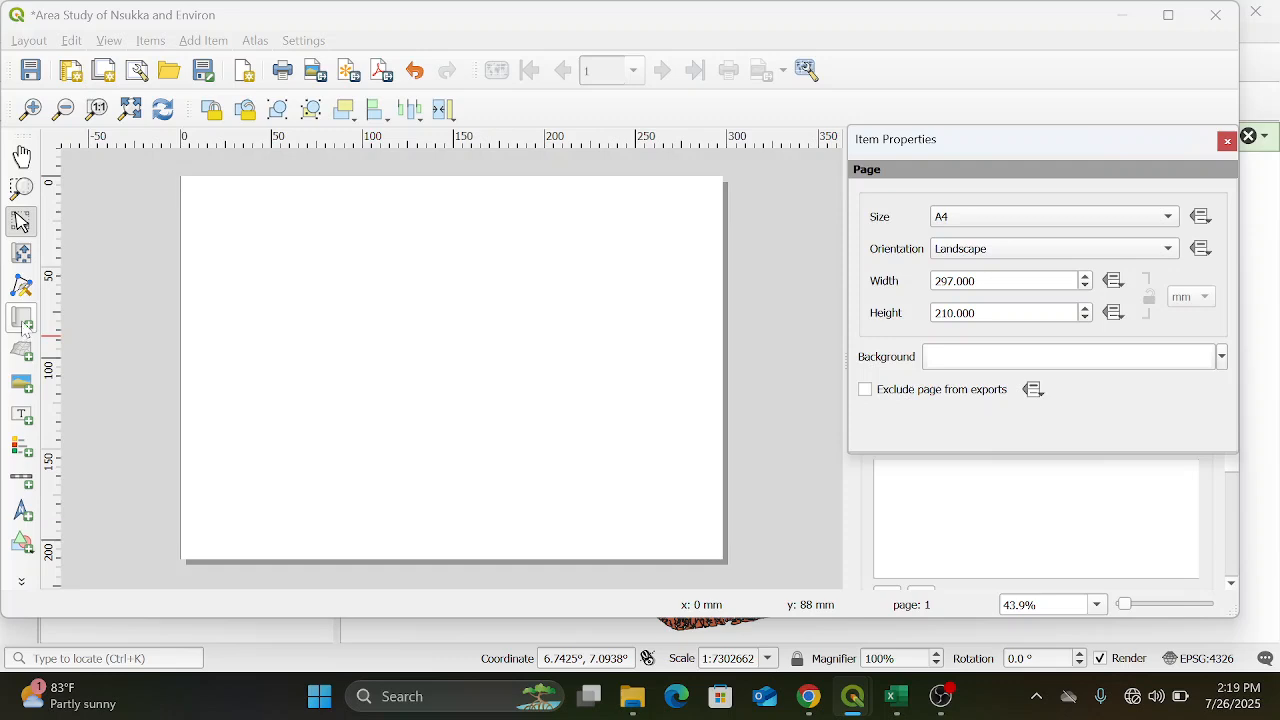
Add a map about 130 mm square near the upper-left corner of the layout page and enable its frame
left_click(23, 321)
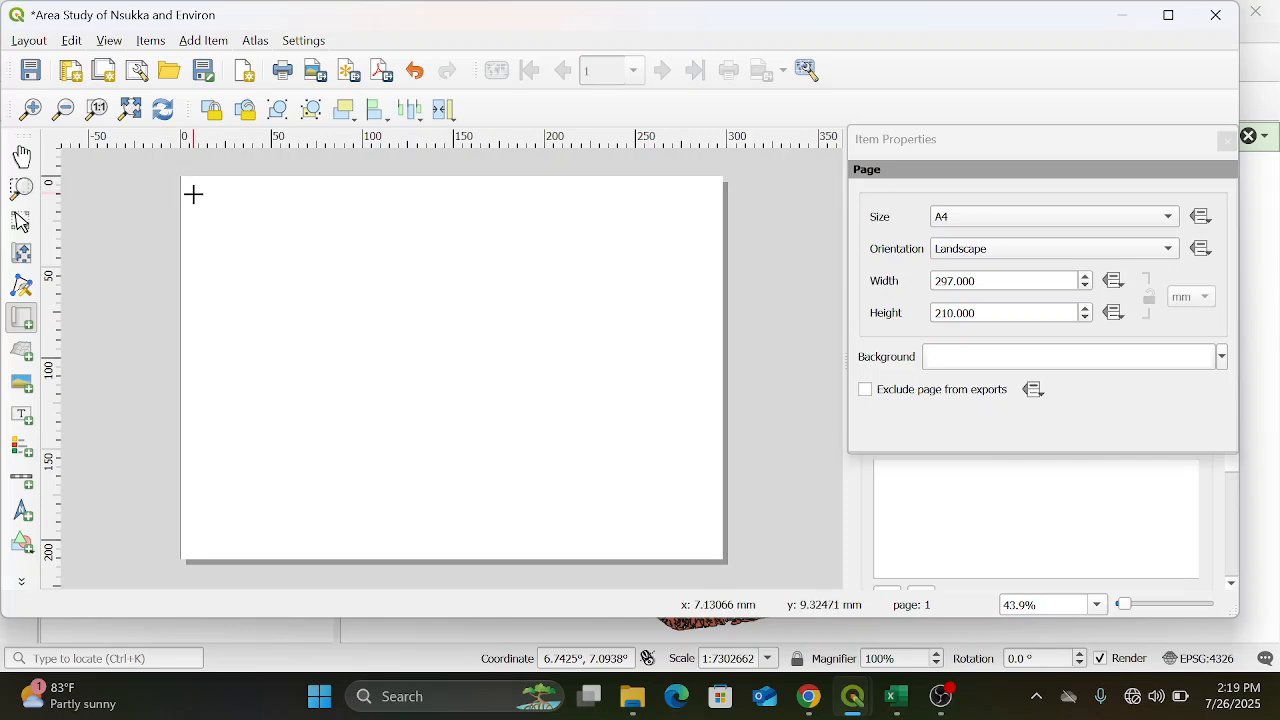
left_click_drag(193, 197, 435, 436)
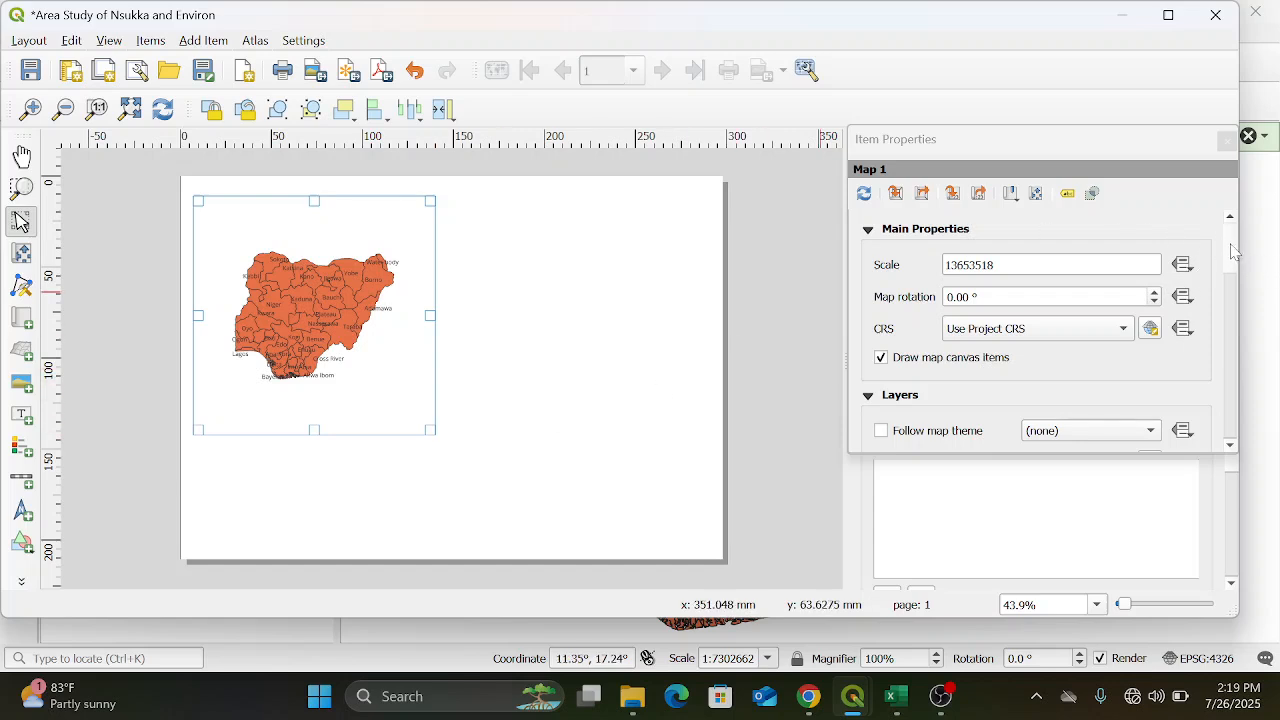
left_click_drag(1234, 252, 1234, 297)
scroll(1010, 432, "down", 5)
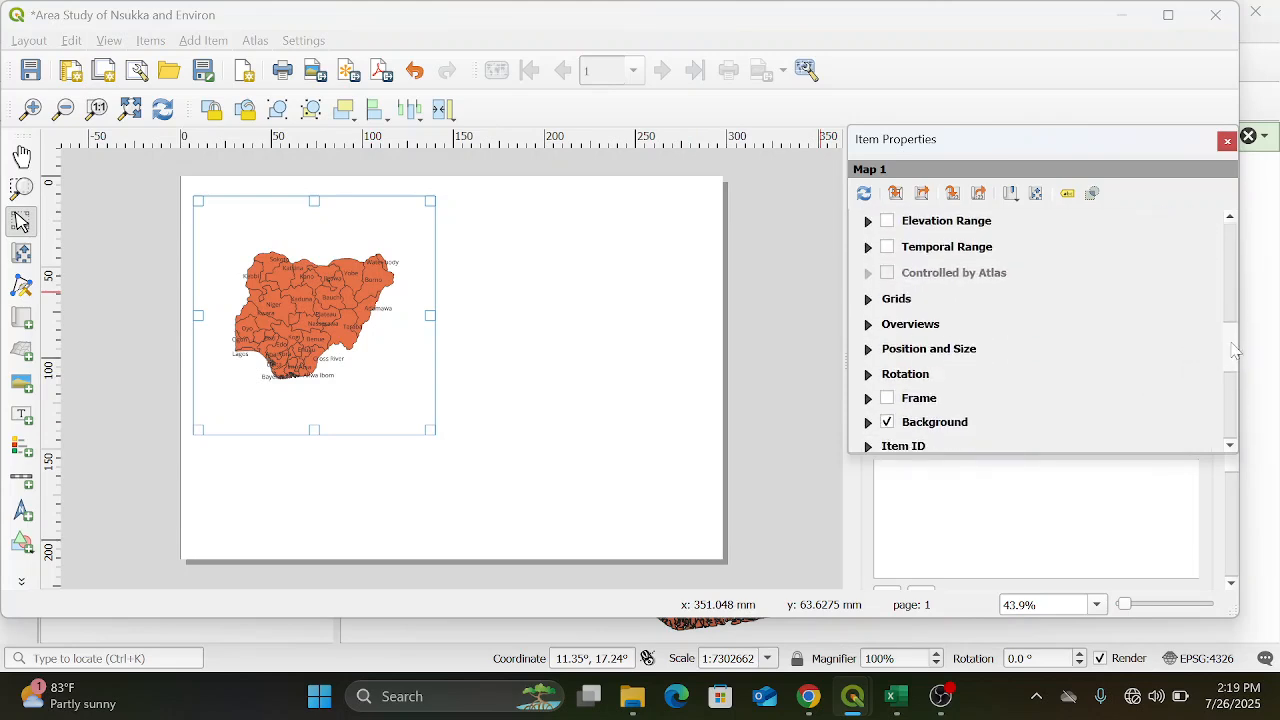
left_click(888, 399)
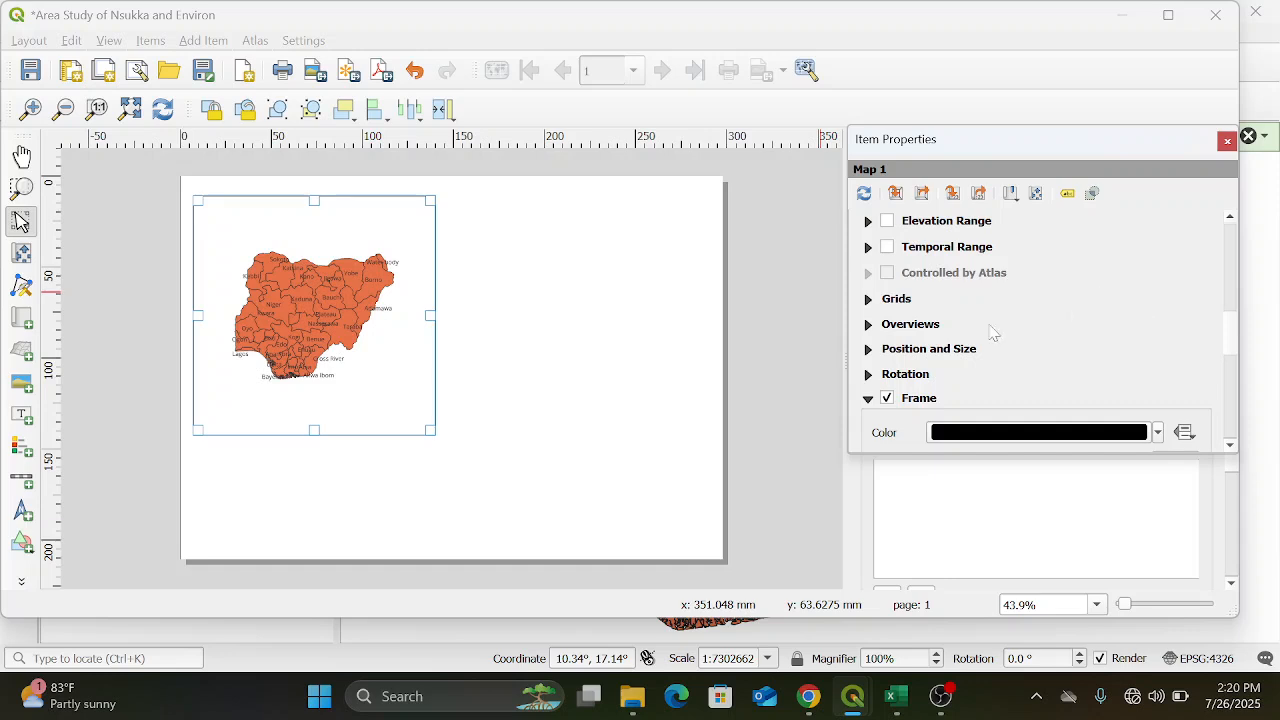
Add a new grid to the Nigeria map and open its grid properties
left_click(868, 299)
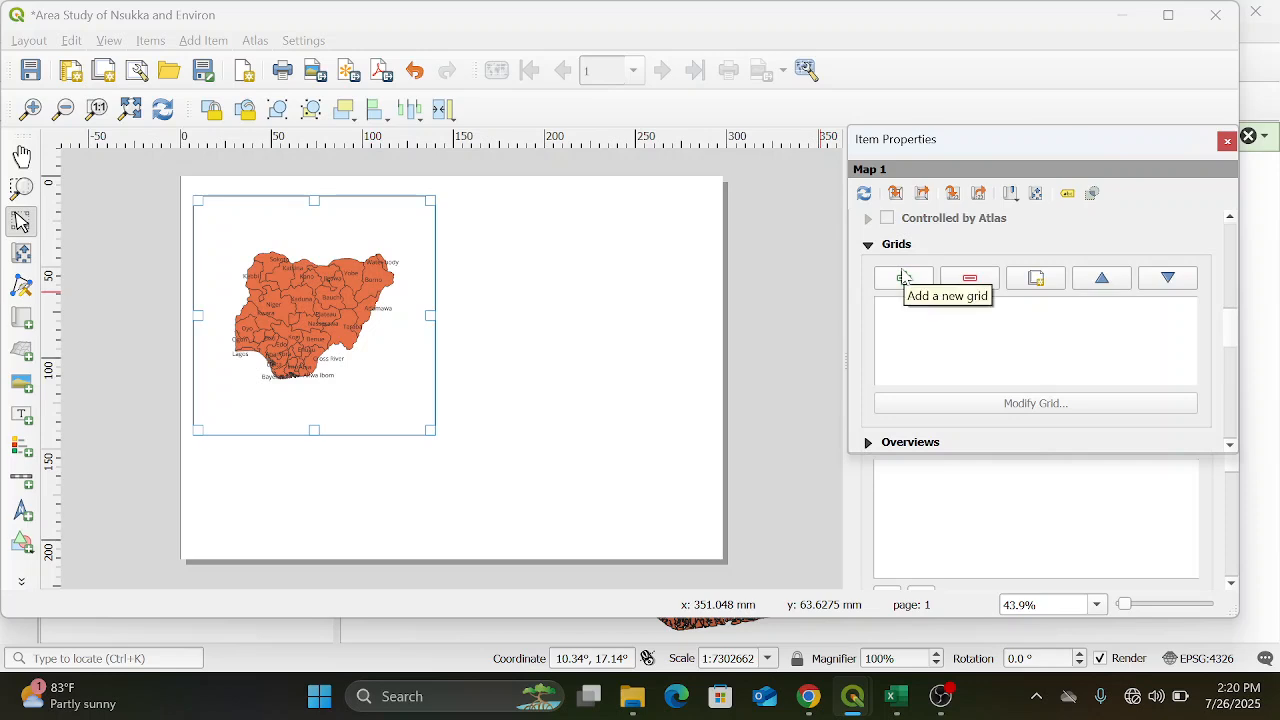
left_click(903, 277)
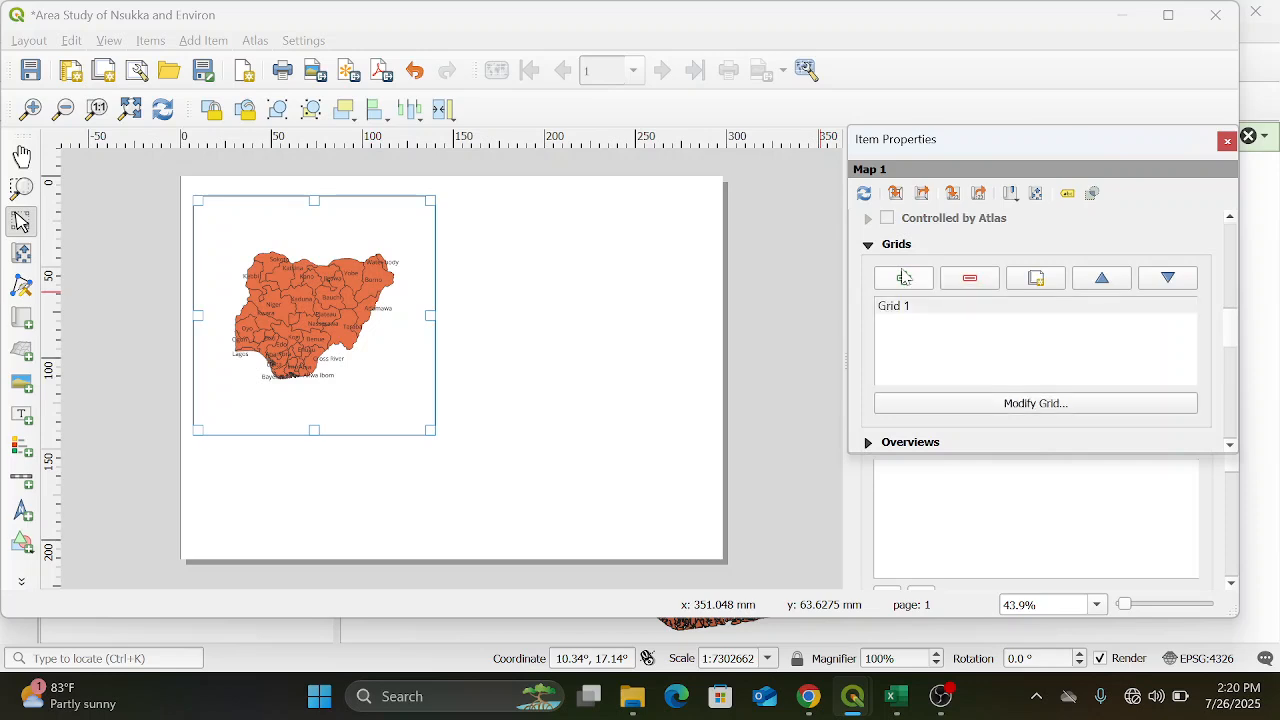
left_click(1012, 405)
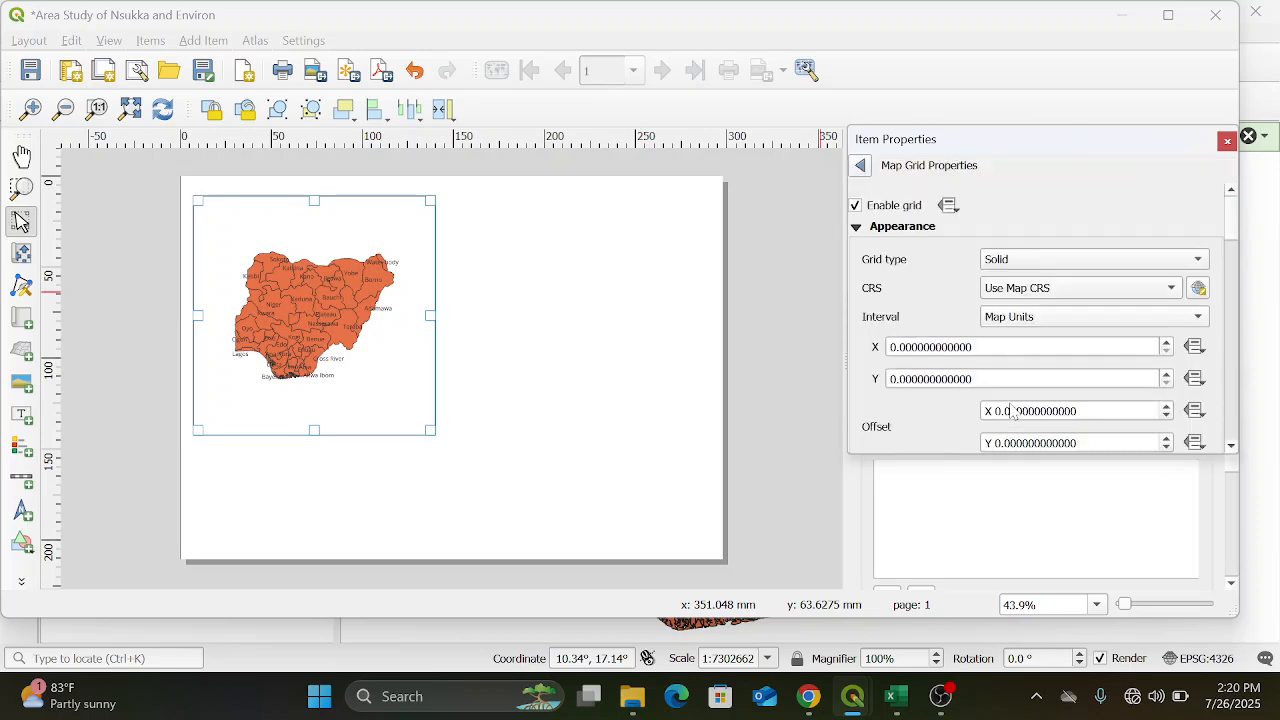
left_click(906, 347)
type("5")
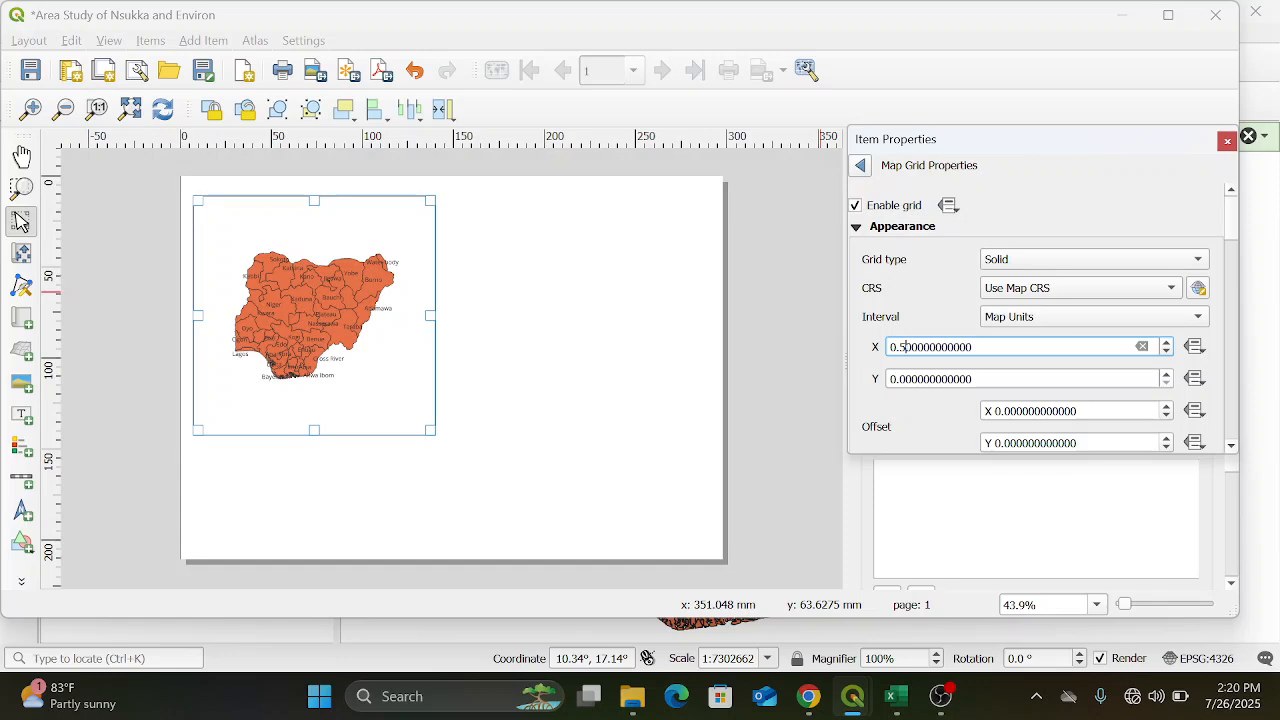
left_click(903, 379)
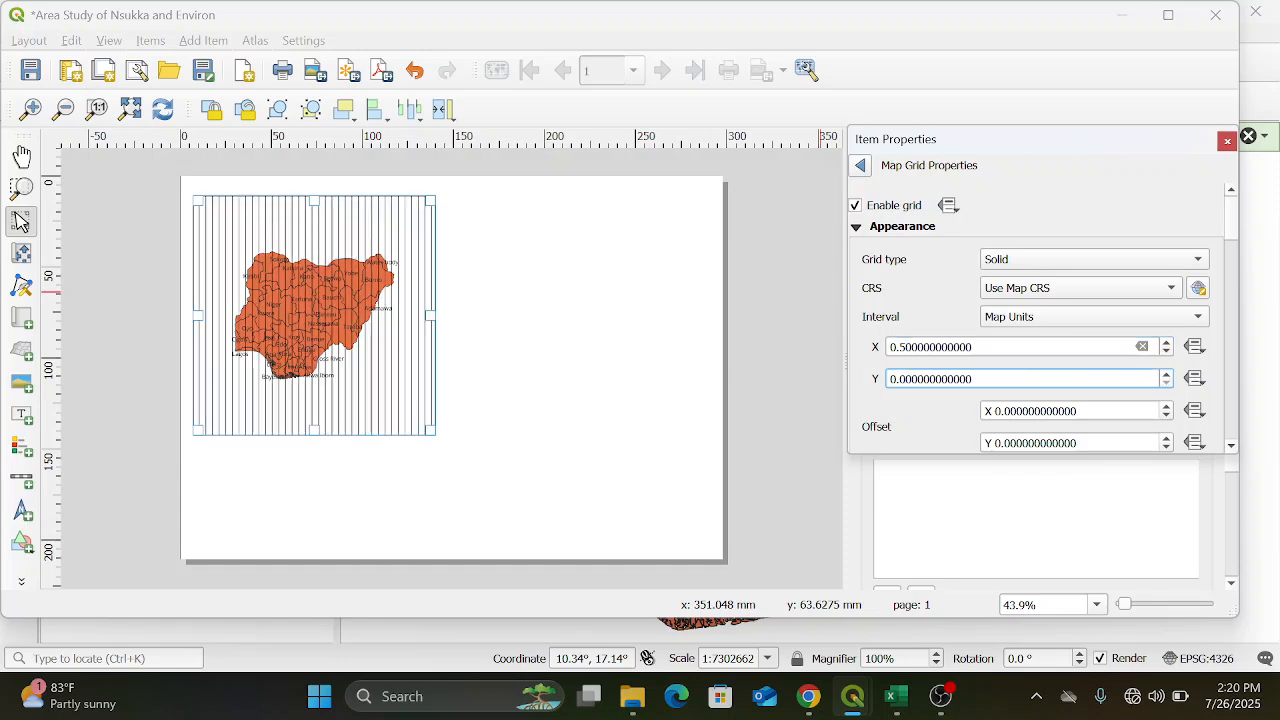
left_click(906, 347)
key("BackSpace")
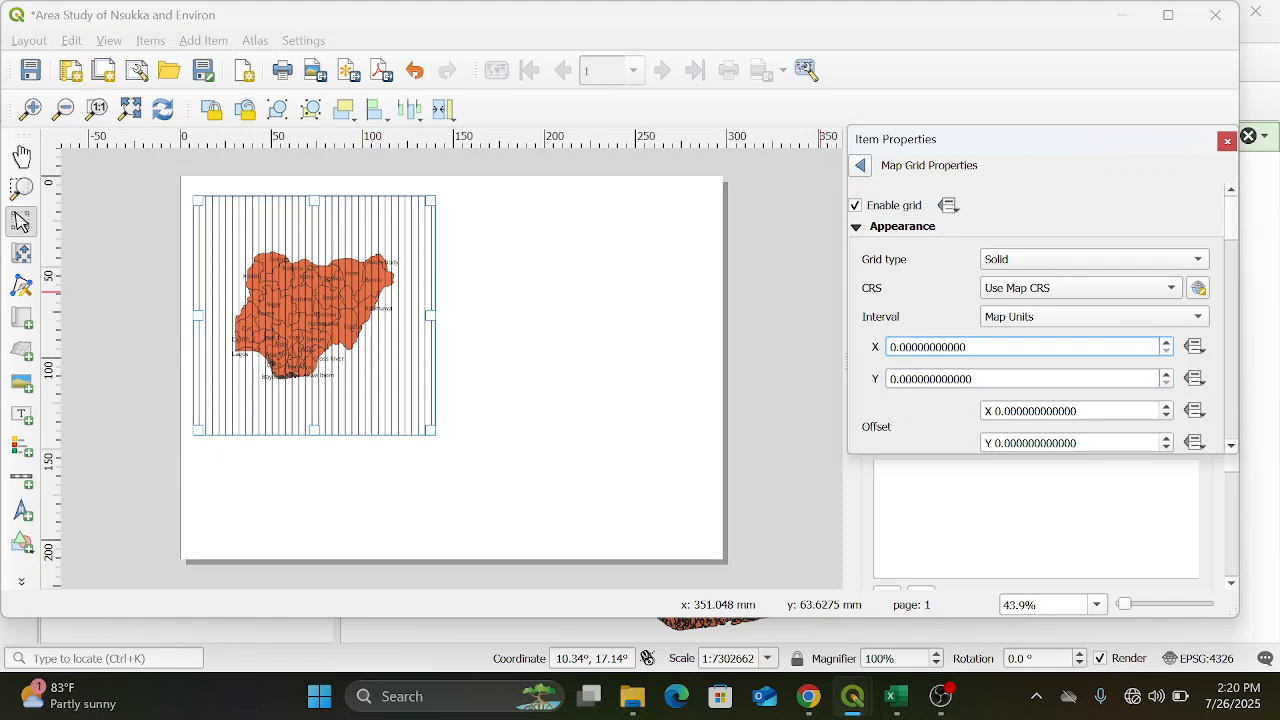
Set both the X and Y intervals of the map grid to 5 map units
left_click(1168, 345)
left_click(1168, 345)
left_click(1168, 345)
left_click(1168, 345)
left_click(1005, 379)
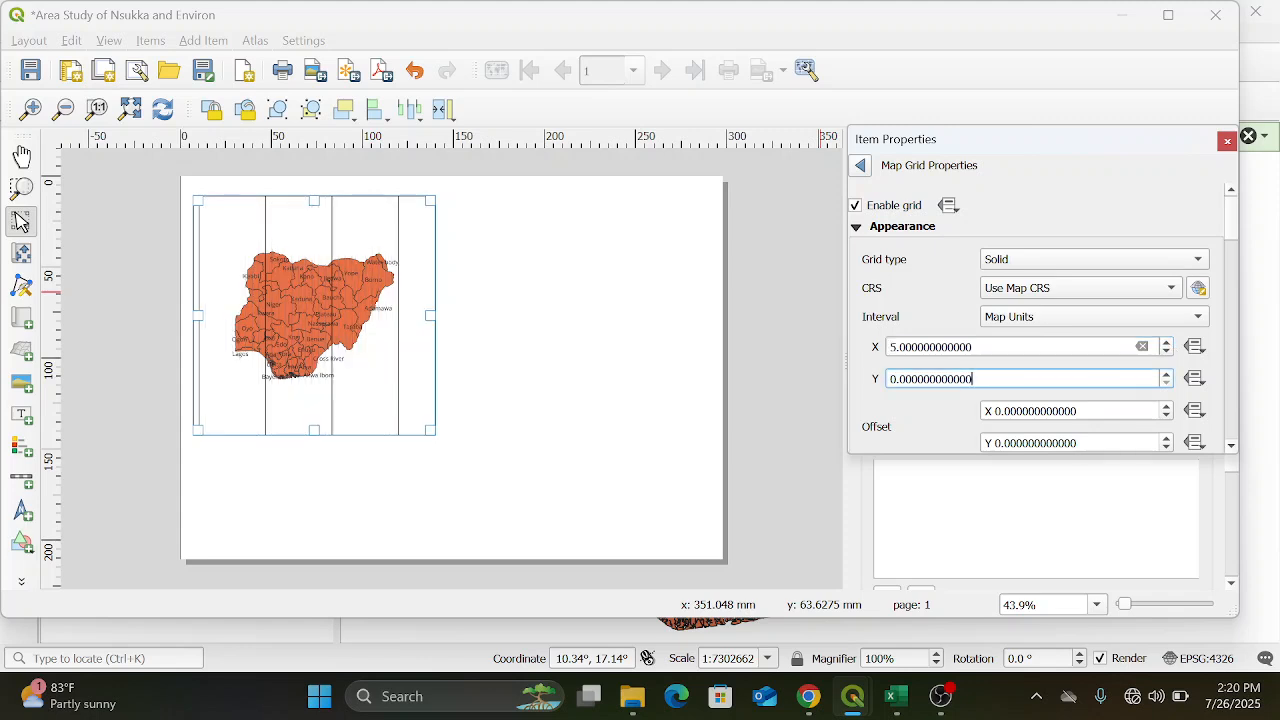
left_click(1167, 374)
left_click(1167, 374)
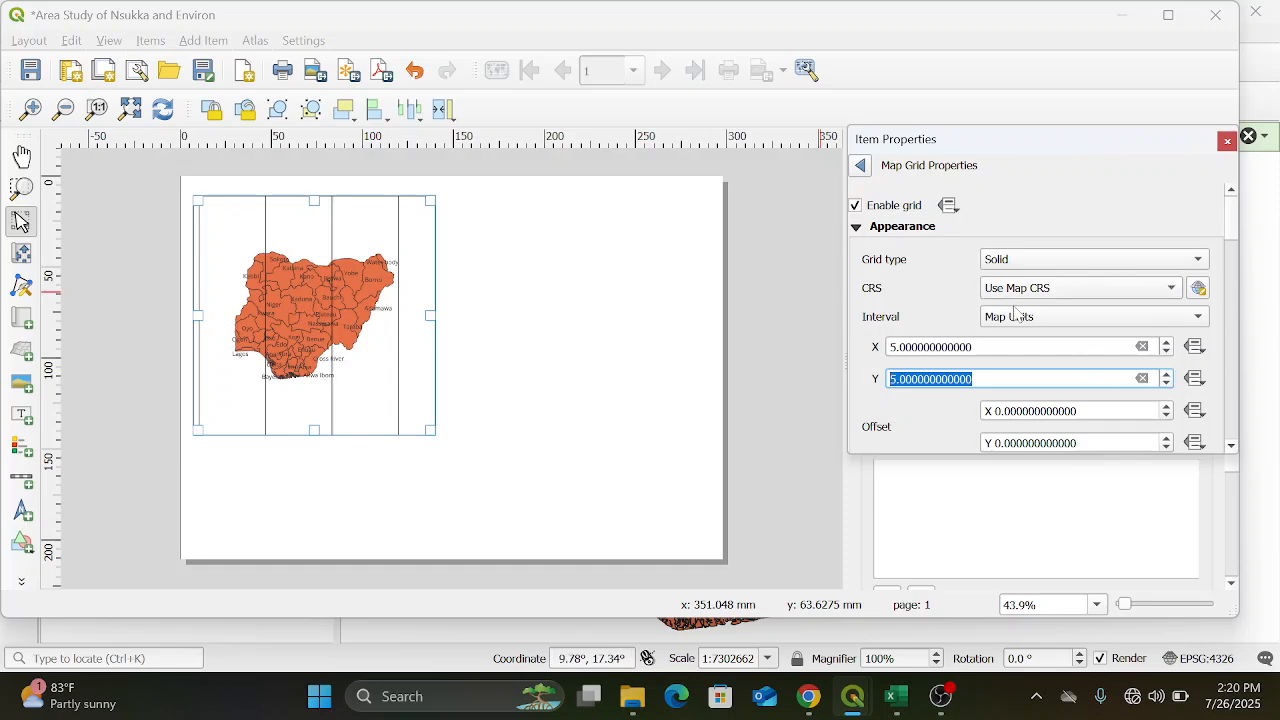
left_click(1000, 347)
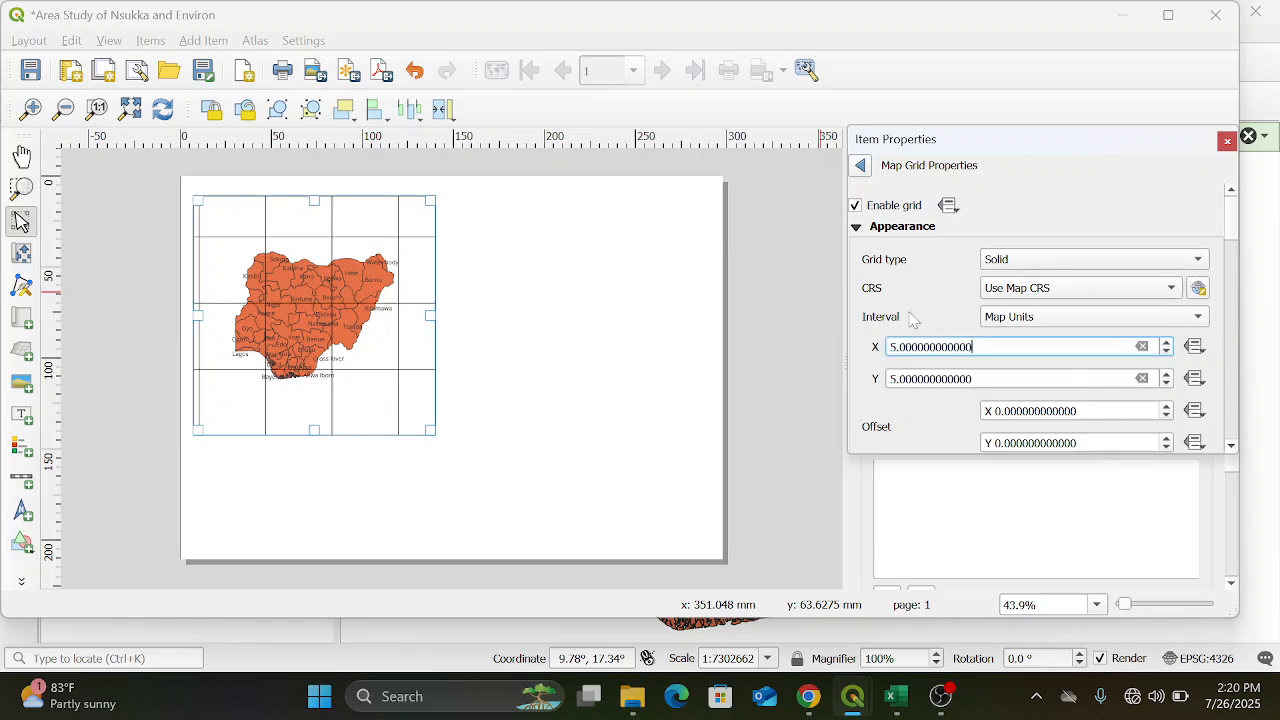
Change the grid type to Frame and annotations only and return to the map's main item properties
left_click(1170, 262)
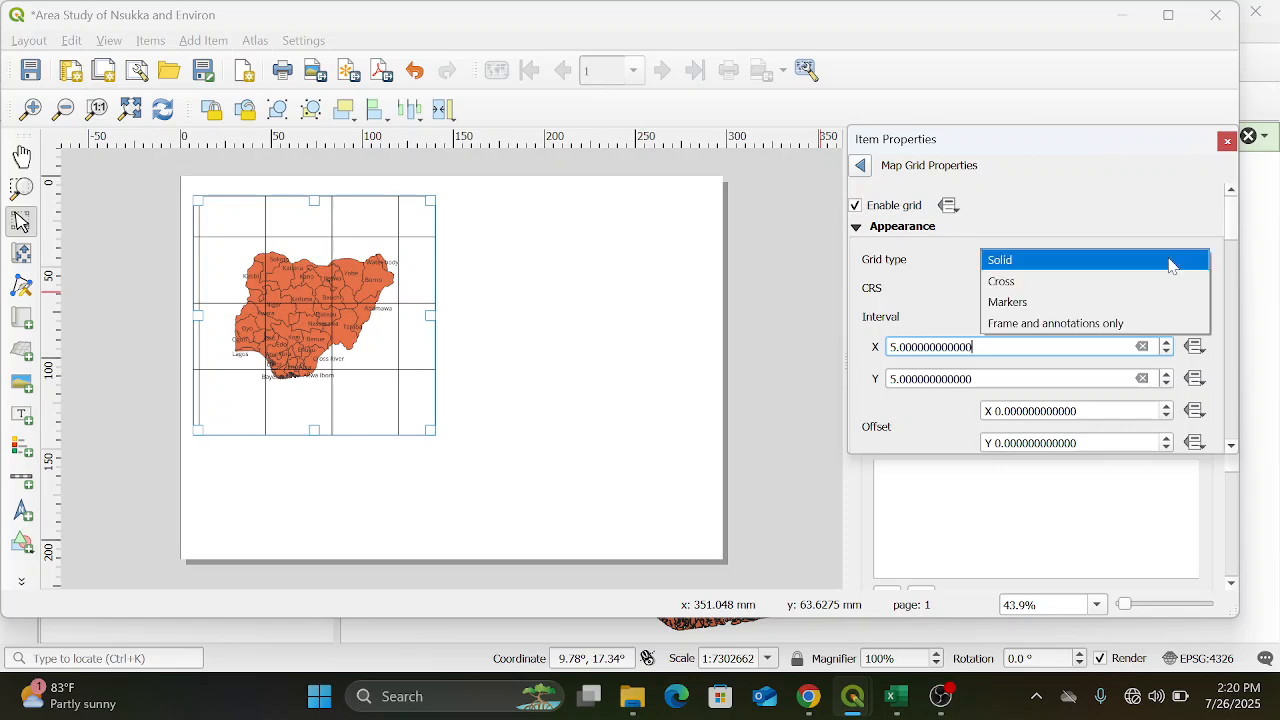
left_click(1165, 322)
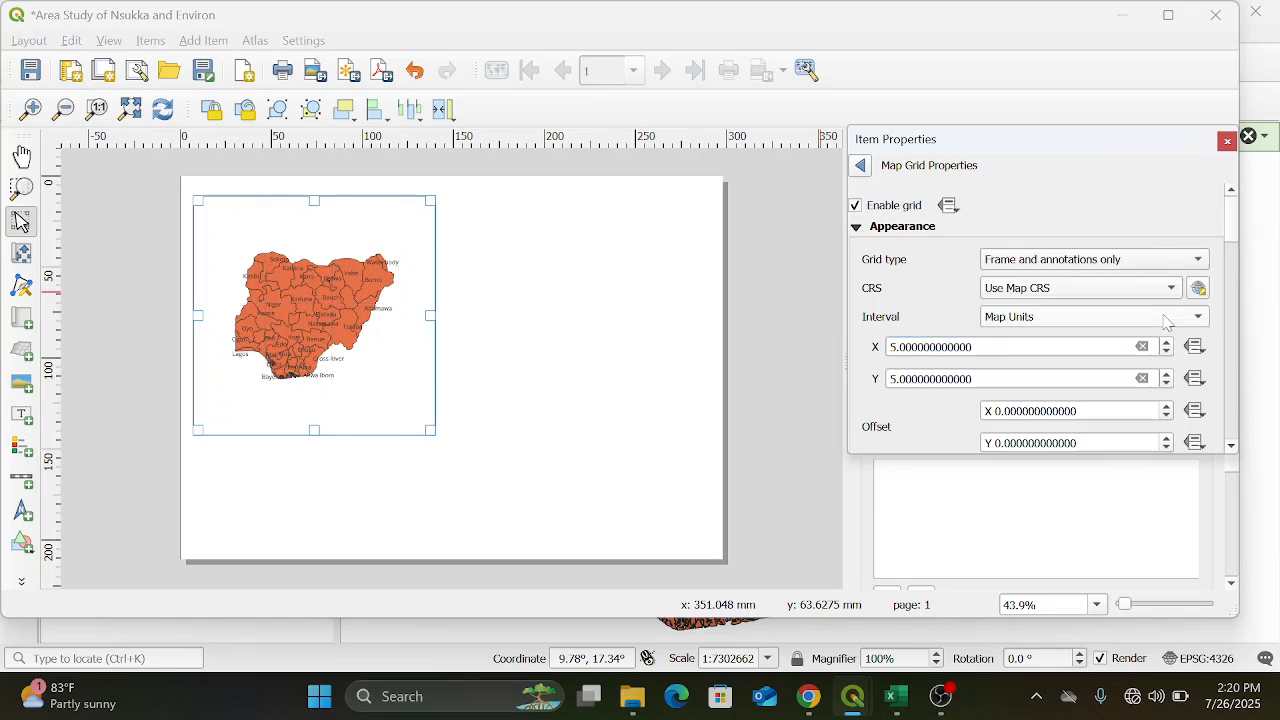
left_click_drag(1232, 236, 1222, 204)
left_click(860, 167)
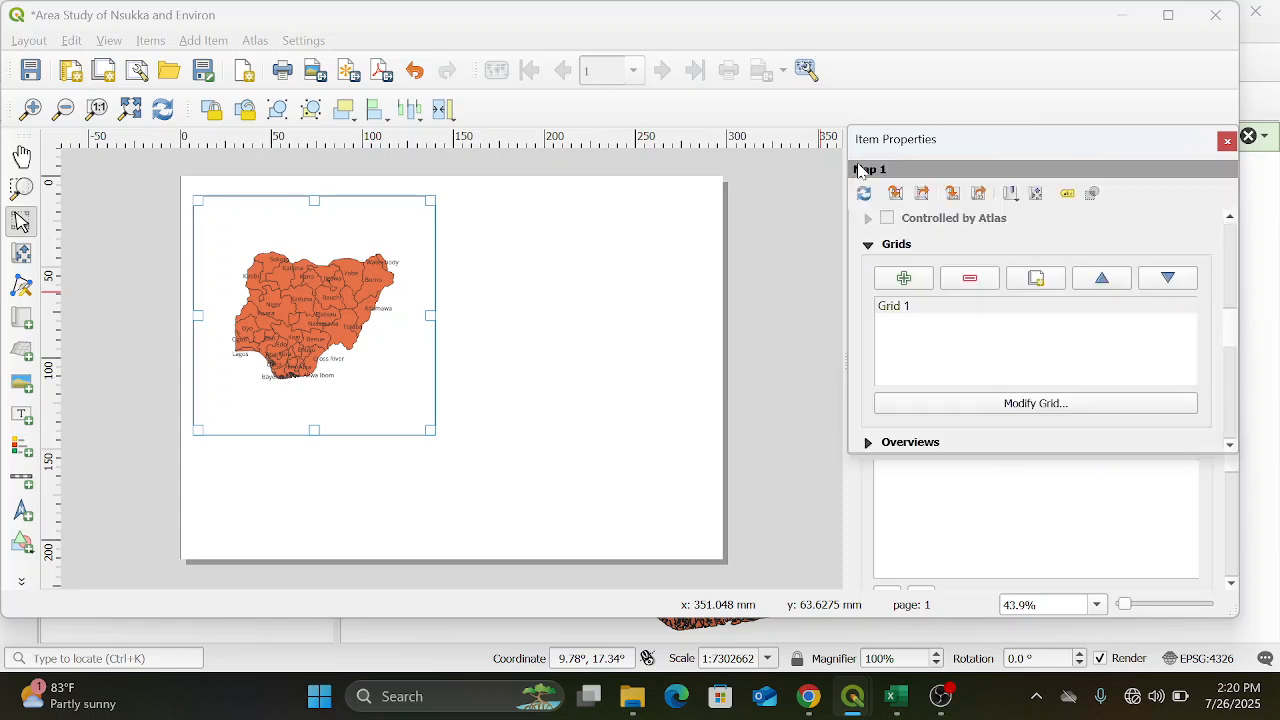
left_click_drag(1235, 338, 1138, 360)
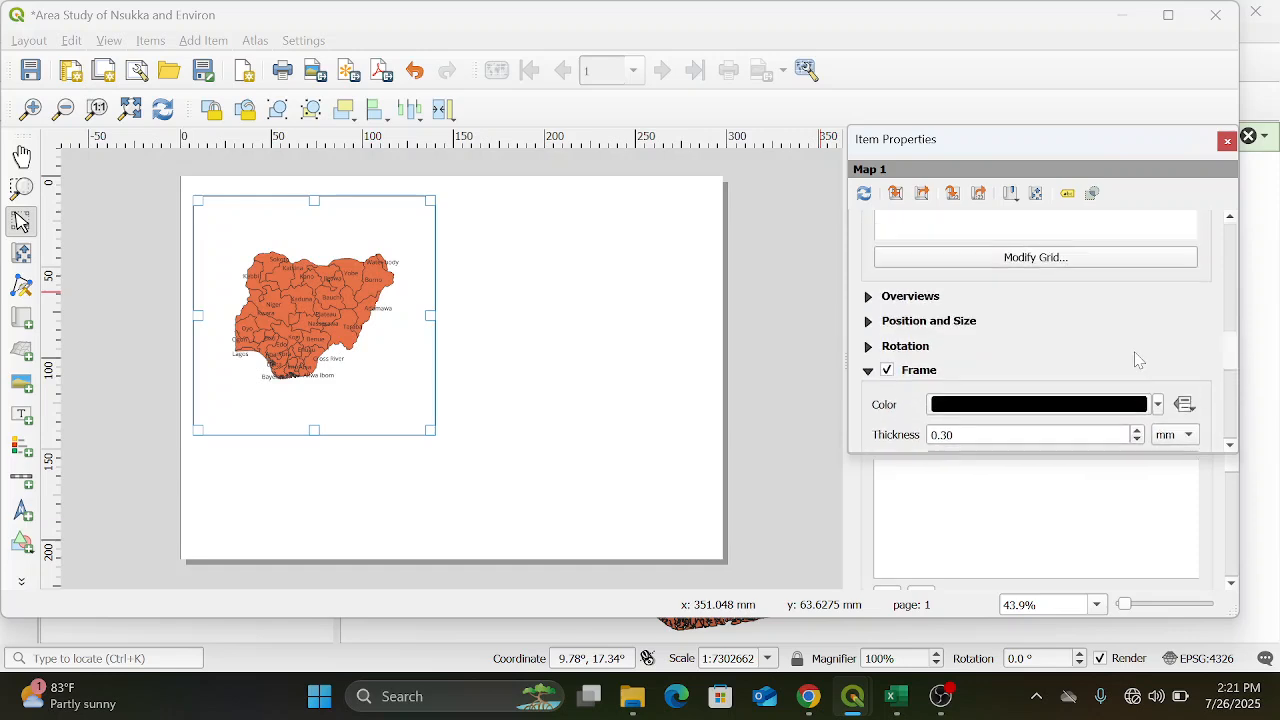
Reopen the Nigeria map's grid properties, enable Draw Coordinates and set the format to Degree, Minute with Suffix
scroll(1136, 350, "up", 4)
left_click(1080, 397)
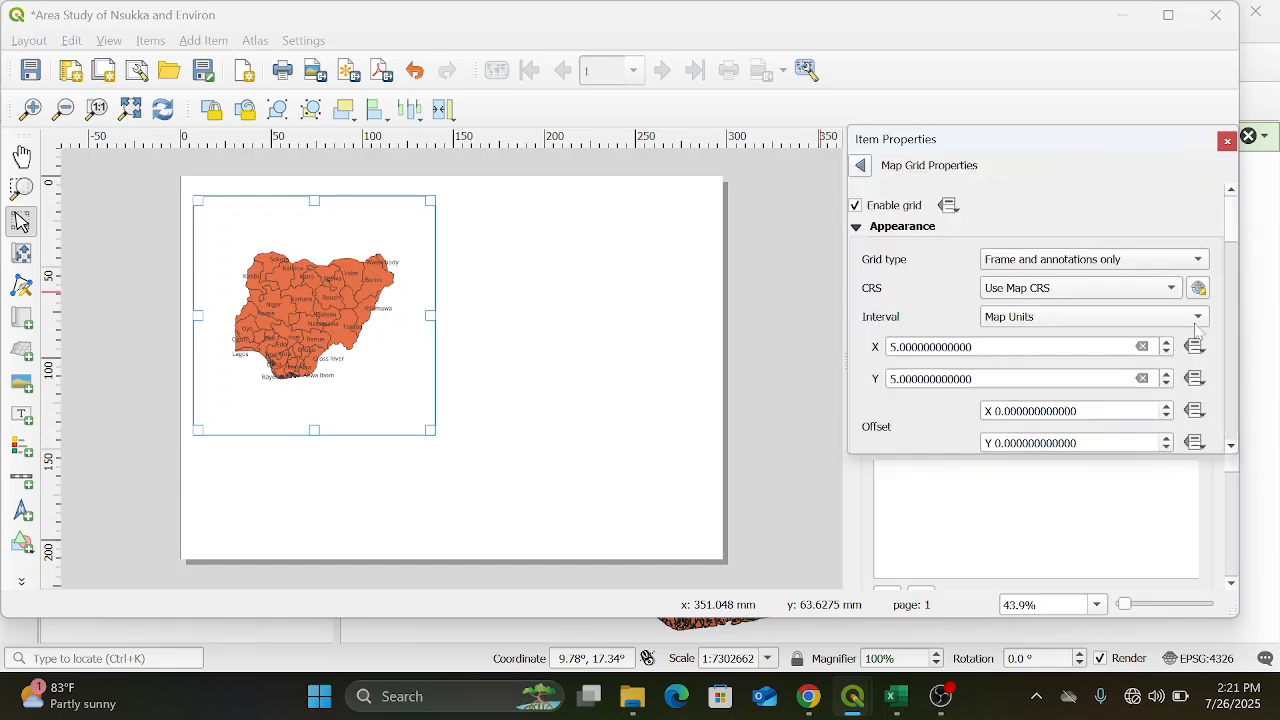
left_click_drag(1236, 228, 1258, 356)
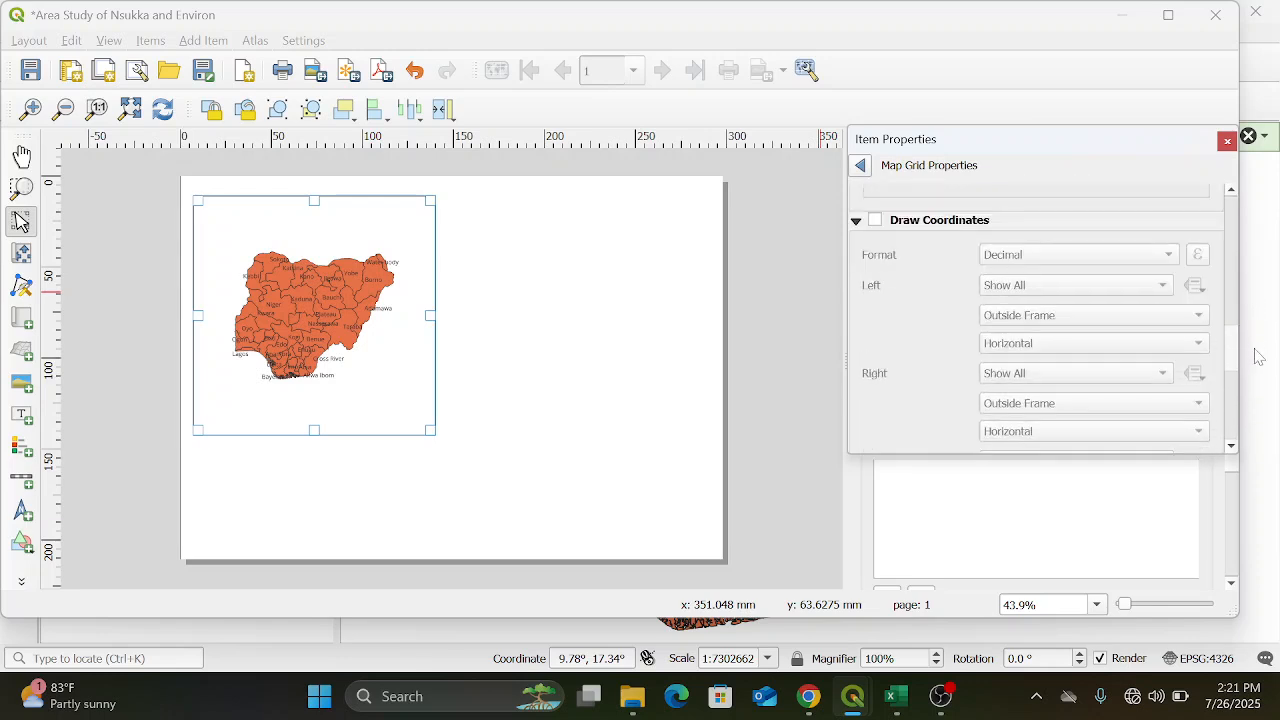
left_click(875, 221)
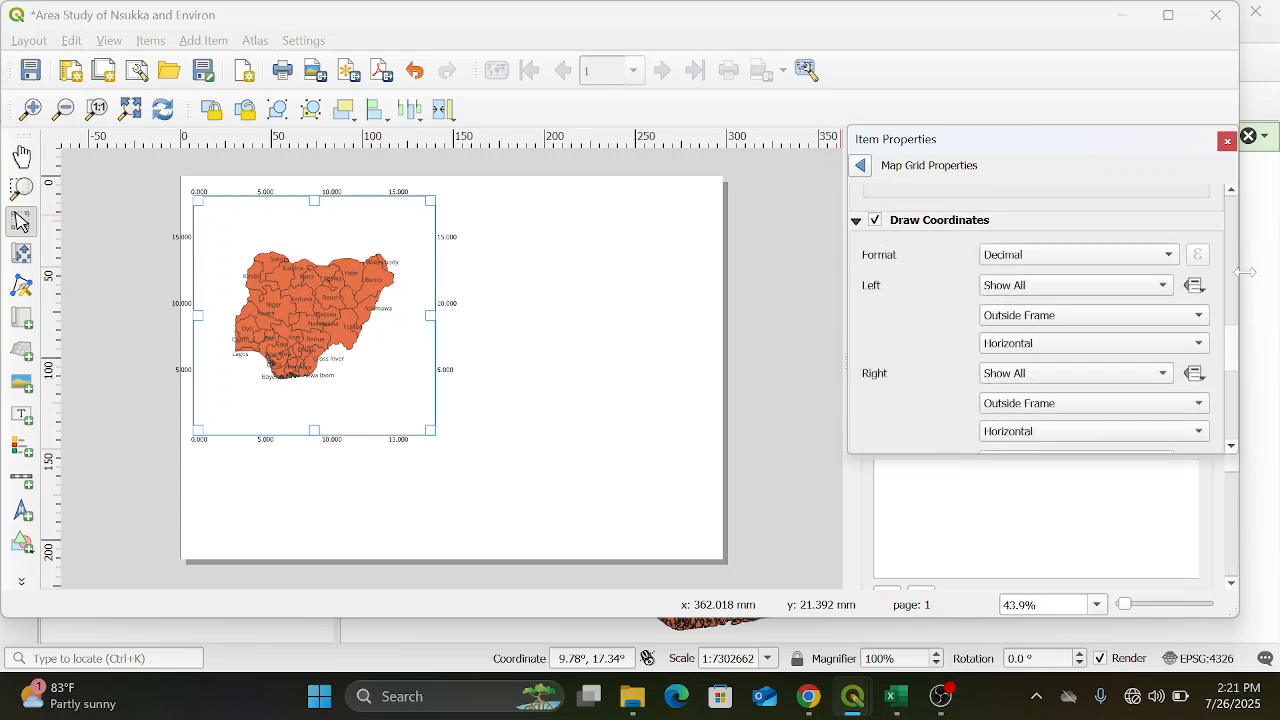
left_click(1173, 256)
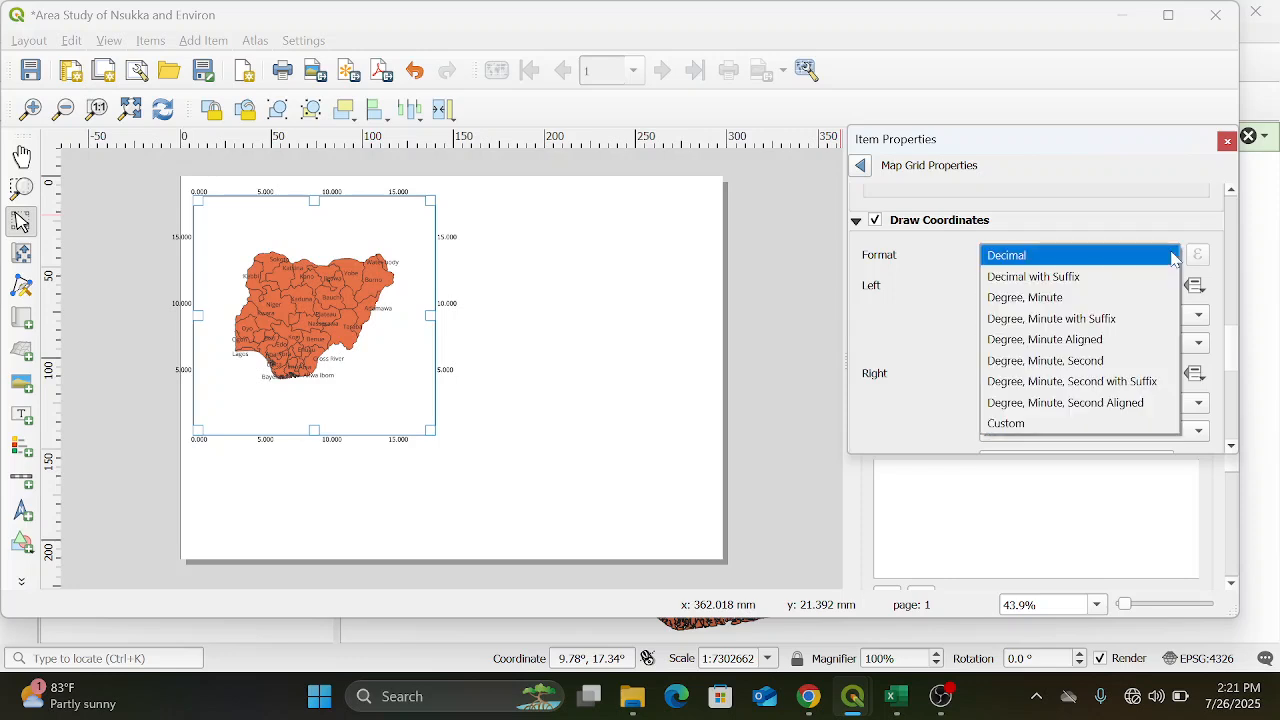
left_click(1137, 320)
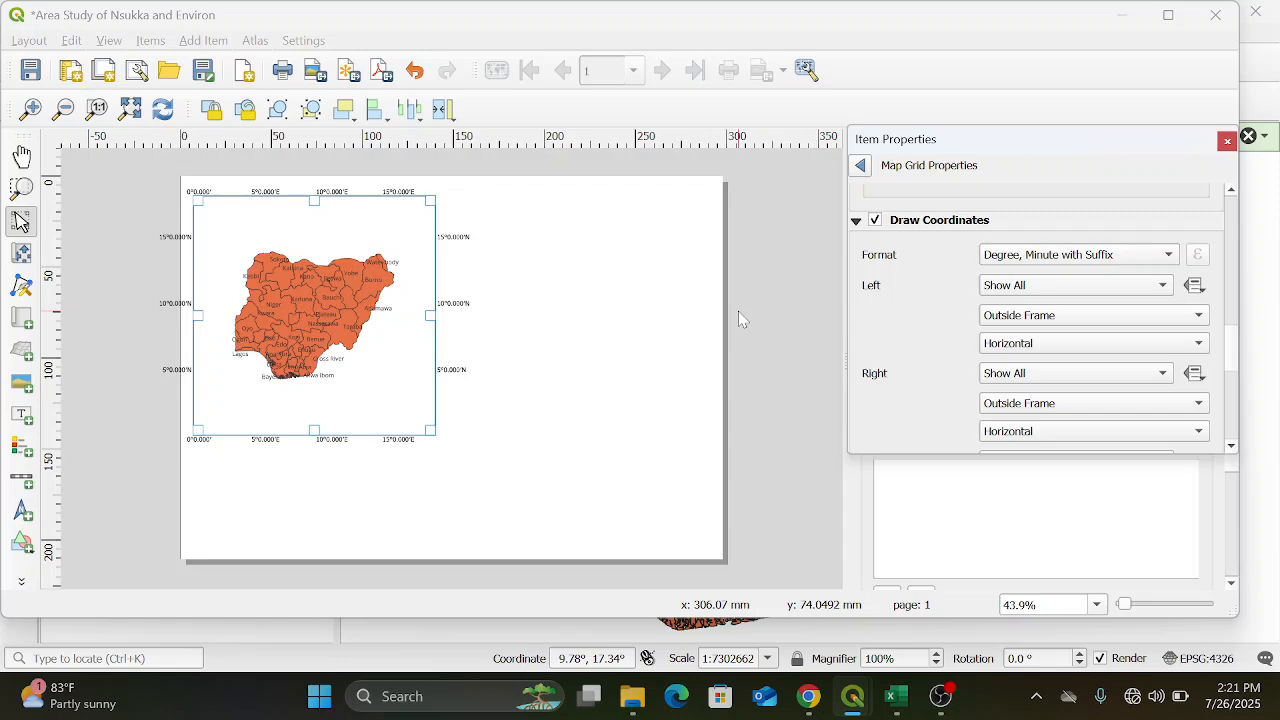
Set the left and right coordinate labels of the Nigeria map's grid to Vertical Ascending
left_click(1200, 350)
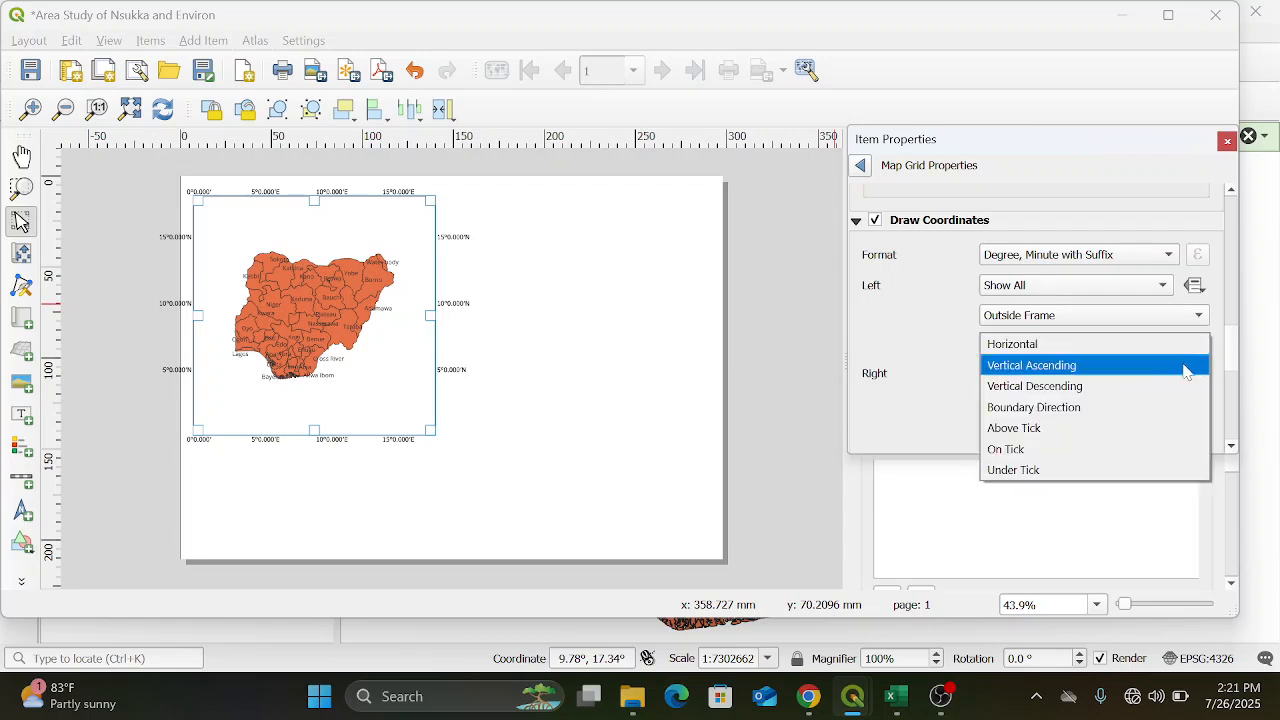
left_click(1183, 373)
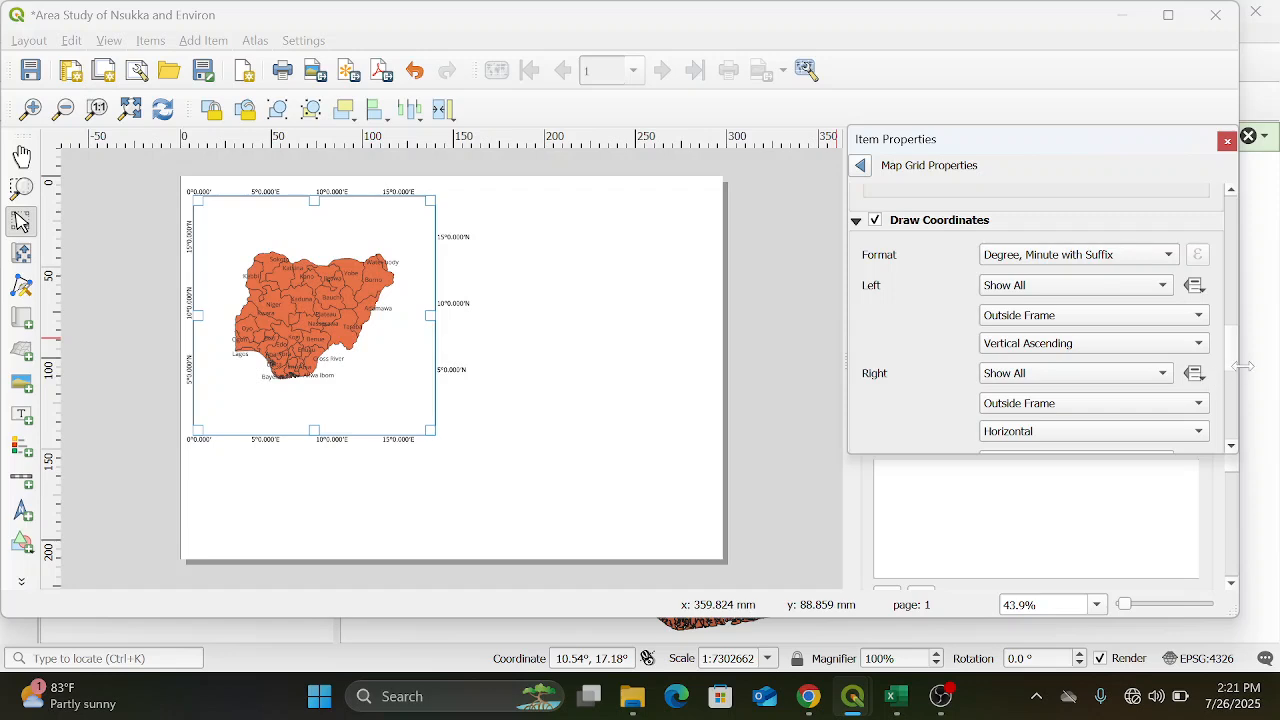
left_click(1200, 432)
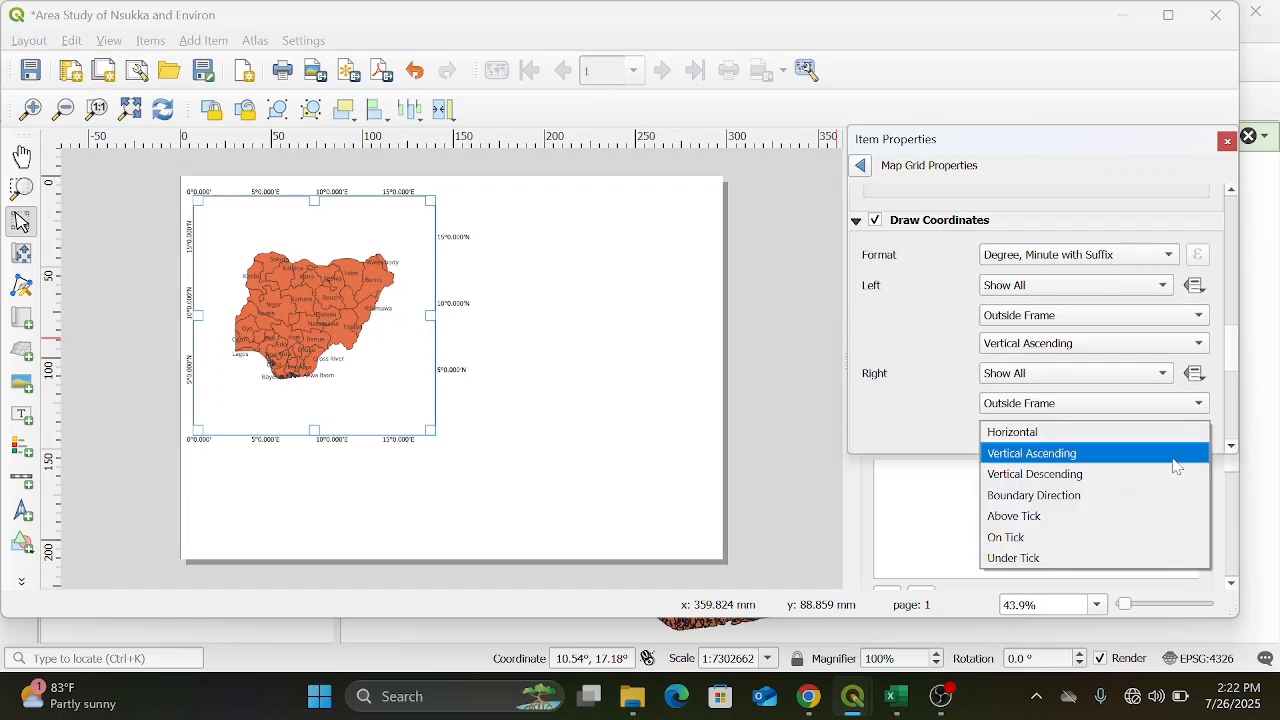
left_click(1176, 455)
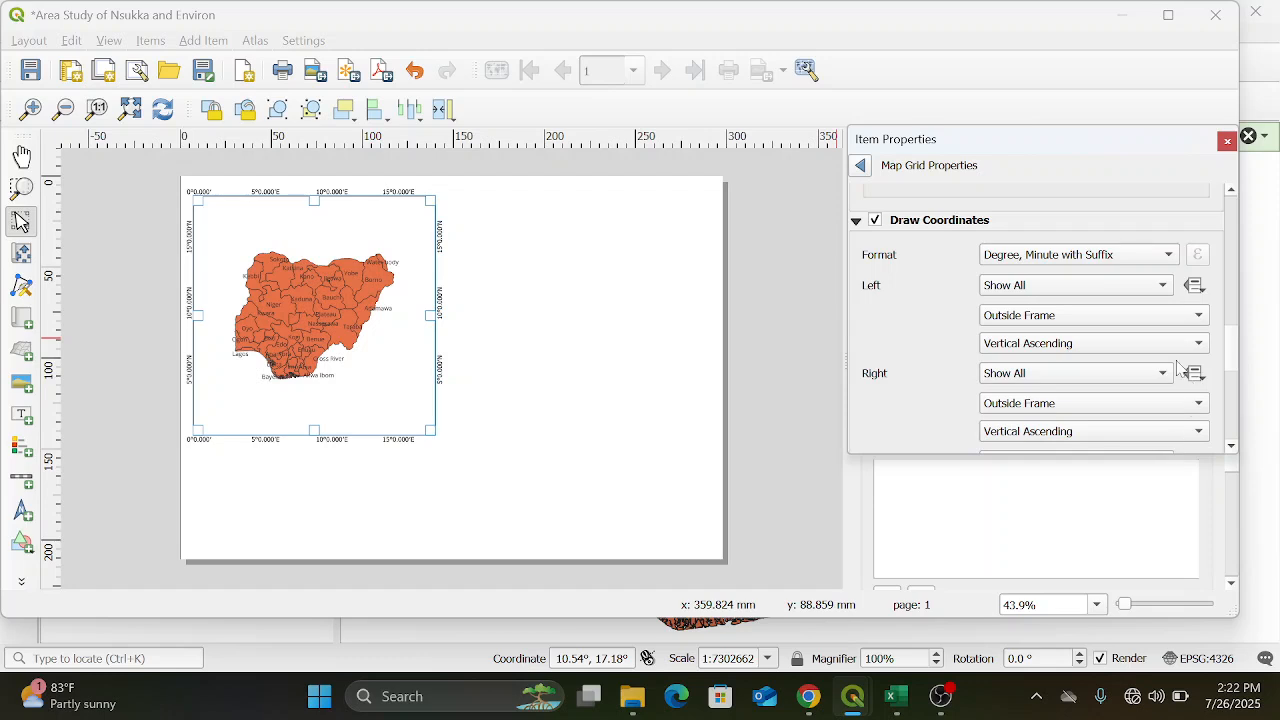
Return to the Nigeria map's main item properties and lock its layers and layer styles
left_click(1231, 192)
left_click(1231, 192)
left_click(1231, 192)
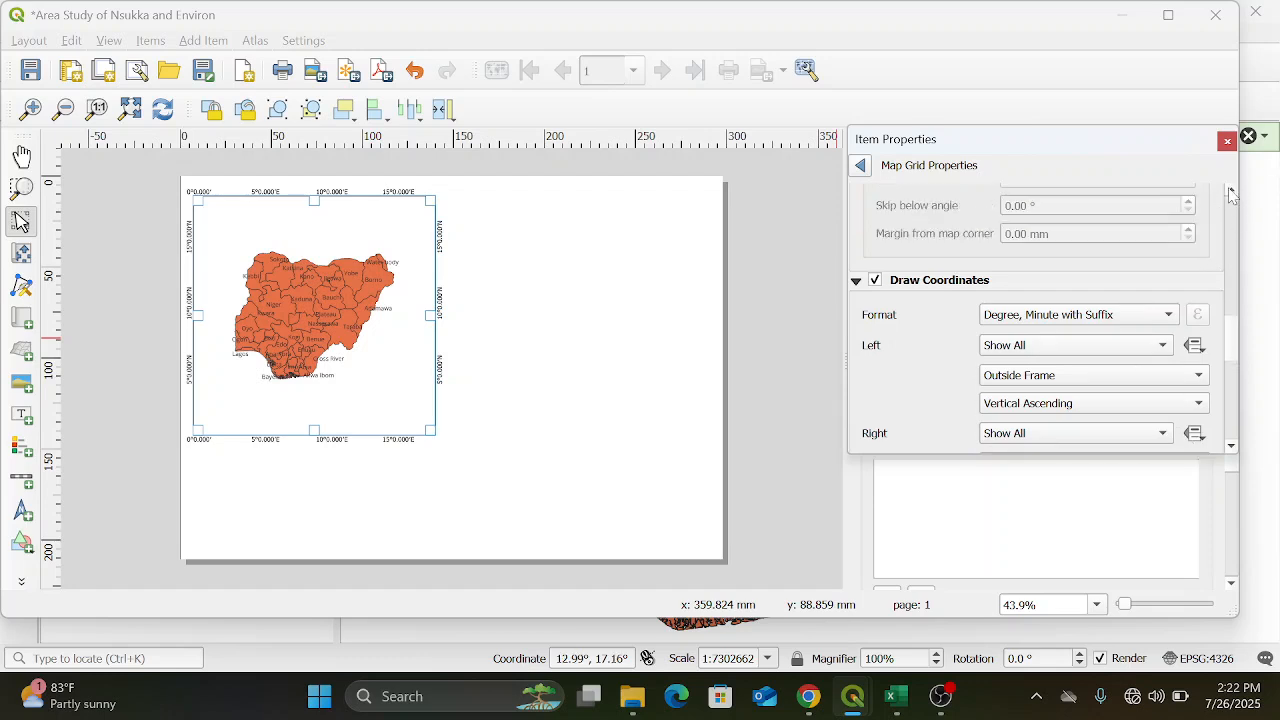
left_click(1231, 192)
left_click(1231, 192)
left_click(1231, 192)
left_click(1231, 192)
left_click(1231, 192)
left_click(1231, 192)
left_click(1231, 192)
left_click(1231, 192)
left_click(1231, 192)
left_click(1231, 192)
left_click(1231, 192)
left_click(1231, 192)
left_click(1231, 192)
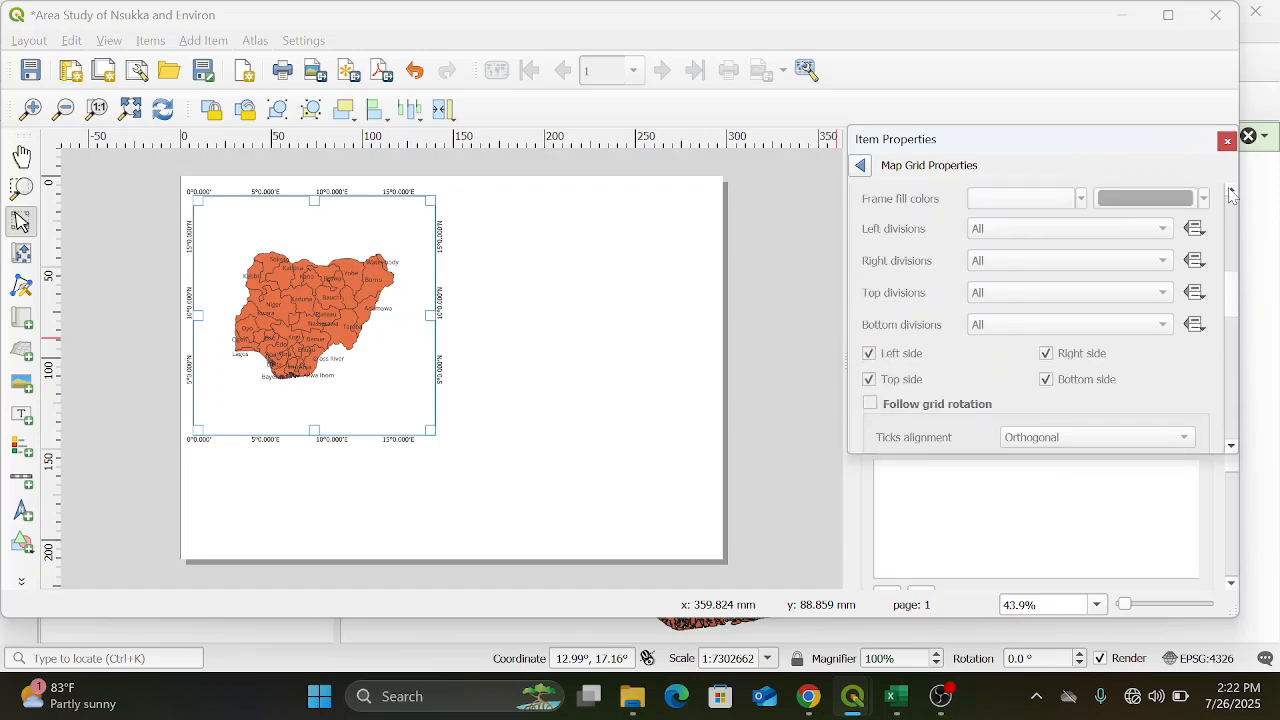
left_click(860, 166)
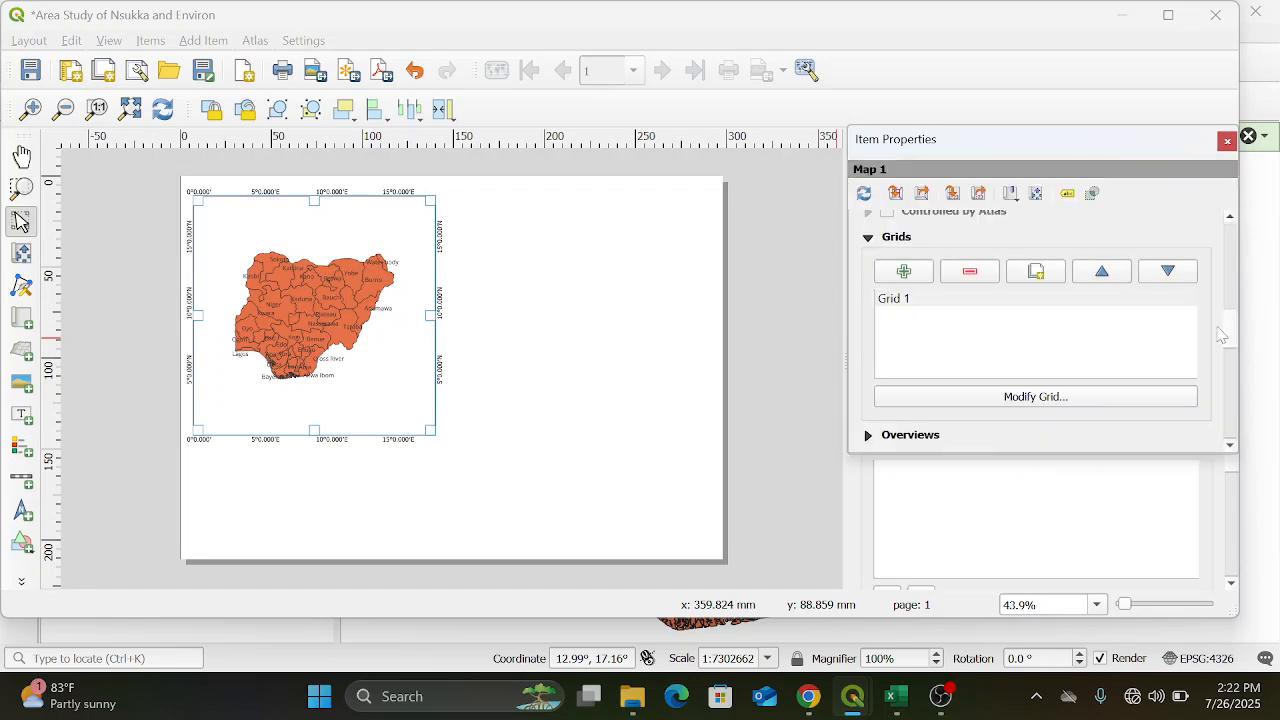
scroll(1231, 342, "up", 6)
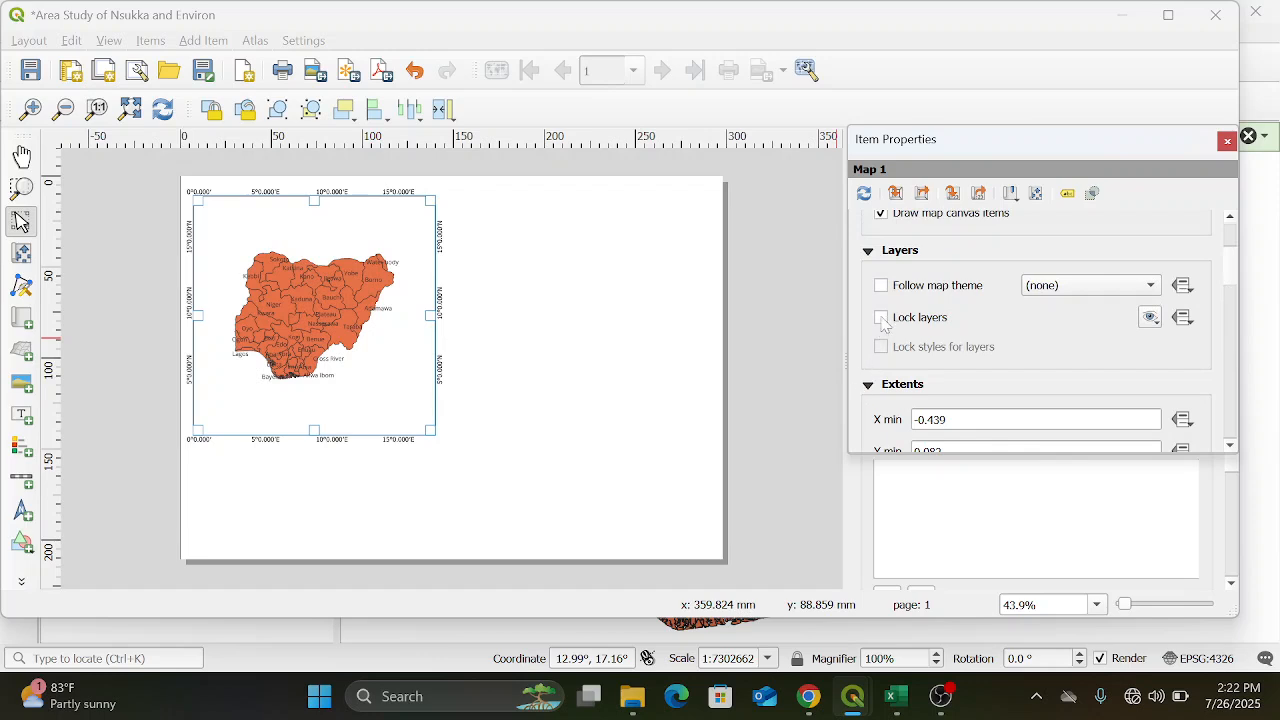
left_click(881, 318)
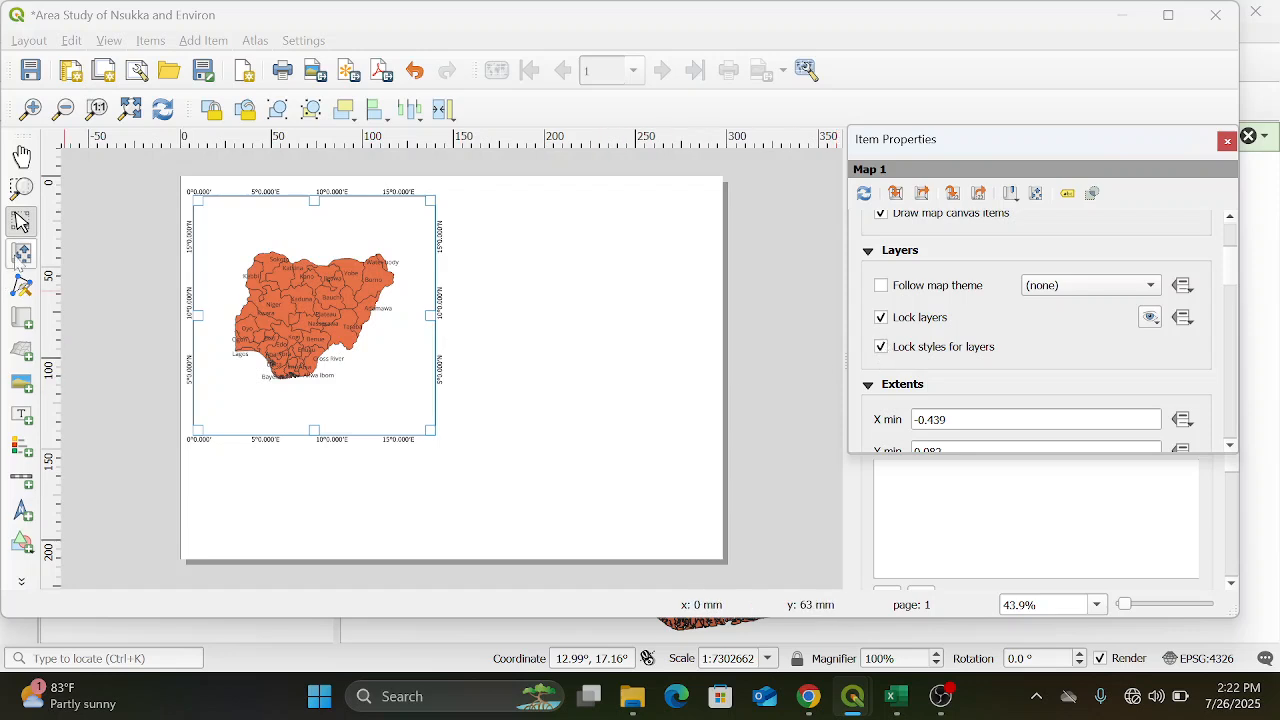
Move the content of the Nigeria map slightly within its frame to centre the country
left_click(22, 157)
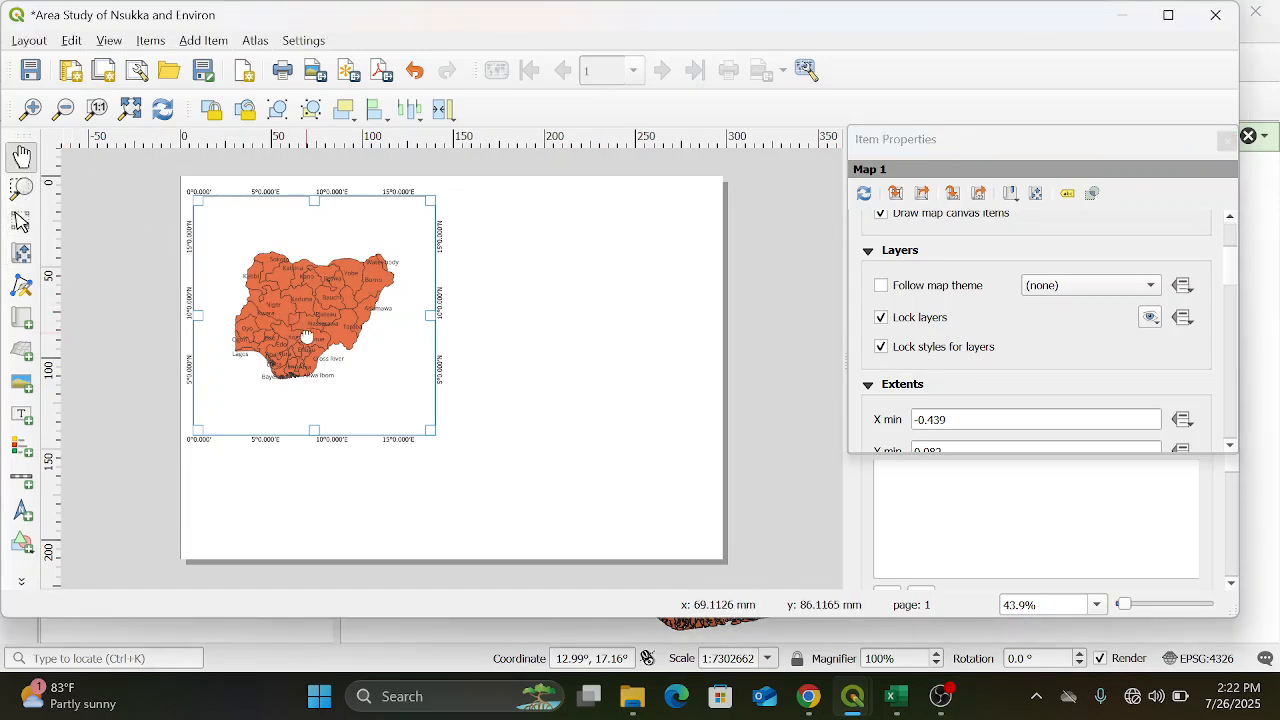
left_click(22, 253)
mouse_move(316, 340)
left_mouse_down()
mouse_move(258, 292)
mouse_move(296, 288)
mouse_move(336, 343)
mouse_move(320, 335)
left_mouse_up()
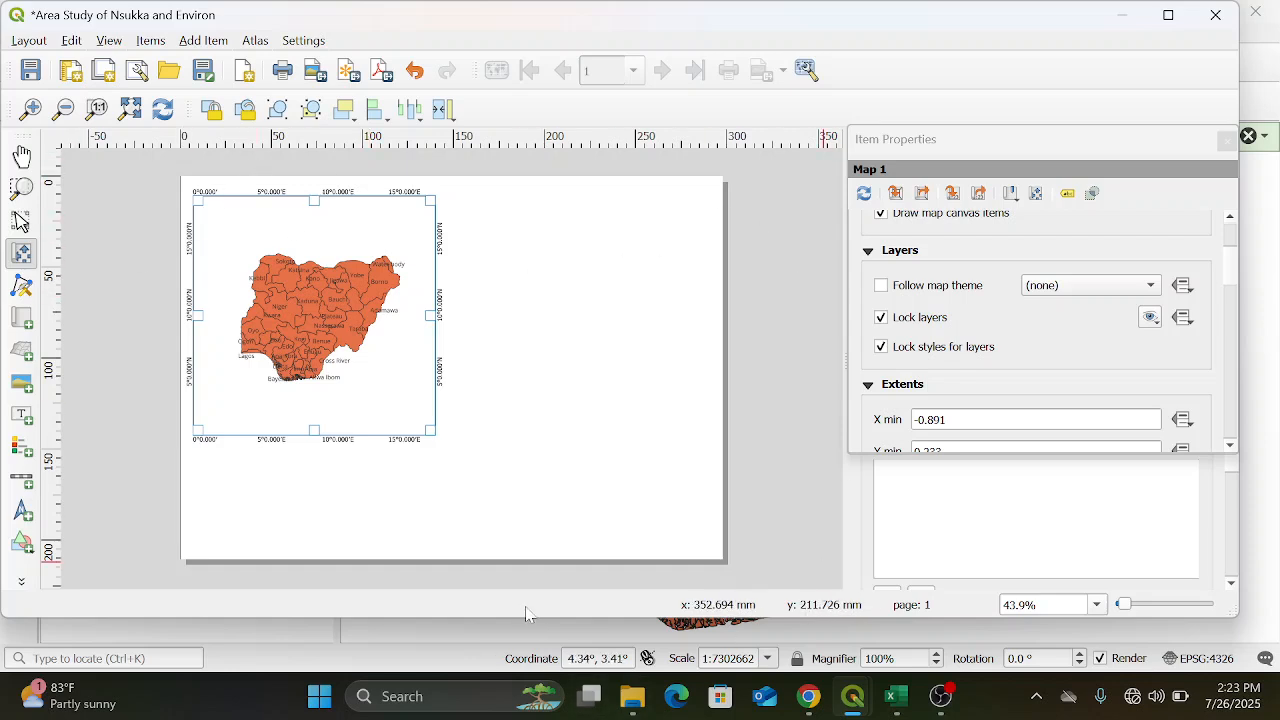
Add a north arrow about 11 by 16 mm in the upper-right corner of the Nigeria map and deselect it
left_click(24, 508)
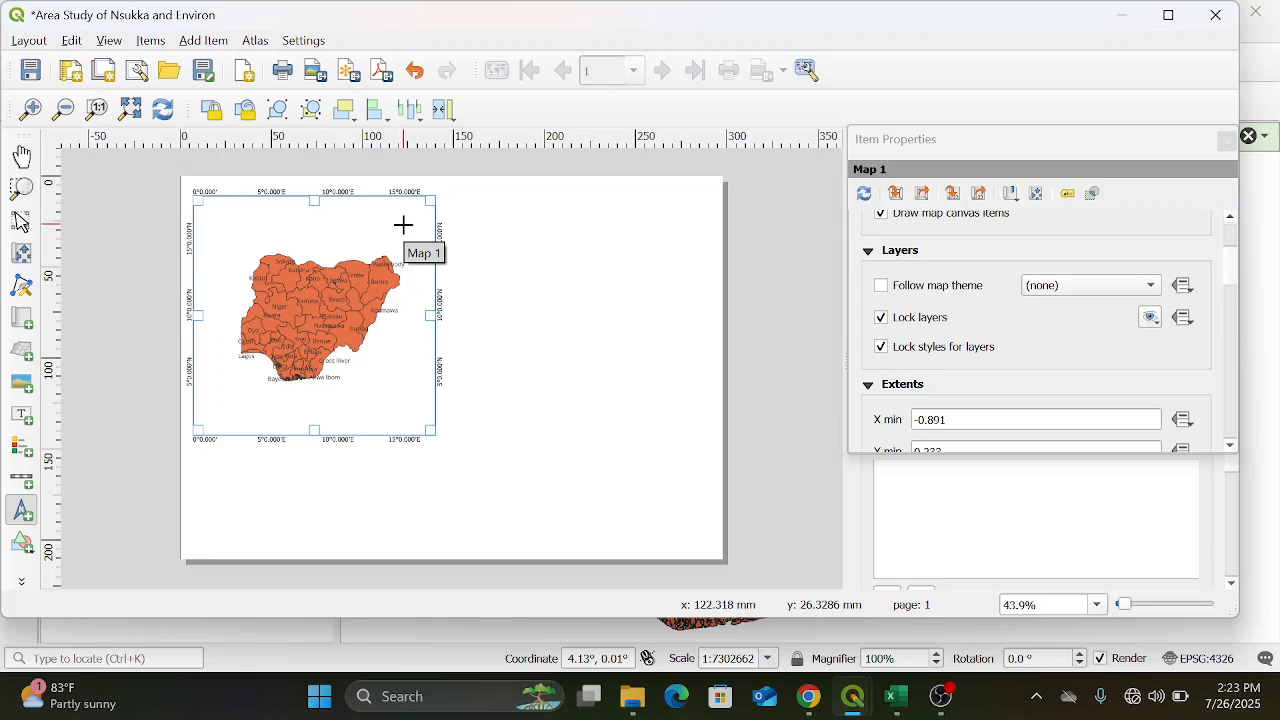
left_click_drag(406, 222, 426, 253)
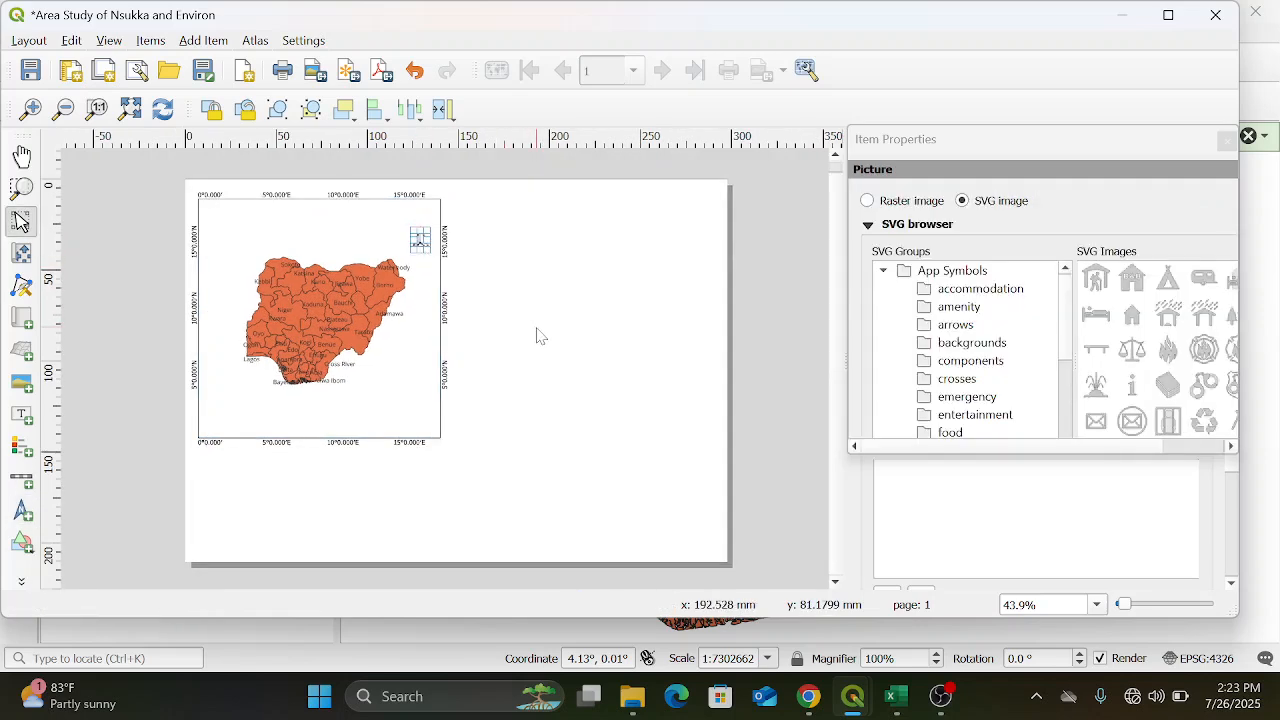
left_click(712, 383)
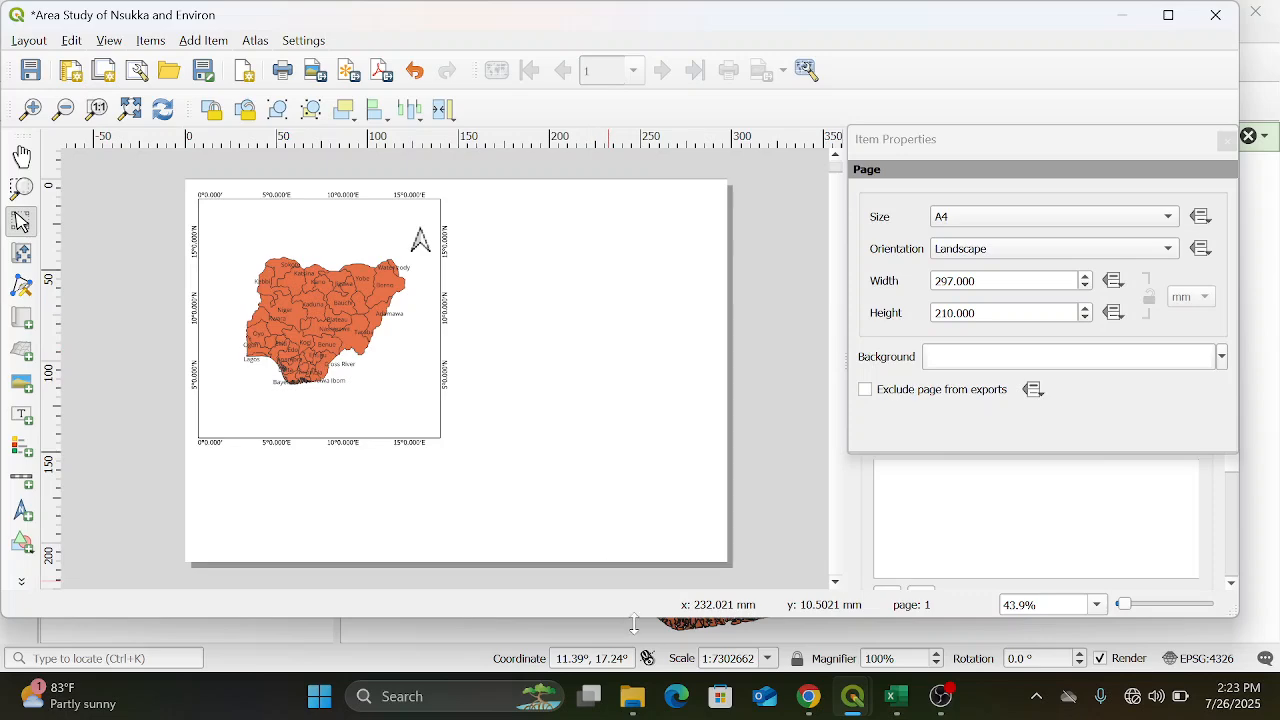
Switch to the main QGIS project window, hide NGA_adm1, show the Enugu st — nga_adm2 layer and zoom to it
mouse_move(866, 708)
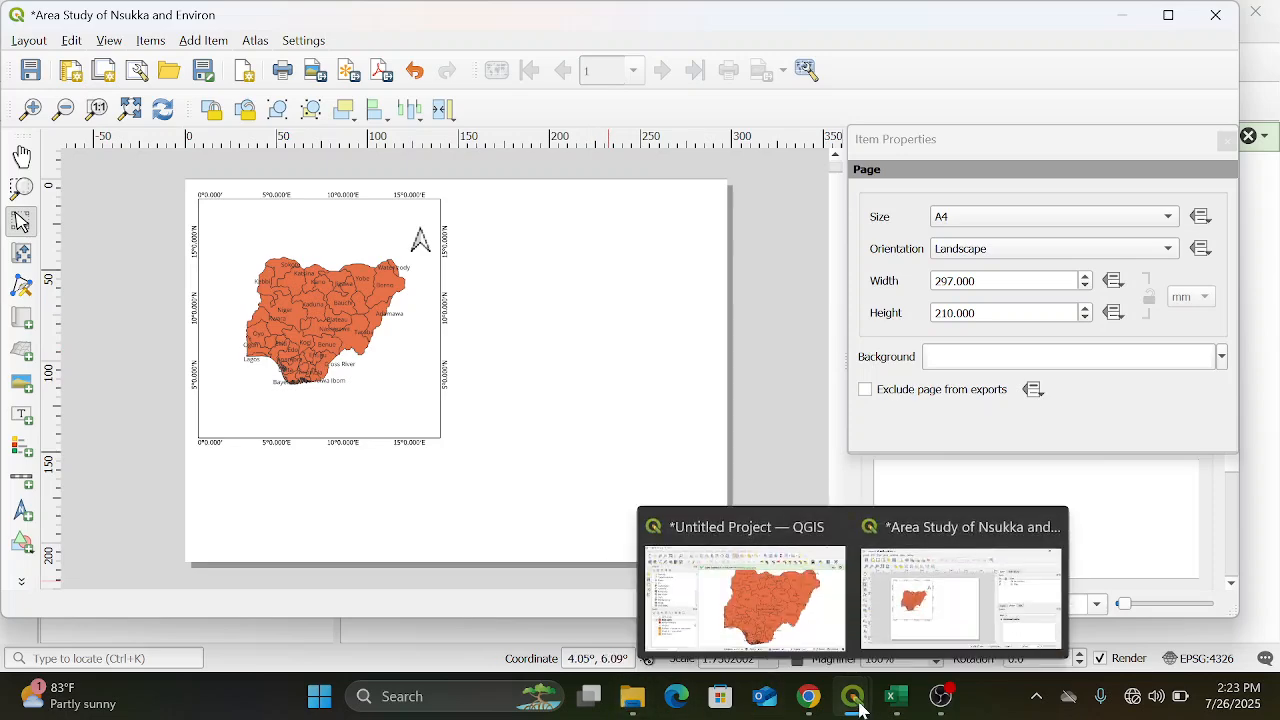
left_click(810, 648)
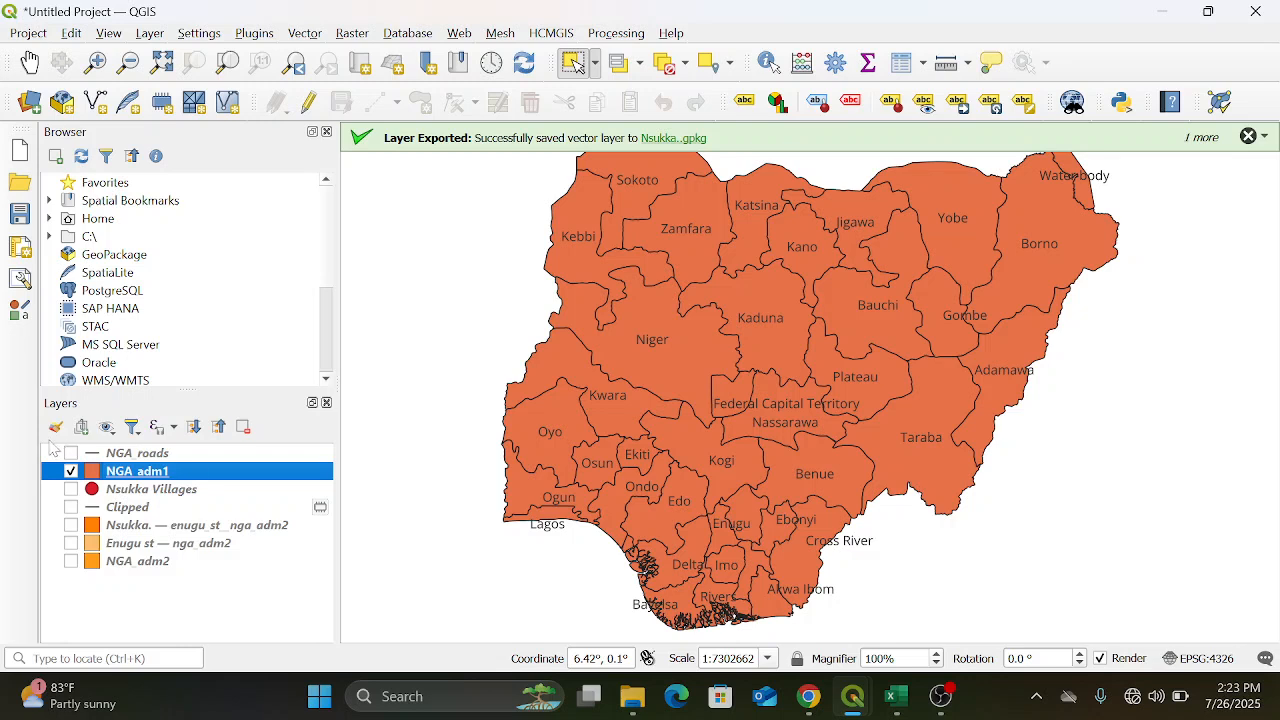
left_click(70, 474)
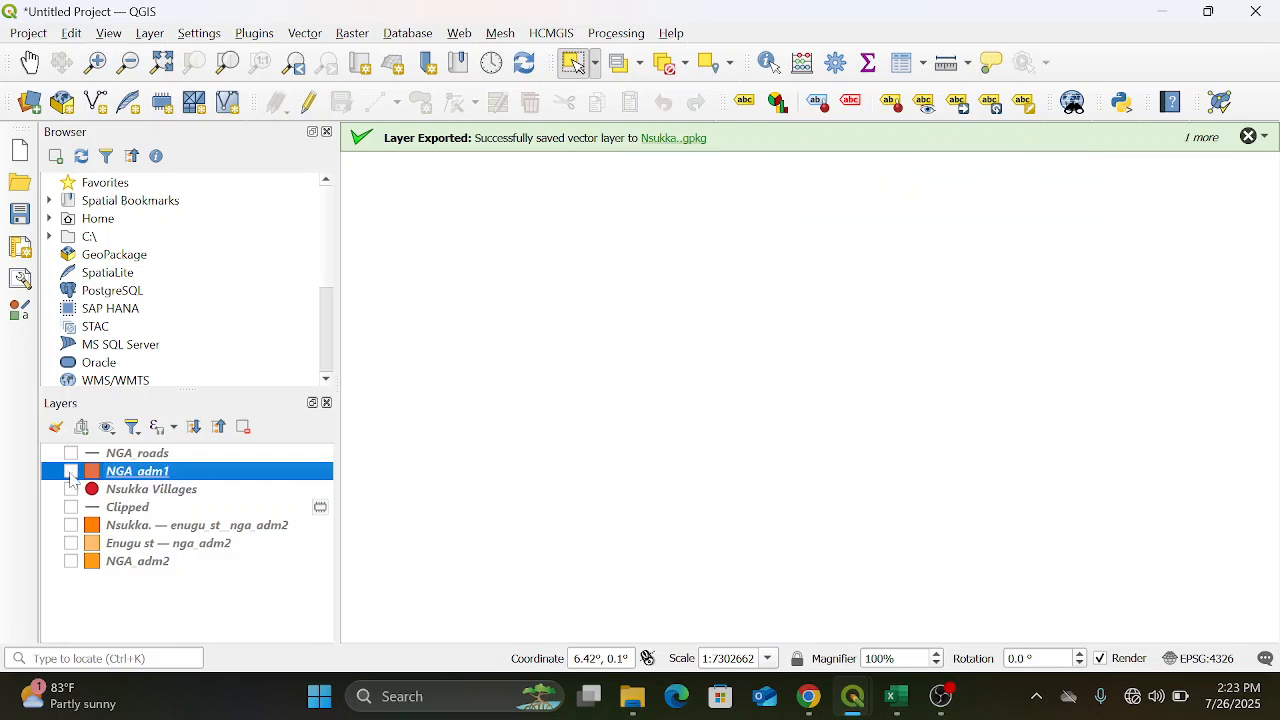
left_click(71, 544)
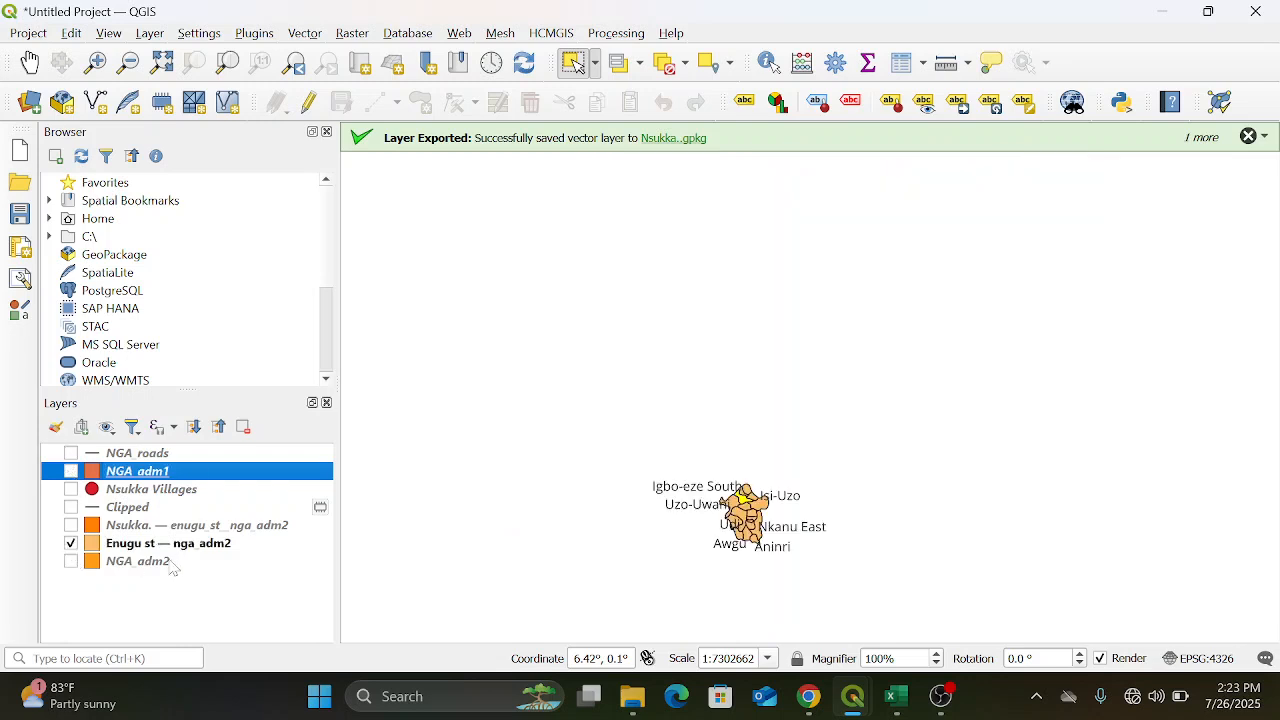
right_click(210, 549)
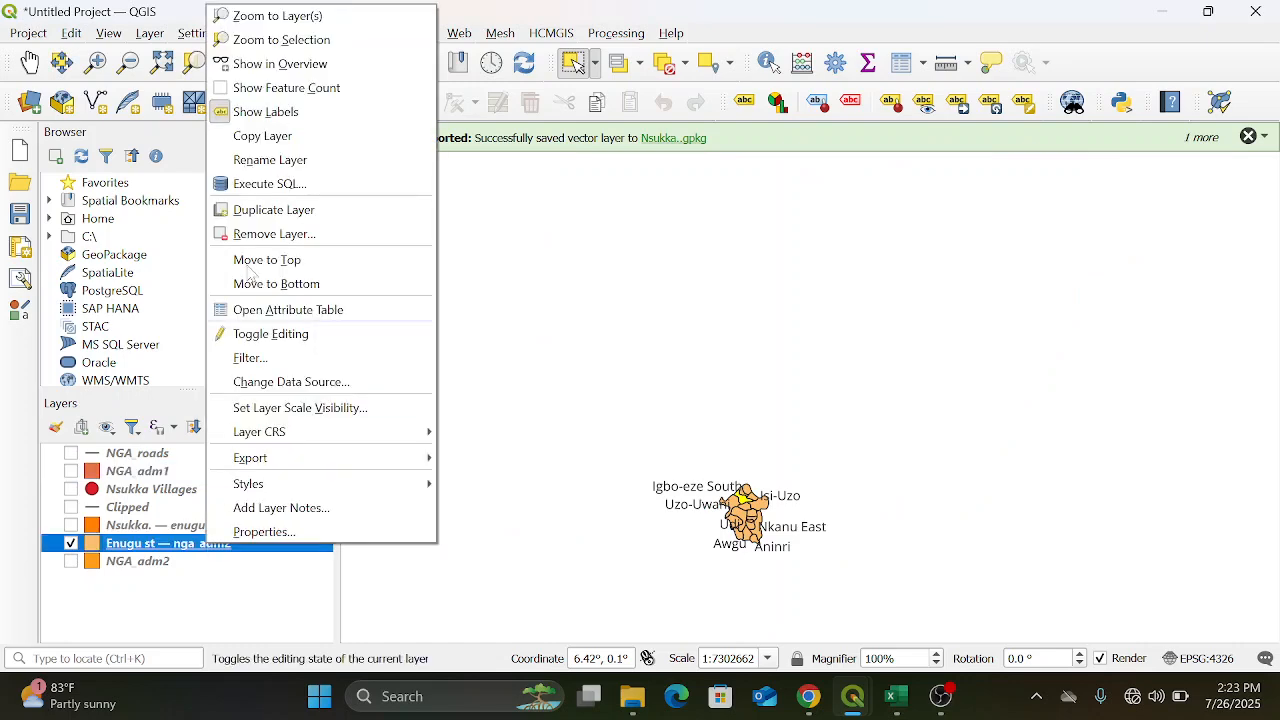
left_click(303, 15)
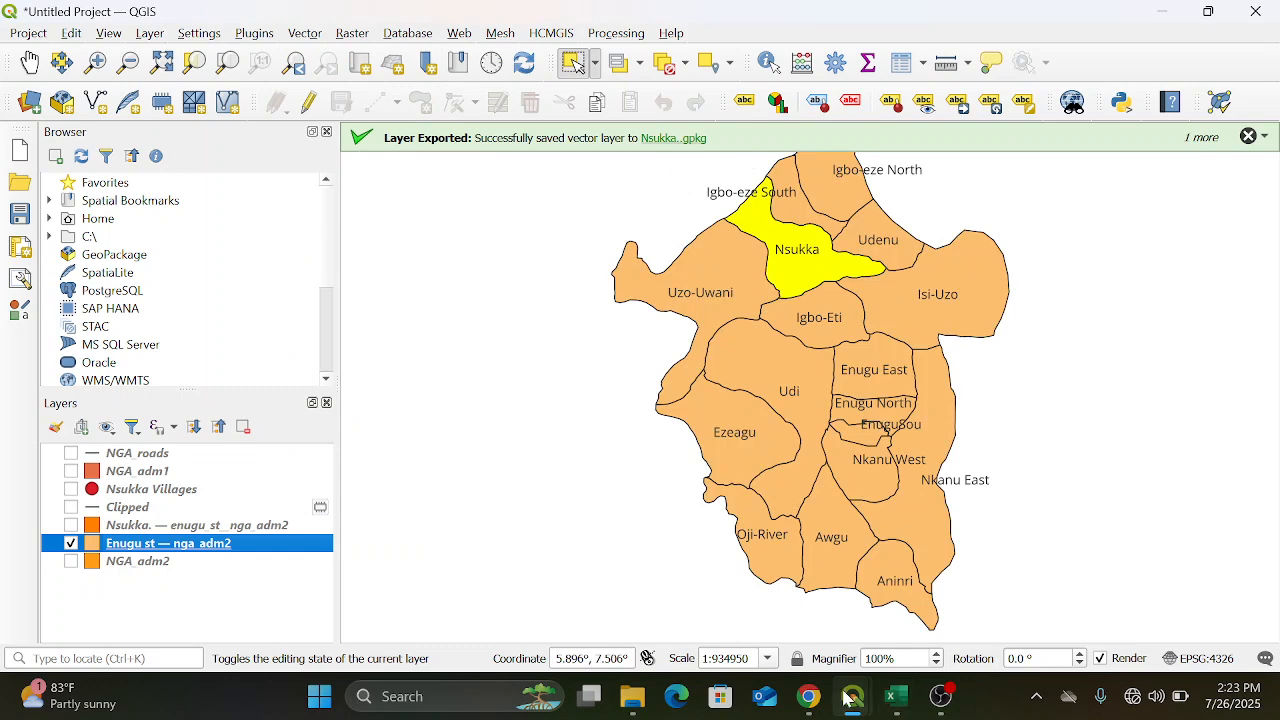
Switch back to the layout window and add a second map about 134 by 99 mm beside the Nigeria map
mouse_move(850, 697)
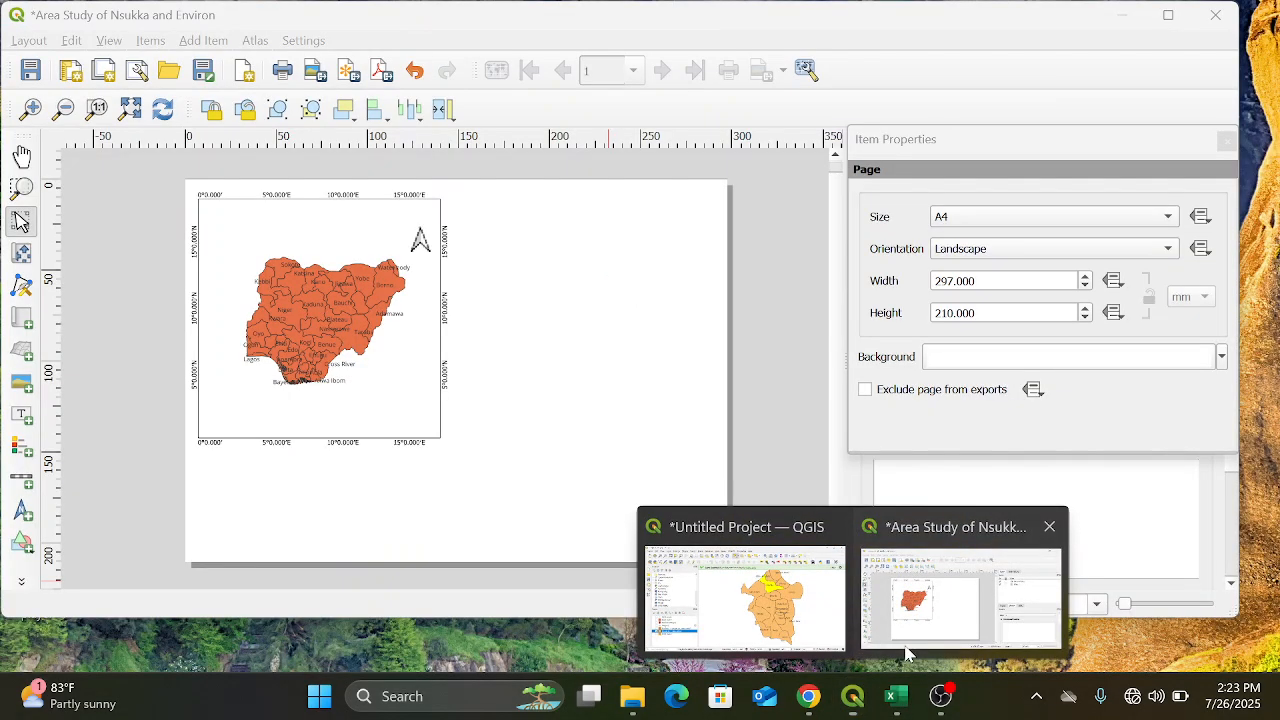
left_click(909, 654)
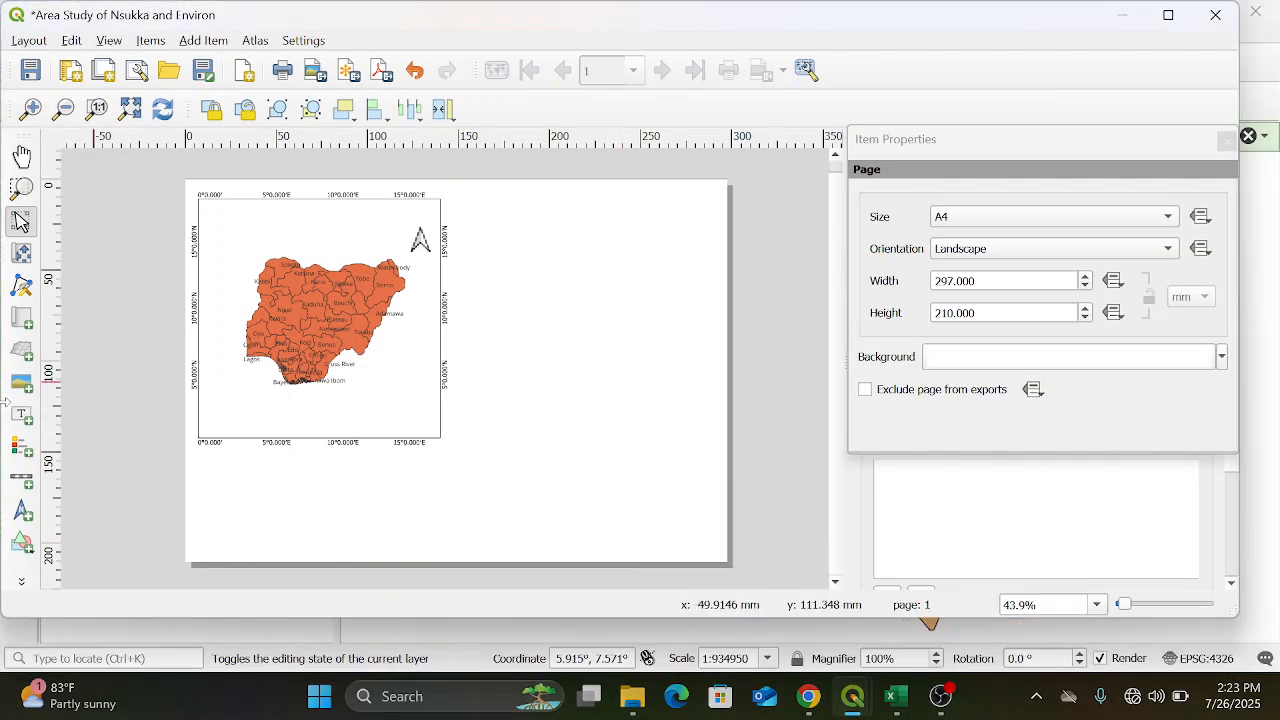
left_click(22, 320)
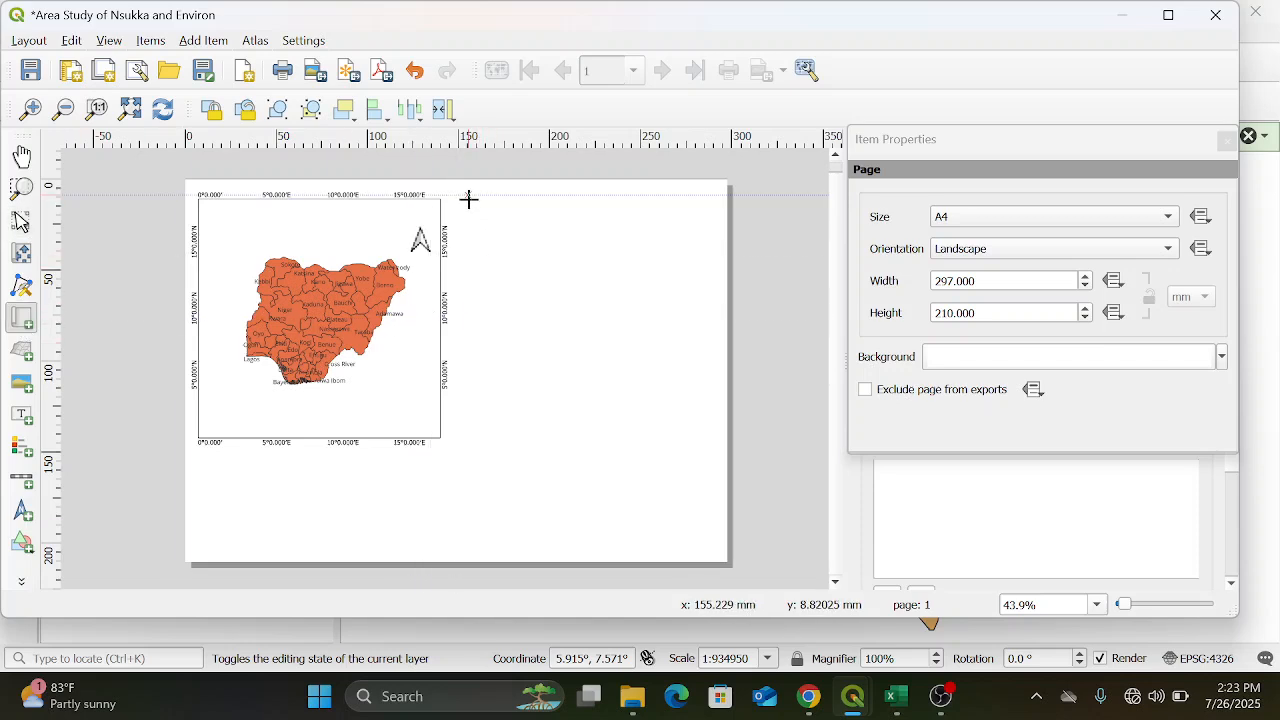
mouse_move(468, 205)
left_mouse_down()
mouse_move(711, 229)
mouse_move(706, 400)
mouse_move(711, 388)
left_mouse_up()
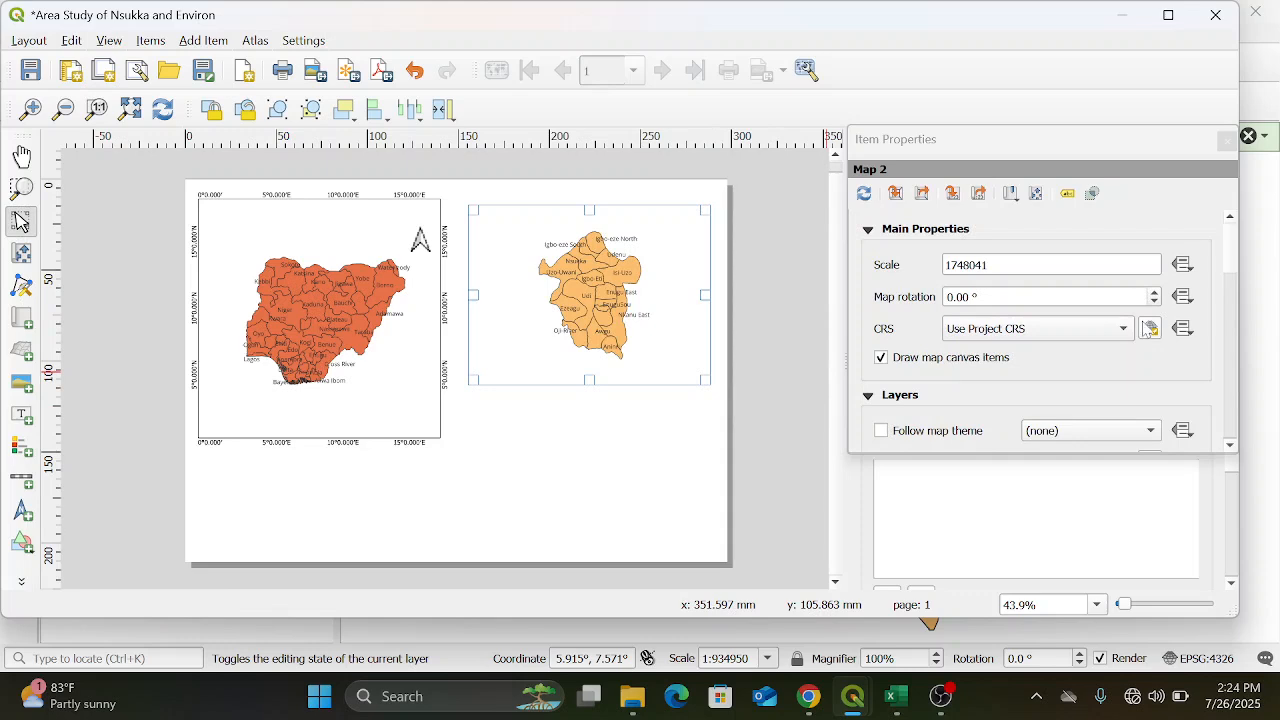
Enable the frame of the Enugu map, add a new grid to it and open the grid's properties
left_click_drag(1232, 262, 1246, 382)
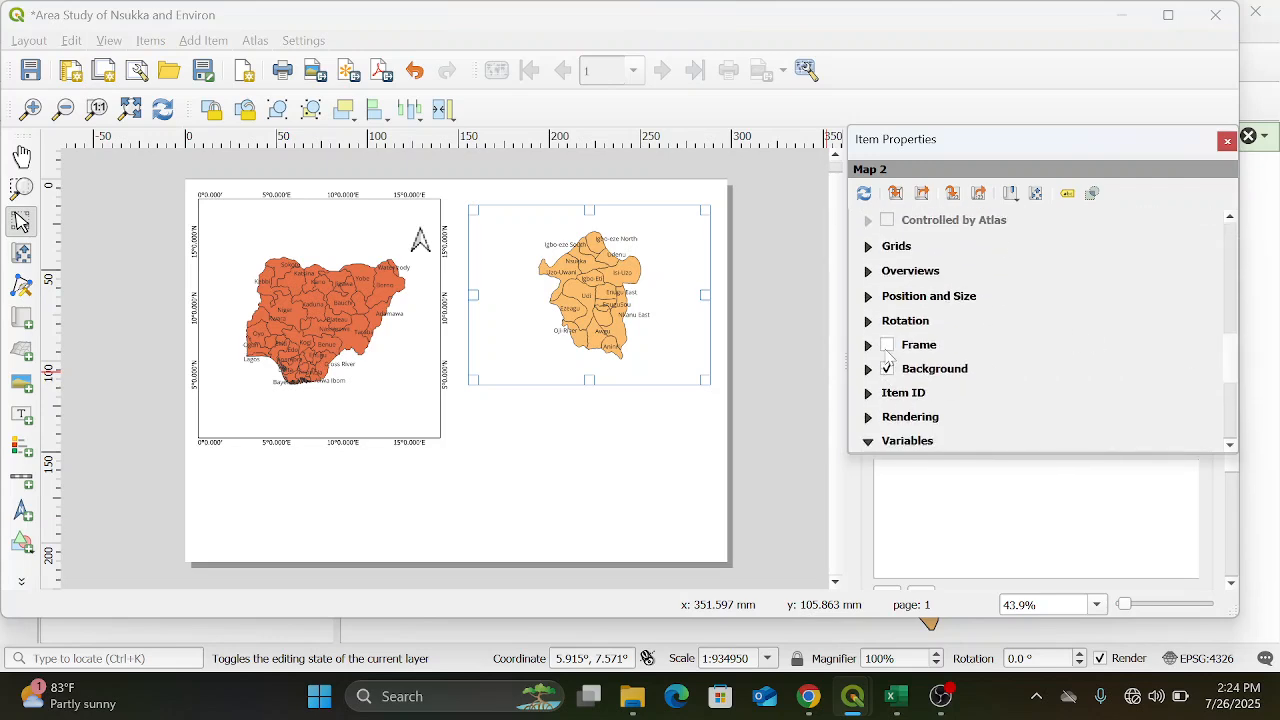
left_click(887, 345)
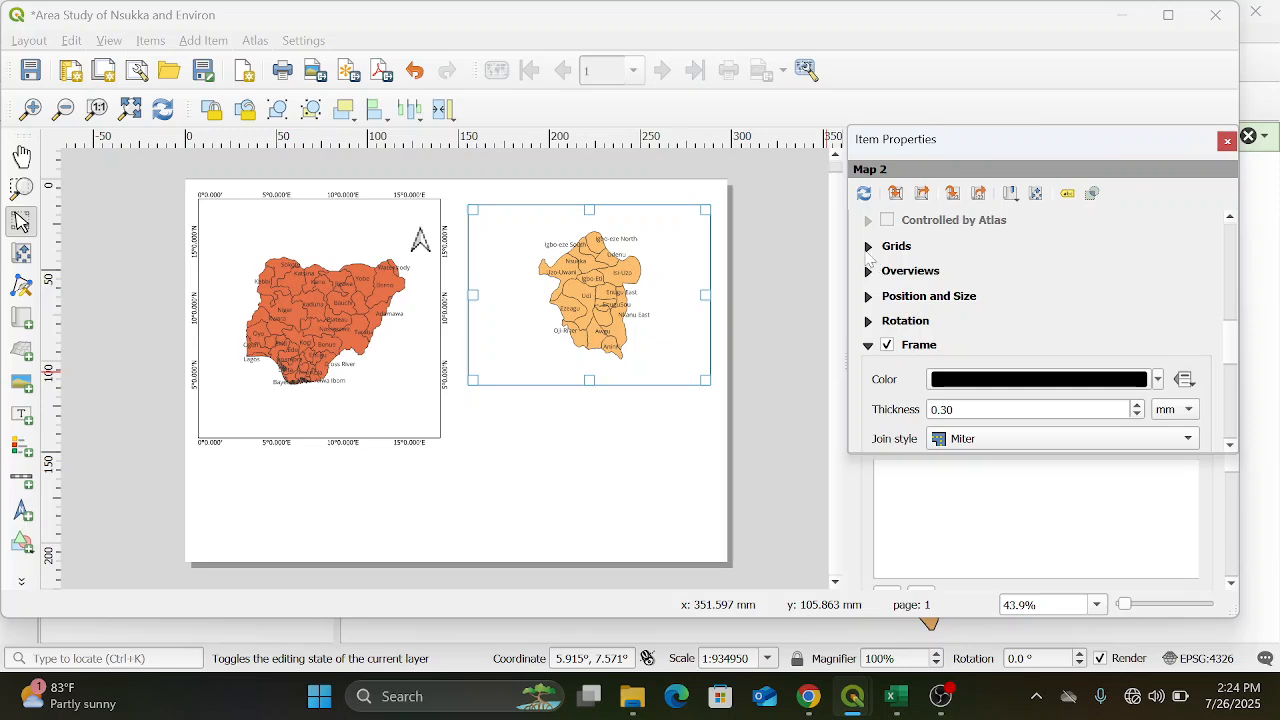
left_click(868, 247)
left_click(905, 281)
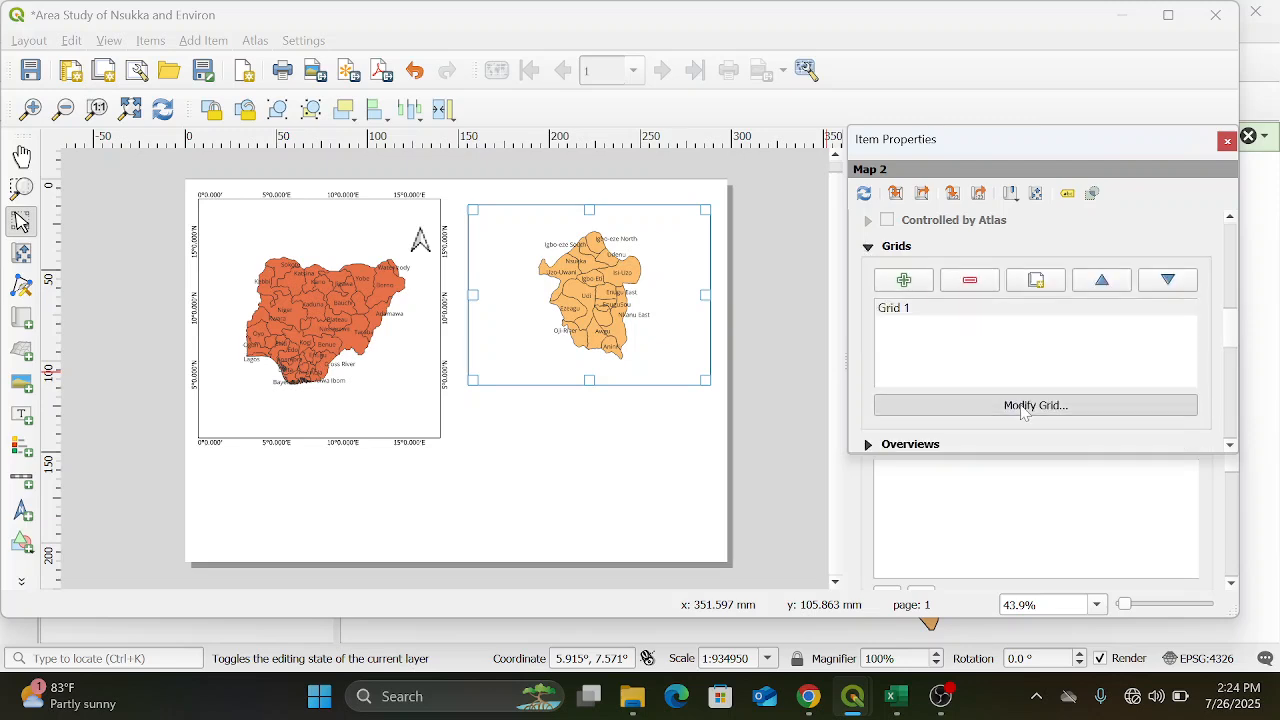
left_click(1022, 406)
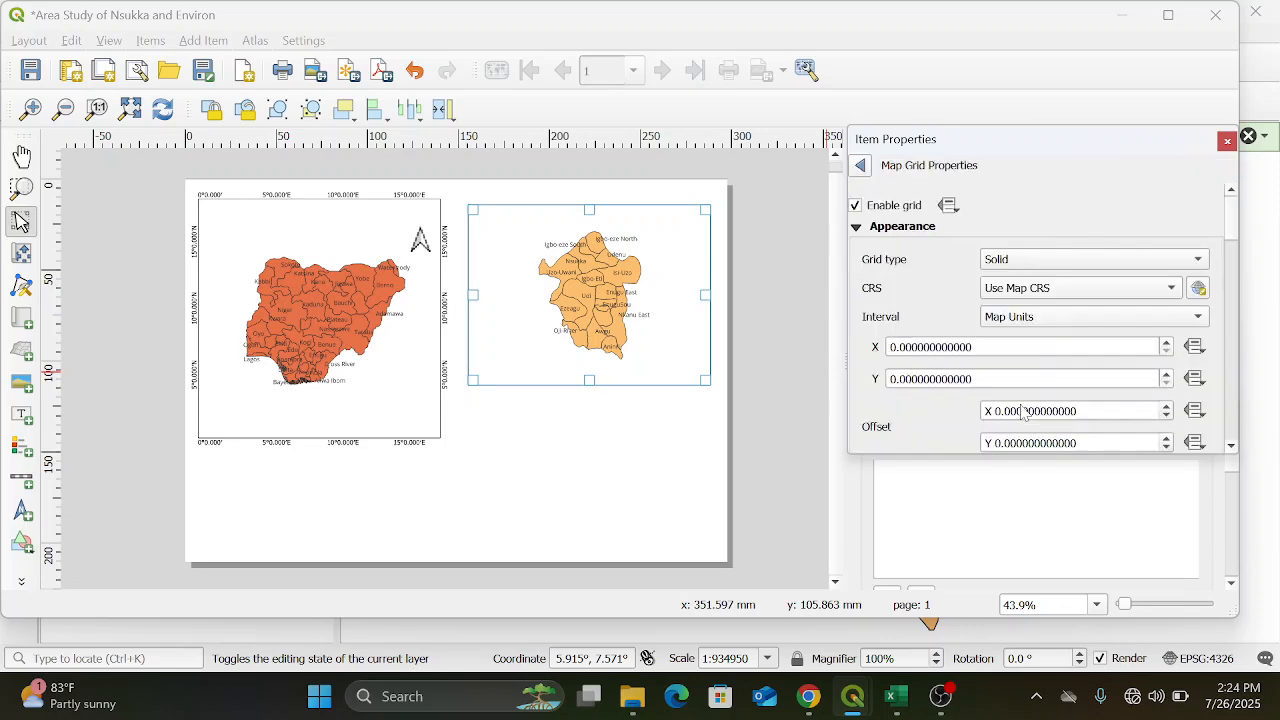
Set both the X and Y intervals of the Enugu map's grid to 0.5 map units
left_click(897, 347)
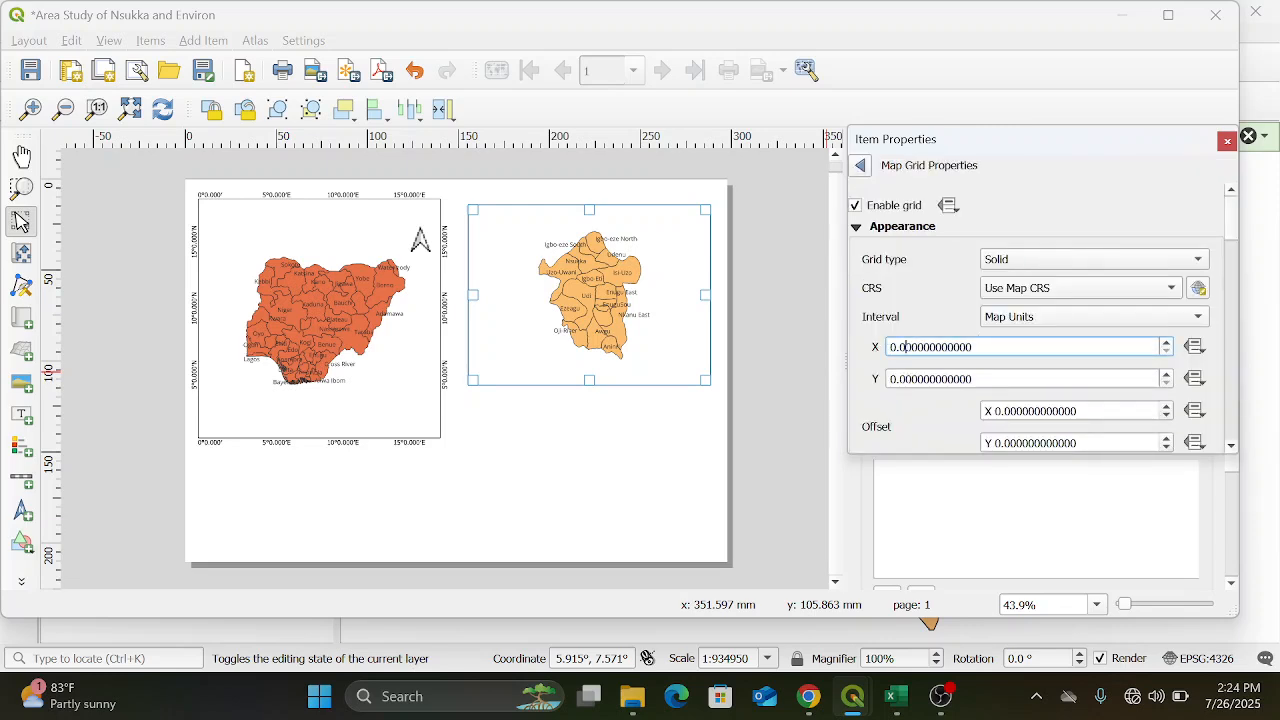
type("5")
left_click(906, 379)
key("BackSpace")
type("5")
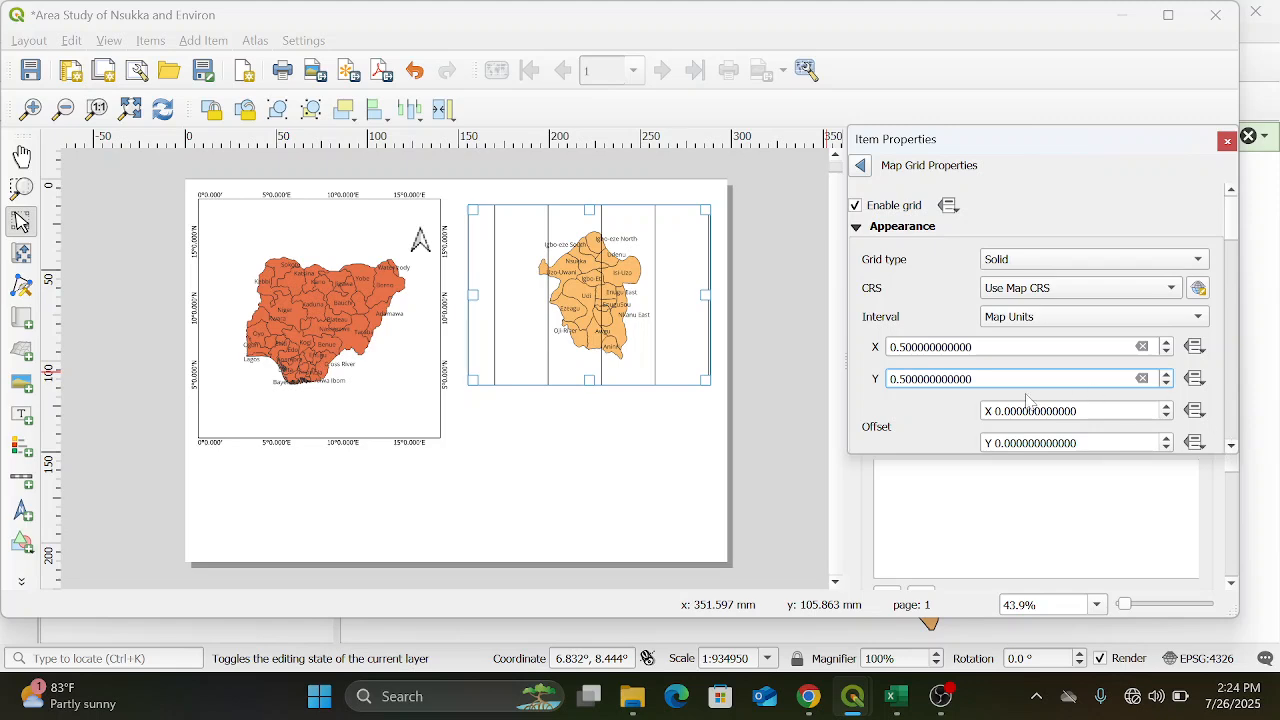
Set the Enugu map's grid type to Frame and annotations only, and draw its coordinates in Degree, Minute with Suffix format
left_click(1198, 260)
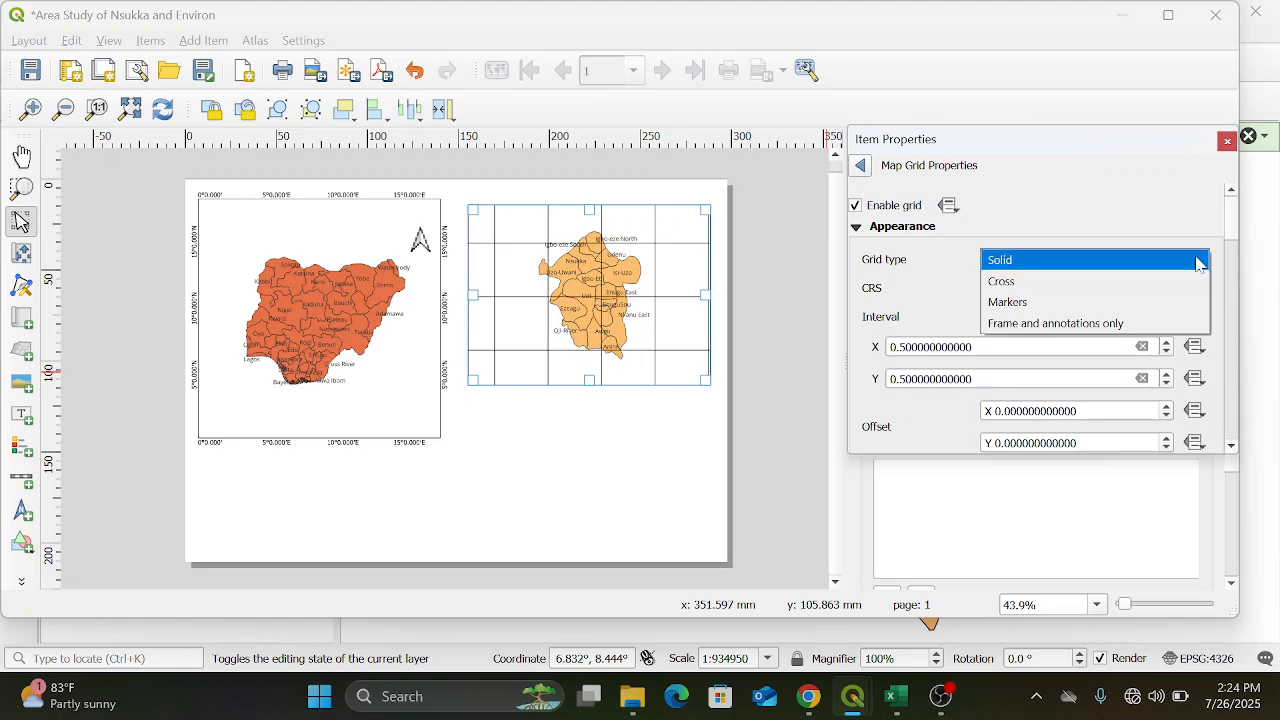
left_click(1180, 323)
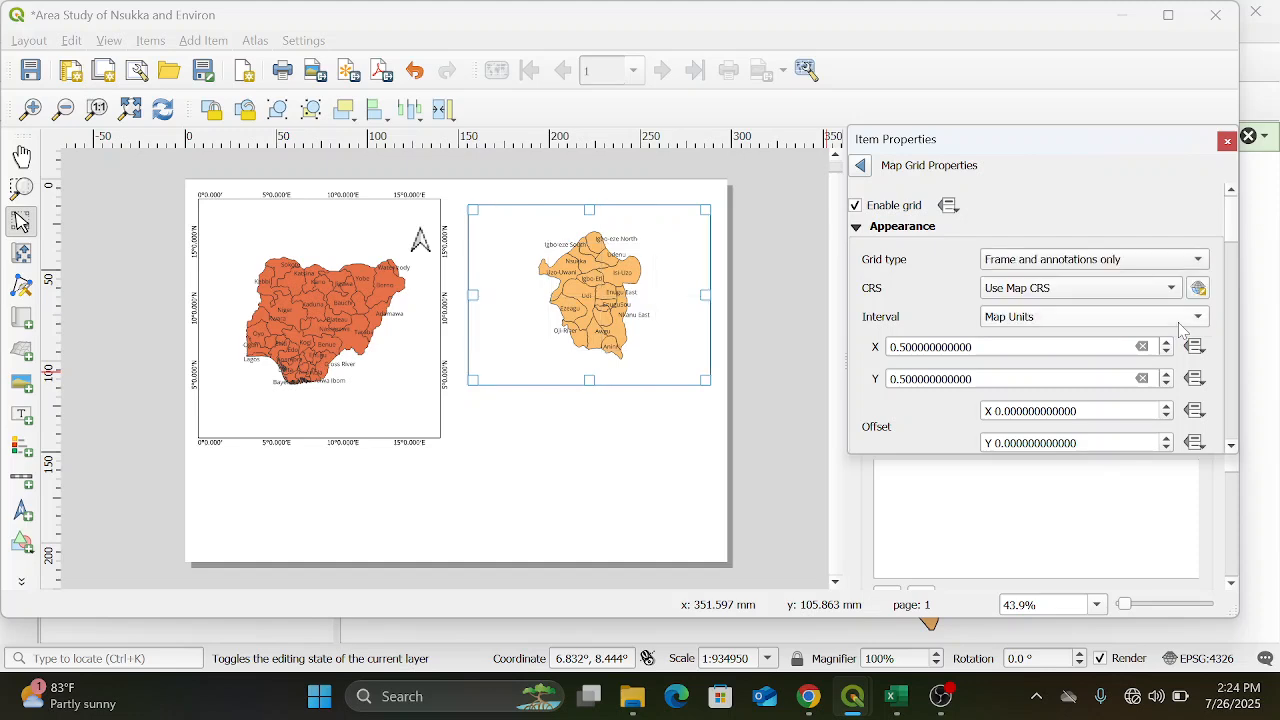
left_click(1231, 447)
scroll(1232, 452, "down", 5)
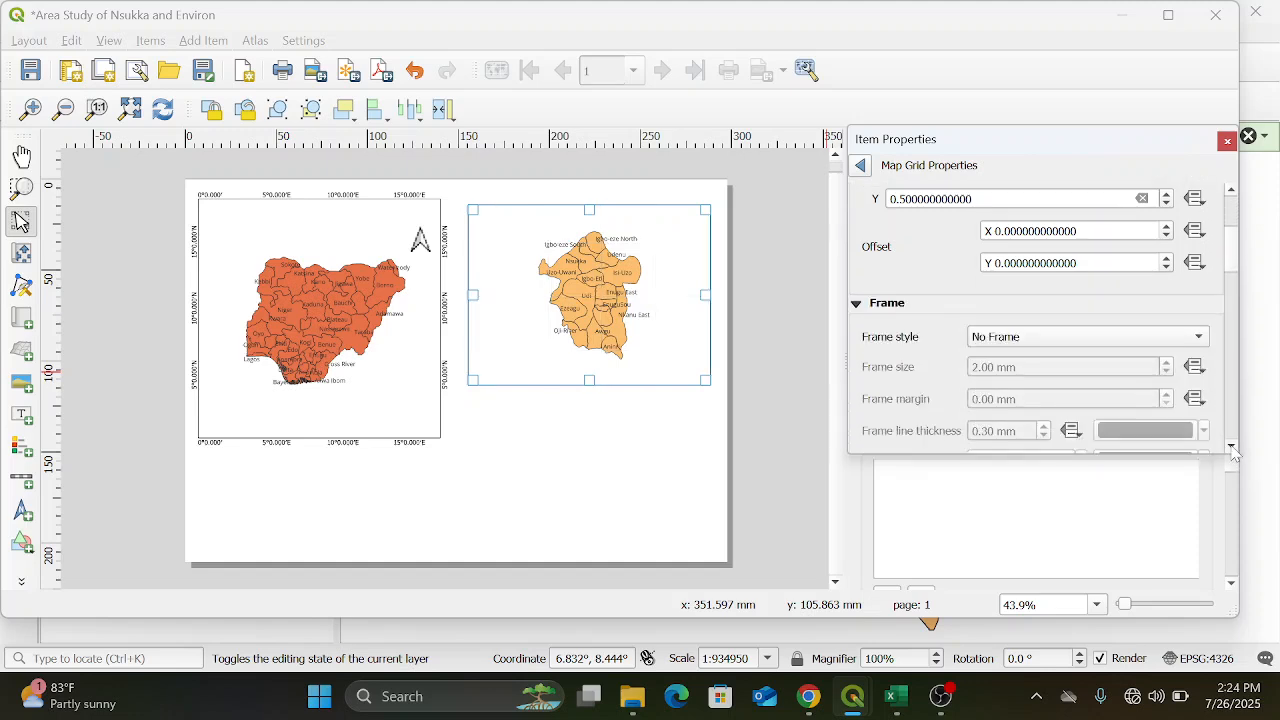
scroll(1232, 452, "down", 4)
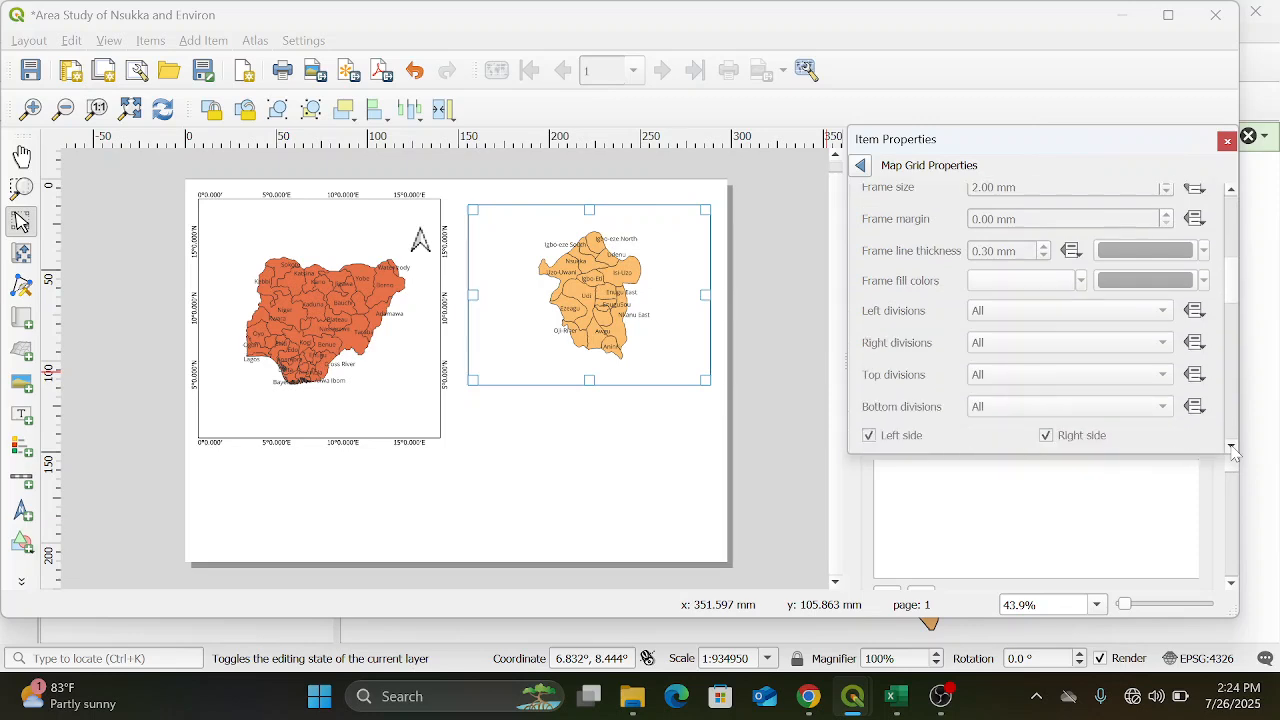
scroll(1232, 452, "down", 4)
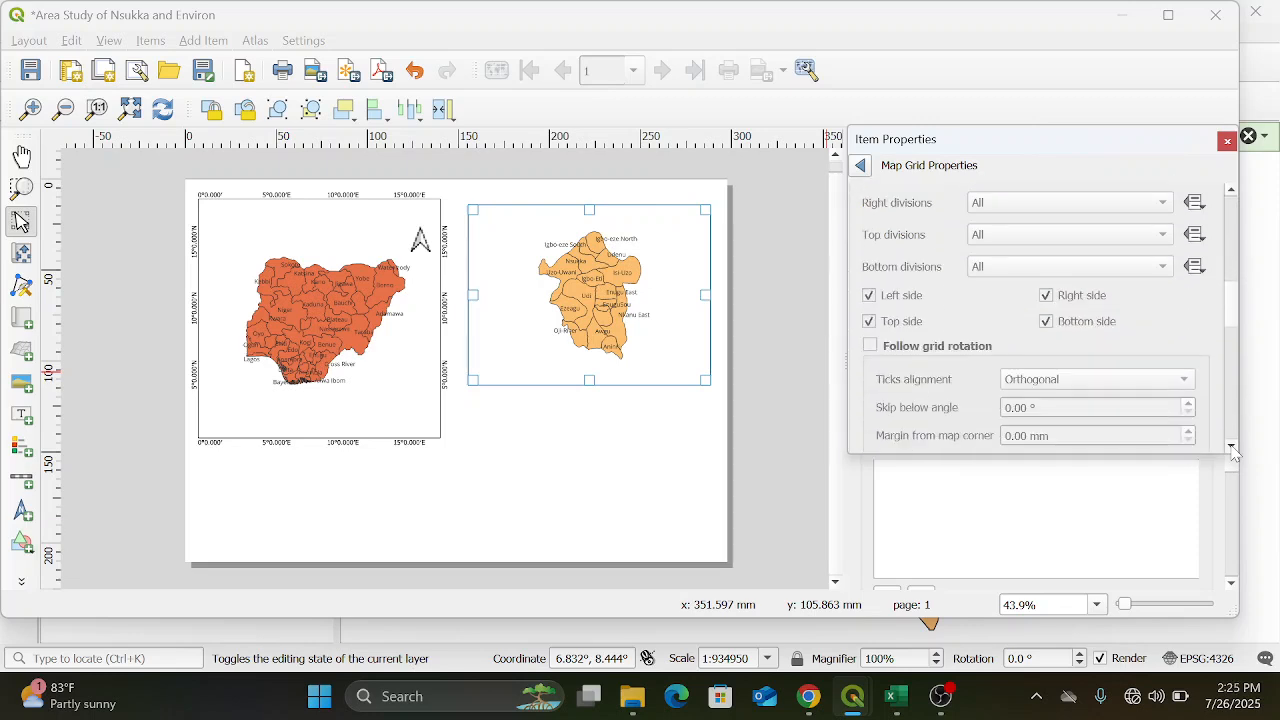
scroll(1232, 452, "down", 4)
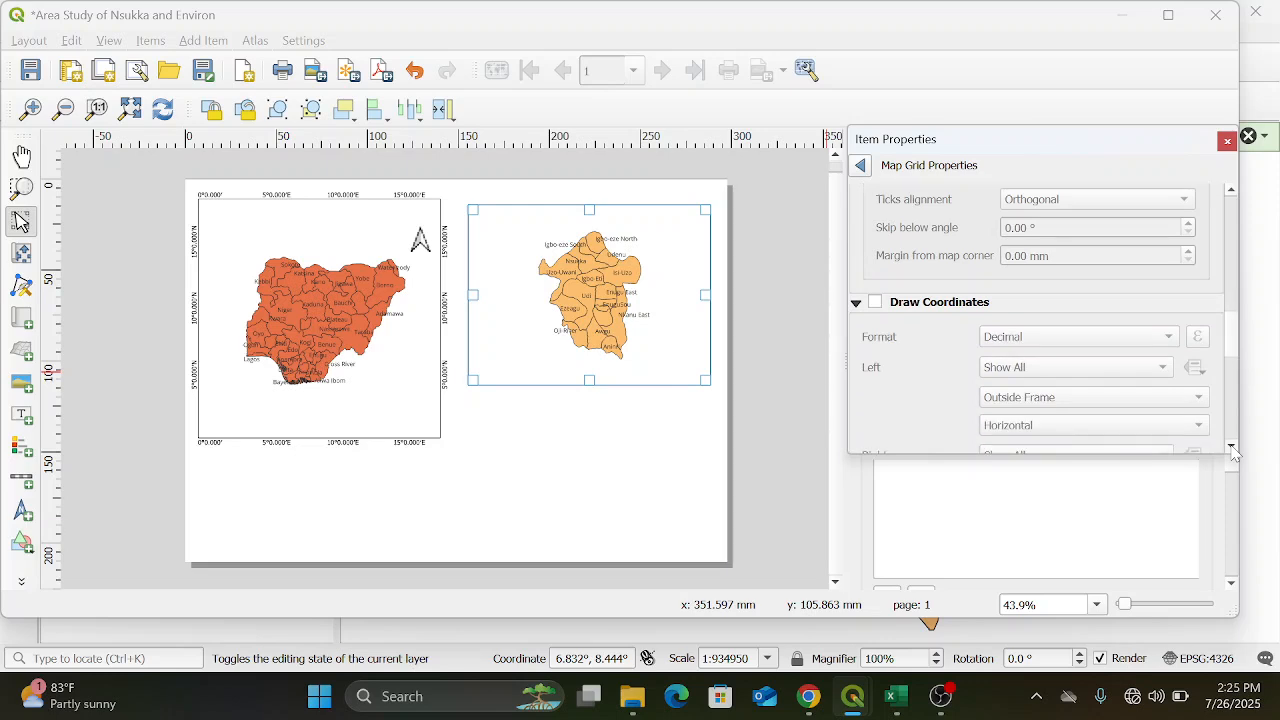
left_click(875, 304)
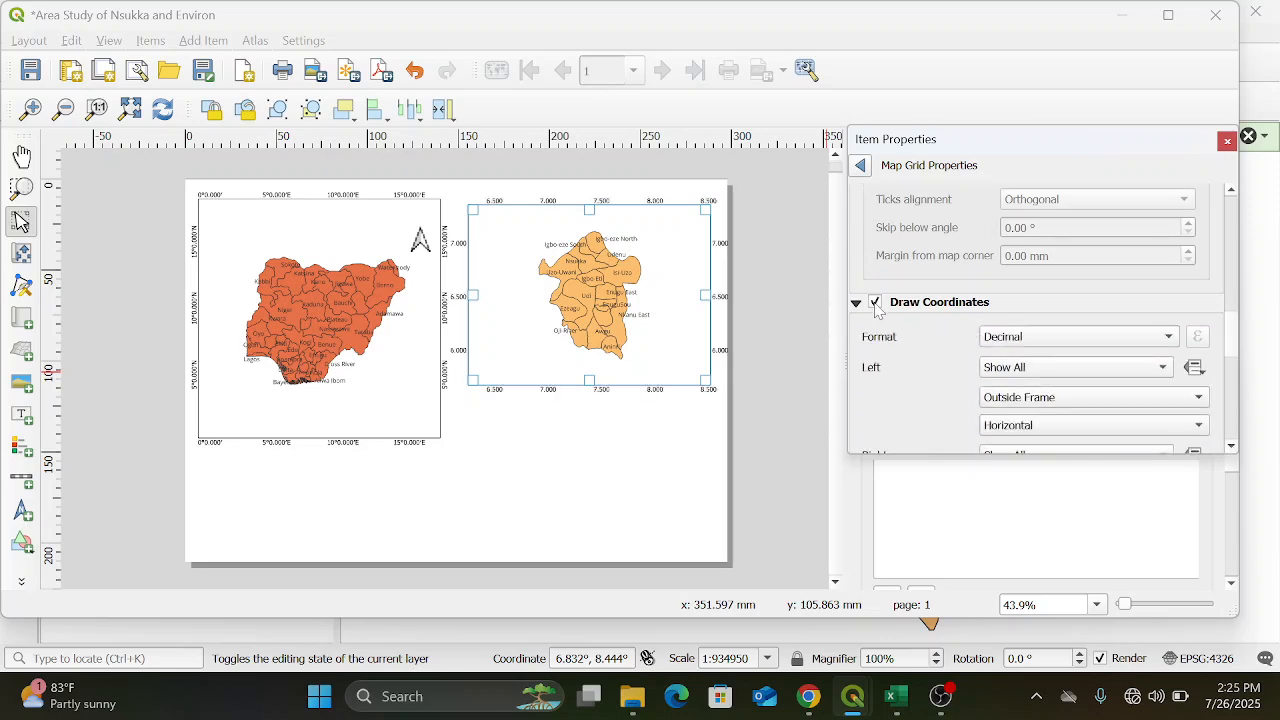
left_click(1168, 338)
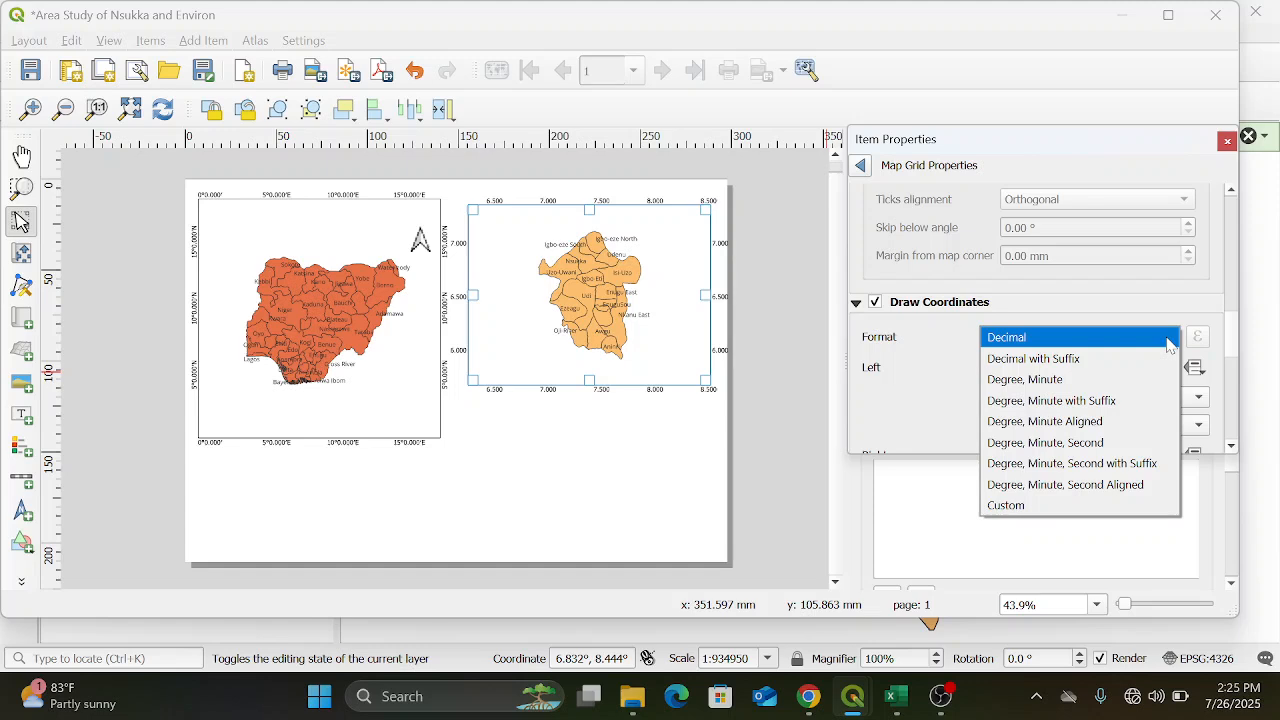
left_click(1176, 402)
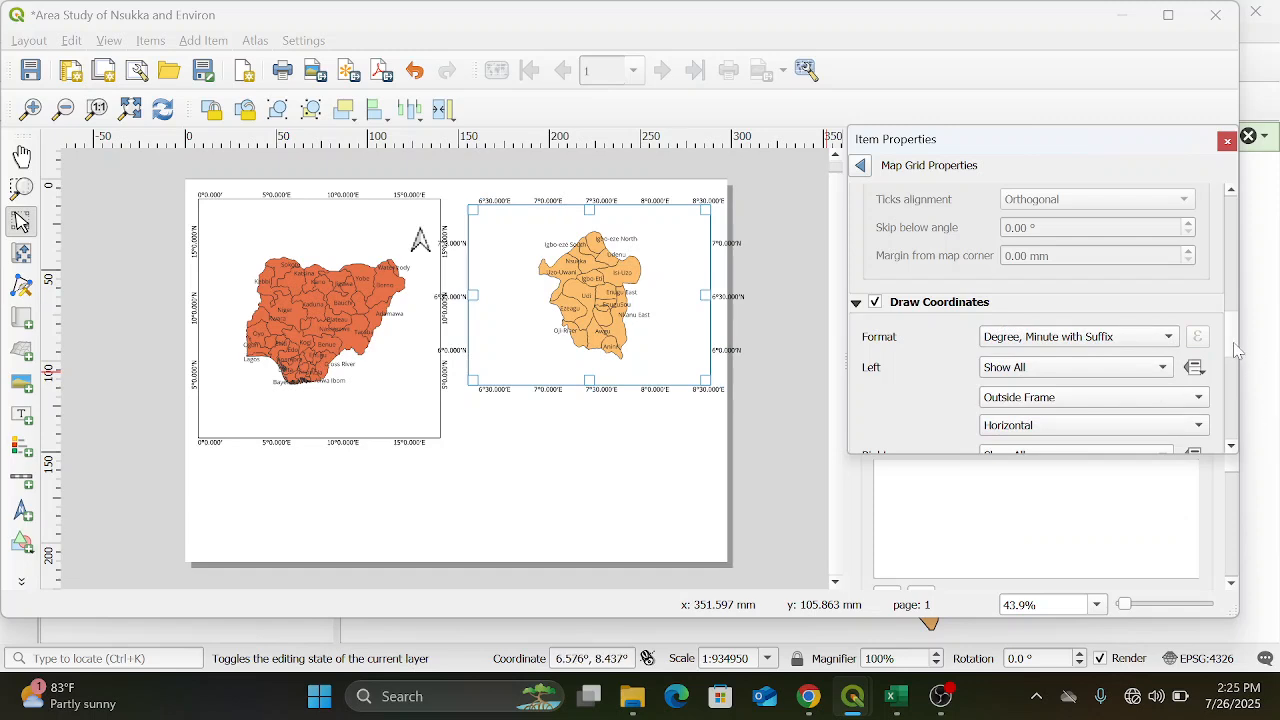
Set the orientation of the right and left grid coordinates on the Enugu map to Vertical Ascending
scroll(1236, 360, "down", 1)
scroll(1236, 360, "down", 2)
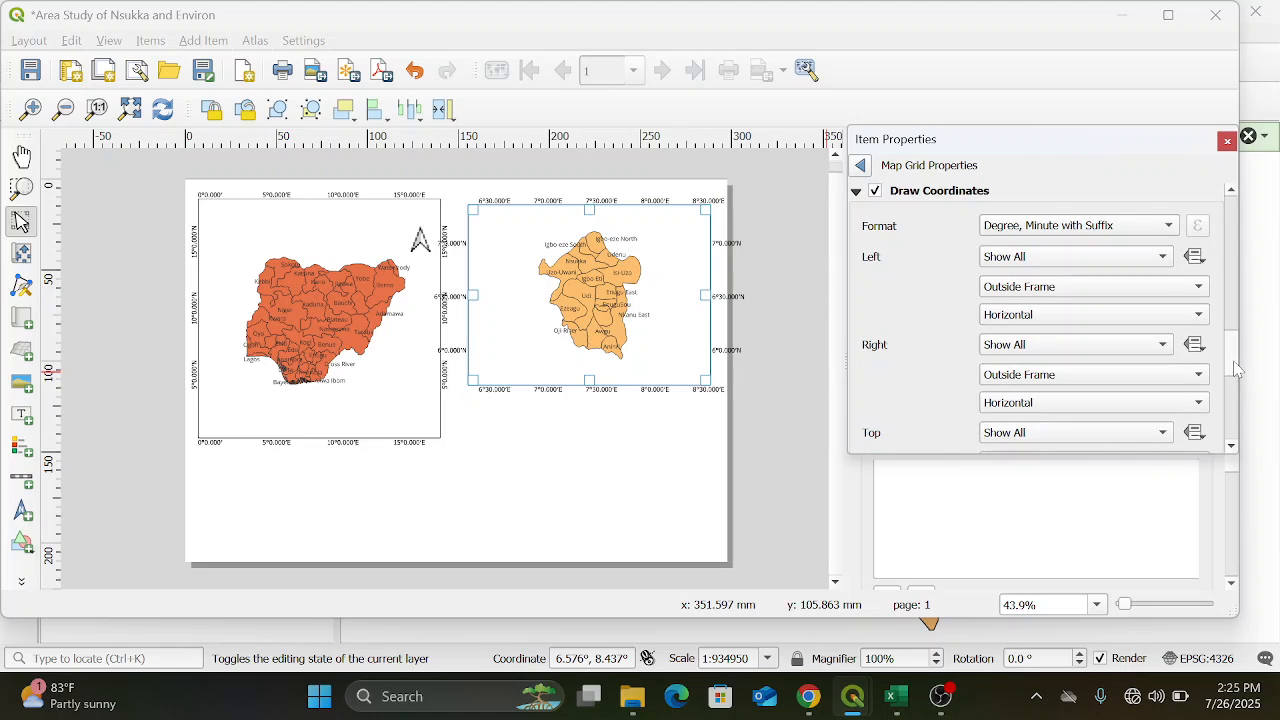
left_click(1199, 403)
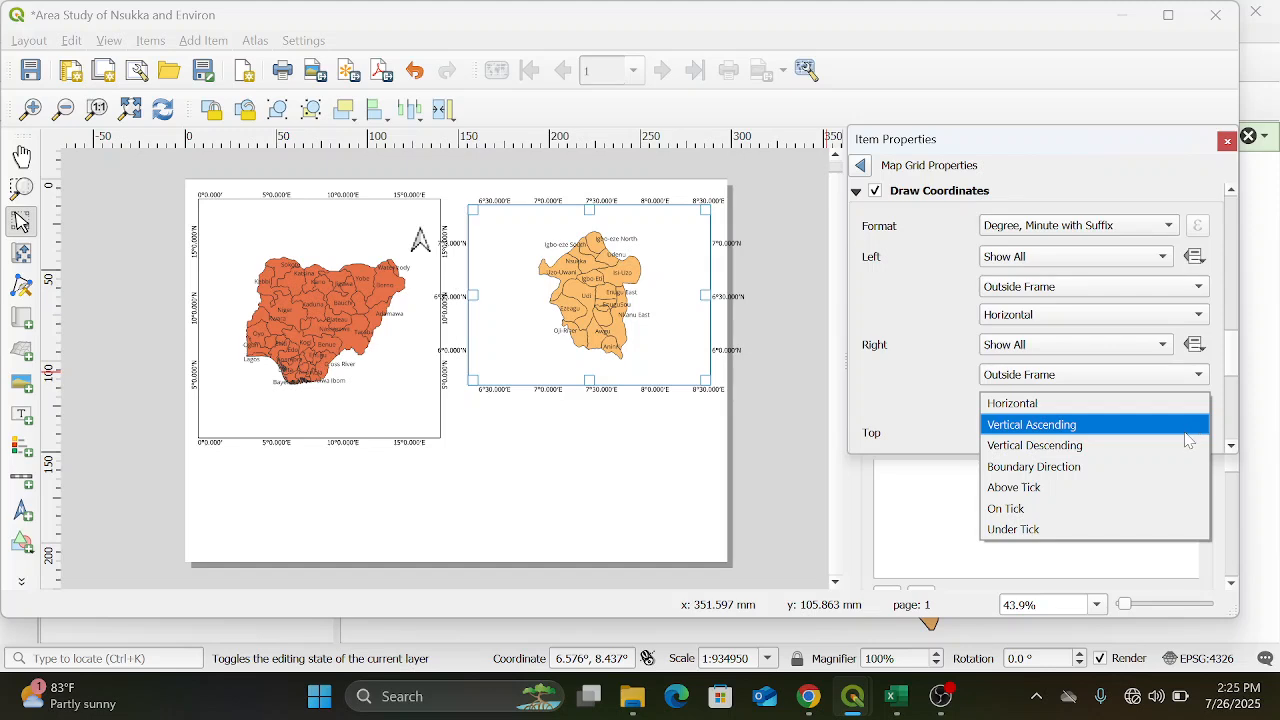
left_click(1188, 430)
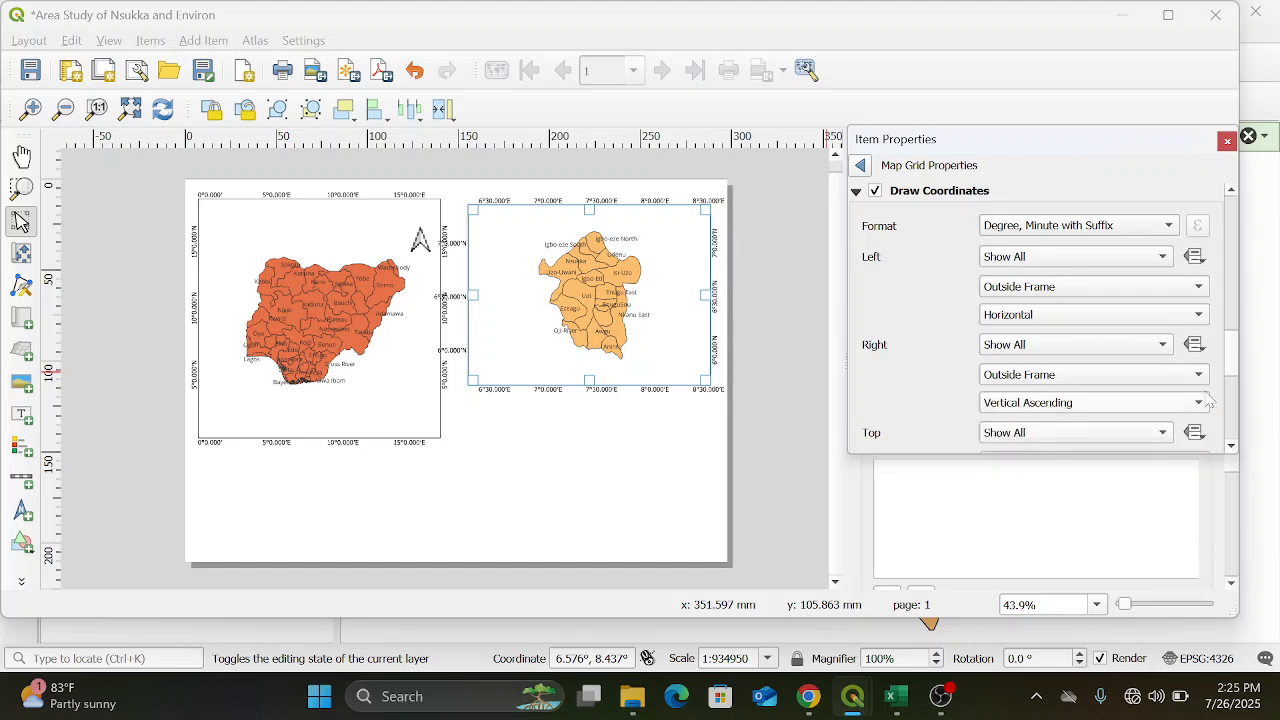
left_click(1200, 318)
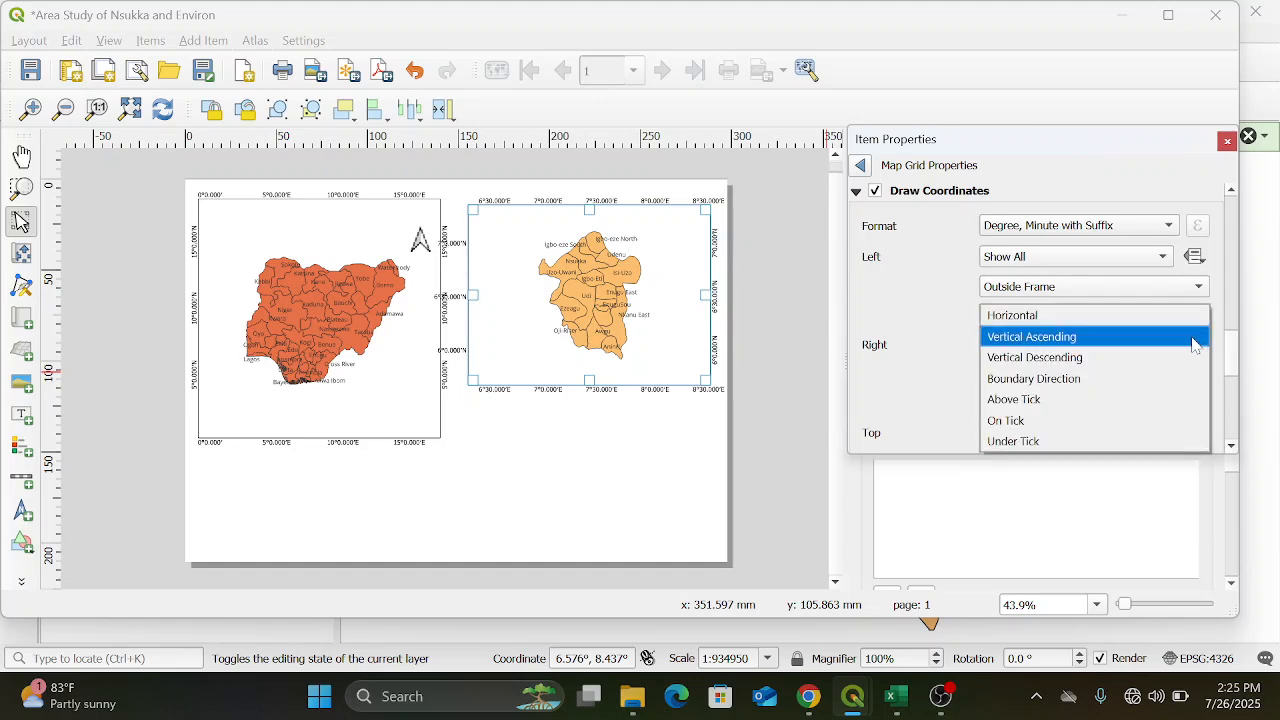
left_click(1194, 345)
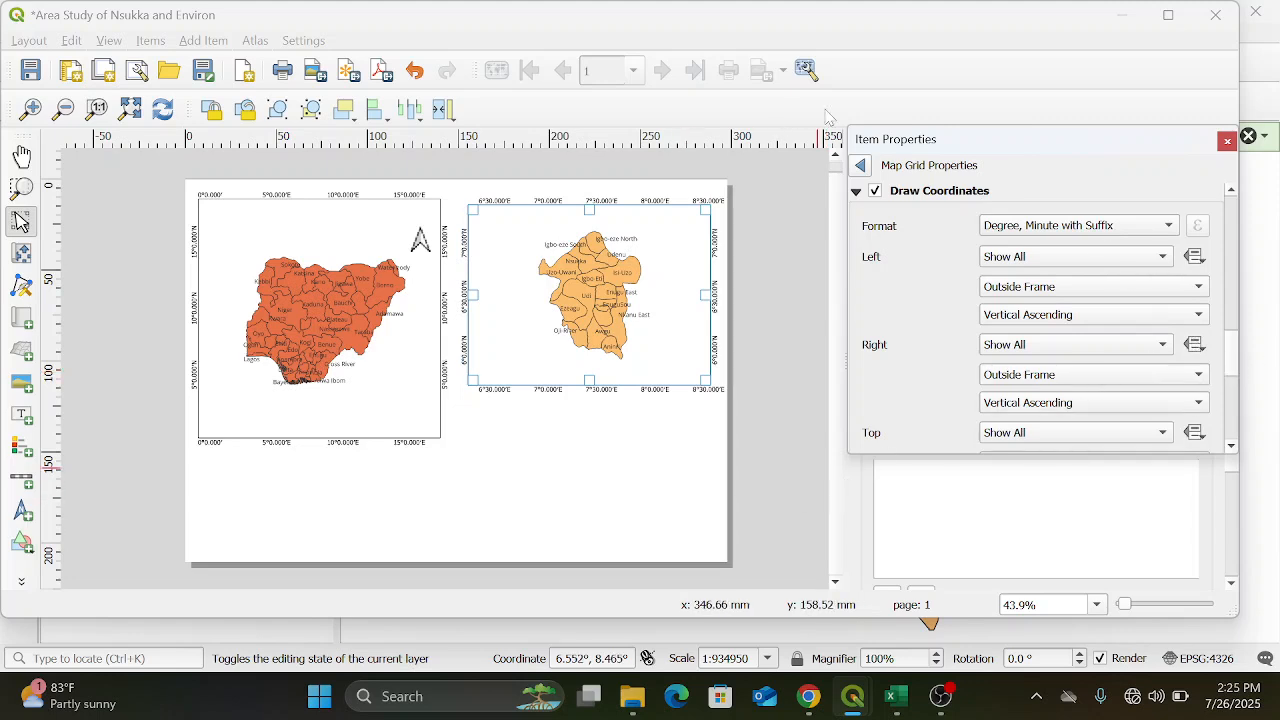
Return to the Enugu map's main properties and lock both its layers and its layer styles
left_click(861, 166)
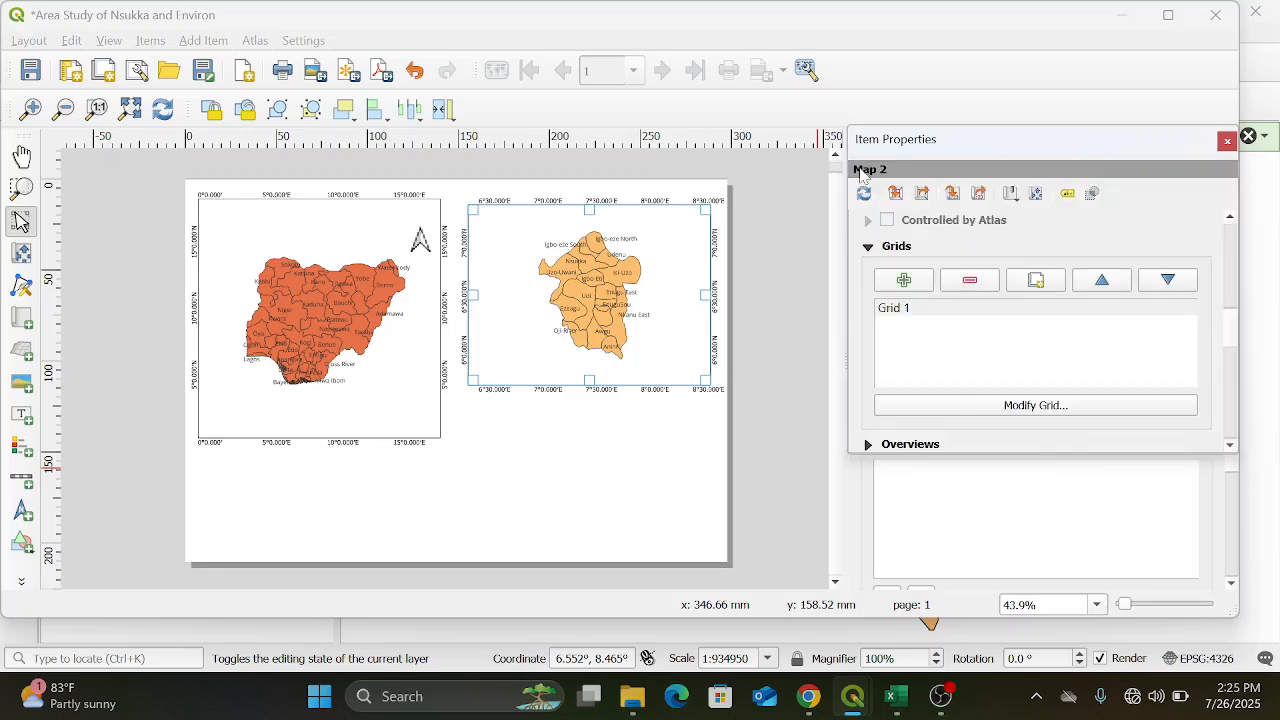
left_click_drag(1235, 331, 1235, 152)
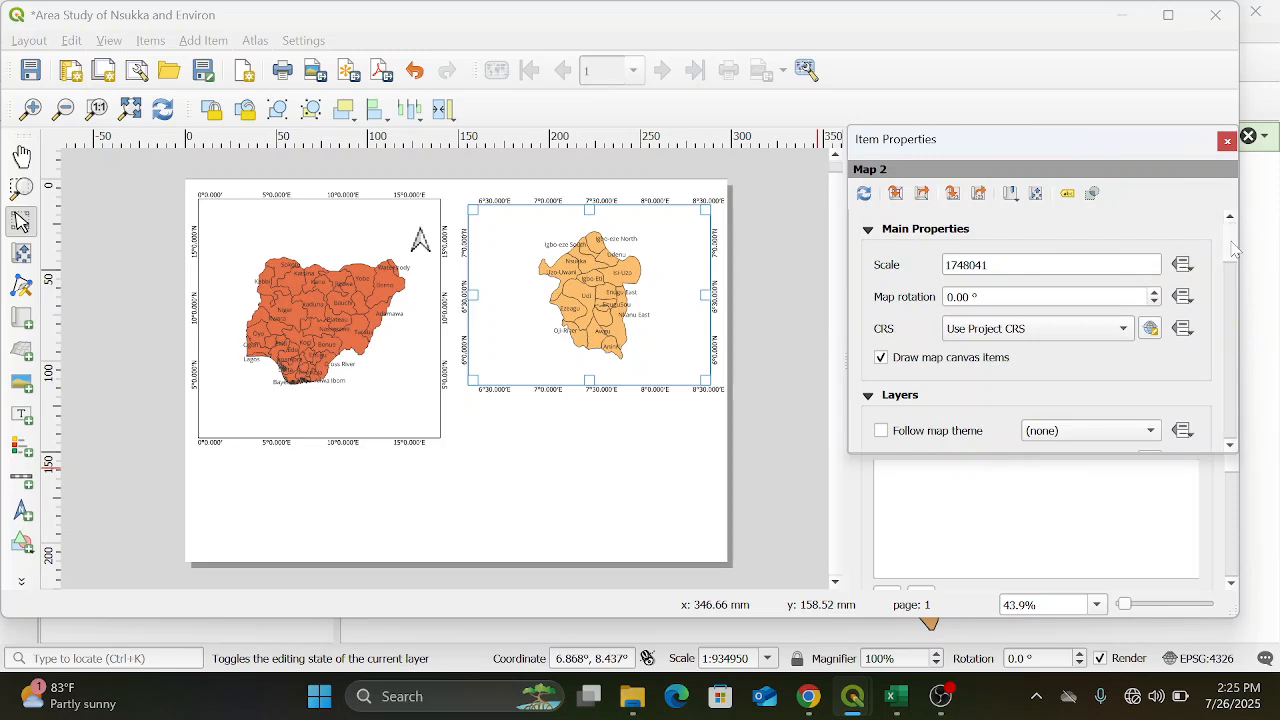
scroll(1236, 268, "down", 3)
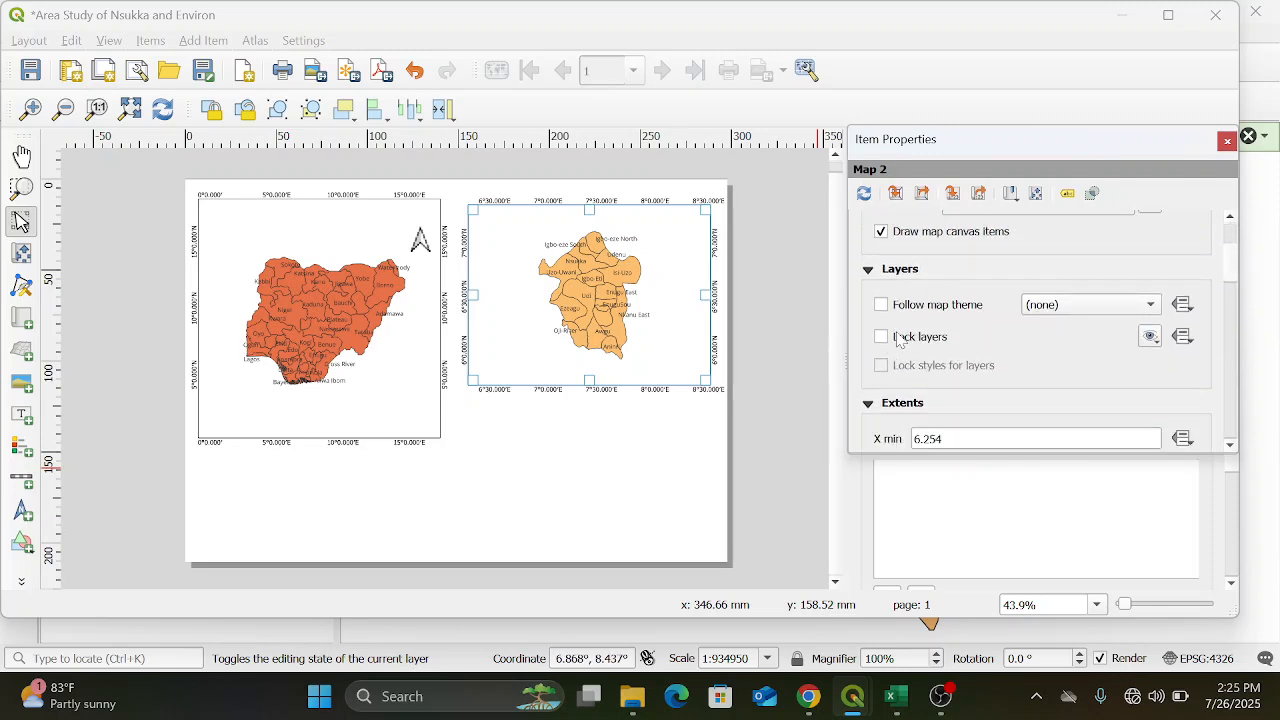
left_click(884, 340)
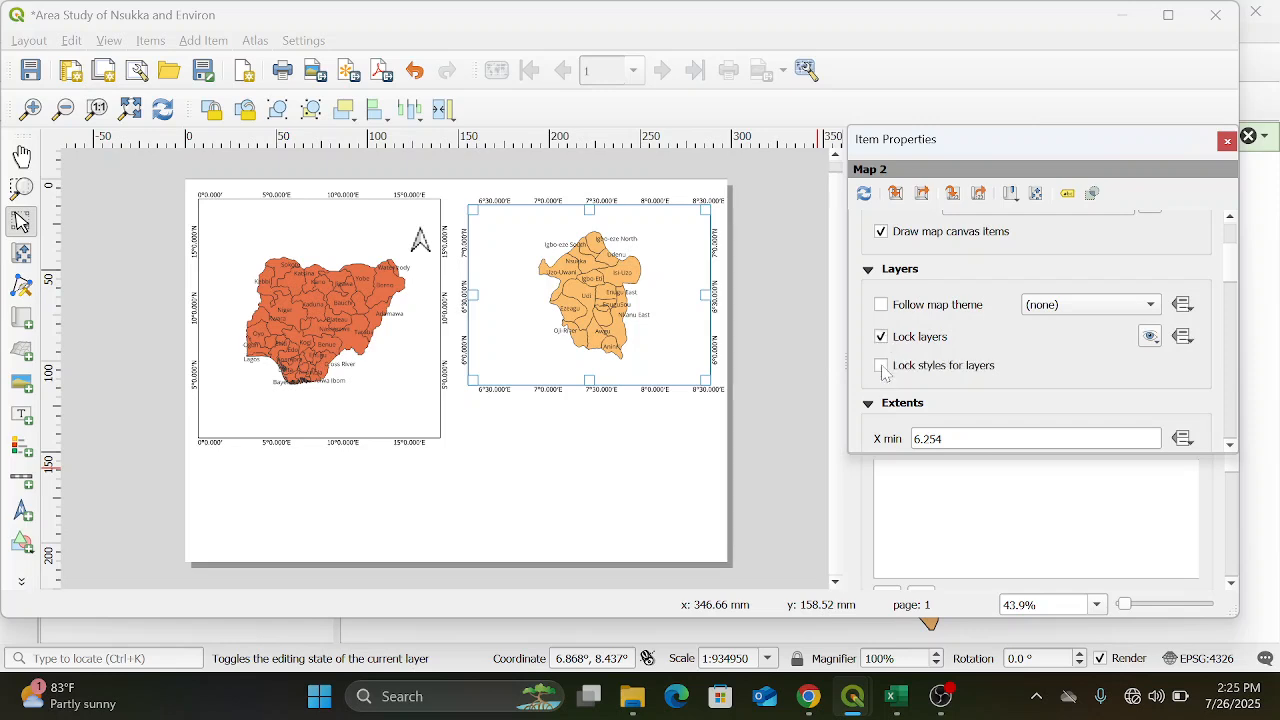
left_click(882, 368)
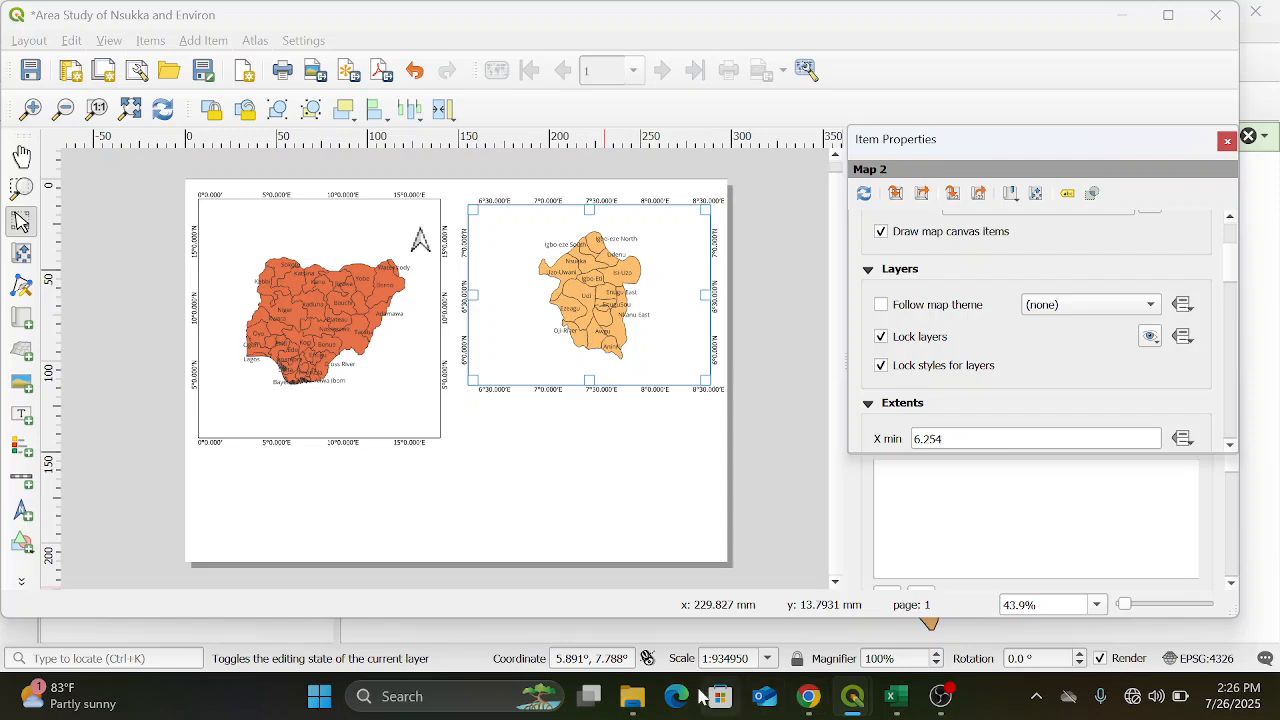
Switch to the main QGIS project window, hide Enugu st — nga_adm2, show the Nsukka. — enugu_st_nga_adm2 layer and zoom to it
mouse_move(875, 714)
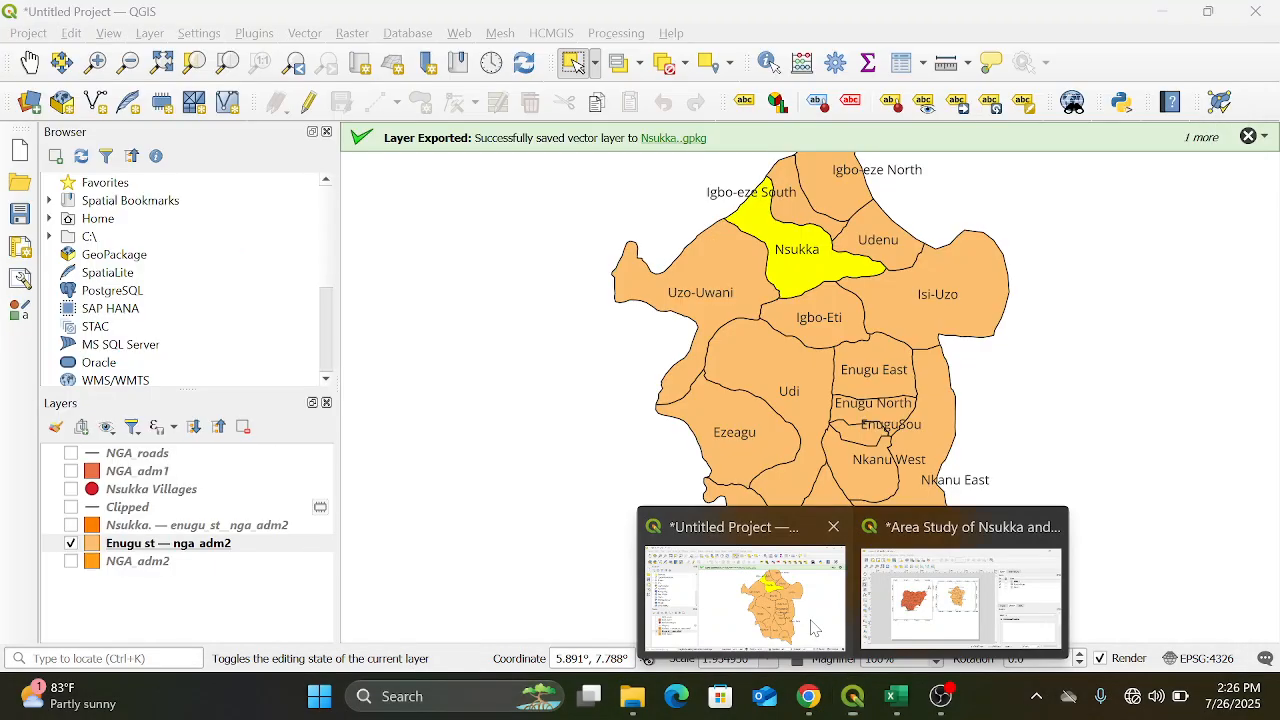
left_click(815, 624)
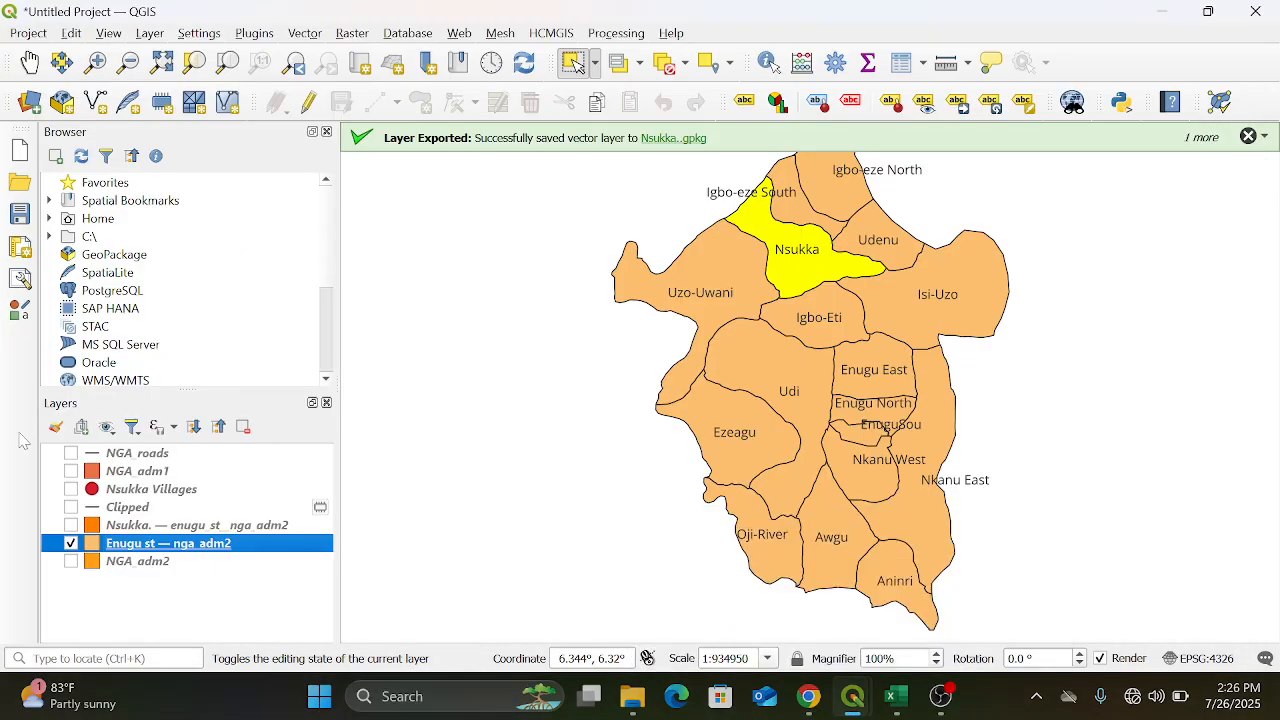
left_click(70, 544)
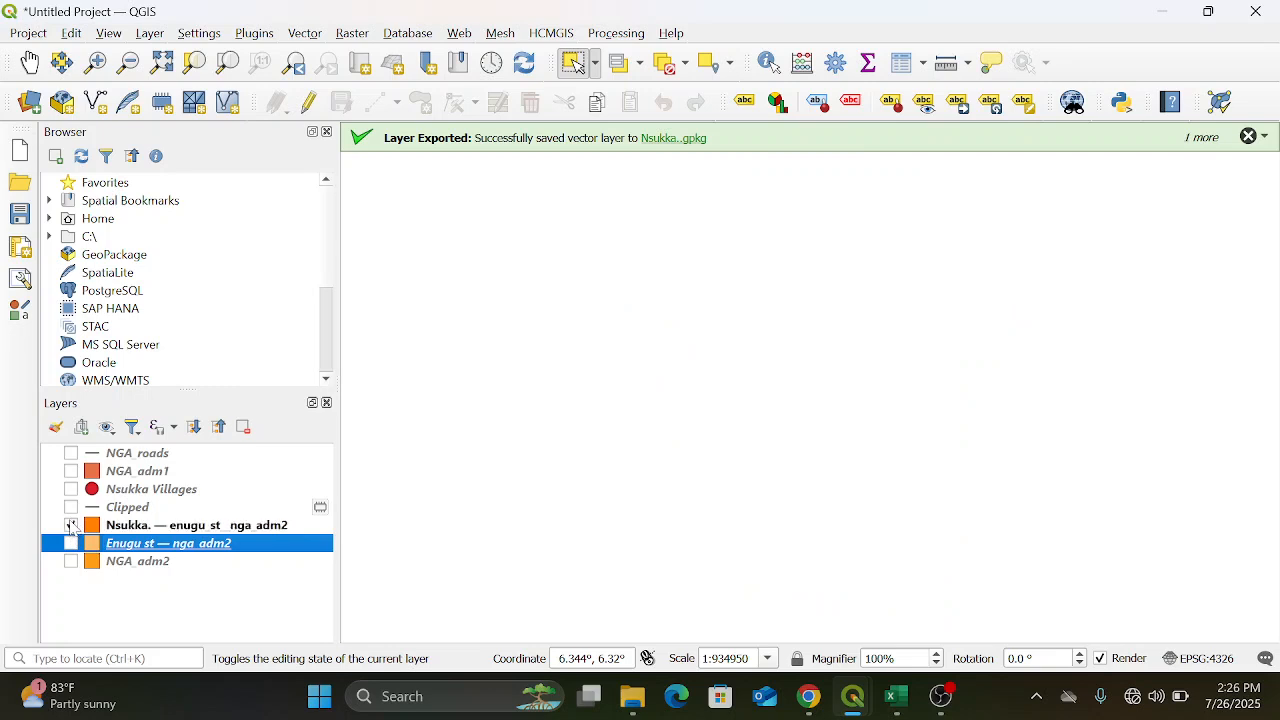
left_click(71, 526)
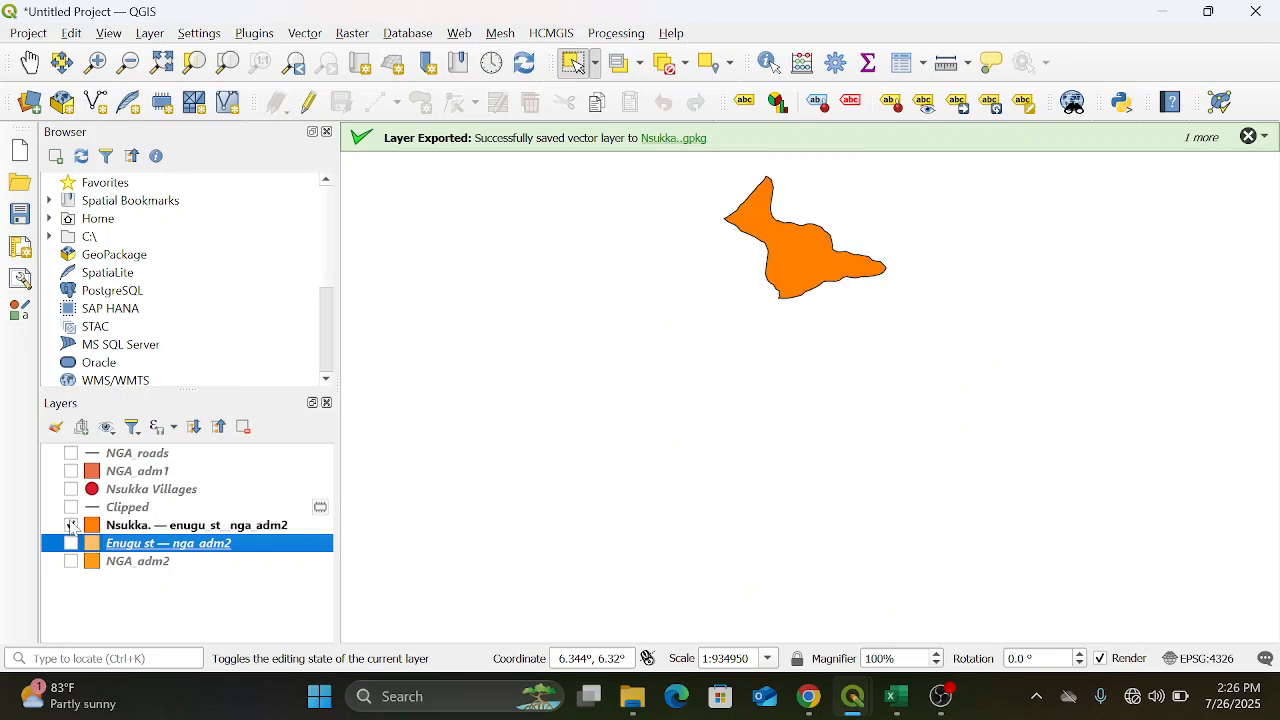
right_click(231, 528)
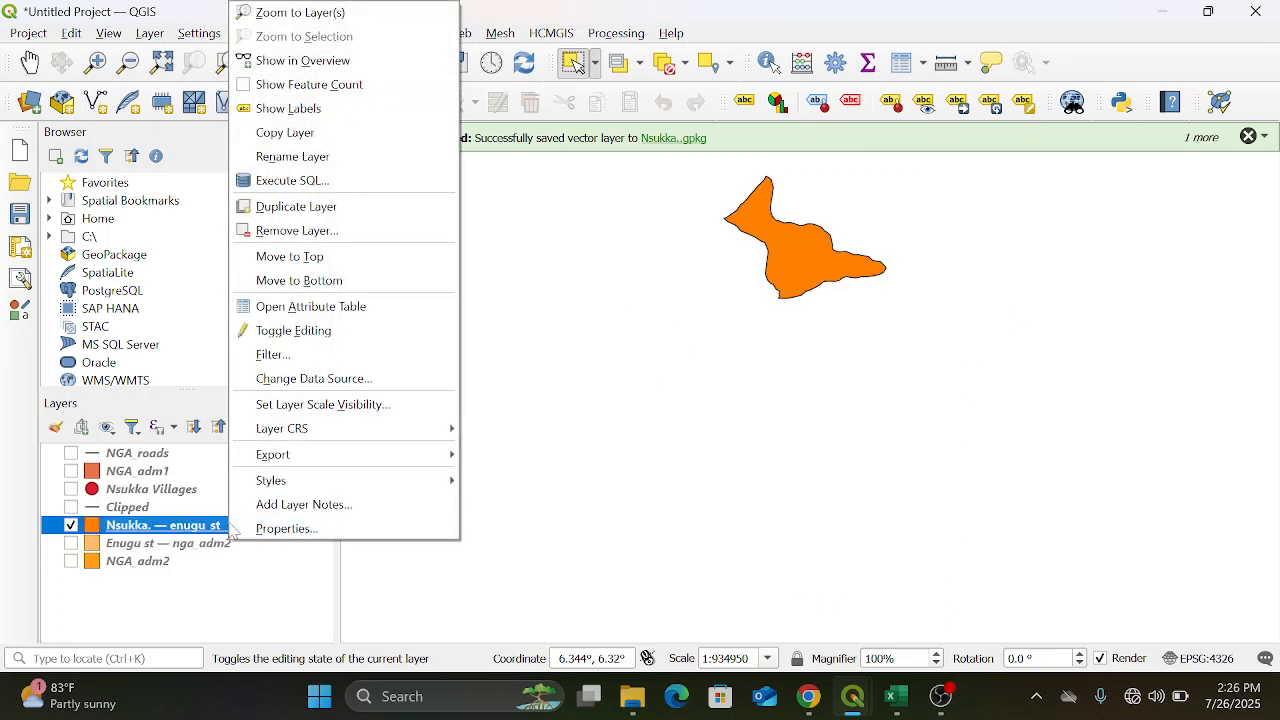
left_click(277, 14)
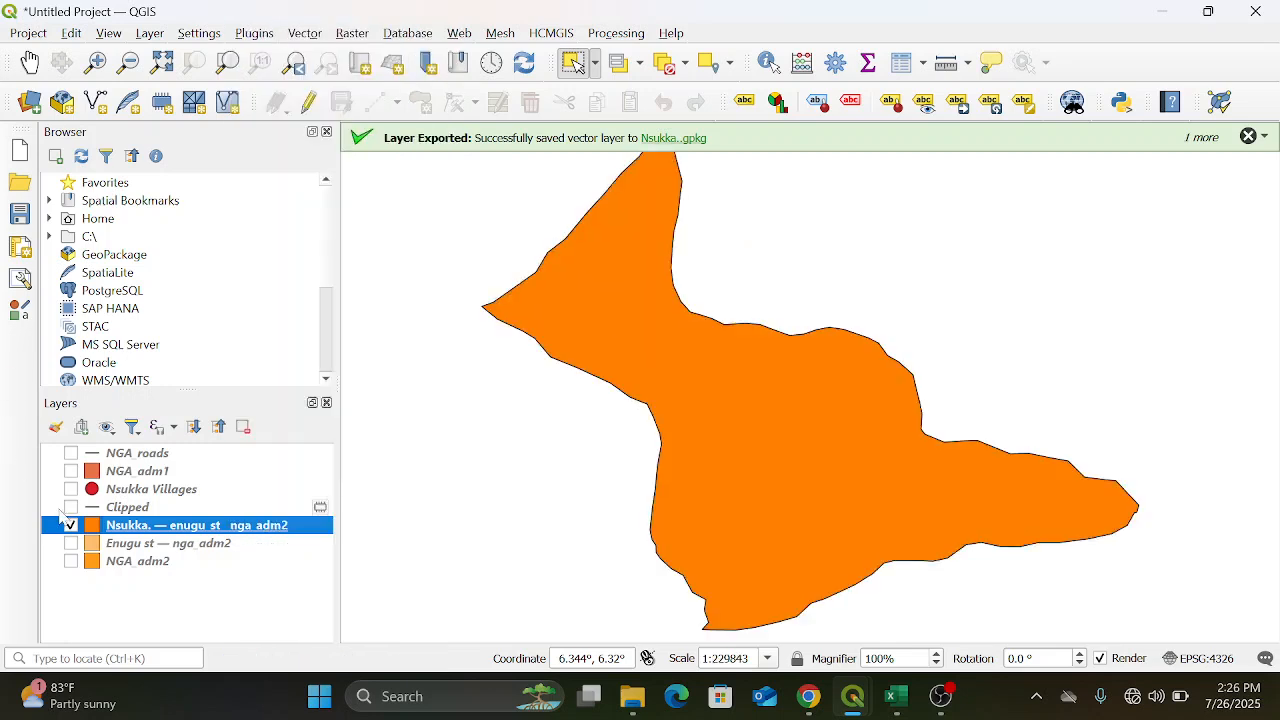
Show the Clipped and Nsukka Villages layers over the Nsukka area, keeping NGA_roads hidden
left_click(71, 507)
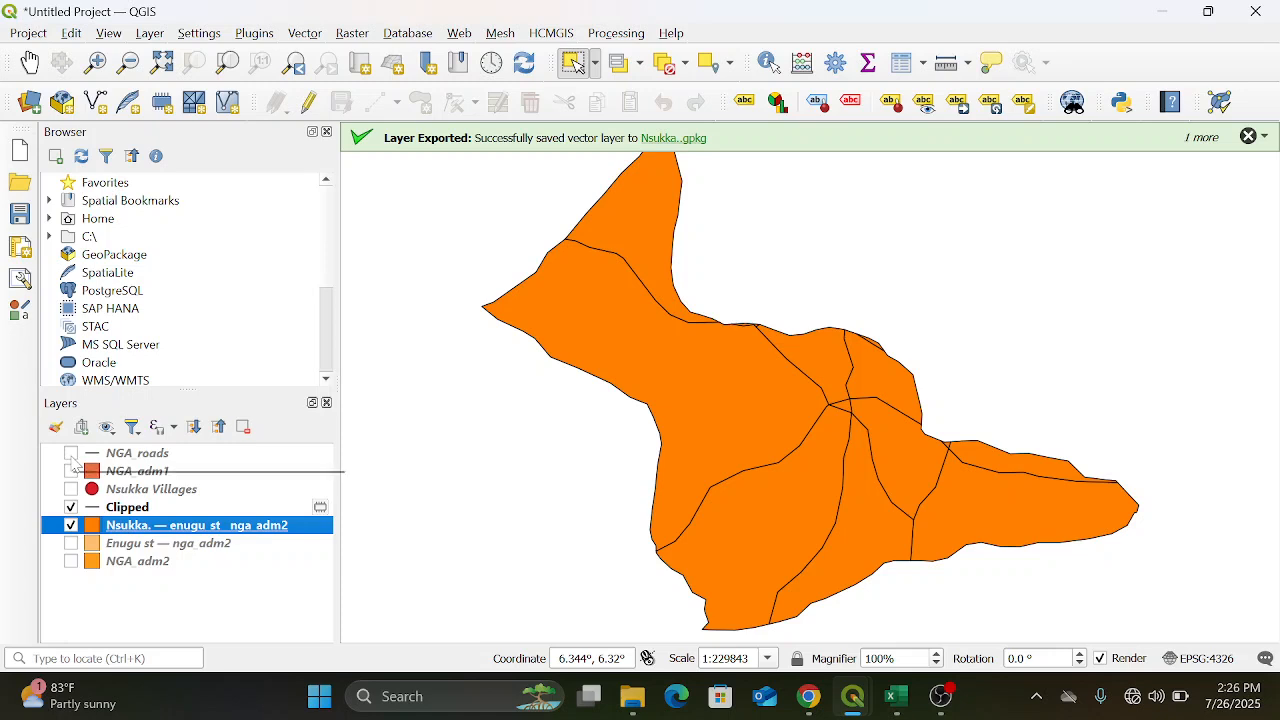
left_click(71, 455)
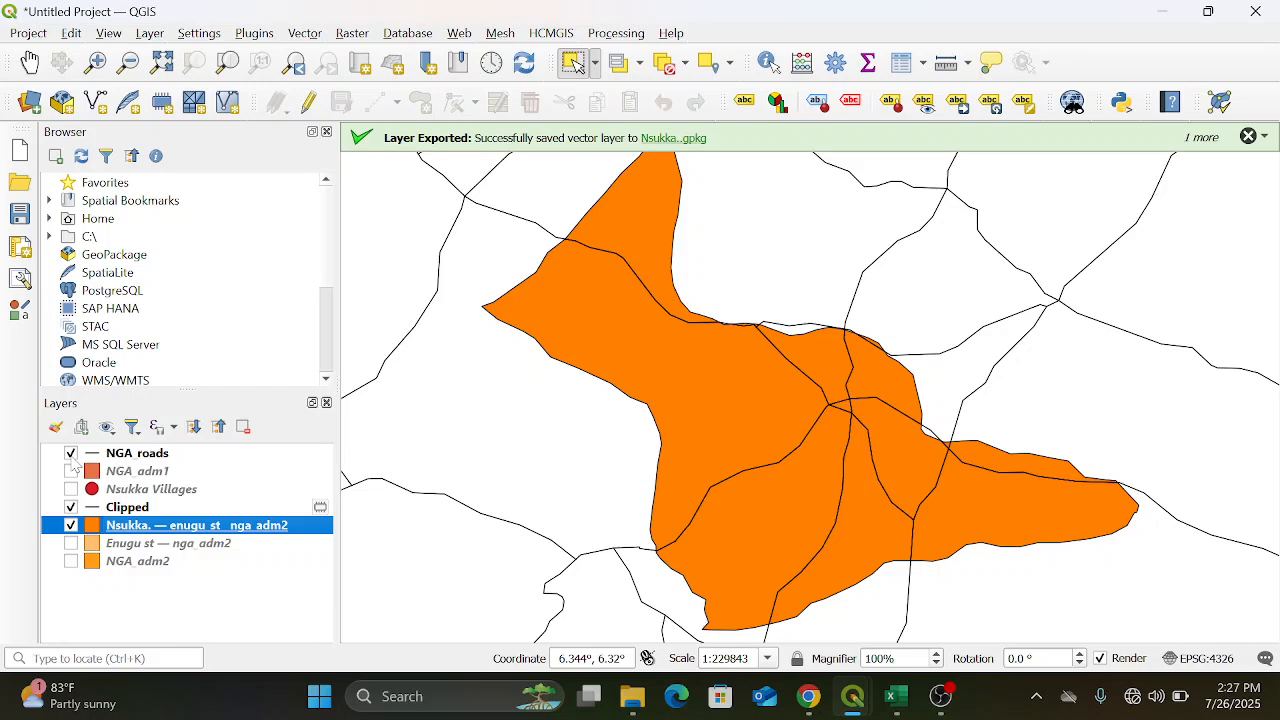
left_click(71, 454)
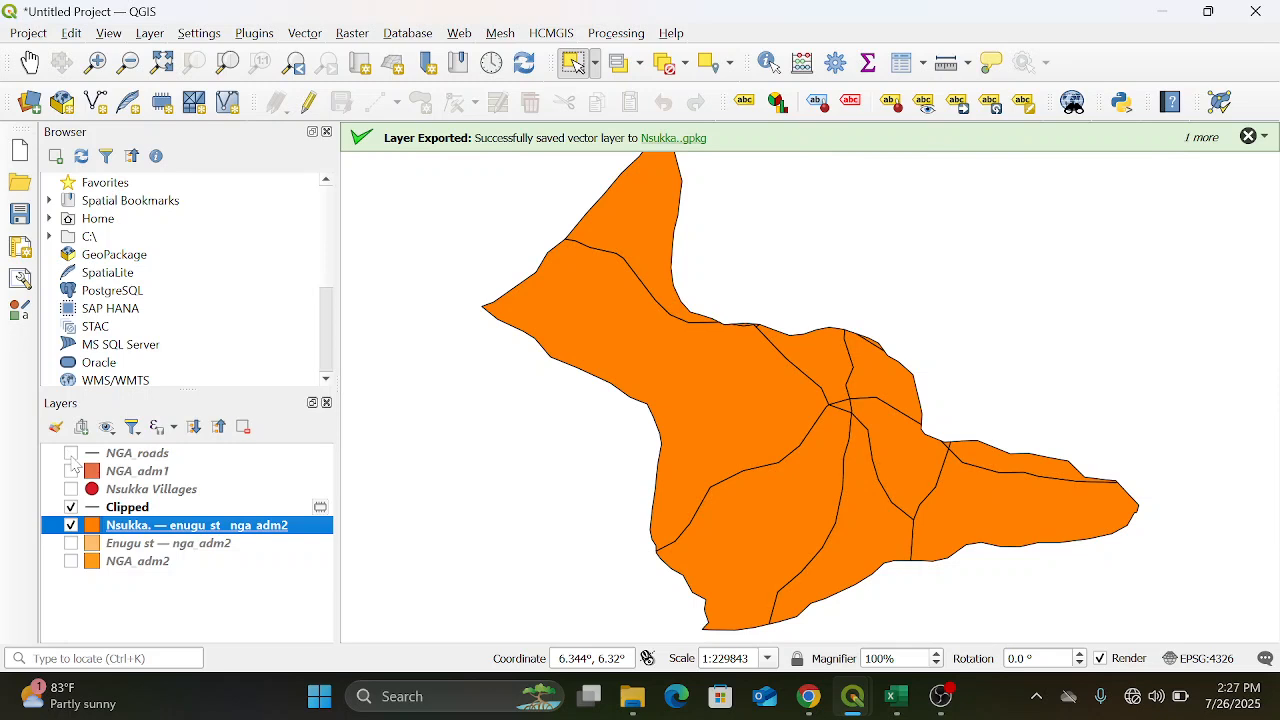
left_click(71, 490)
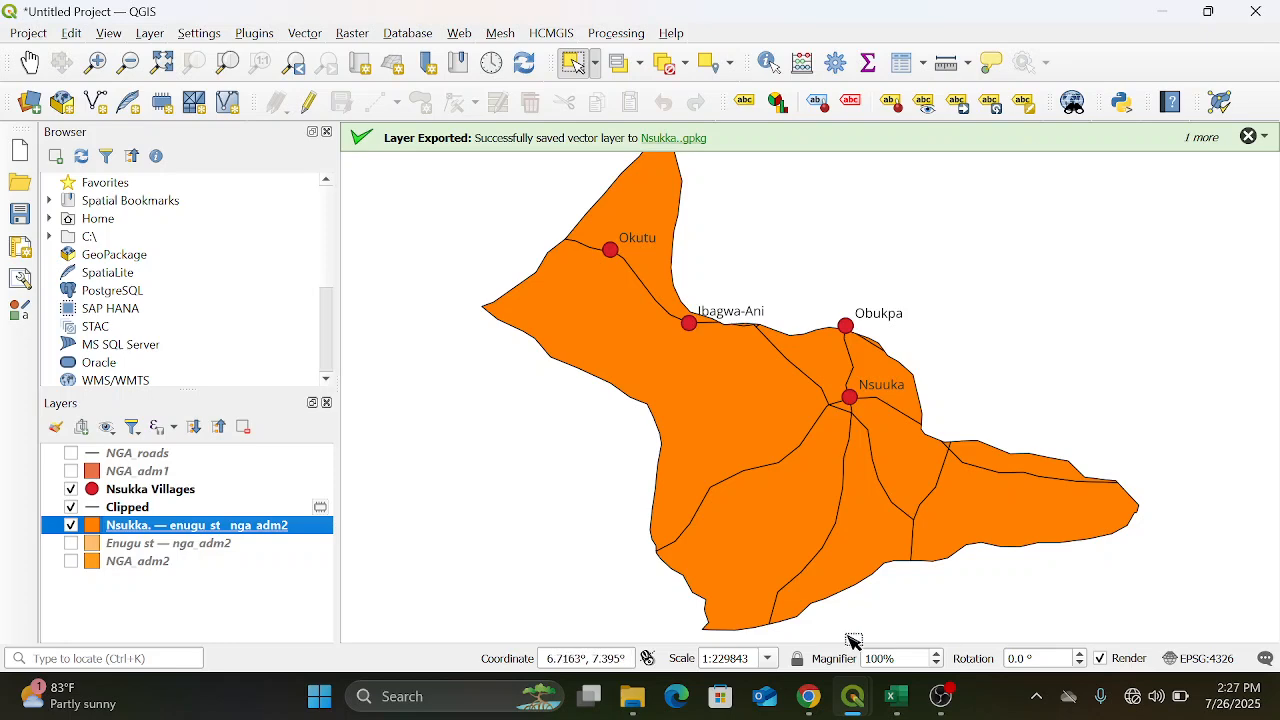
Switch back to the layout window and add a third map, showing Nsukka, in the empty space below the Enugu map
mouse_move(853, 707)
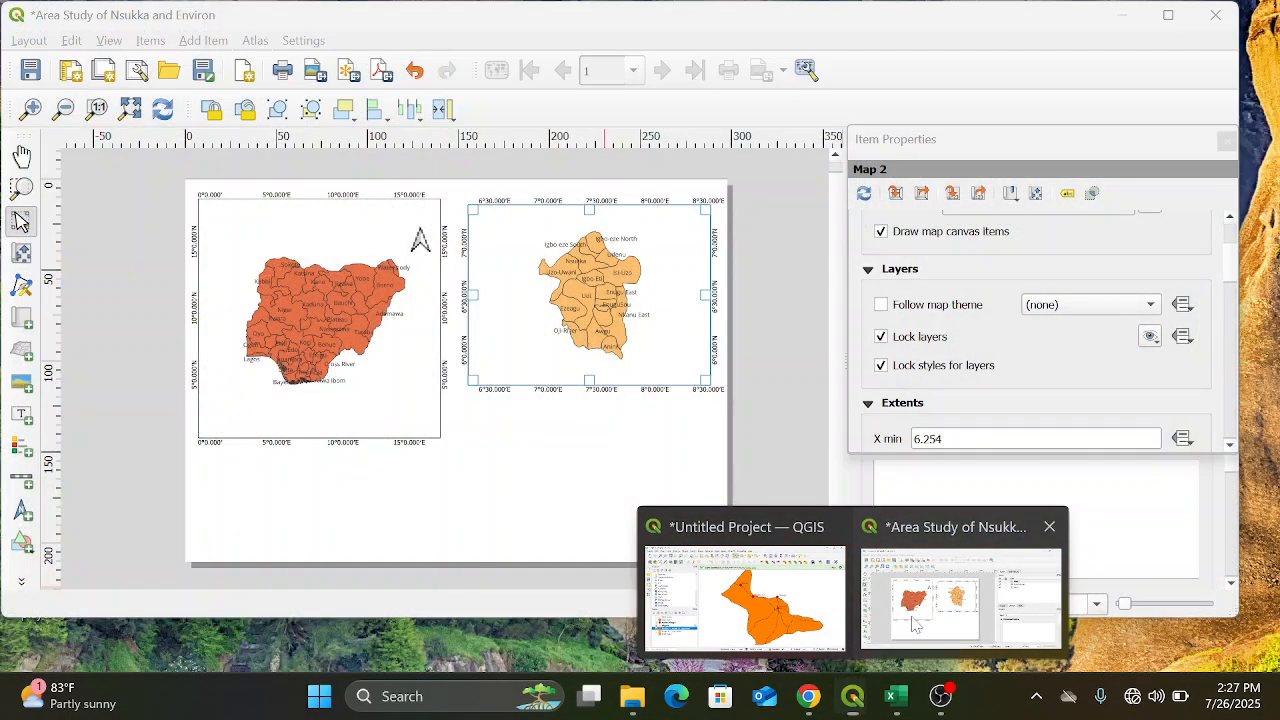
left_click(913, 625)
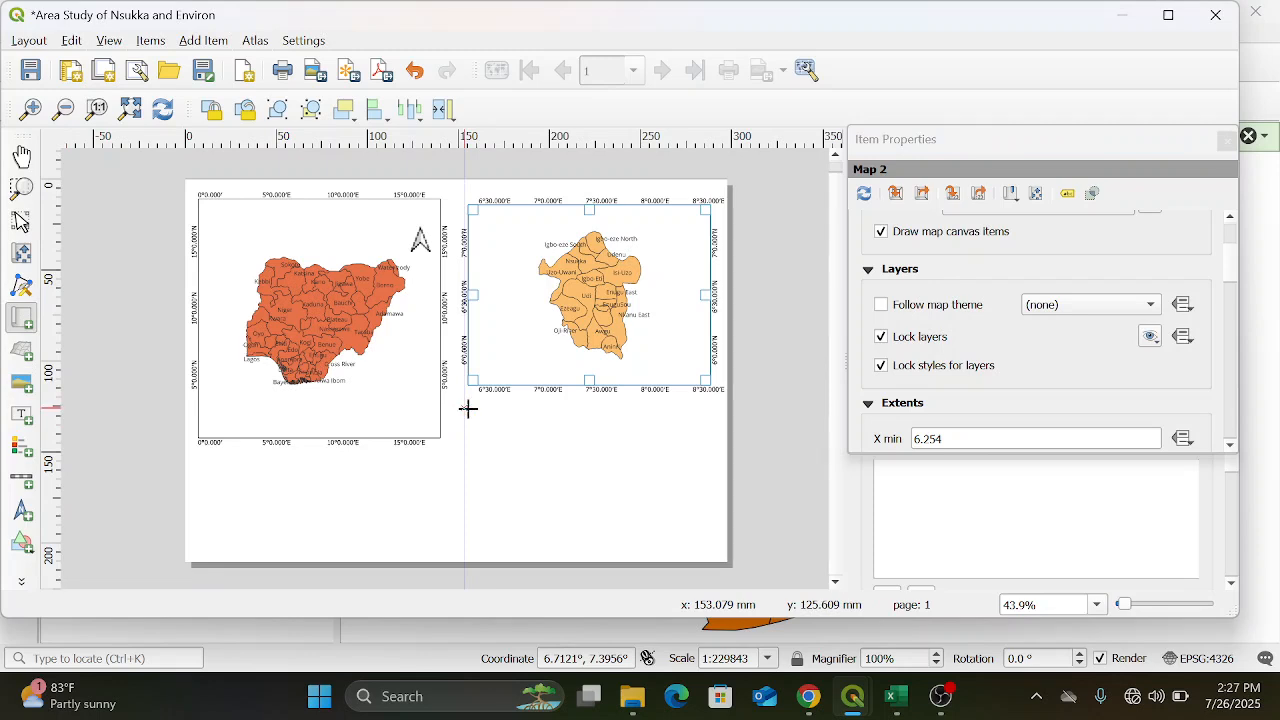
left_click_drag(468, 408, 717, 550)
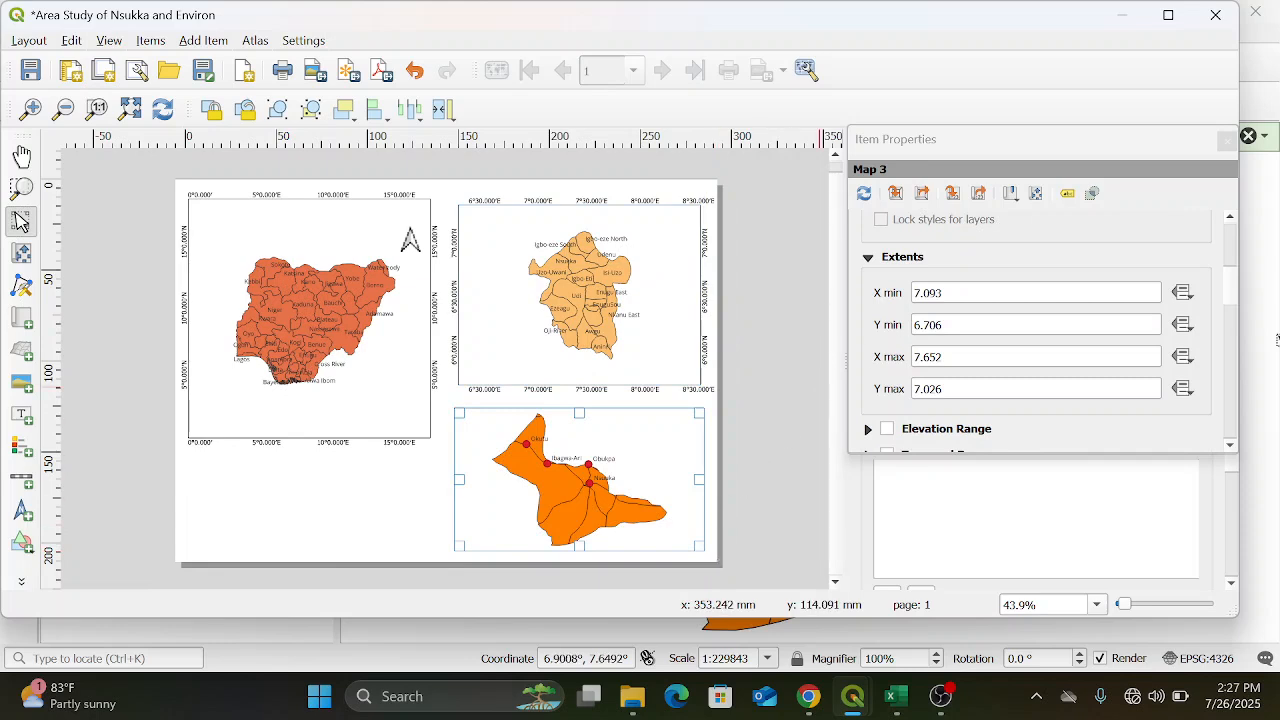
Enable a frame around the Nsukka map
scroll(1233, 300, "down", 5)
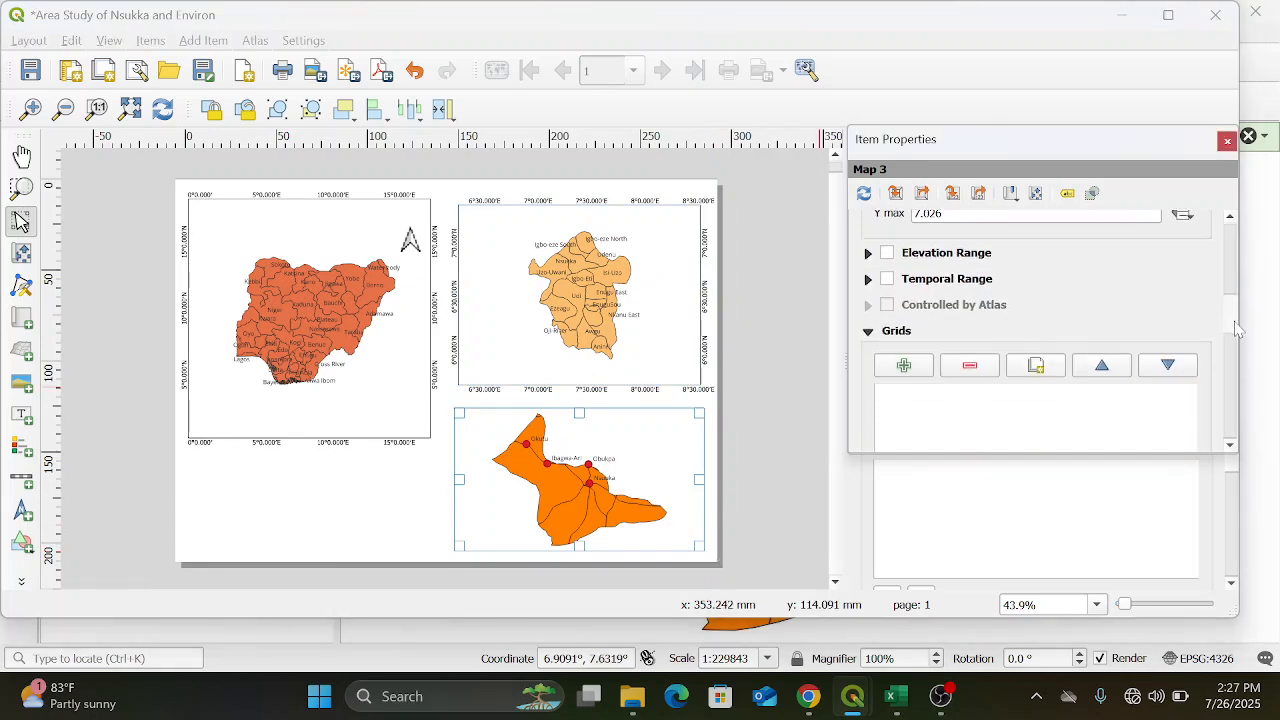
scroll(1245, 340, "down", 1)
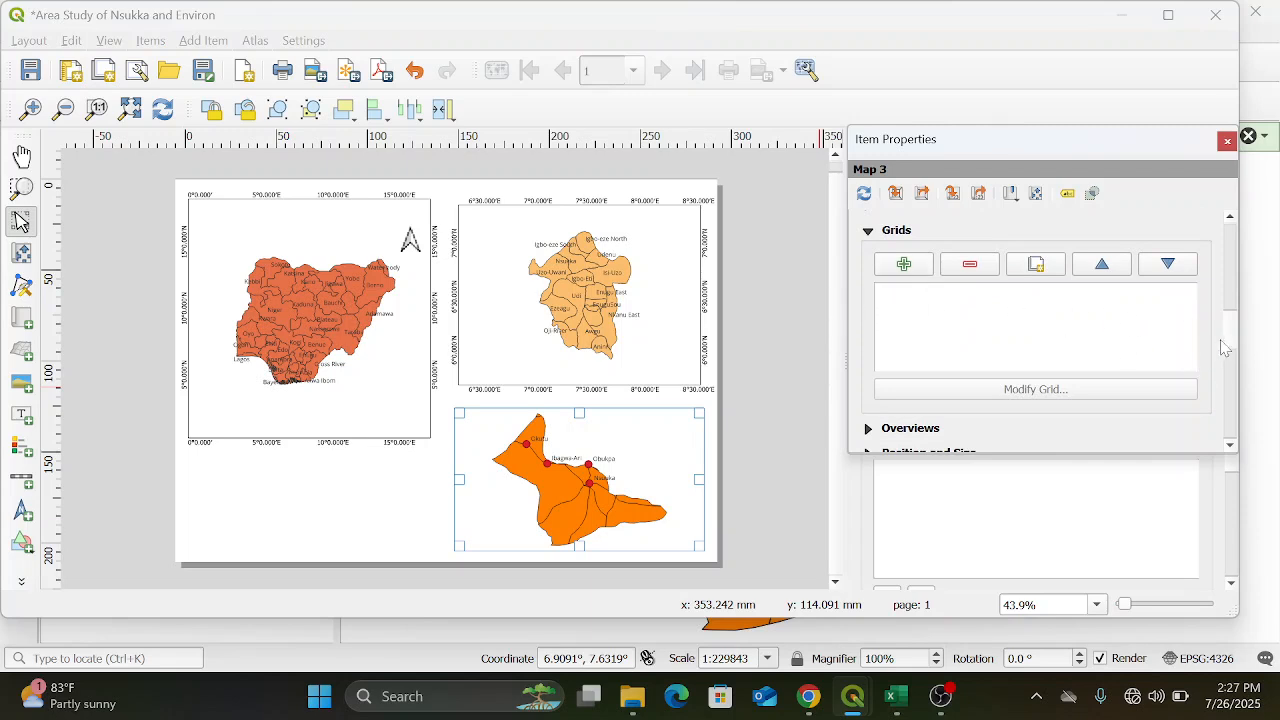
scroll(1237, 368, "down", 2)
left_click_drag(1236, 366, 1236, 393)
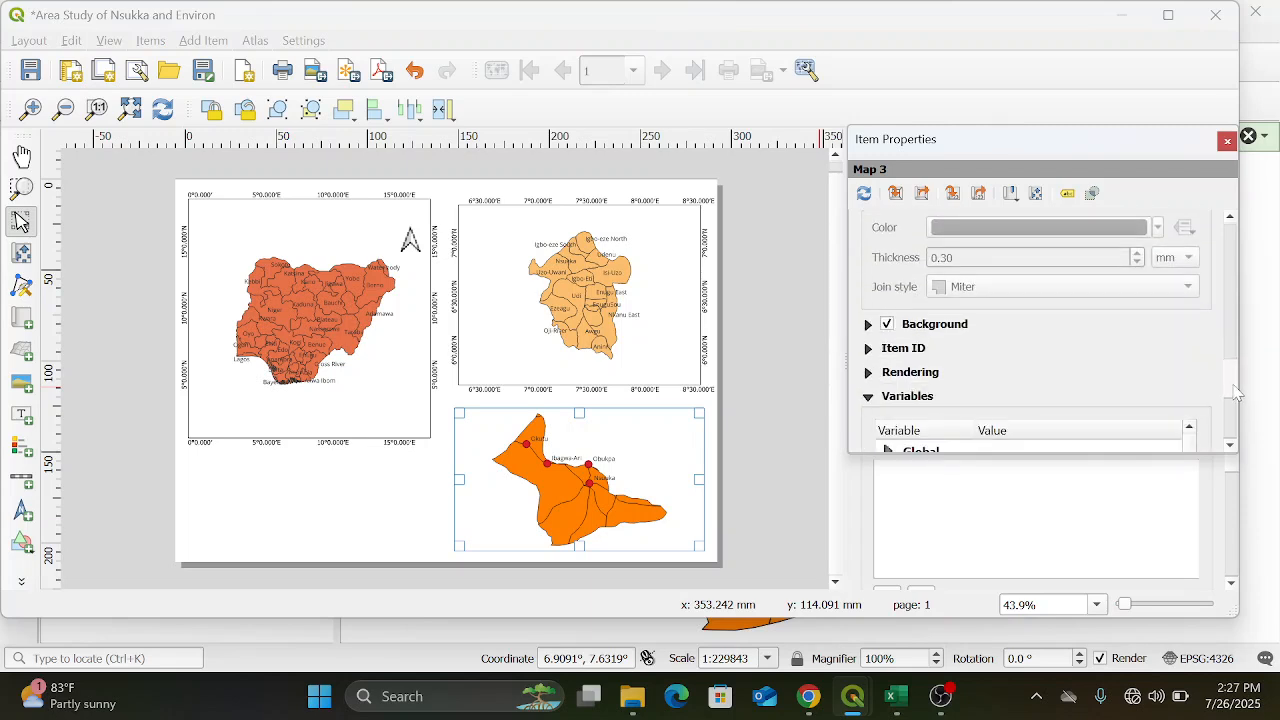
scroll(1238, 398, "down", 2)
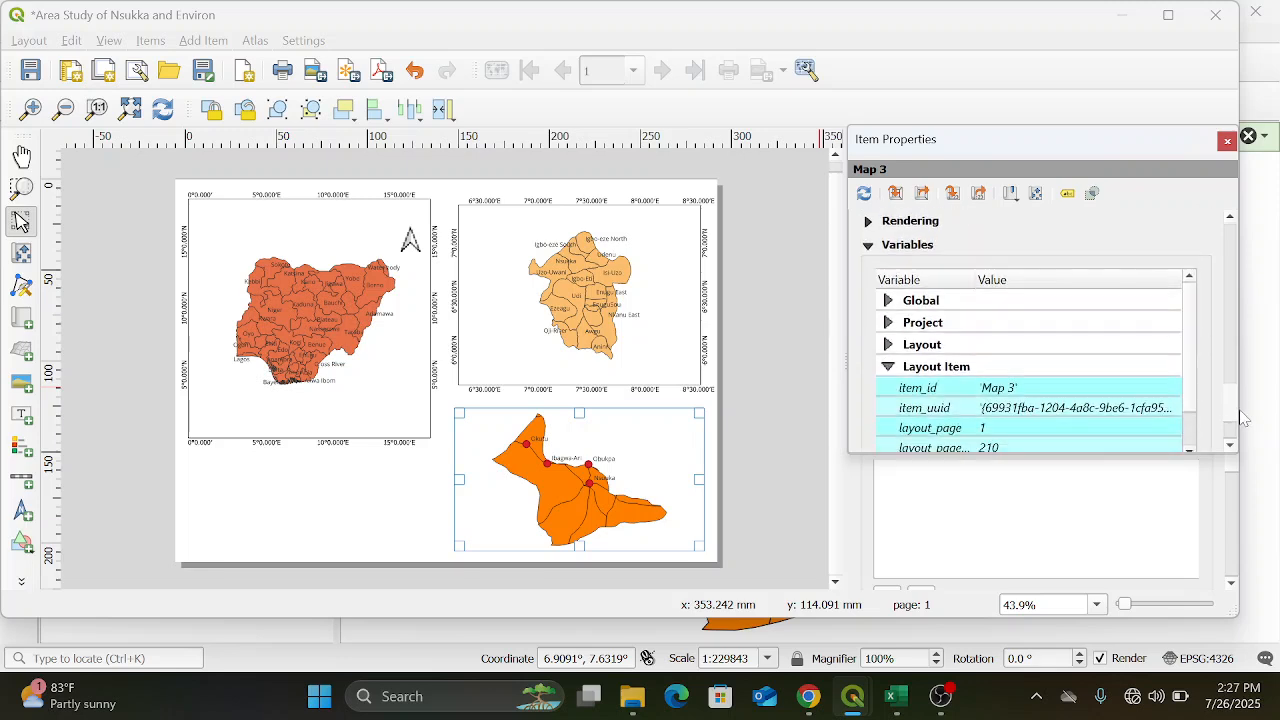
scroll(1240, 400, "up", 4)
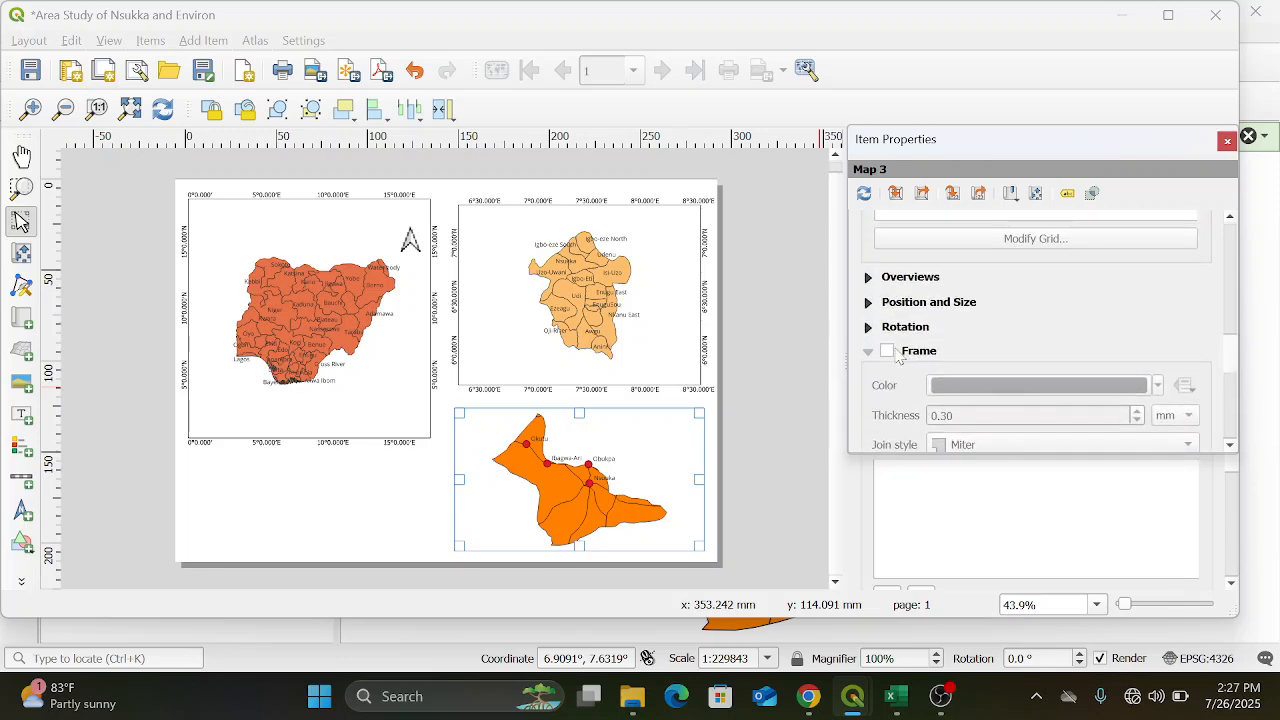
left_click(887, 352)
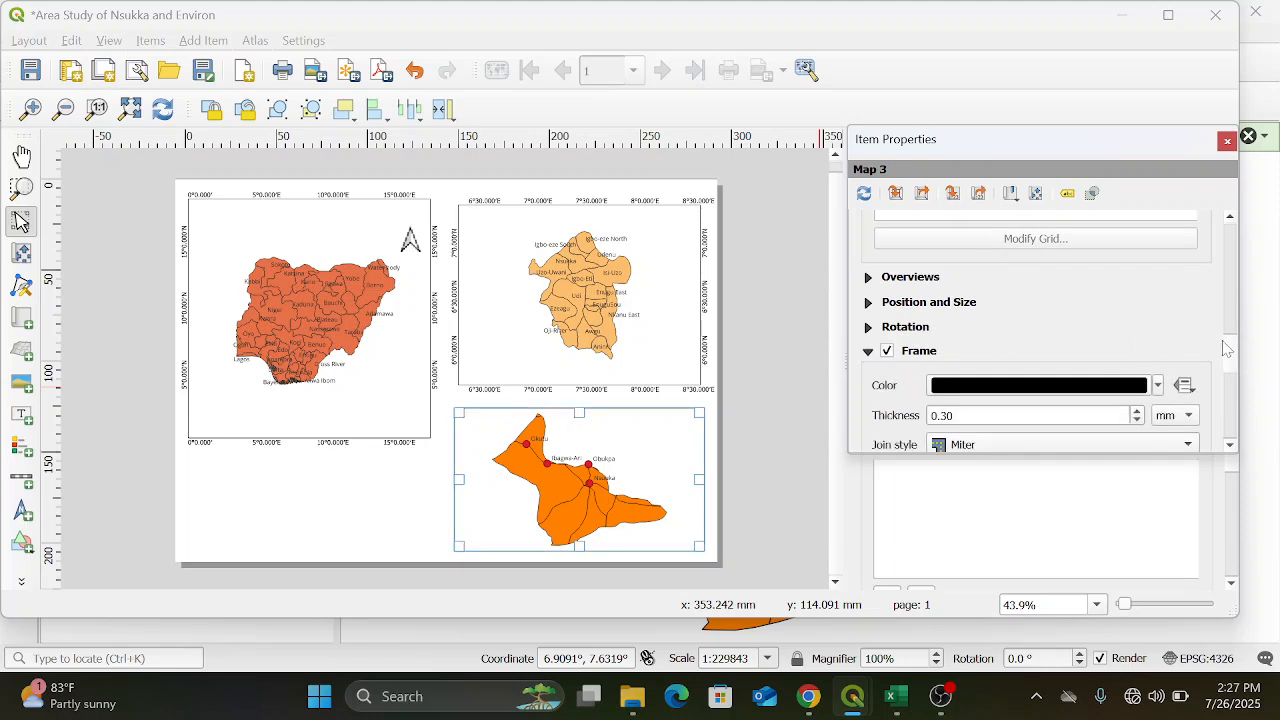
Add a new grid to the Nsukka map and open its grid properties
left_click_drag(1231, 358, 1227, 328)
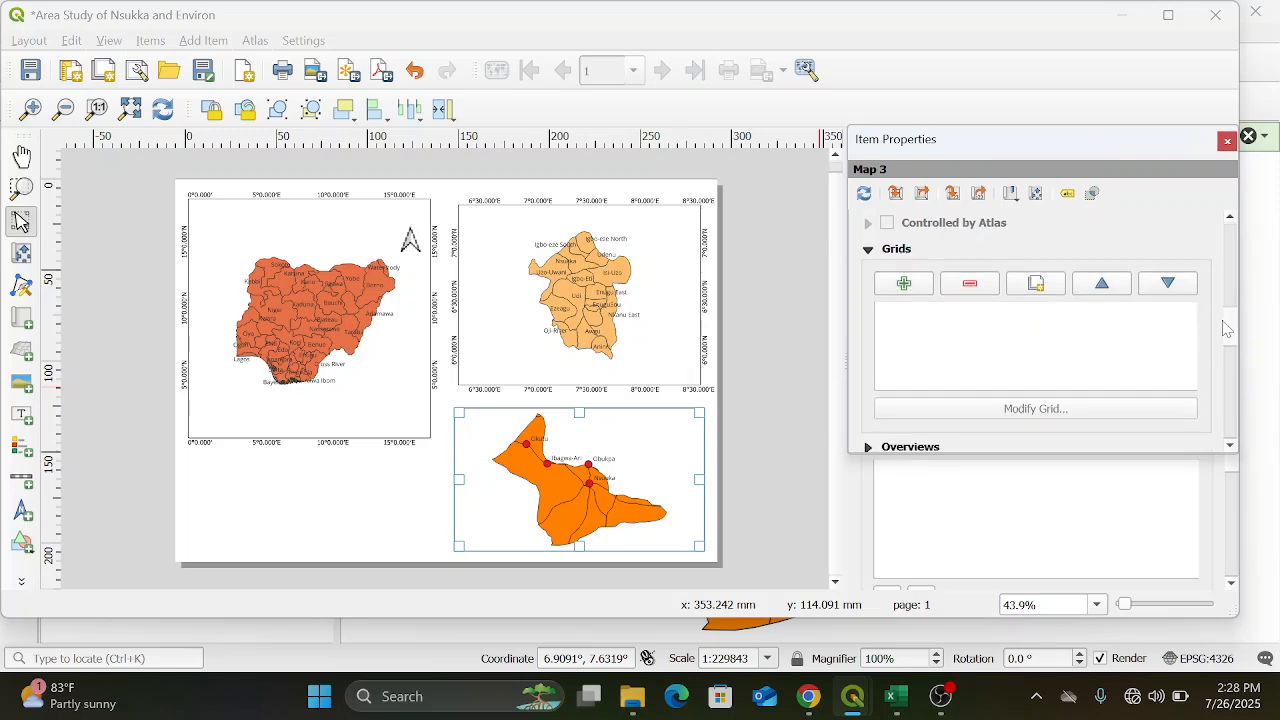
left_click(867, 251)
left_click(867, 250)
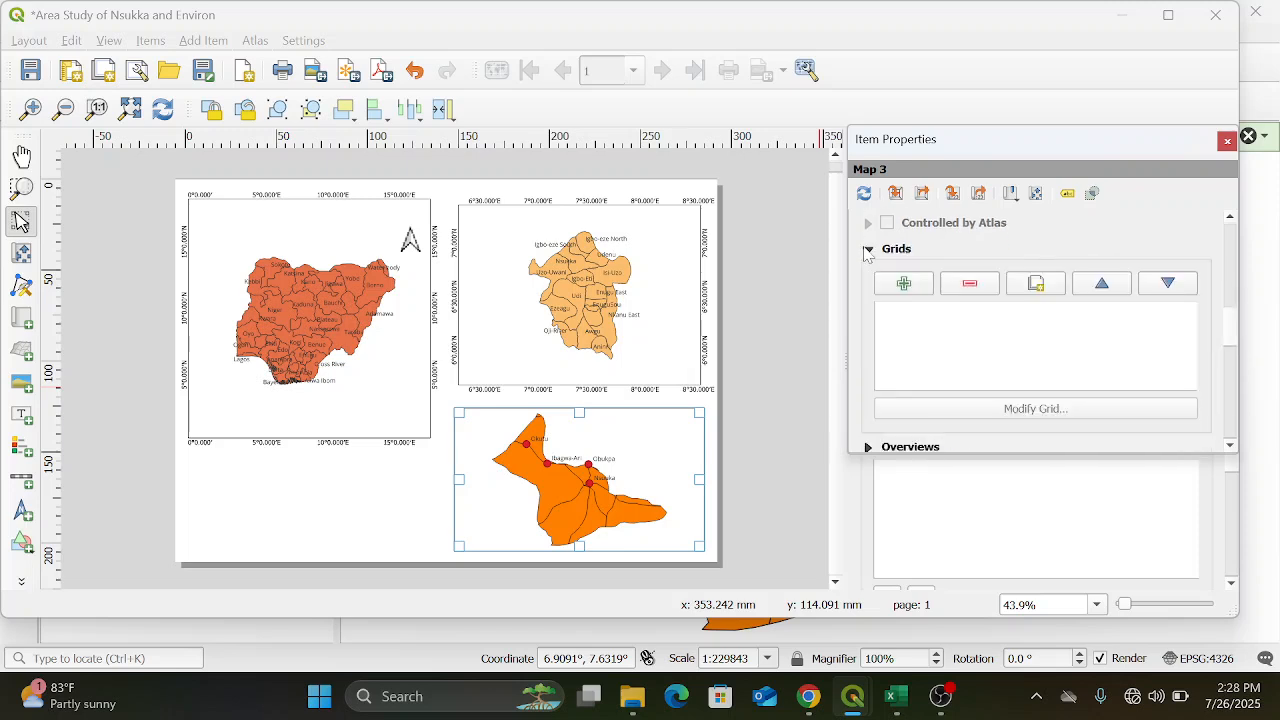
left_click(903, 284)
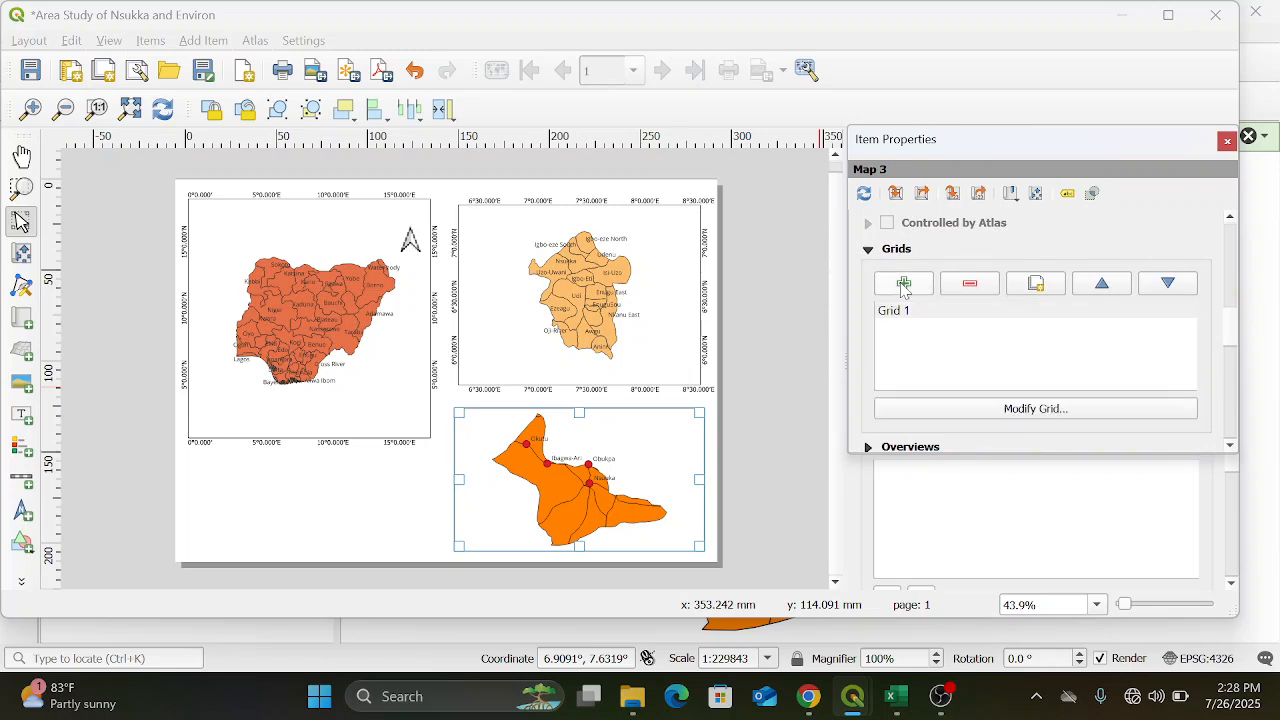
left_click(1035, 412)
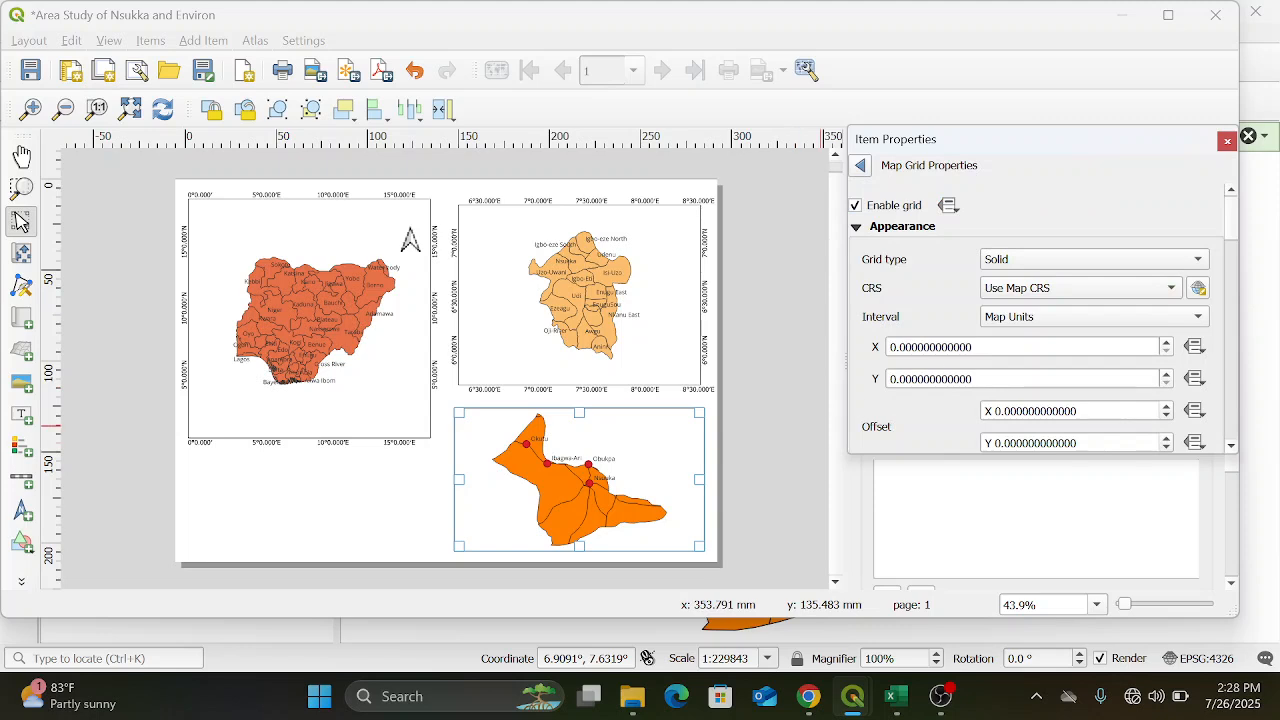
Set the Nsukka grid's X and Y intervals to 0.1 map units and its type to Frame and annotations only
left_click(906, 347)
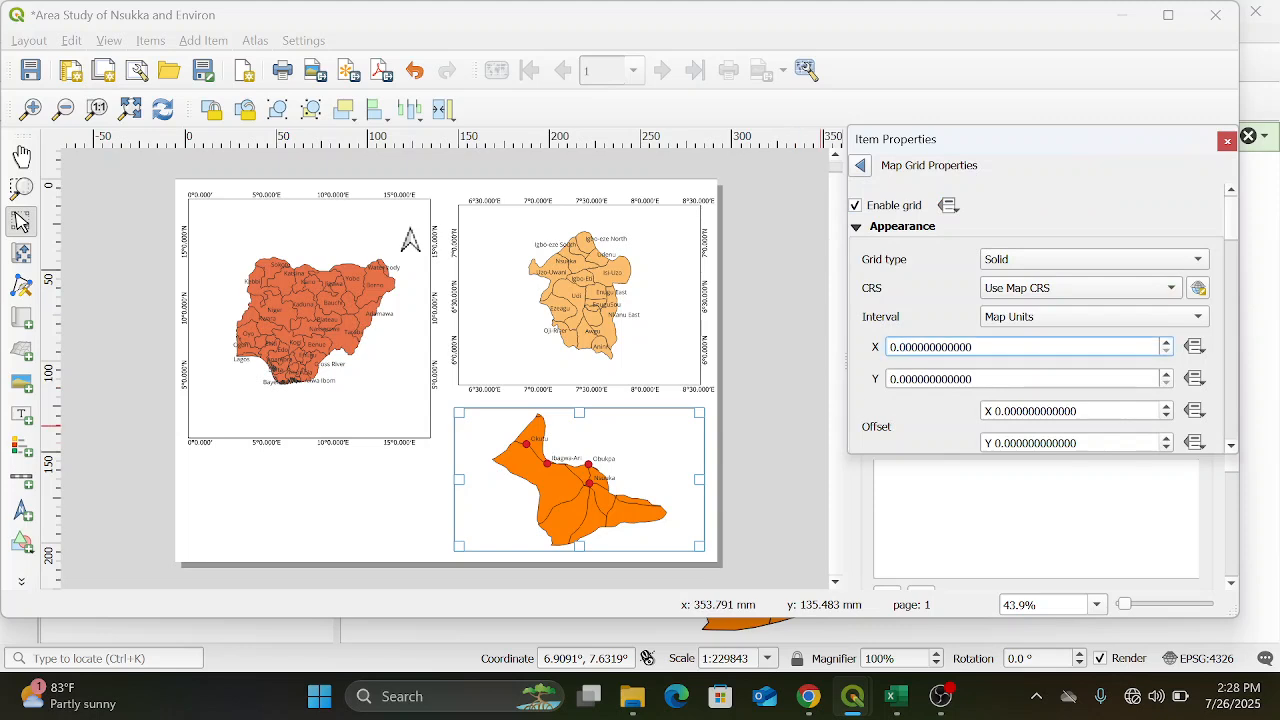
key("BackSpace")
type("1")
left_click(924, 379)
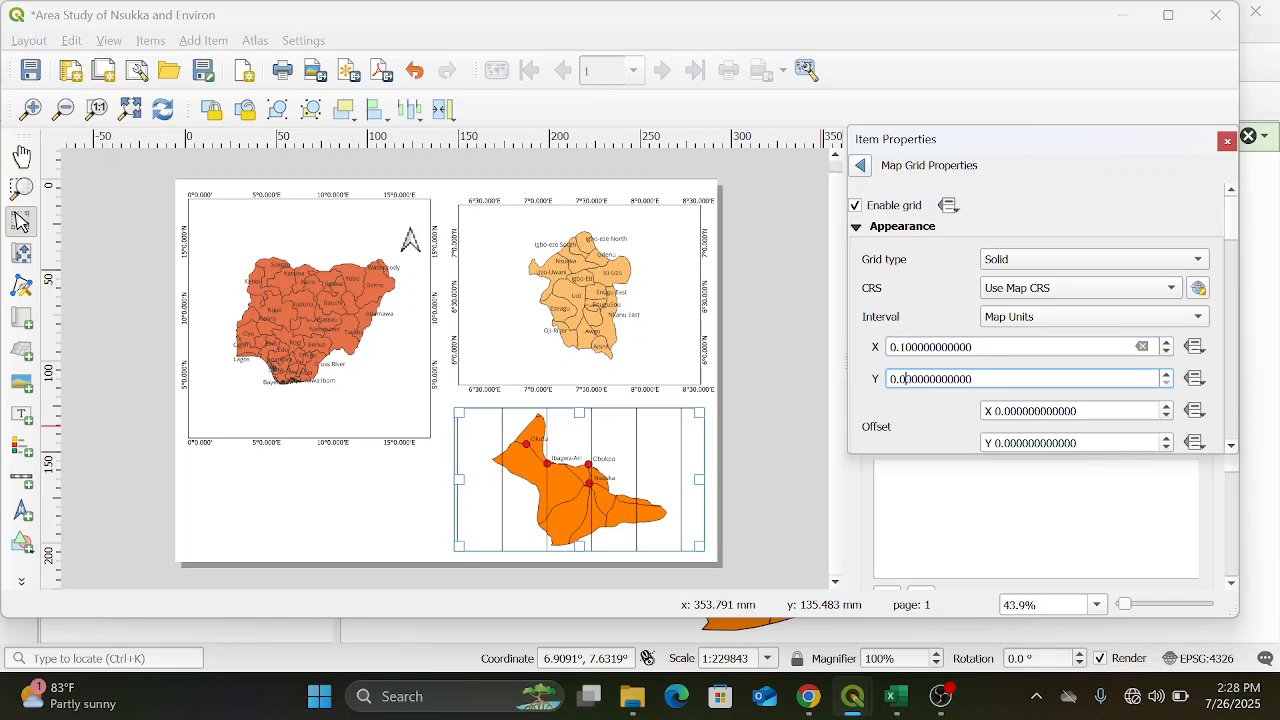
type("1")
left_click(952, 347)
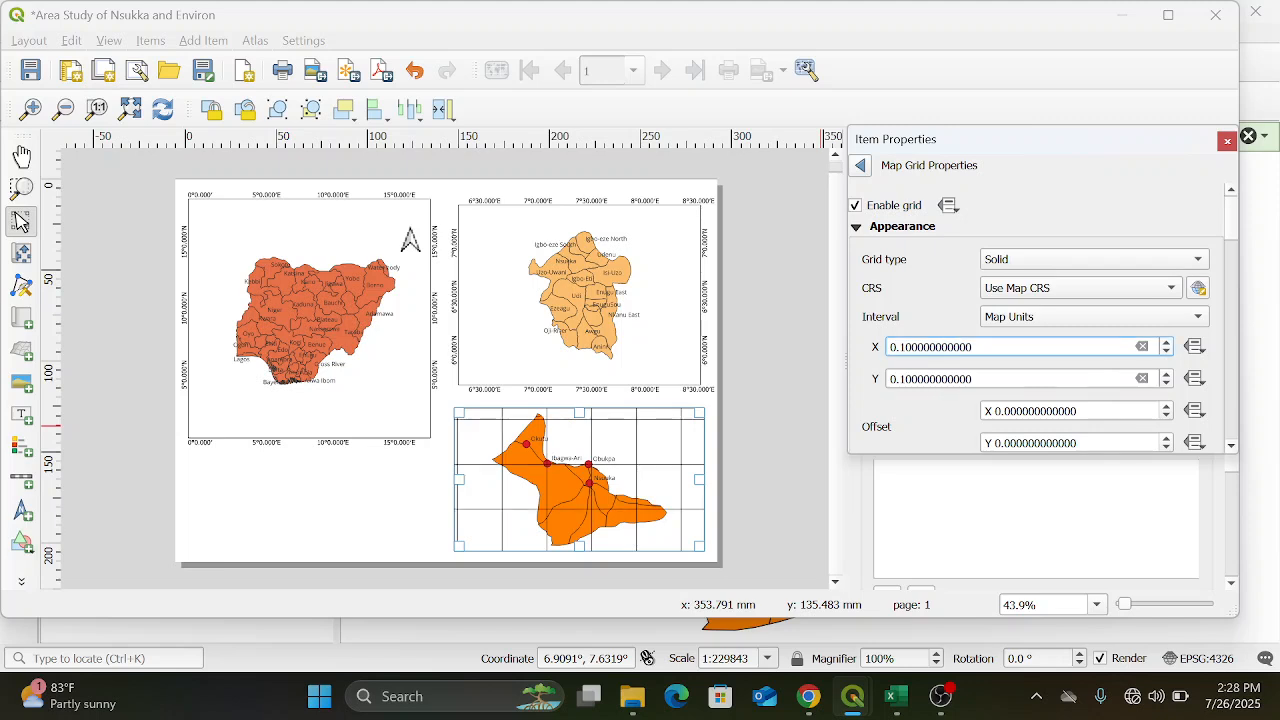
left_click(1200, 262)
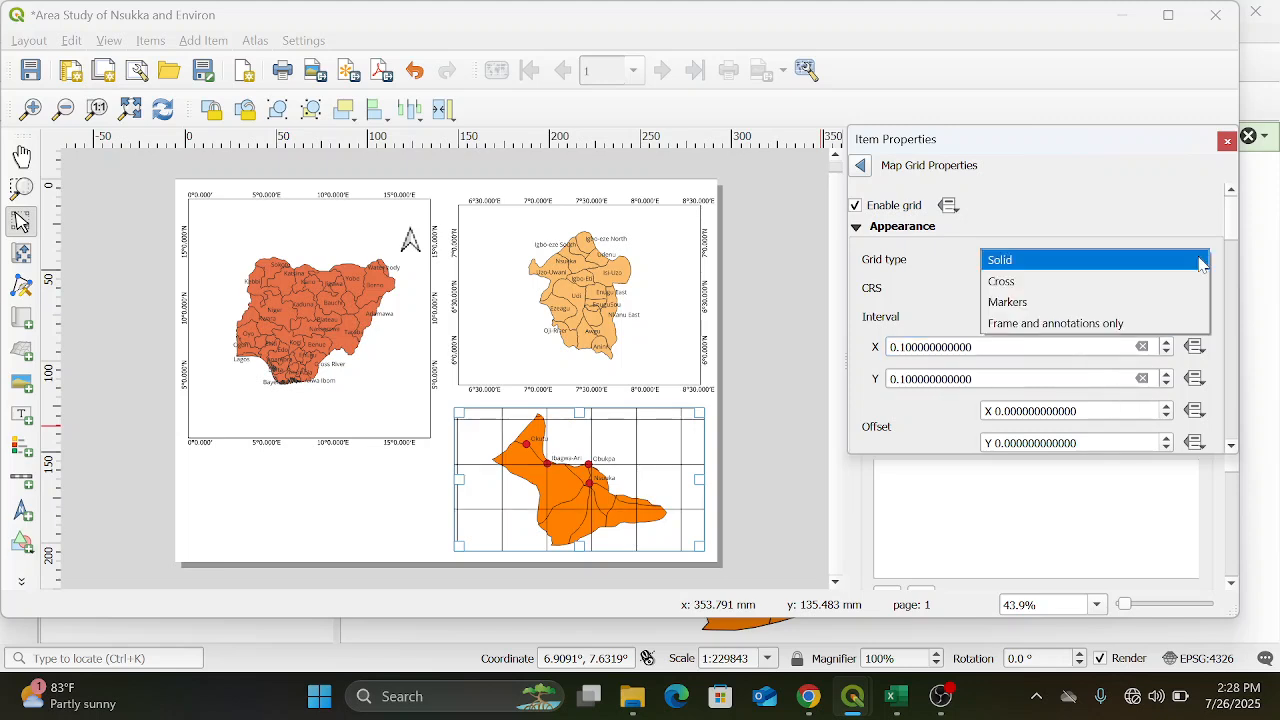
left_click(1190, 322)
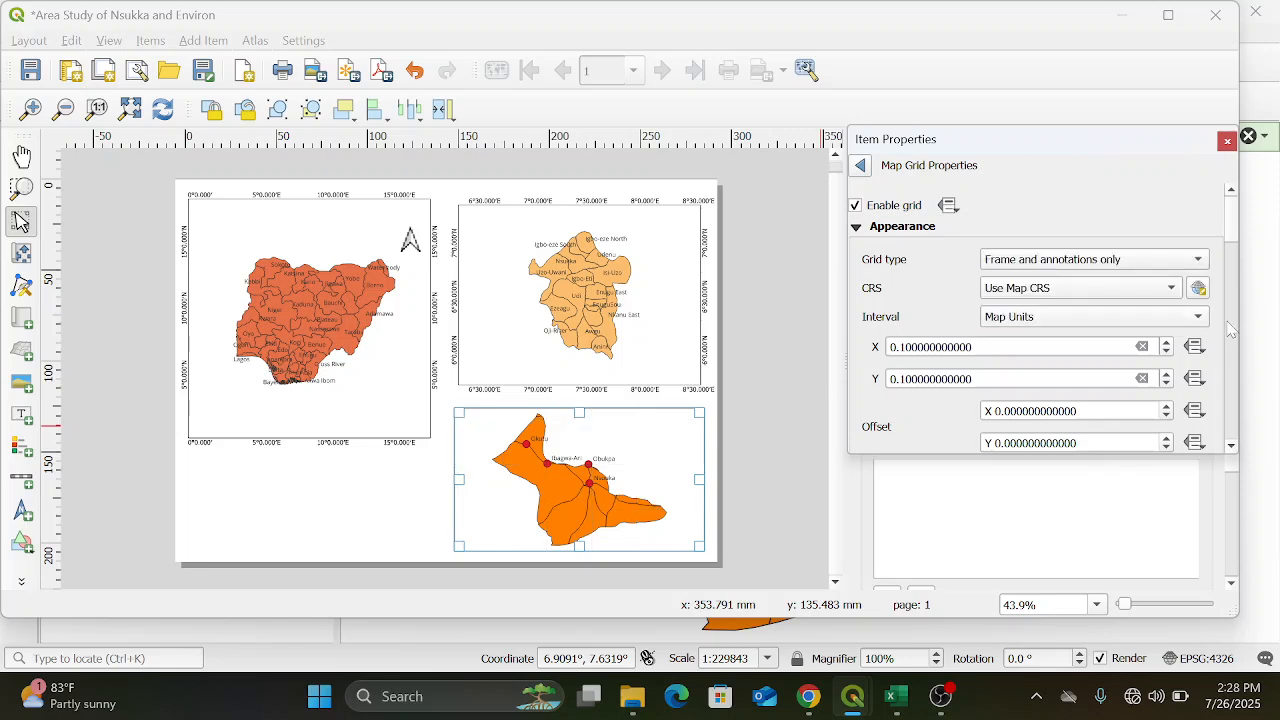
Draw coordinates around the Nsukka map in the Degree, Minute with Suffix format
left_click_drag(1238, 242, 1240, 340)
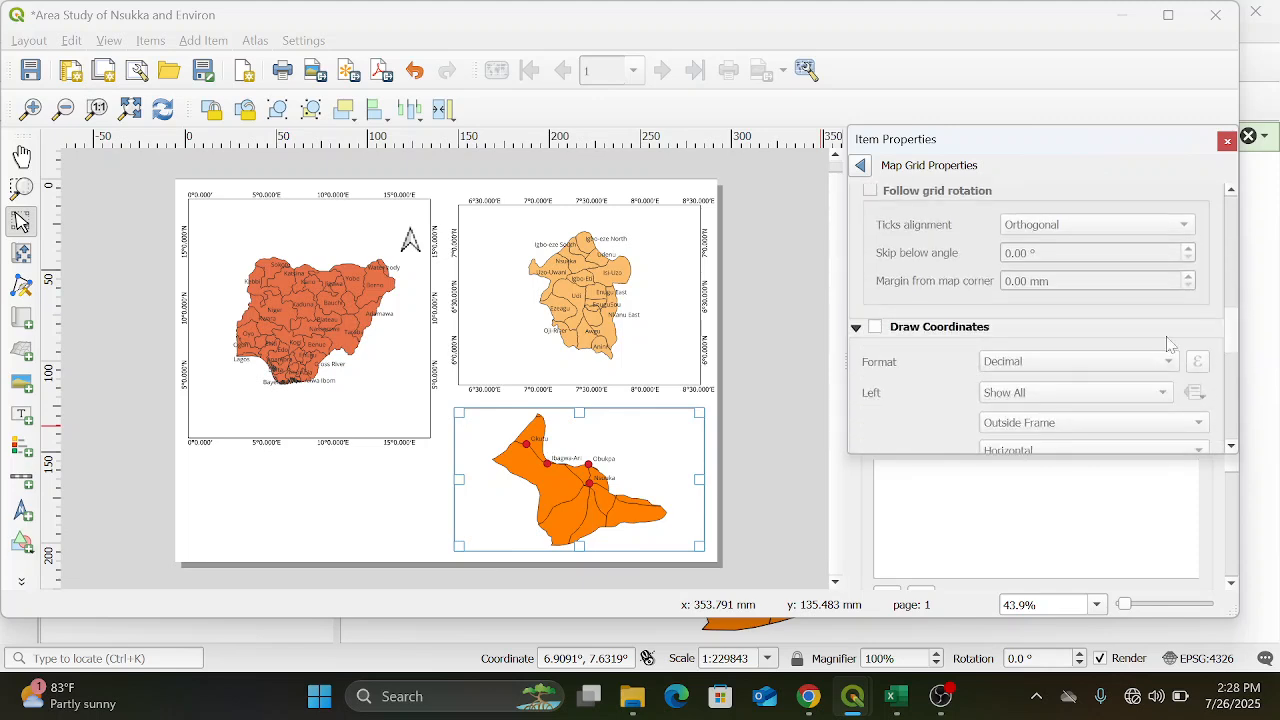
left_click(875, 328)
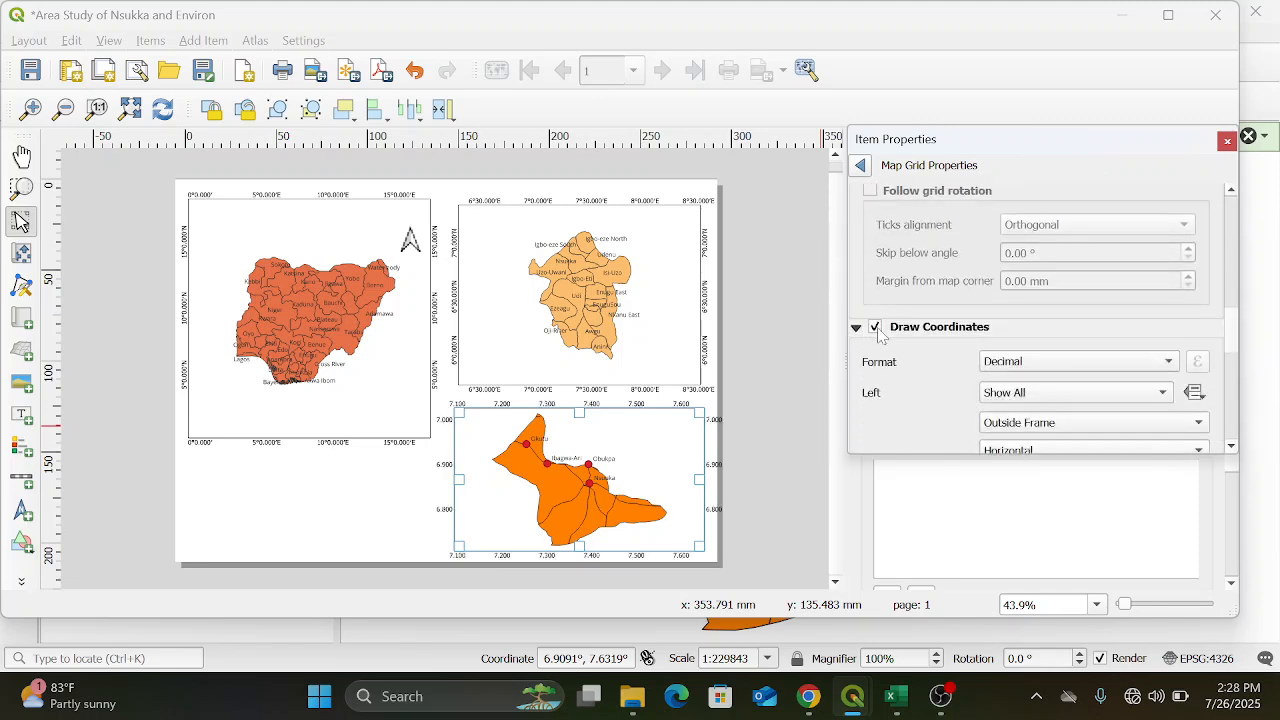
left_click(1136, 369)
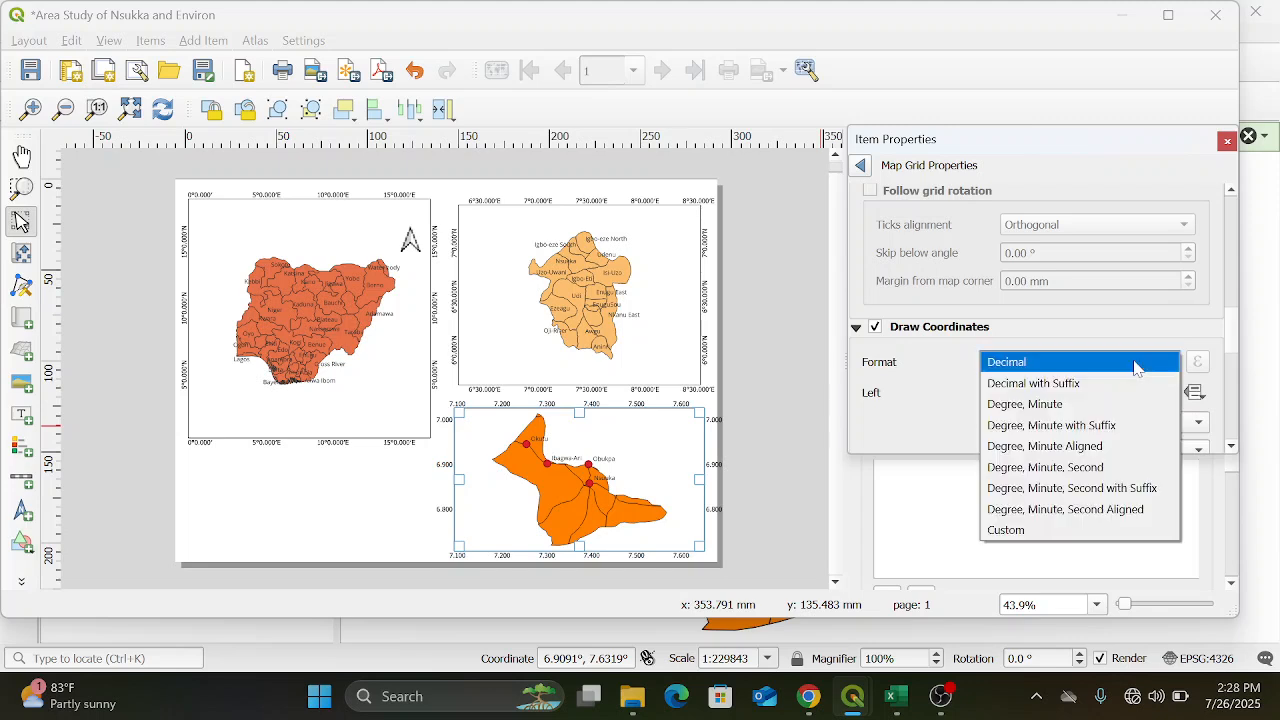
left_click(1140, 425)
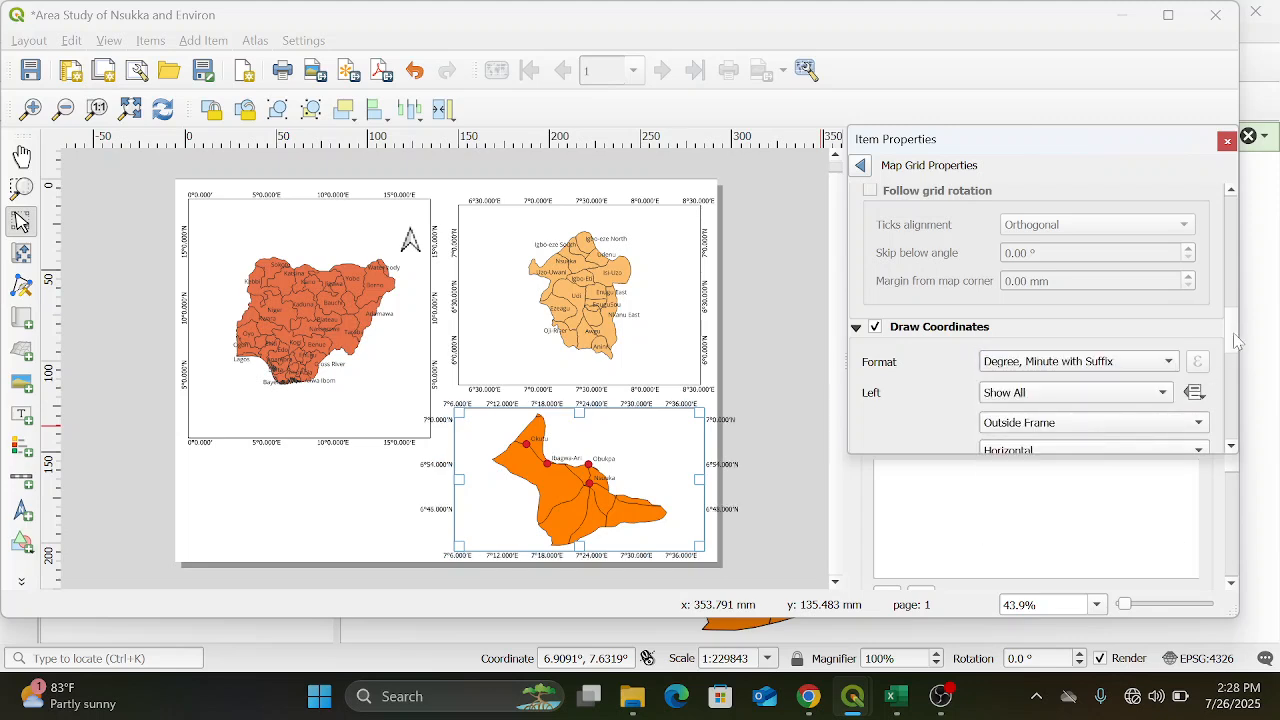
Set the Nsukka grid's left and right coordinate labels to Vertical Ascending
left_click_drag(1238, 336, 1240, 362)
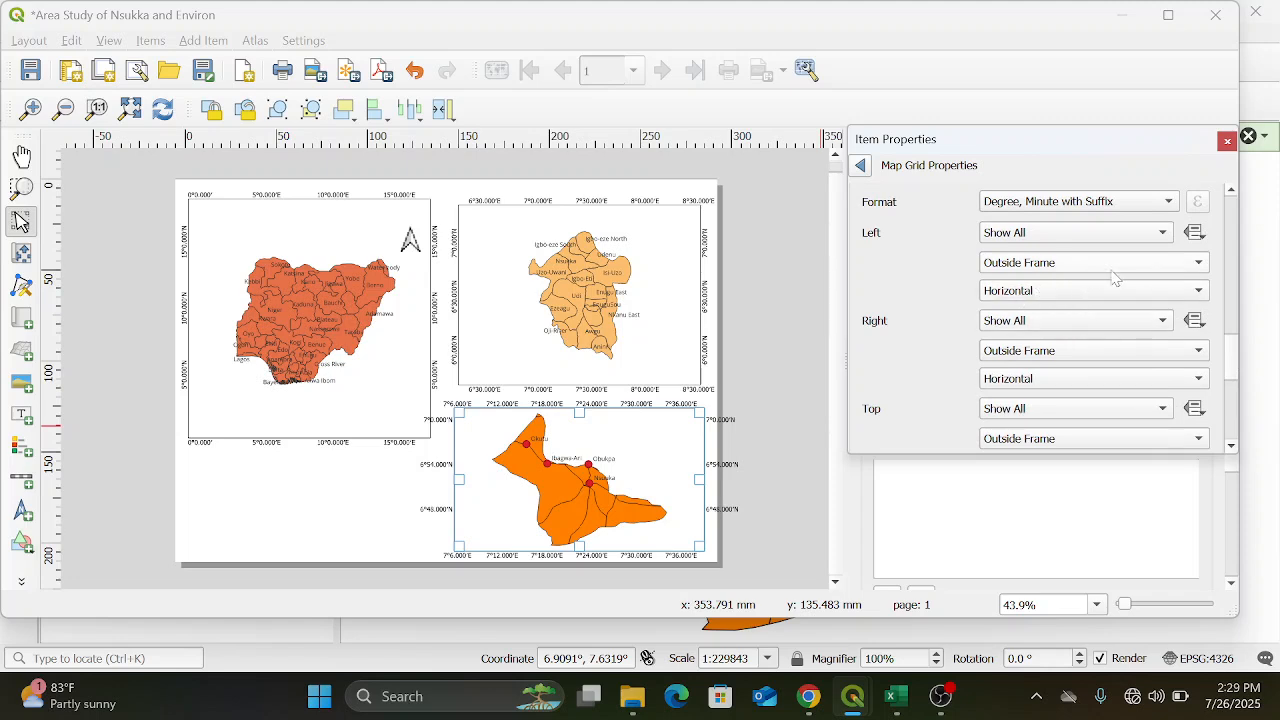
left_click(1203, 292)
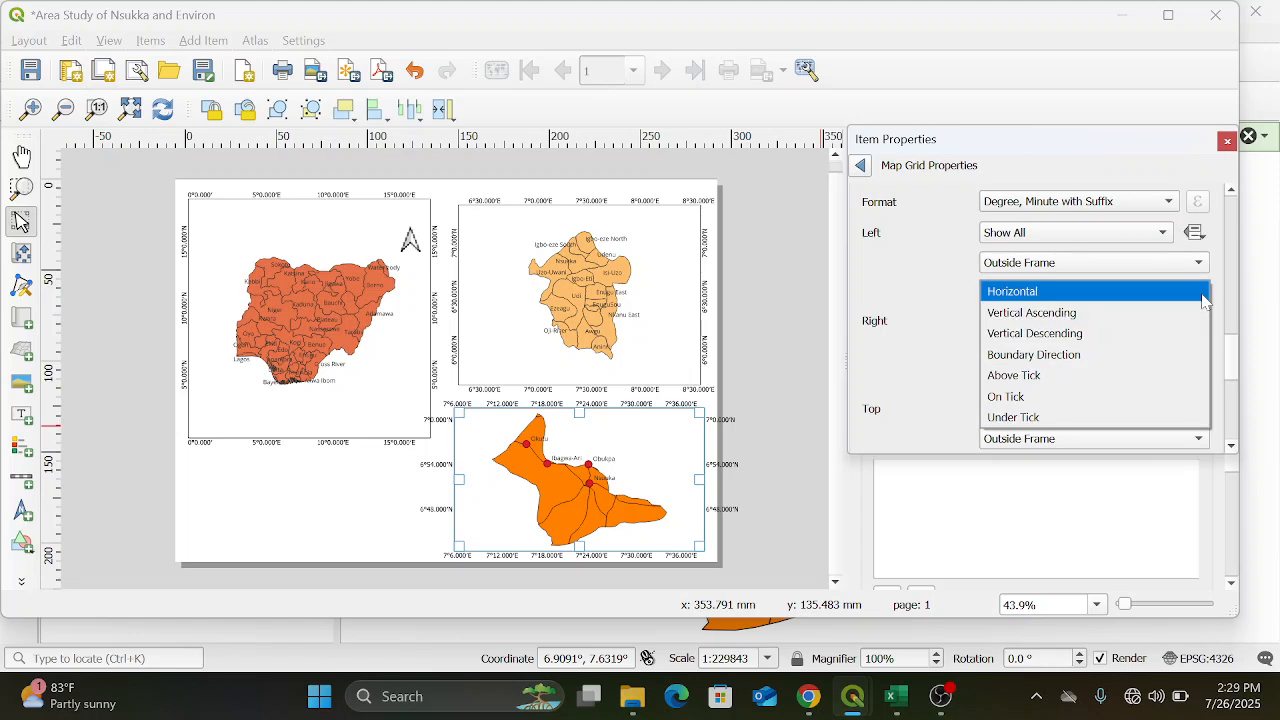
key("Escape")
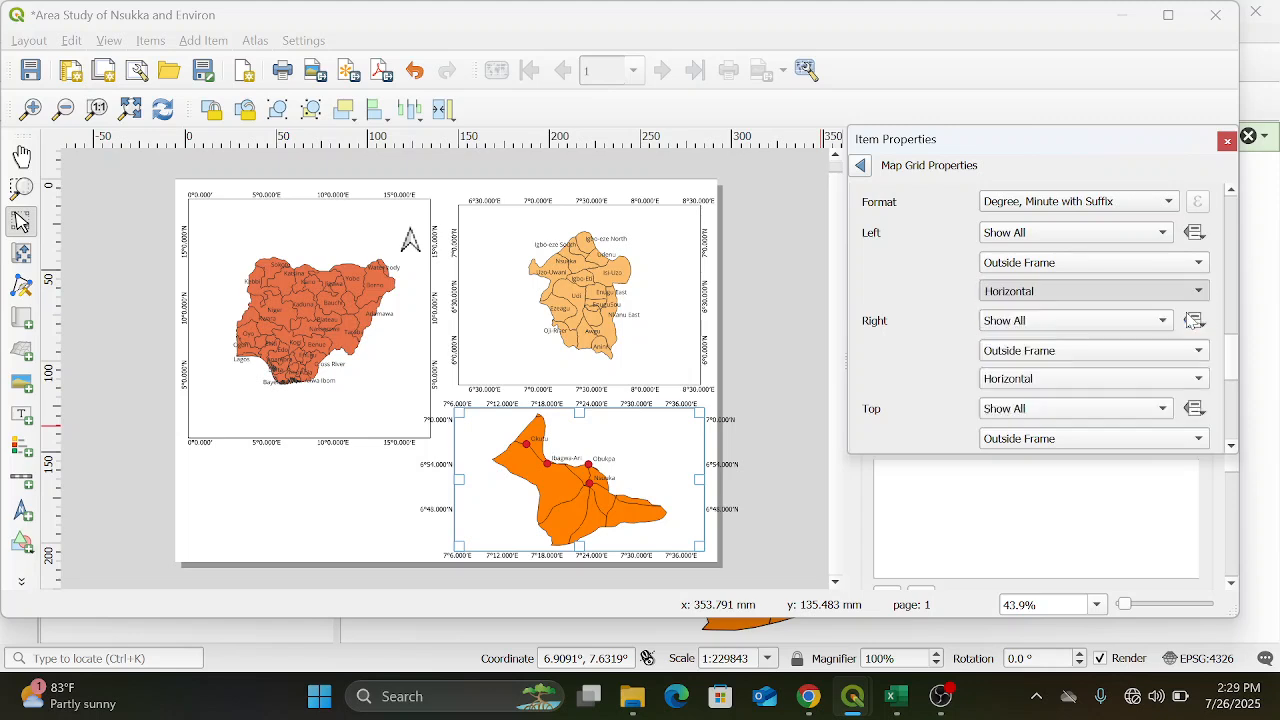
left_click(1205, 379)
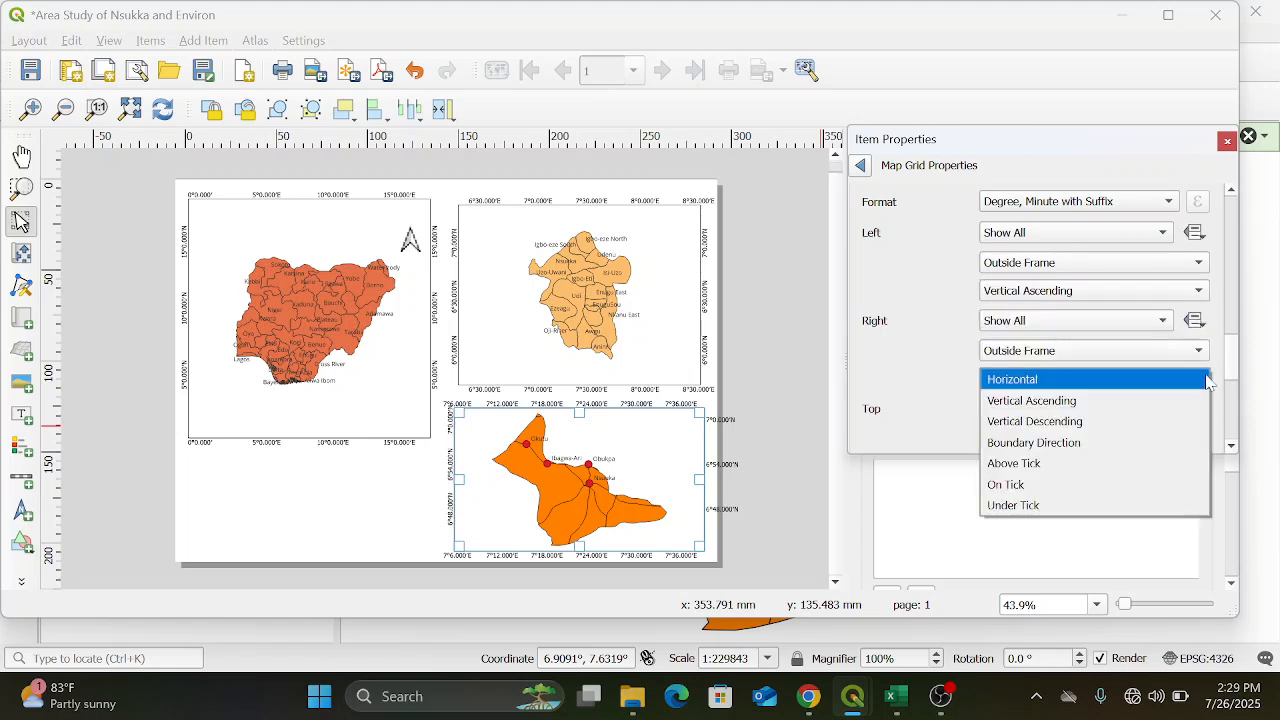
left_click(1194, 401)
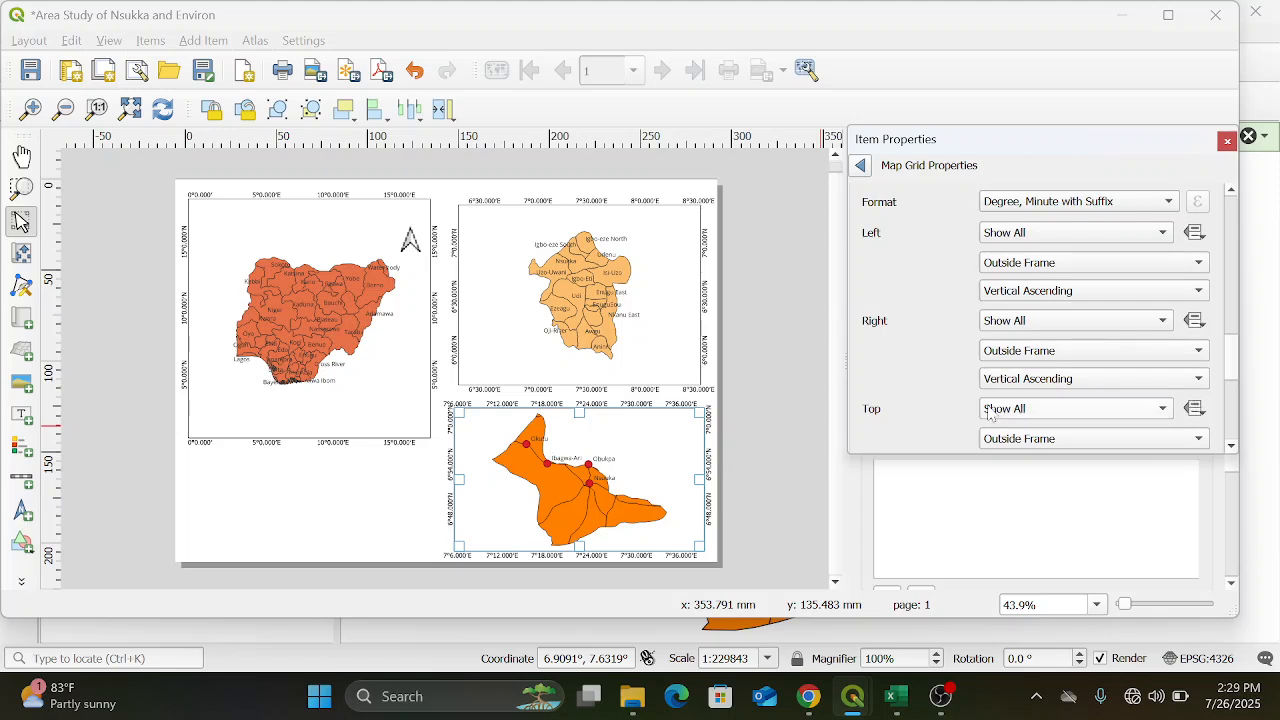
Reduce the Nsukka grid's coordinate font size to 8 points and deselect the map
mouse_move(1237, 374)
left_mouse_down()
mouse_move(1228, 317)
mouse_move(1234, 412)
left_mouse_up()
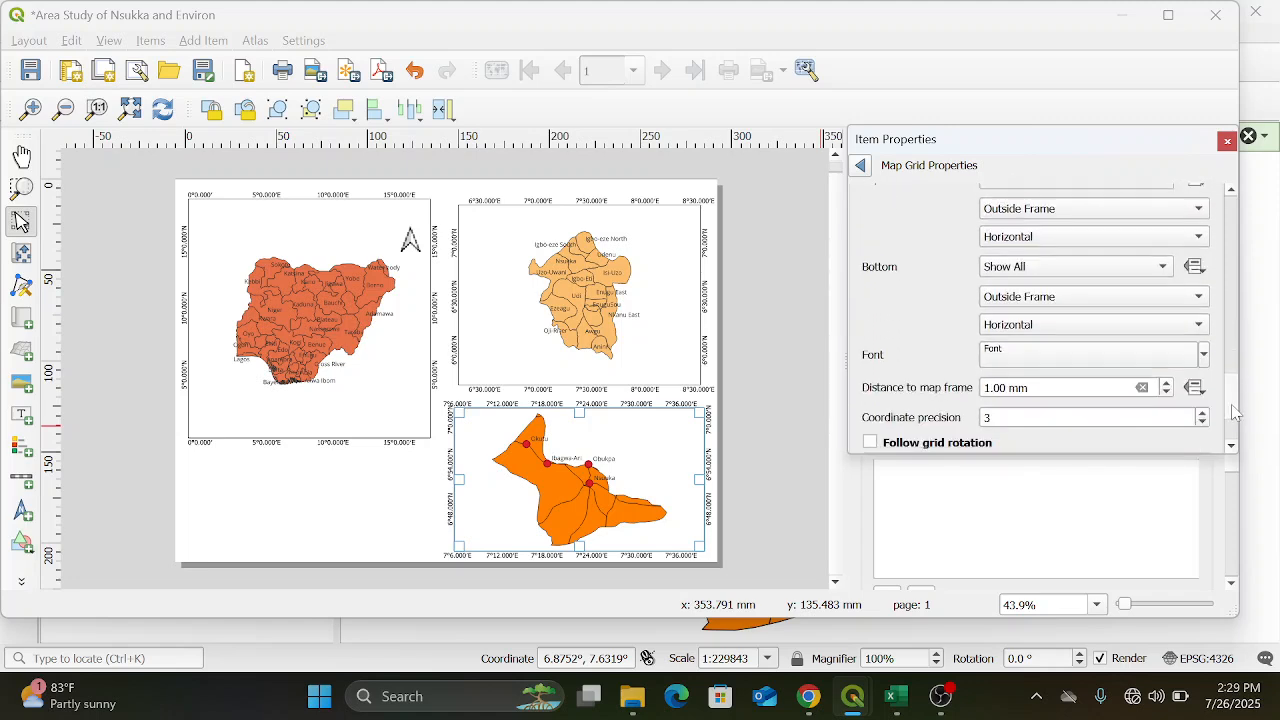
left_click(1204, 355)
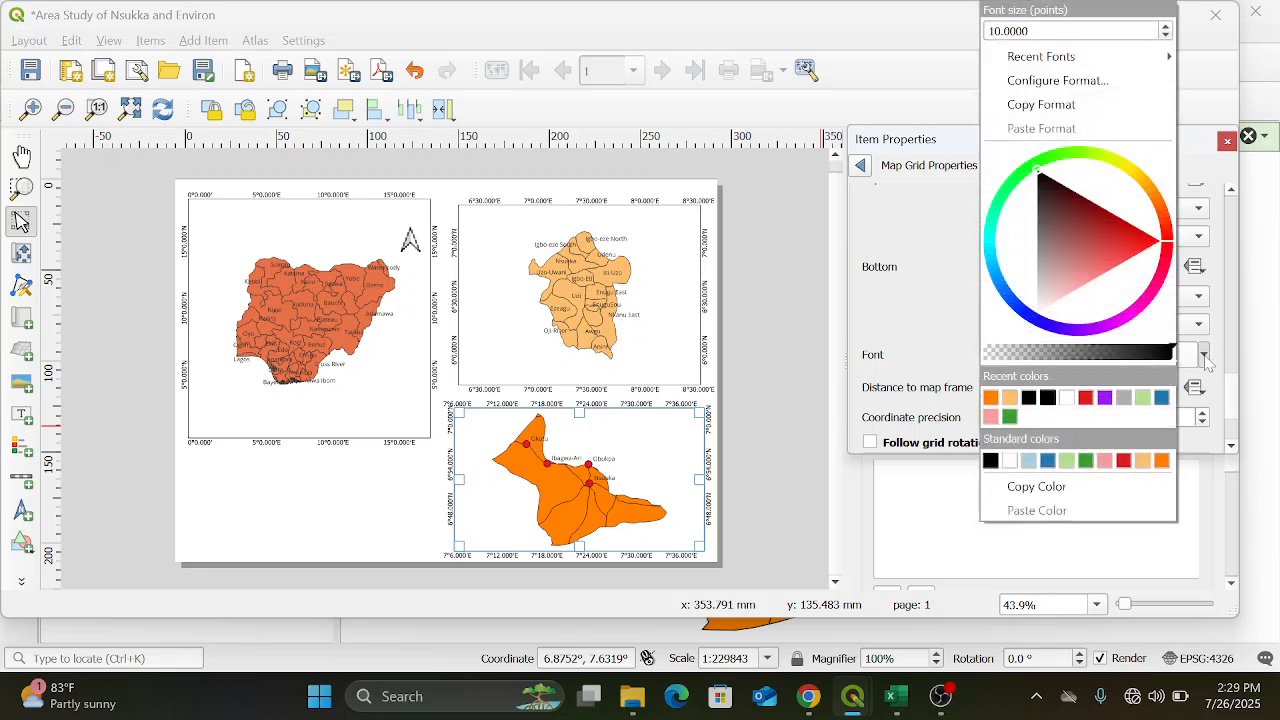
left_click(1165, 36)
left_click(1165, 36)
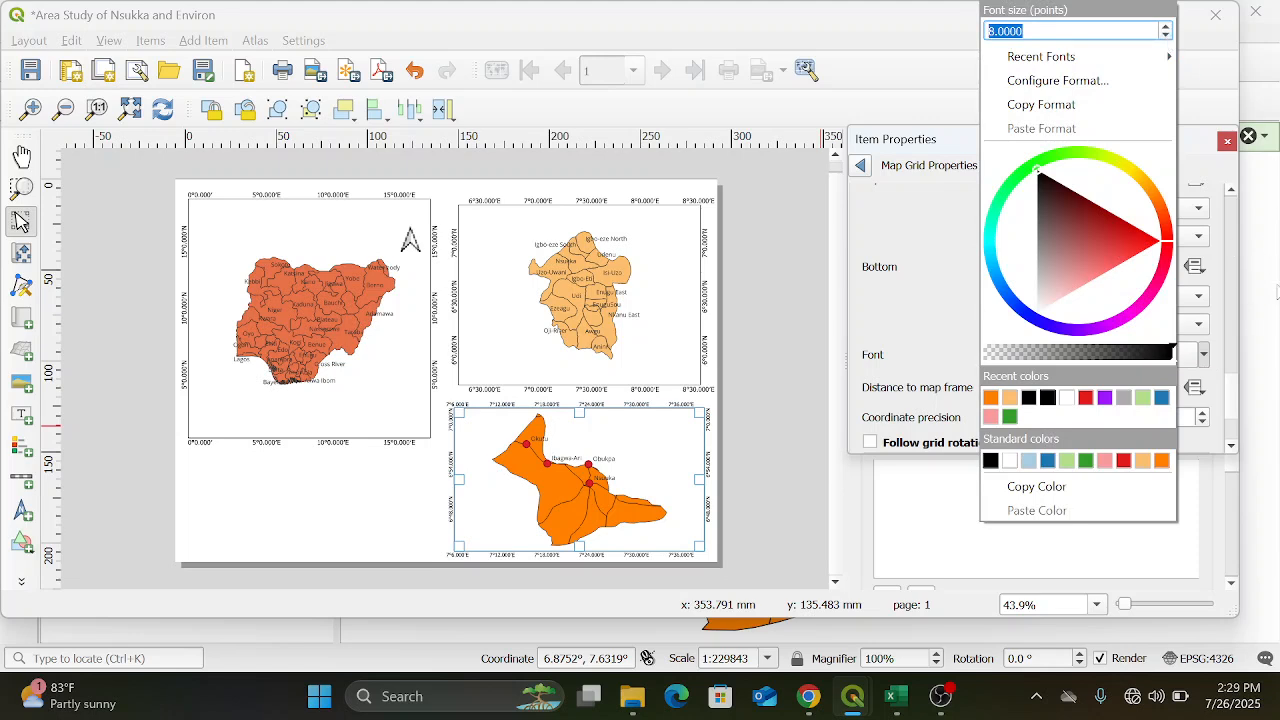
left_click(1238, 405)
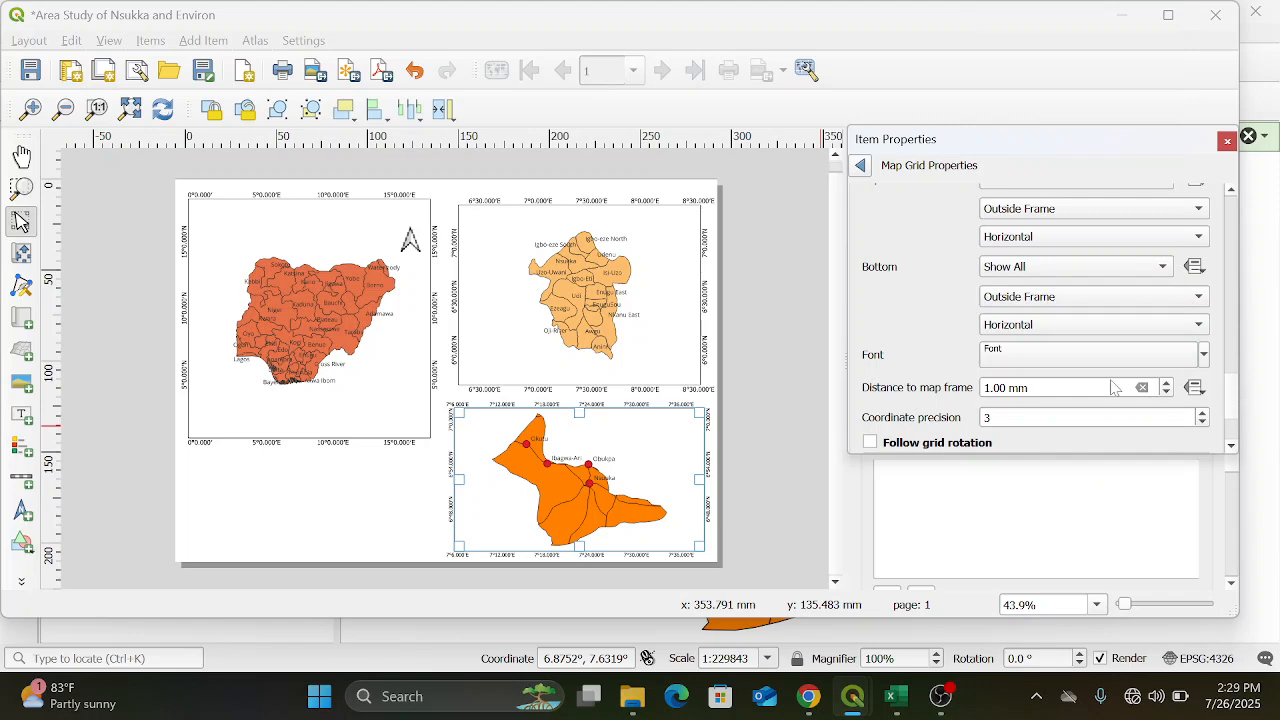
left_click(388, 521)
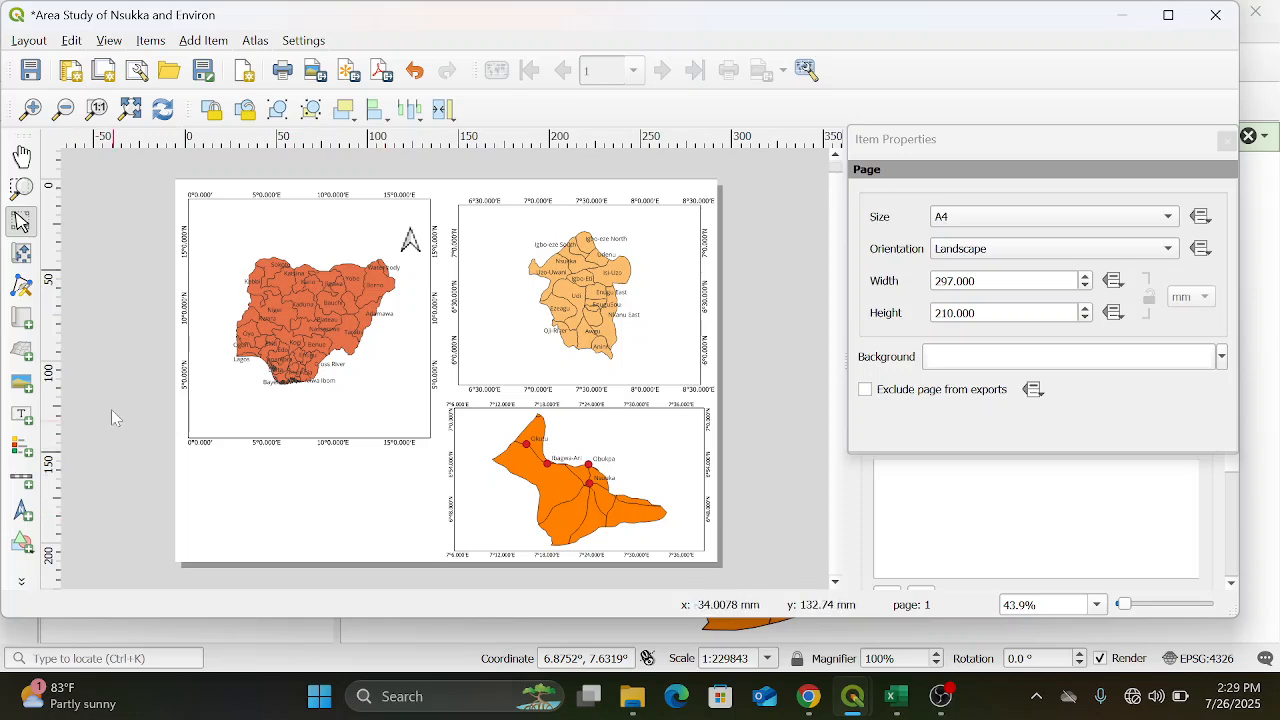
Add a wide text label along the top edge of the page, above the Nigeria and Enugu maps
left_click(20, 416)
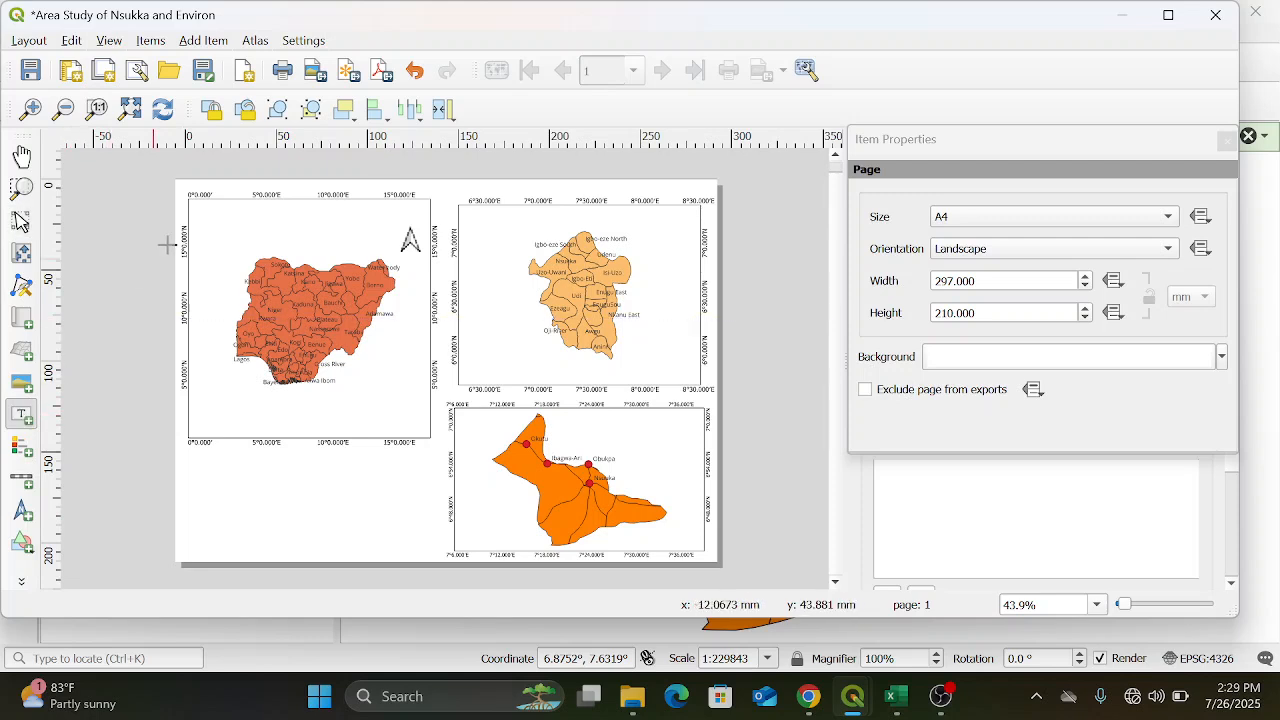
left_click_drag(214, 182, 707, 190)
left_click_drag(706, 189, 680, 190)
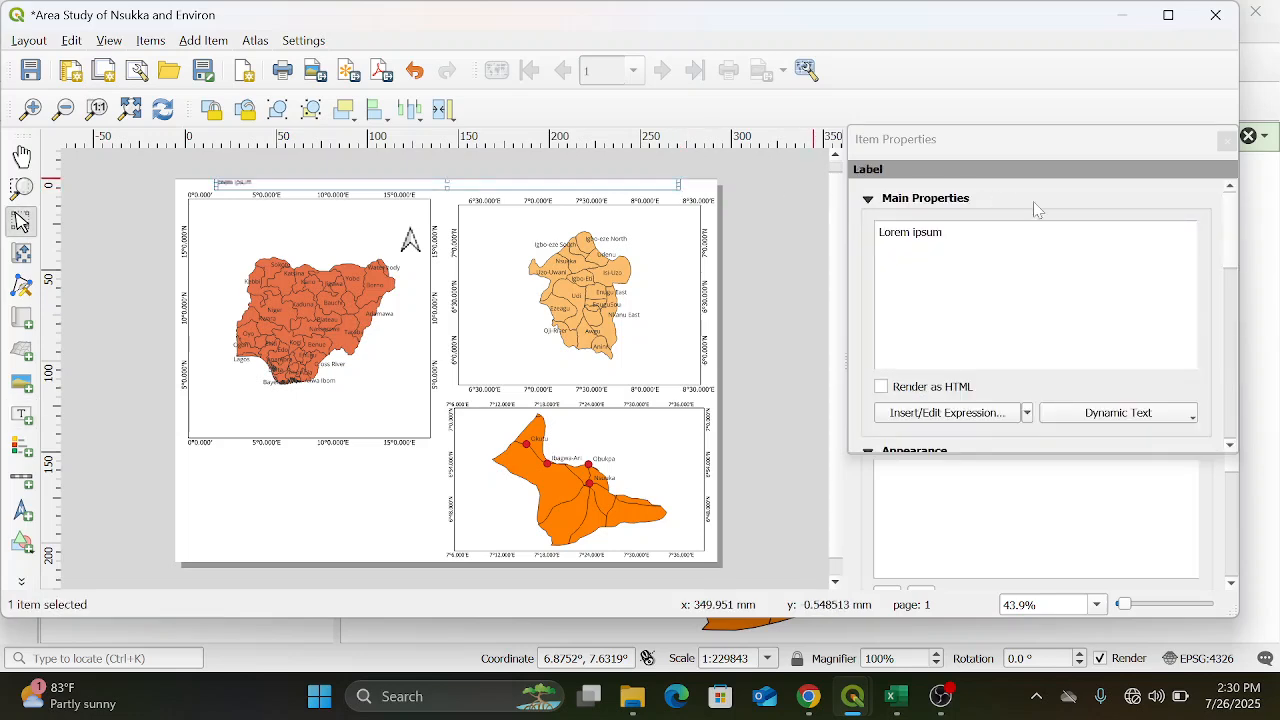
Replace the label's placeholder text with the title "AREA STUDY OF NSUKKA AND ENVIRON"
left_click(944, 232)
key("BackSpace")
key("BackSpace")
key("BackSpace")
key("BackSpace")
key("BackSpace")
key("BackSpace")
key("BackSpace")
key("BackSpace")
key("BackSpace")
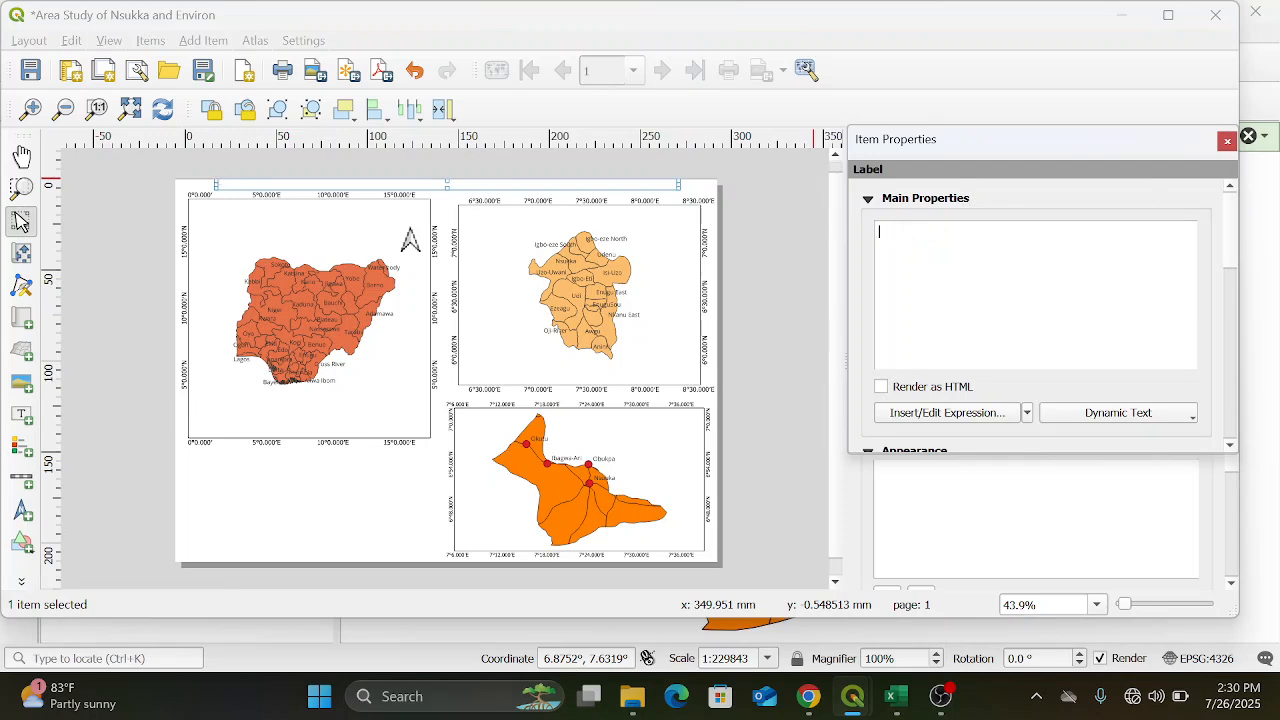
type("AREA STUDY OF NSU")
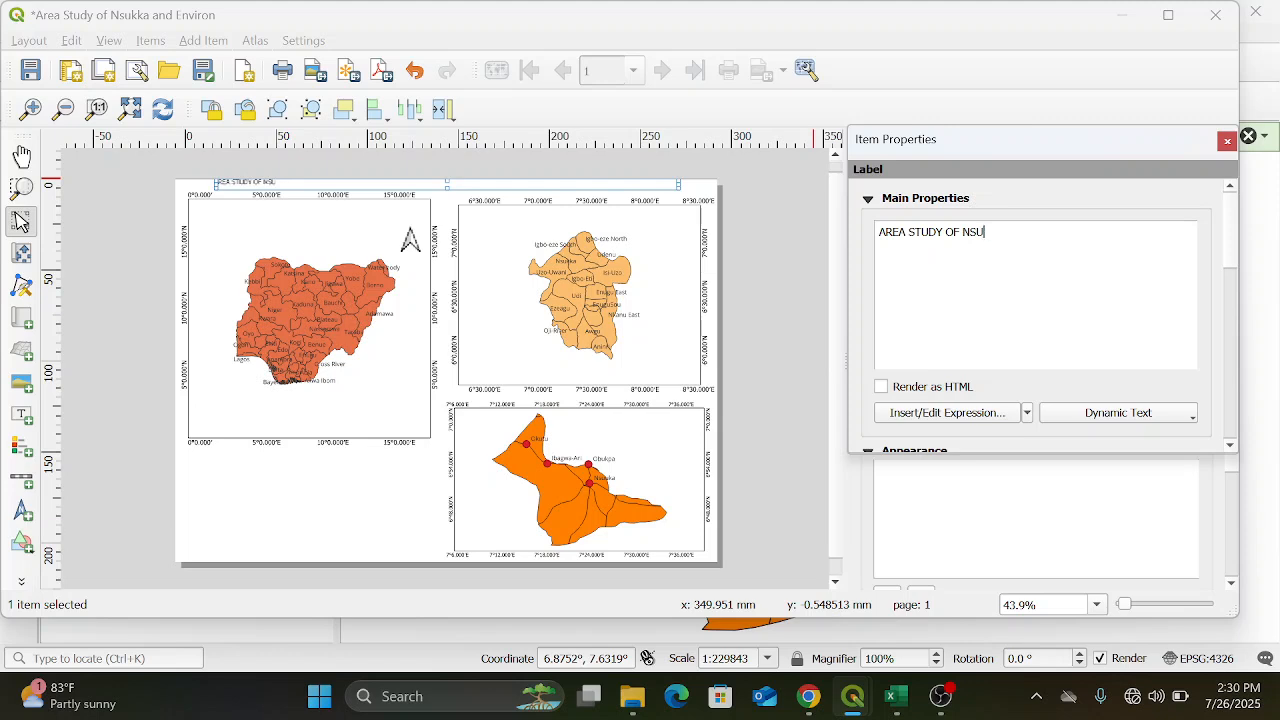
type("KKA AND ENVIRON")
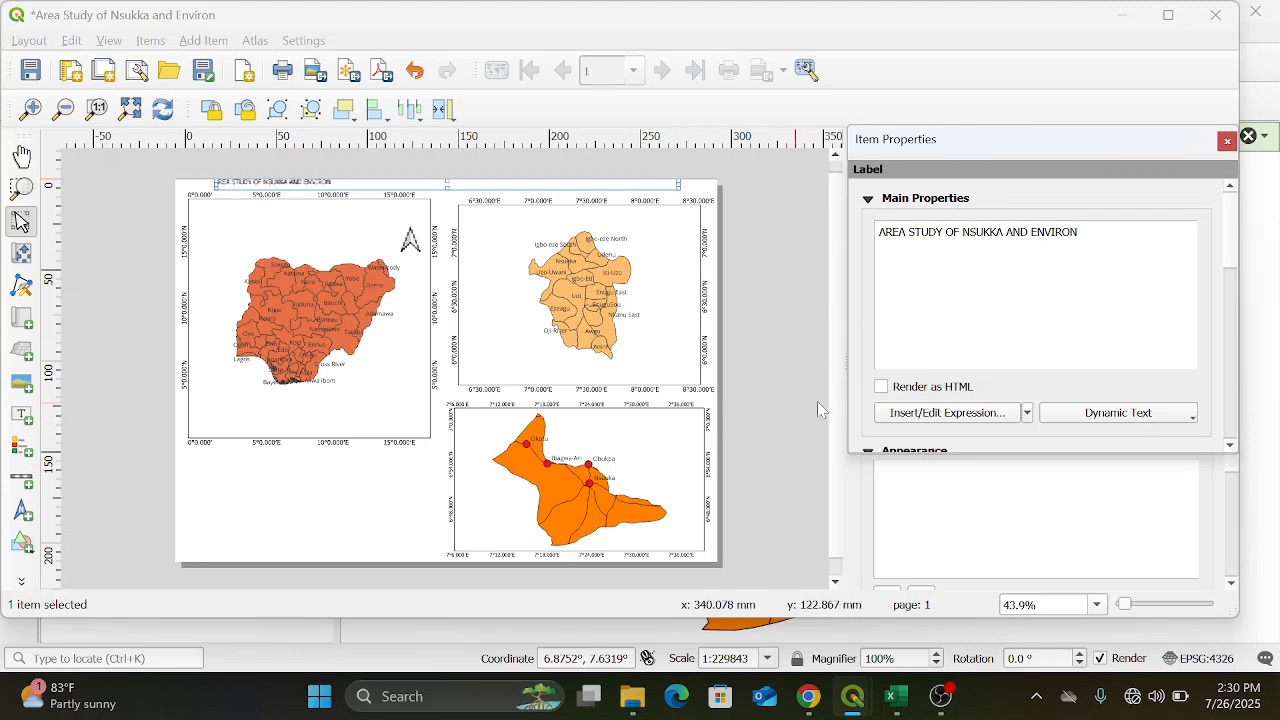
Lock the layers and the layer styles of the Nsukka map
left_click(649, 474)
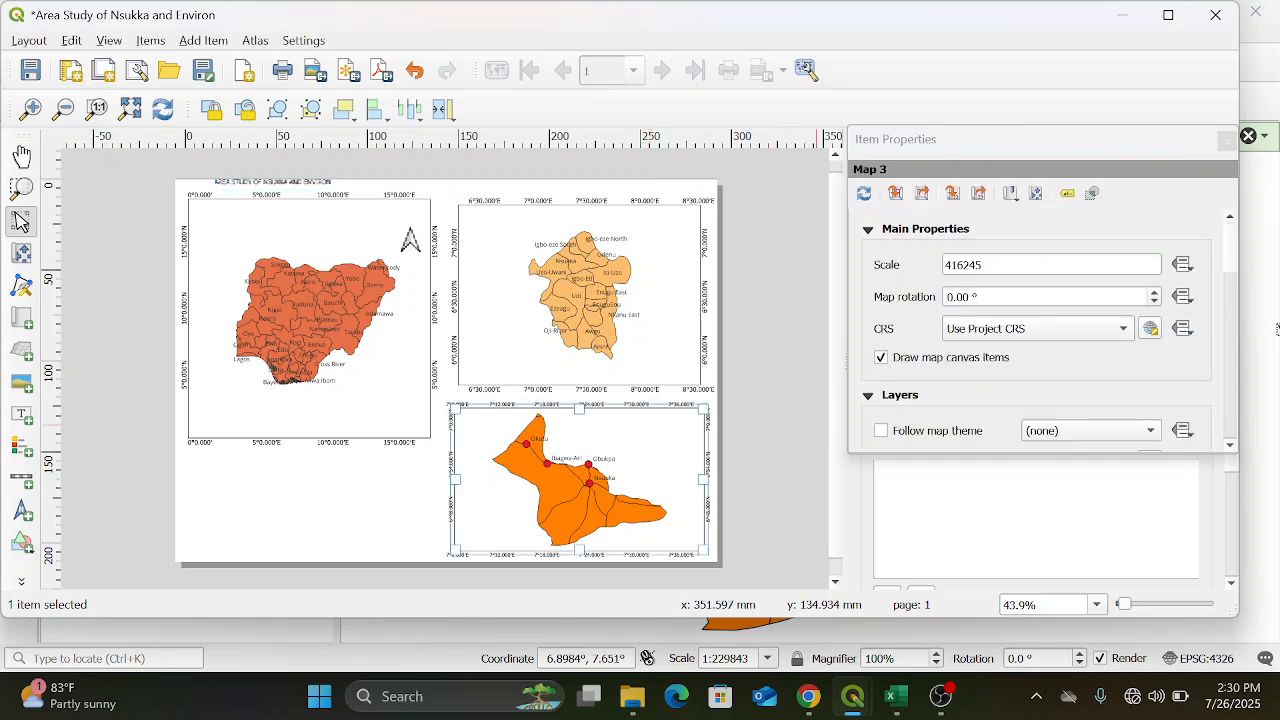
left_click_drag(1238, 265, 1233, 297)
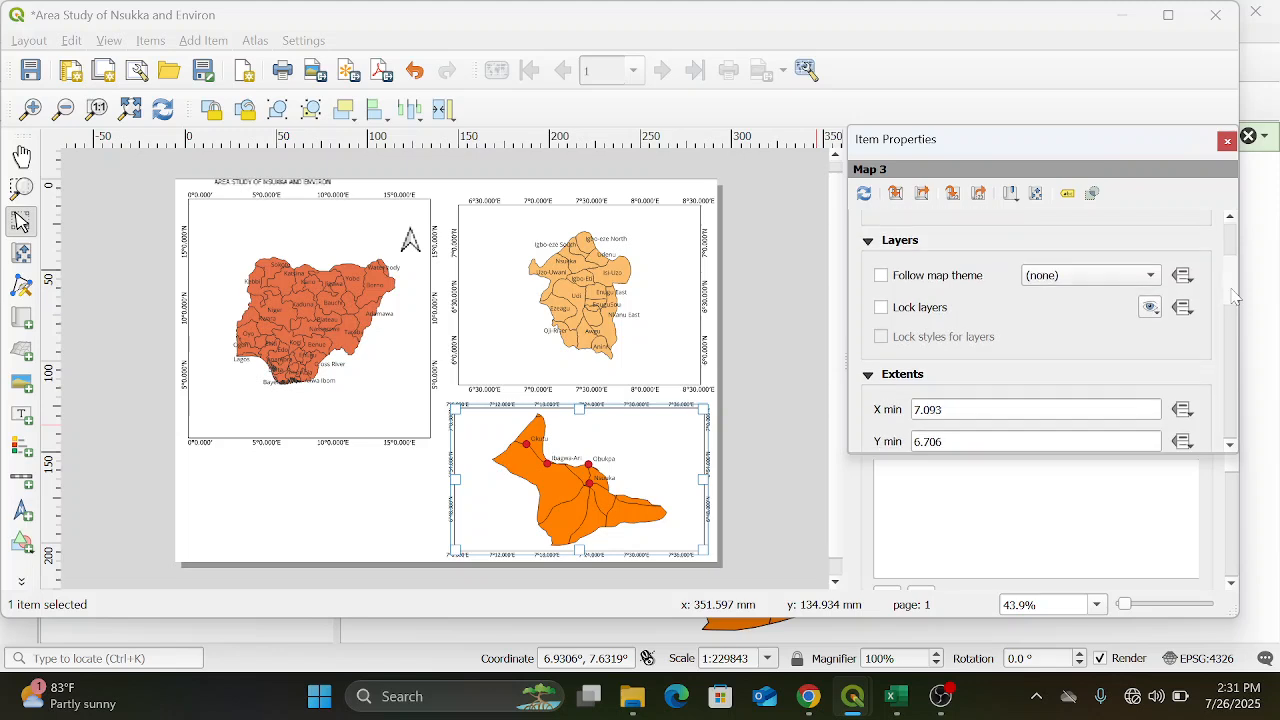
left_click(881, 307)
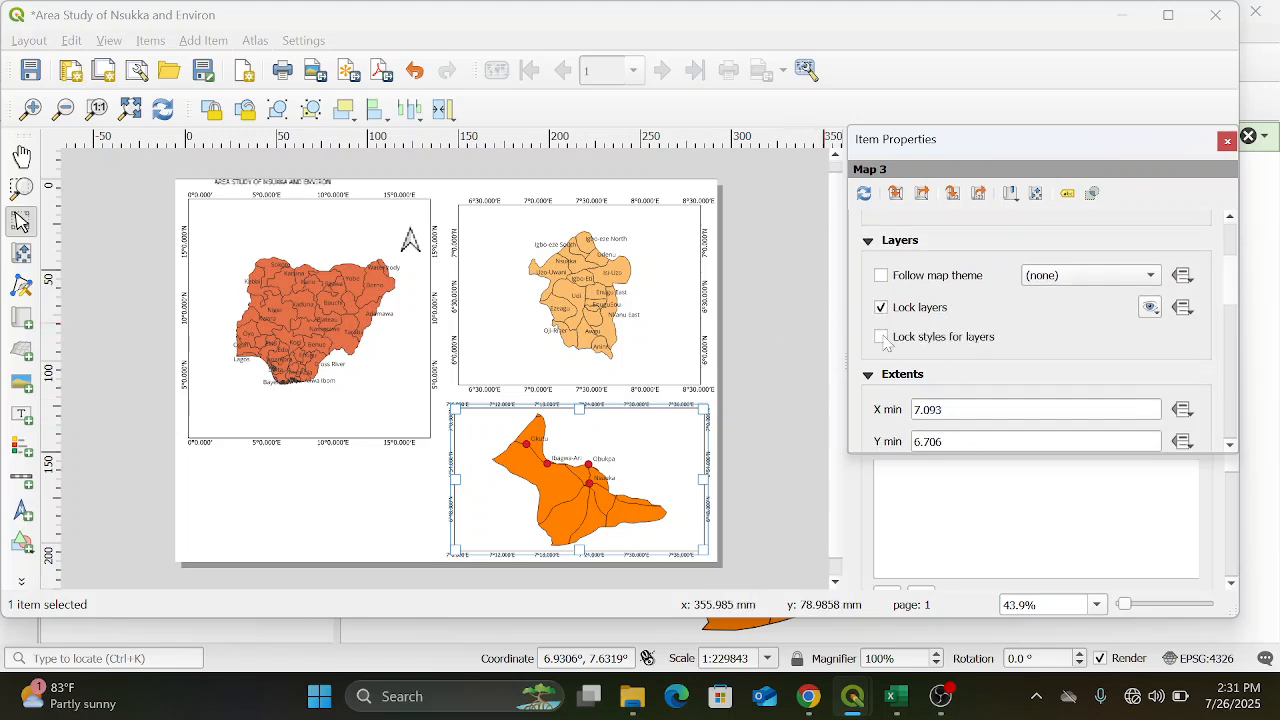
left_click(881, 337)
scroll(1237, 284, "up", 2)
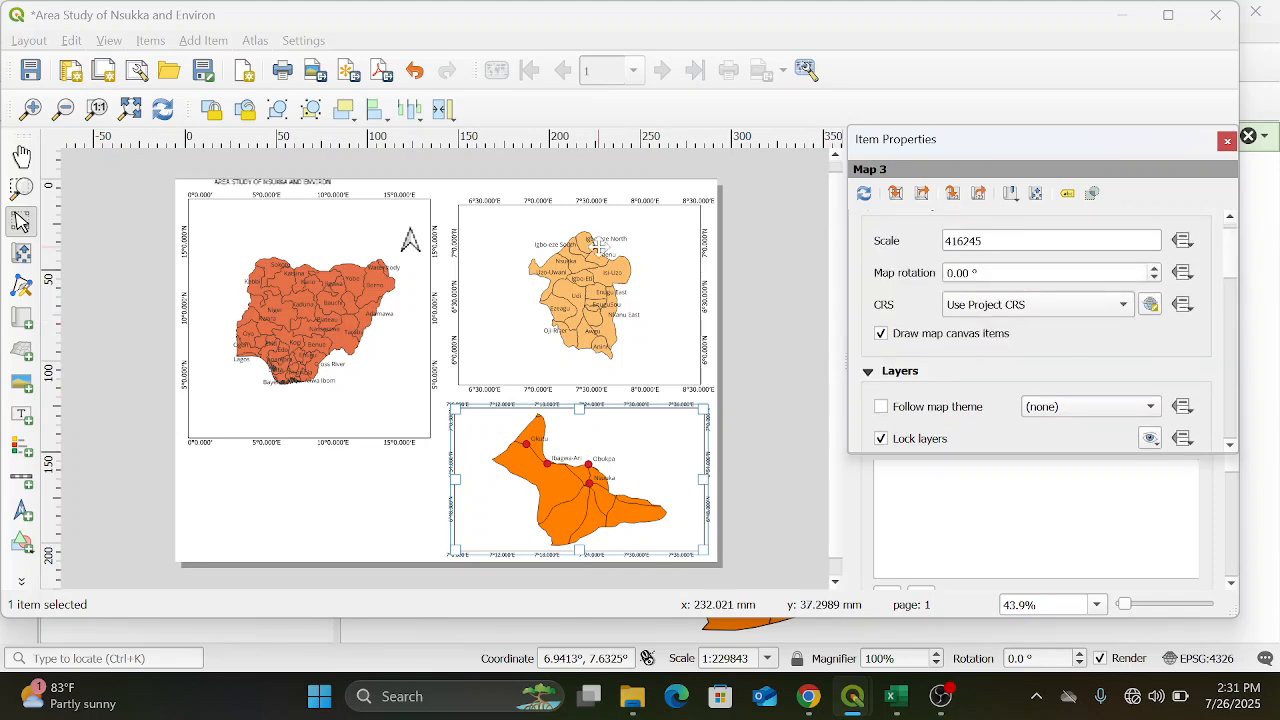
Align the title label's text to Center horizontally and Vertical Center vertically
left_click(305, 180)
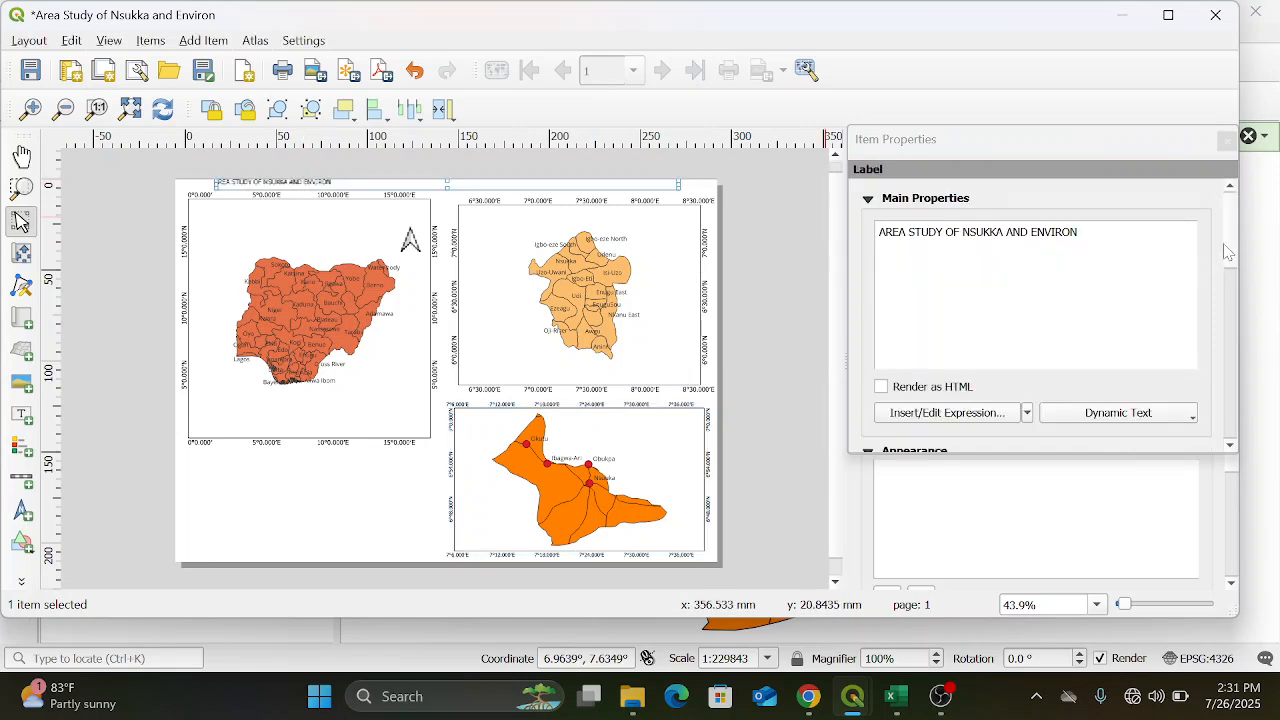
left_click_drag(1228, 252, 1239, 306)
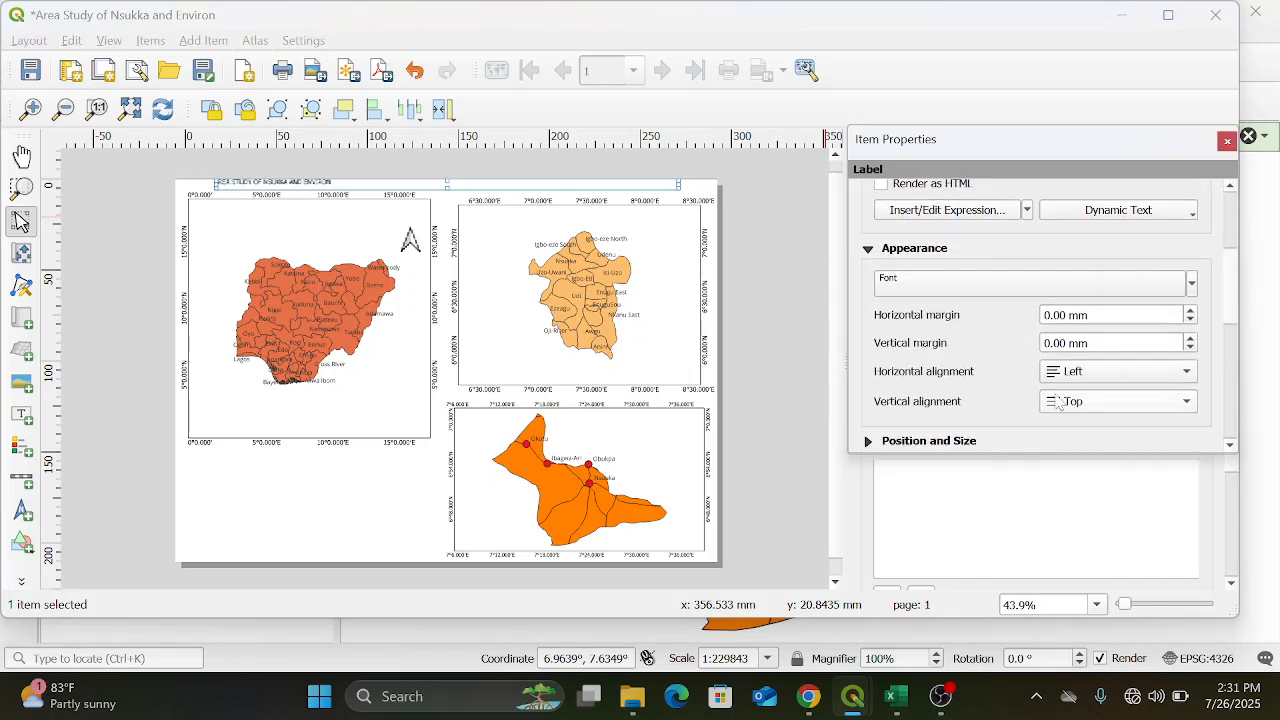
left_click(1182, 378)
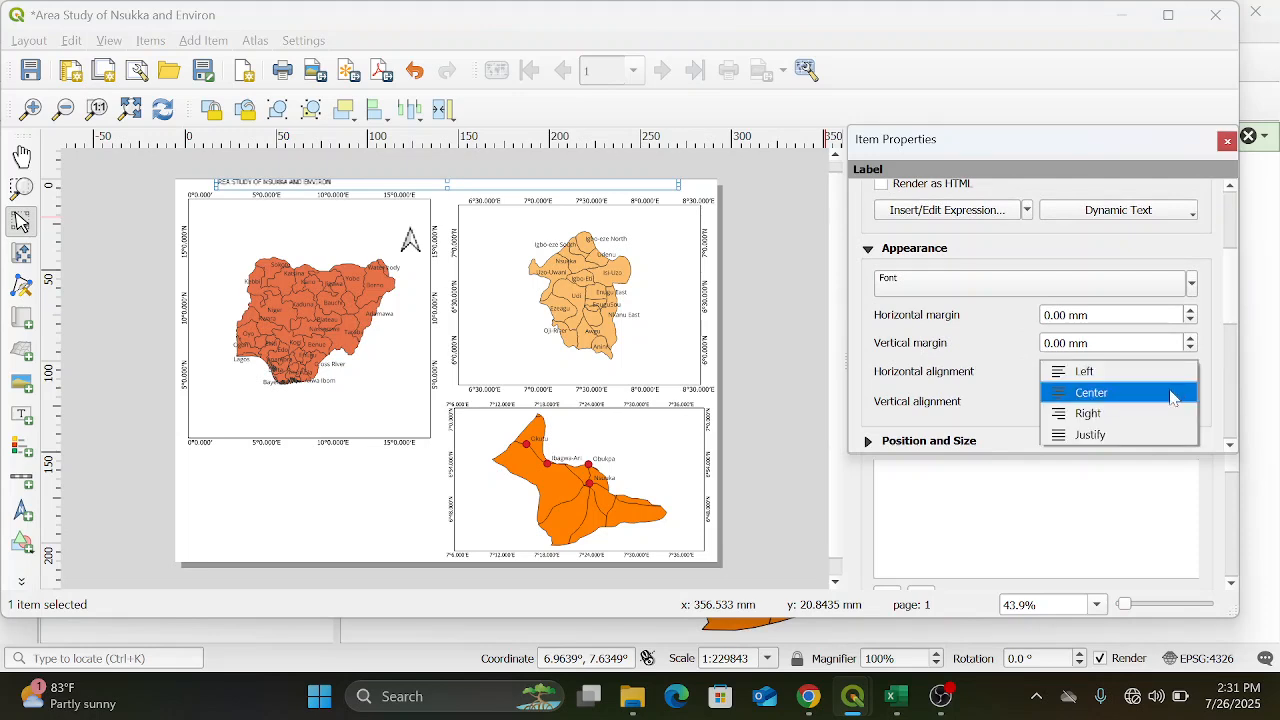
left_click(1170, 392)
left_click(1188, 409)
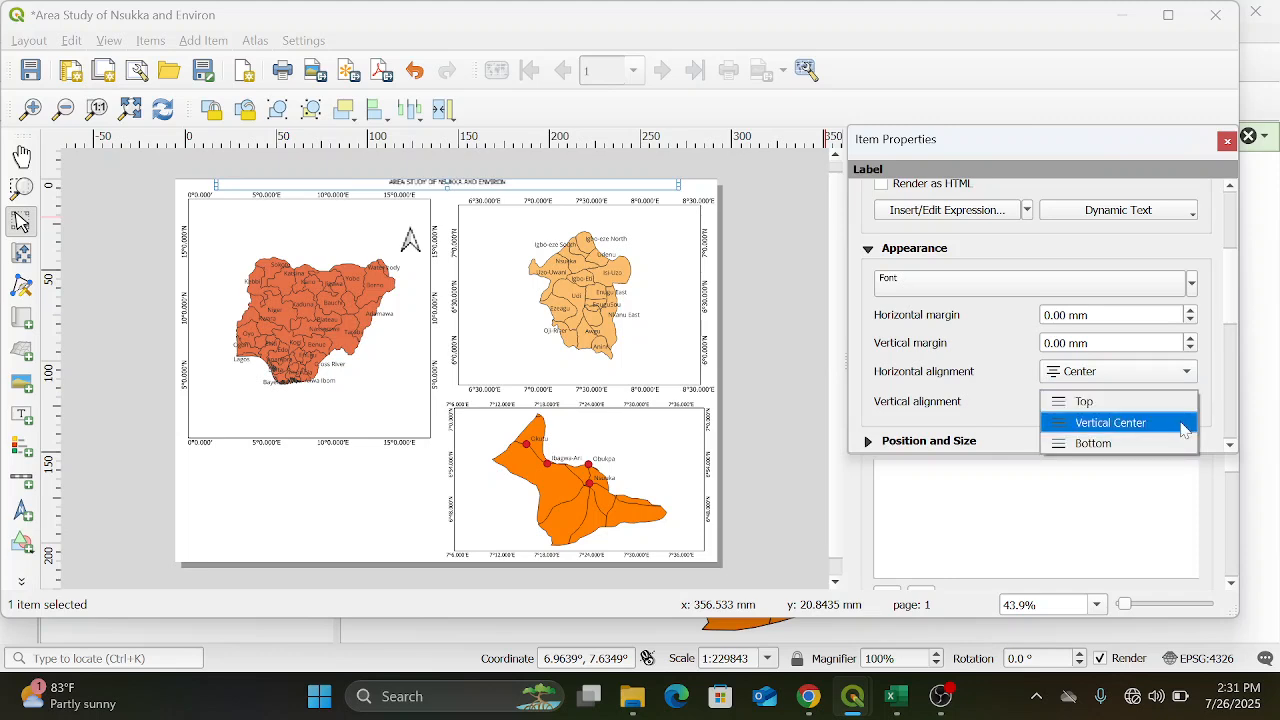
left_click(1183, 428)
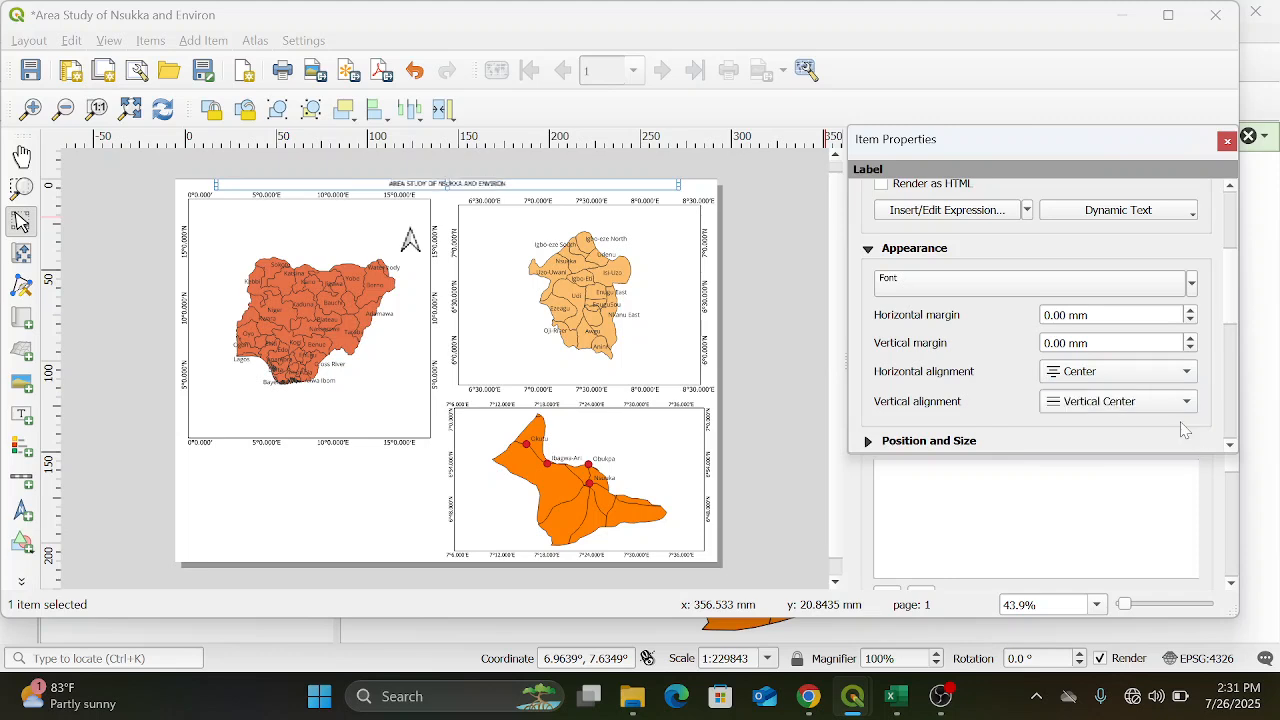
Set the title label's font size to 17 points
left_click(1116, 288)
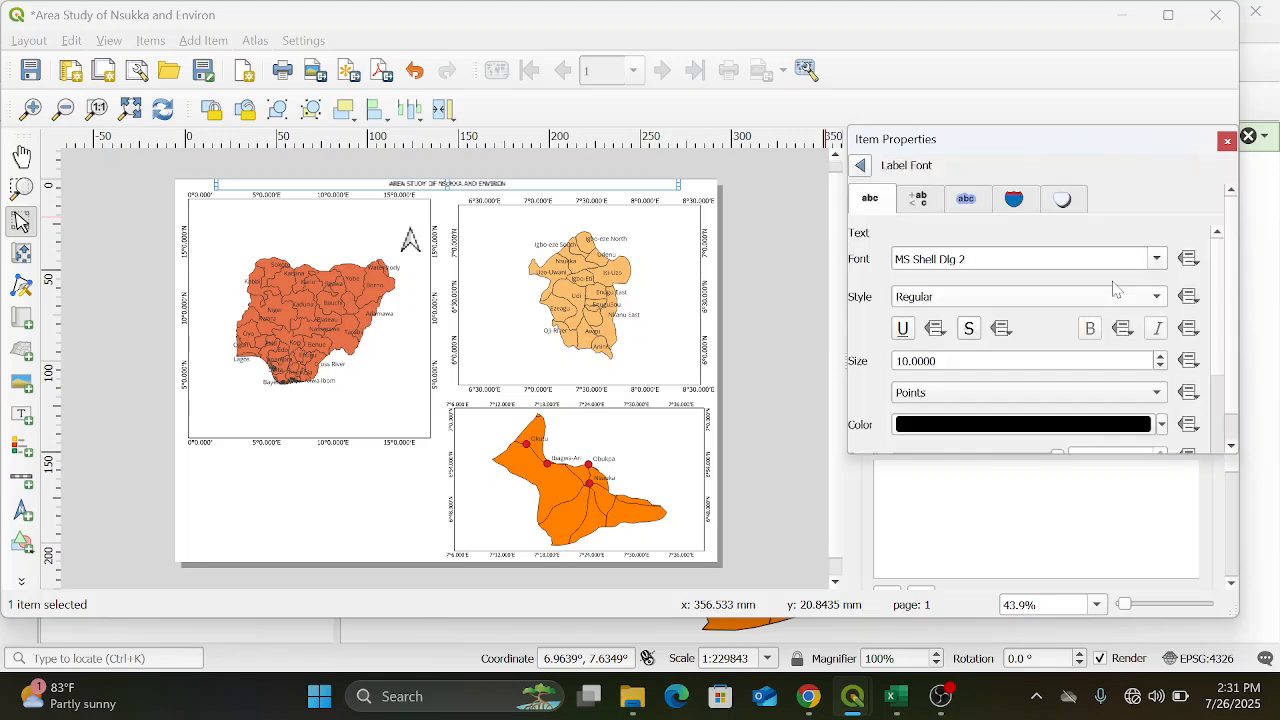
left_click(1160, 358)
left_click(1160, 359)
left_click(1160, 359)
left_click(1160, 359)
left_click(1160, 359)
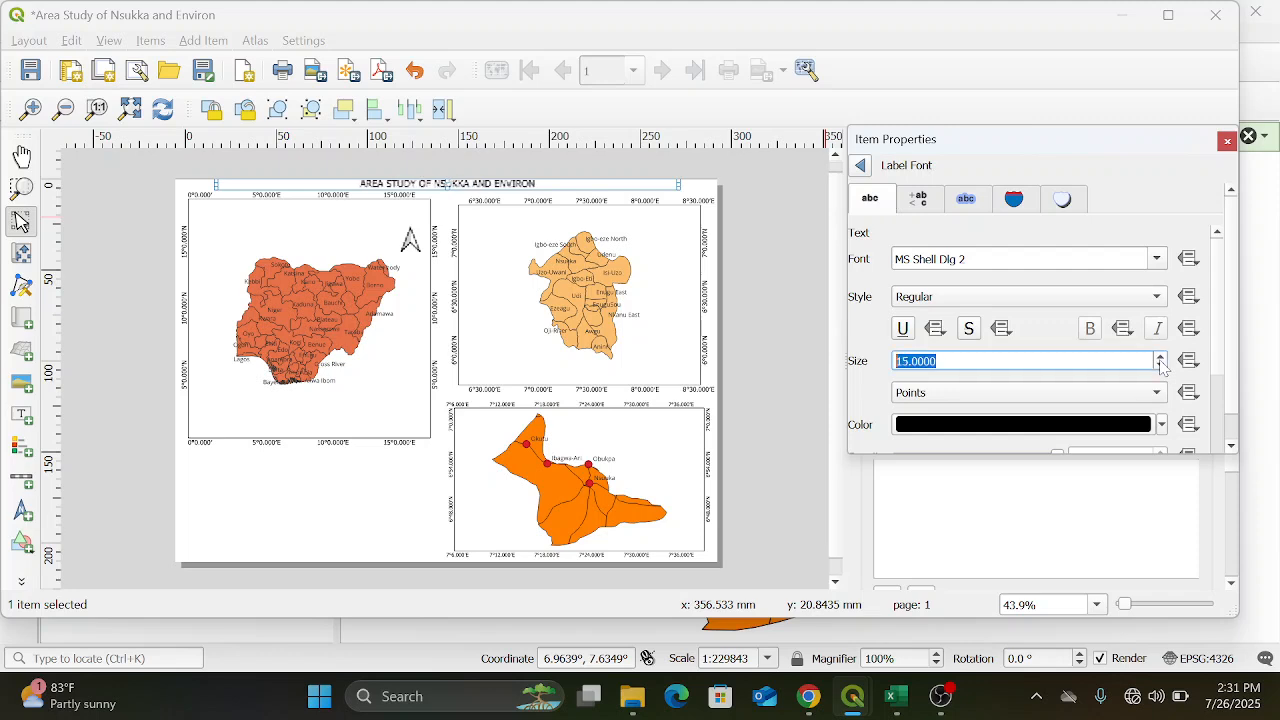
left_click(1160, 359)
left_click(1160, 359)
left_click(1160, 359)
left_click(1160, 359)
left_click(1160, 359)
left_click(1160, 359)
left_click(1160, 359)
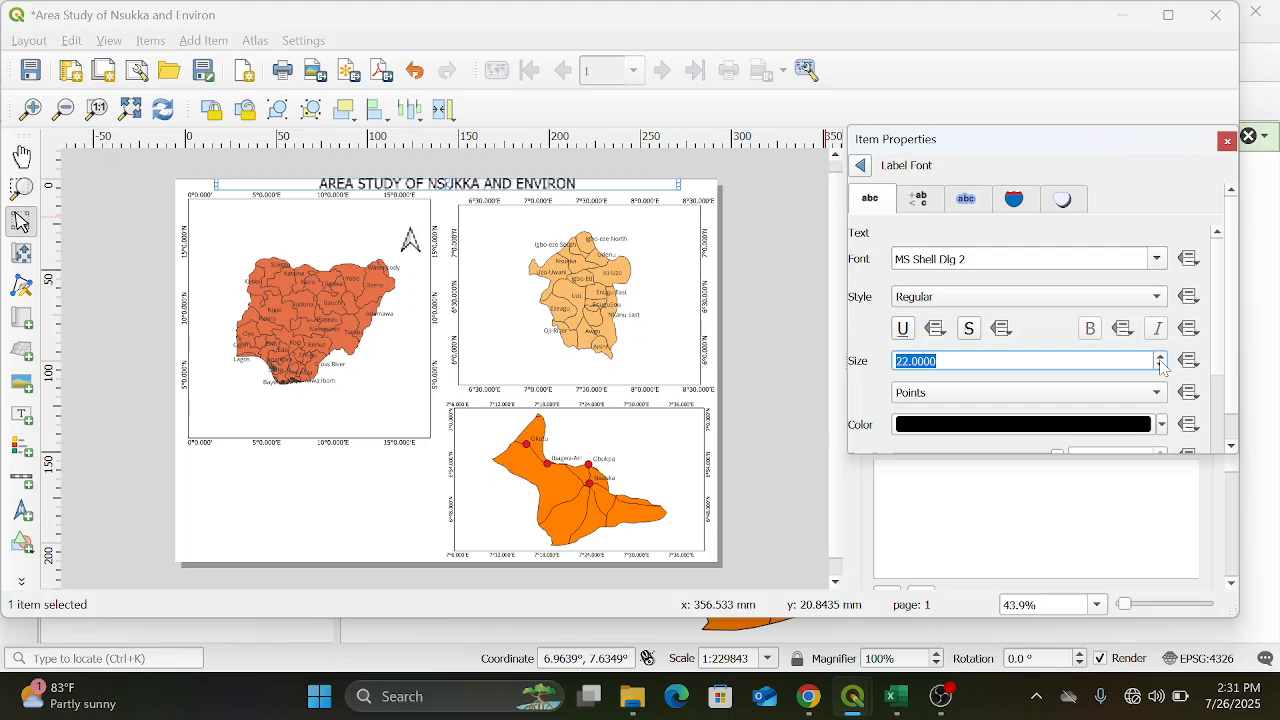
left_click(1160, 359)
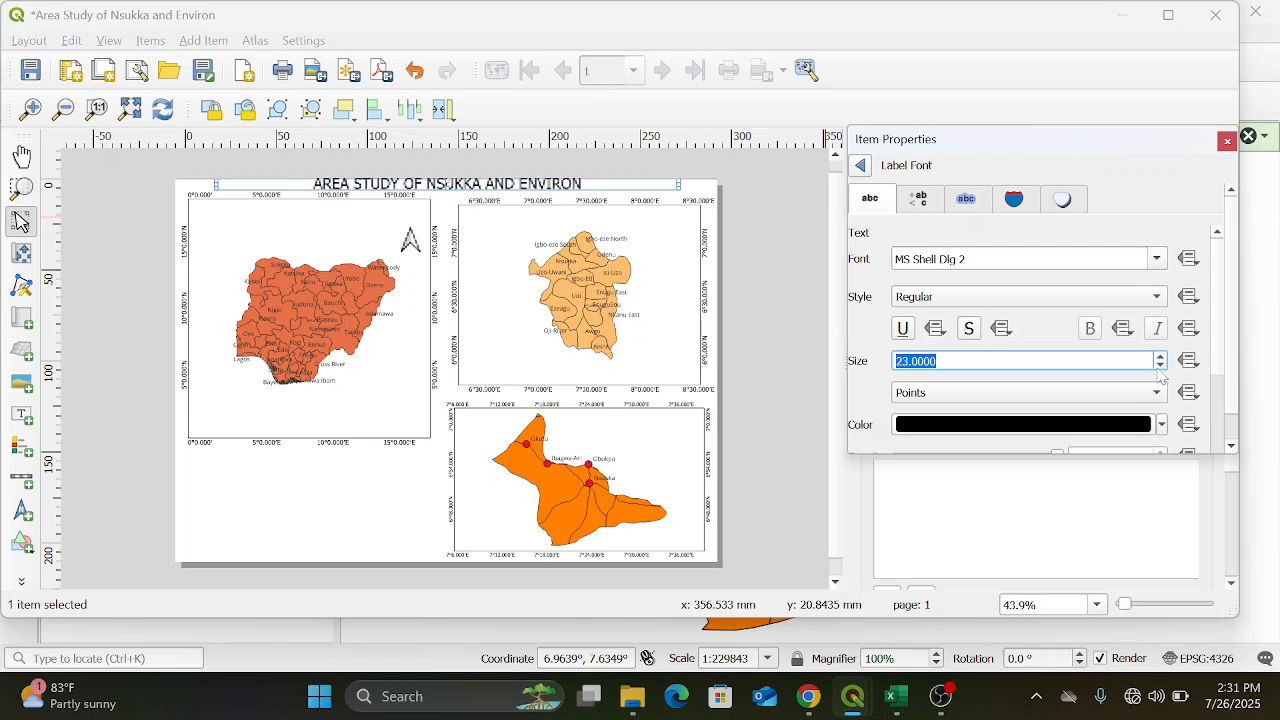
left_click(1161, 366)
left_click(1161, 366)
left_click(1161, 366)
left_click(1161, 366)
left_click(1161, 366)
left_click(1161, 366)
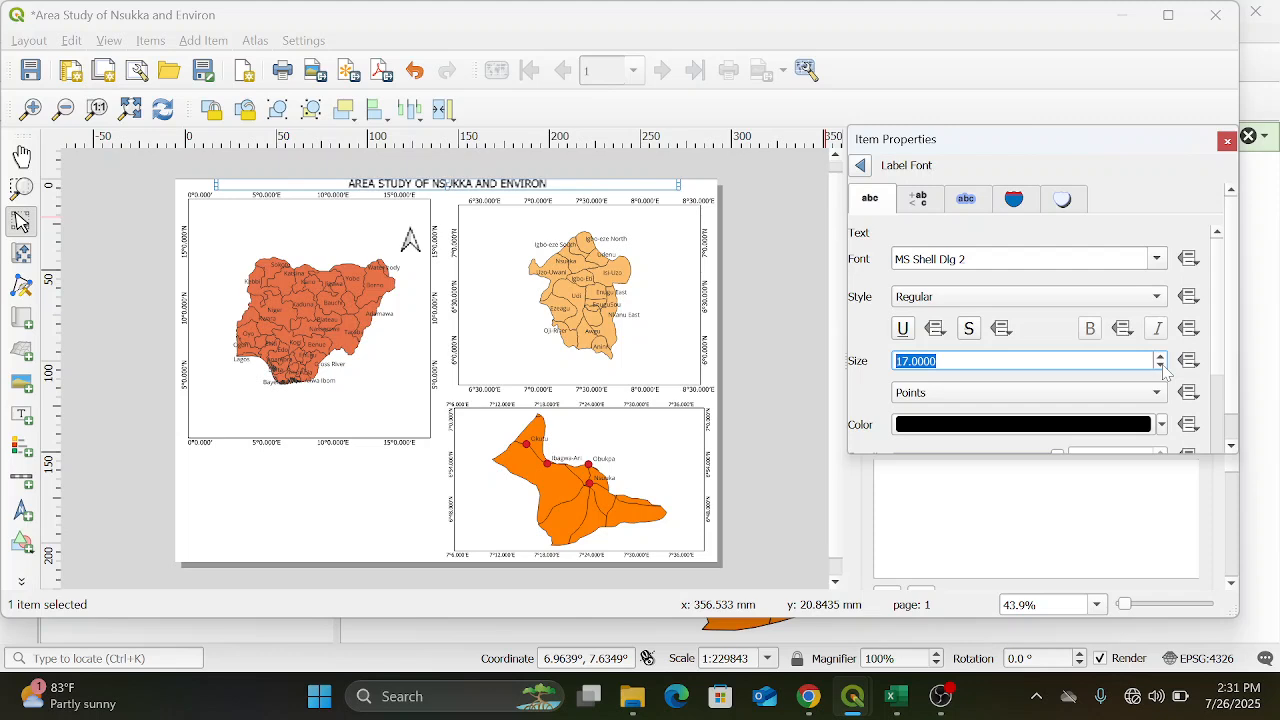
left_click(1161, 366)
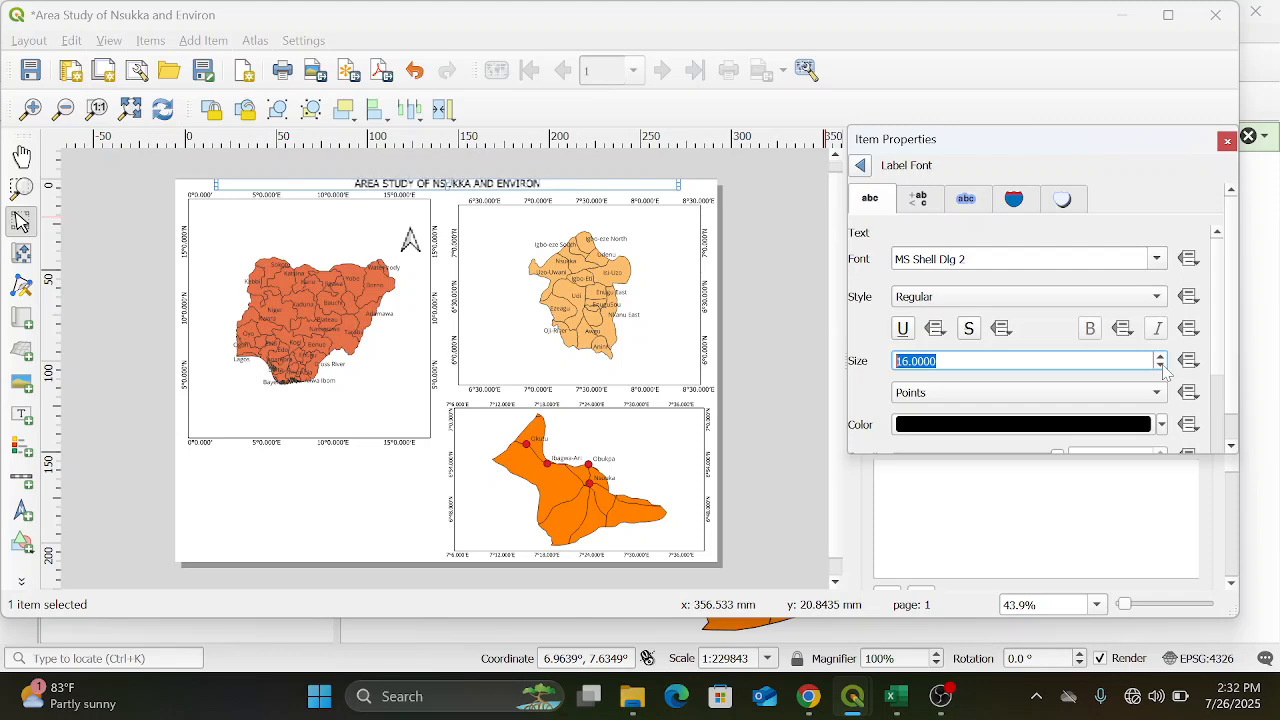
left_click(1161, 366)
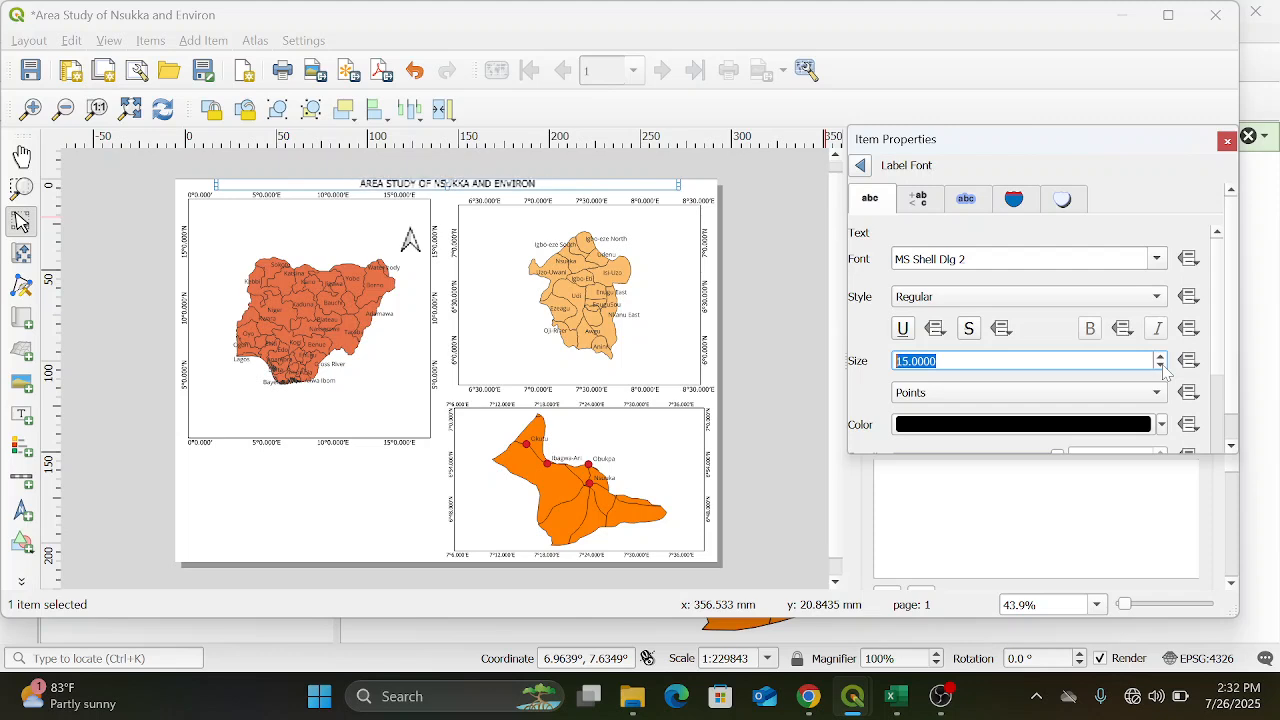
scroll(1163, 366, "up", 2)
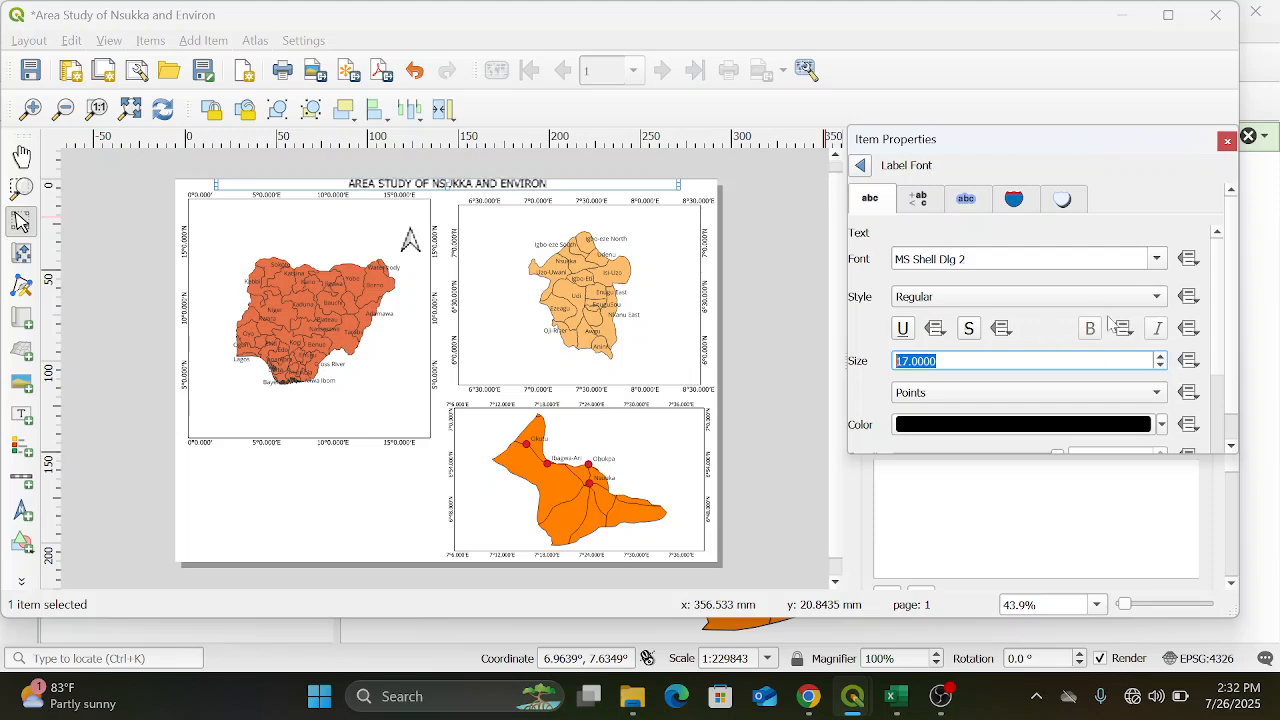
Set the title label's font style to Bold and return to the label's main properties
left_click(1156, 300)
left_click(1141, 320)
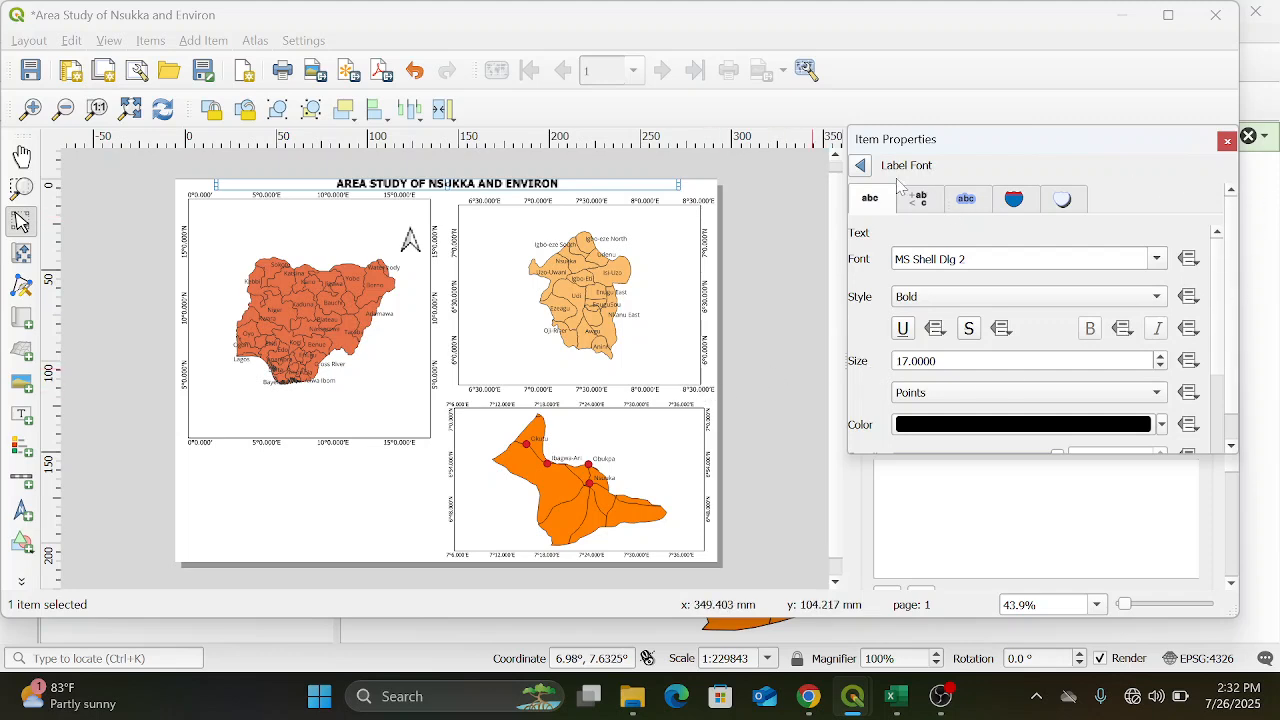
left_click(861, 170)
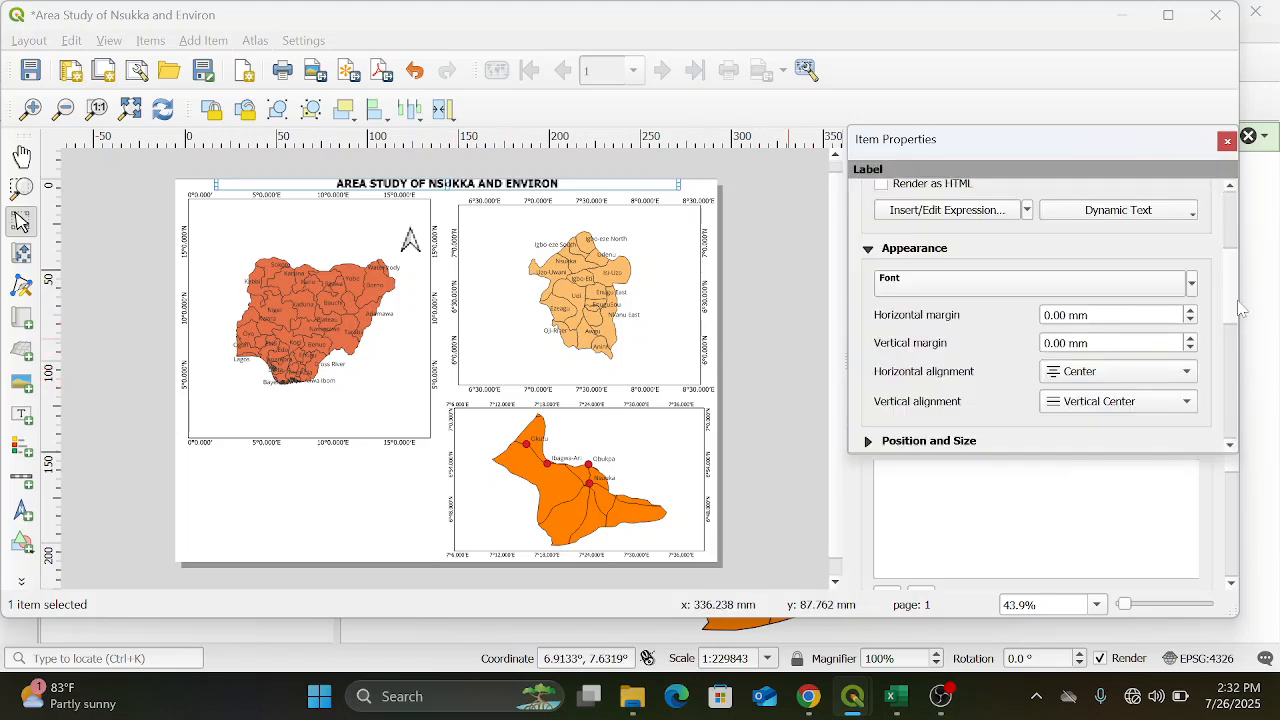
scroll(1234, 308, "up", 5)
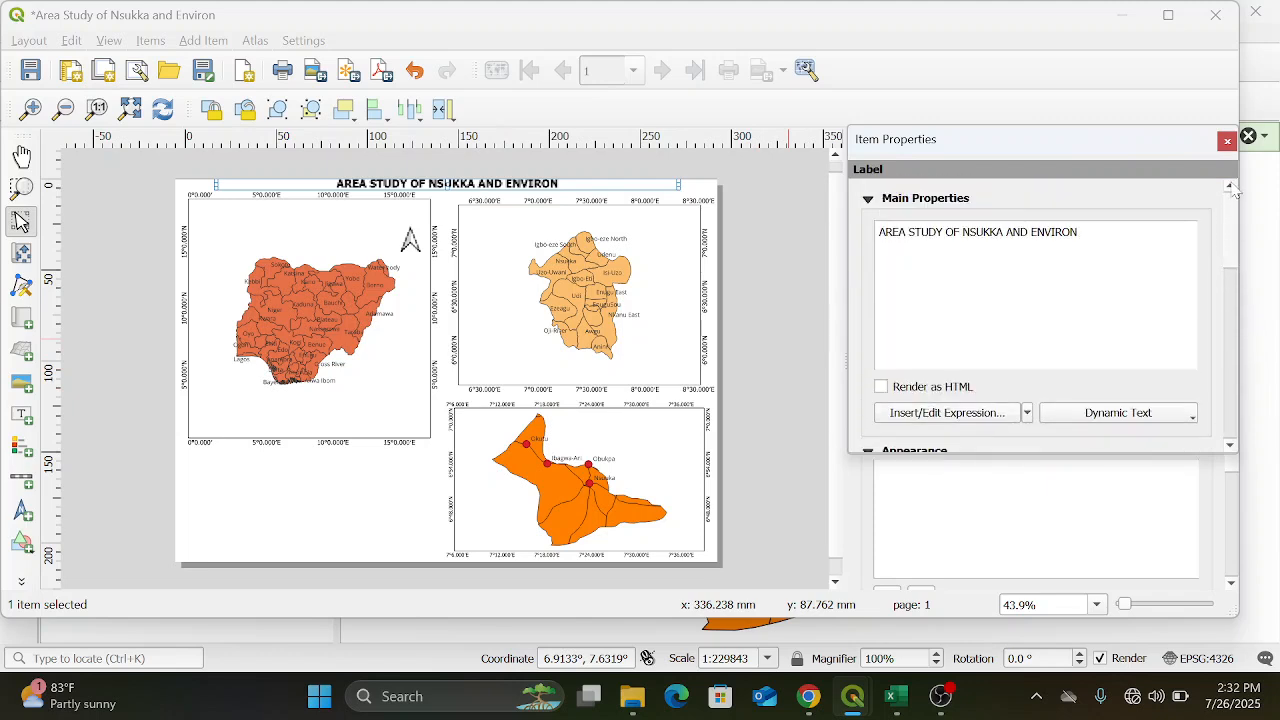
scroll(1236, 270, "down", 3)
scroll(1237, 230, "up", 3)
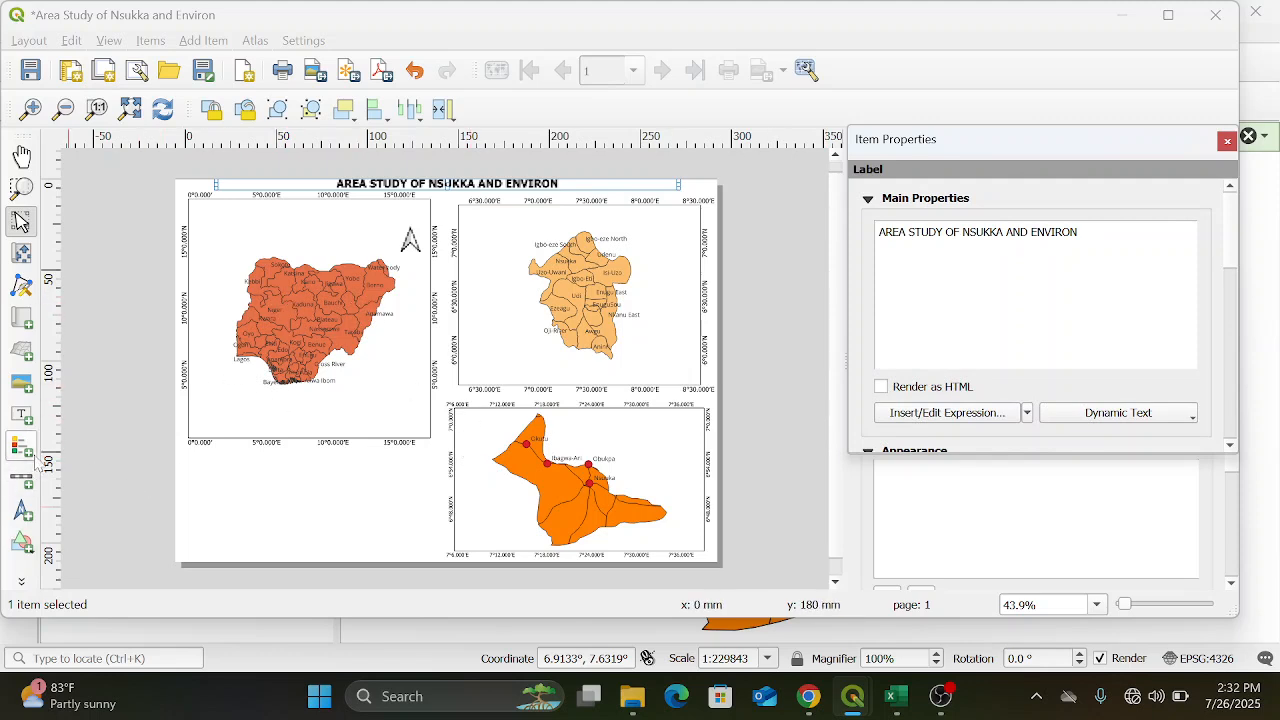
Add a small text label just above the north arrow on the Nigeria map and replace its placeholder text with "N"
left_click(24, 416)
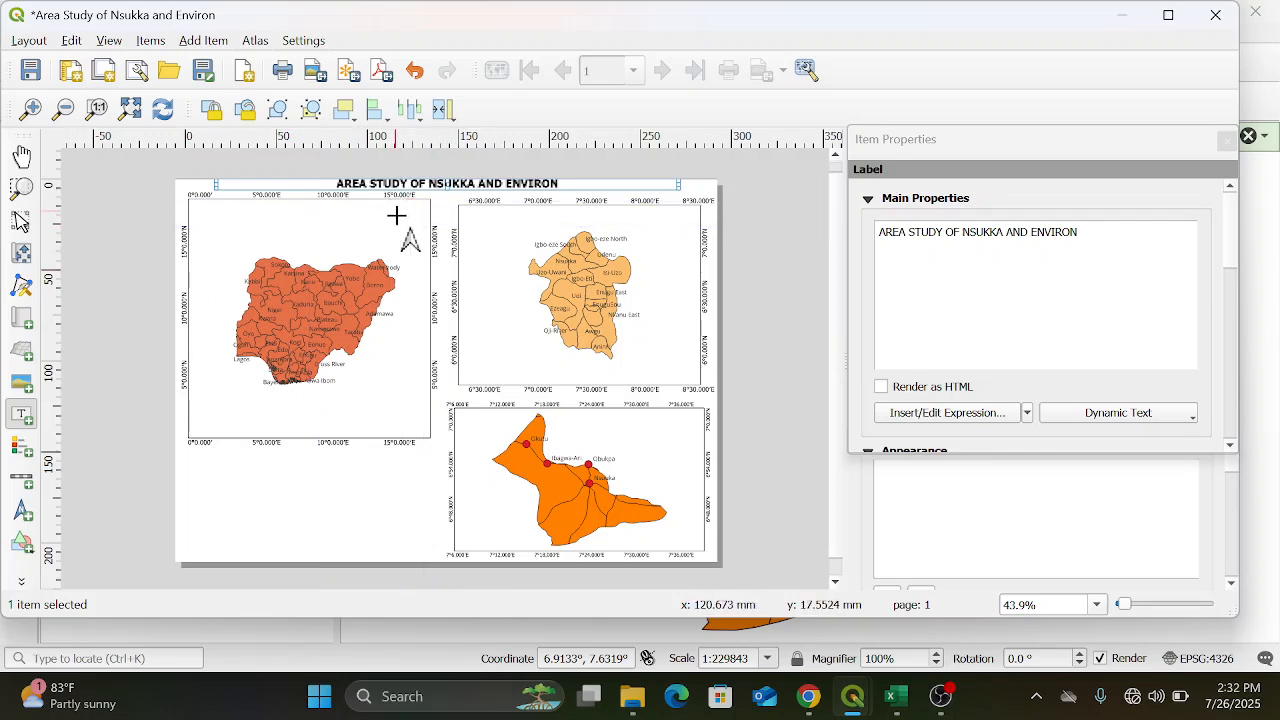
mouse_move(404, 212)
left_mouse_down()
mouse_move(415, 205)
mouse_move(416, 226)
left_mouse_up()
left_click(20, 220)
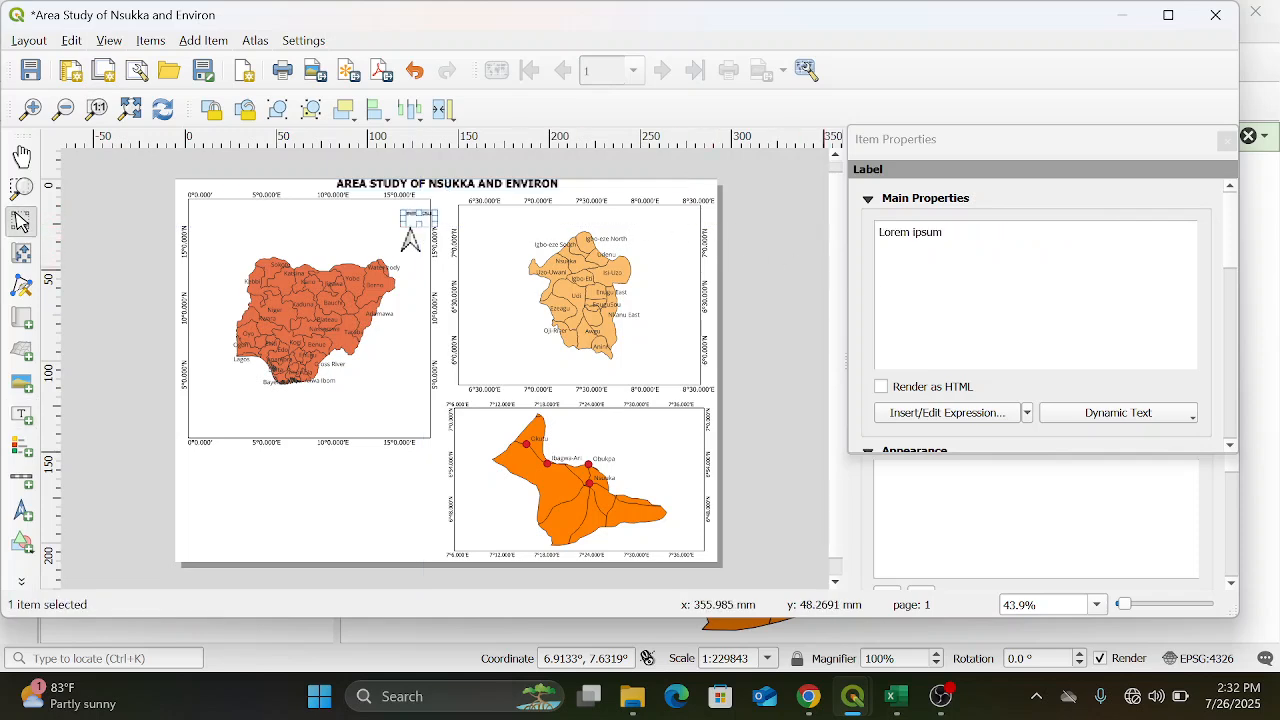
key("BackSpace")
key("BackSpace")
key("BackSpace")
key("BackSpace")
key("BackSpace")
key("BackSpace")
key("BackSpace")
key("BackSpace")
key("BackSpace")
key("BackSpace")
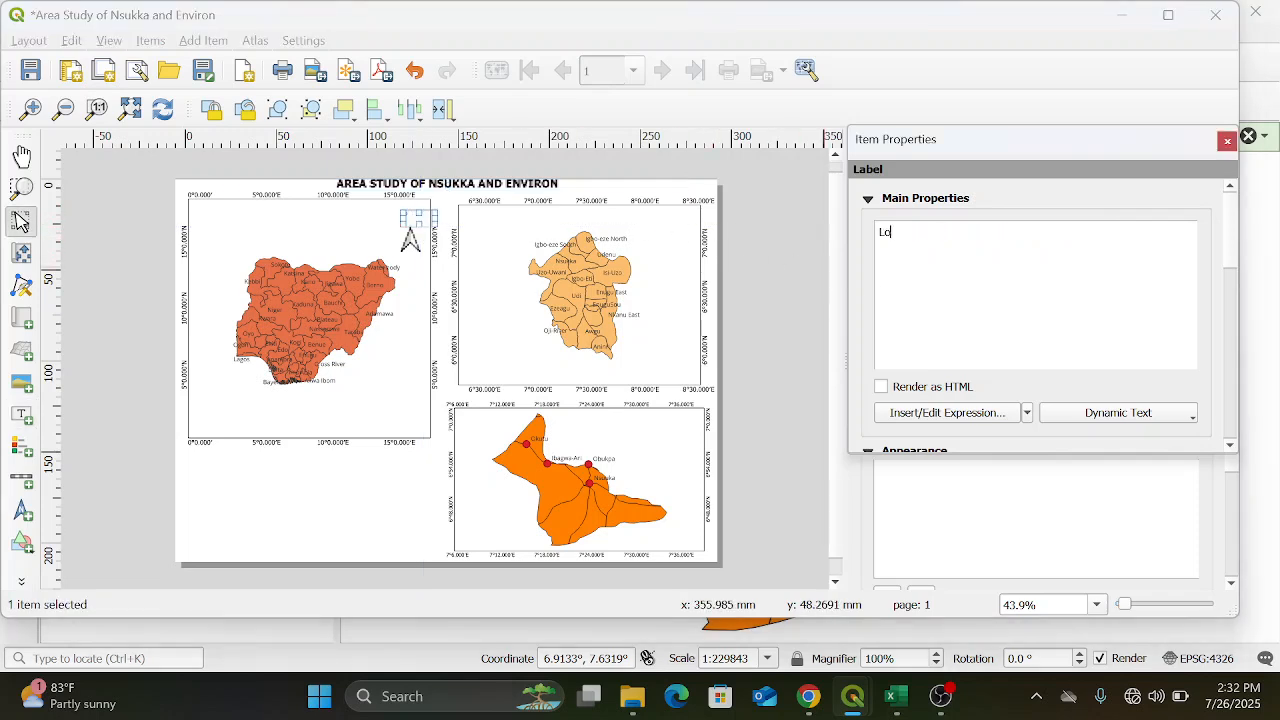
type("N")
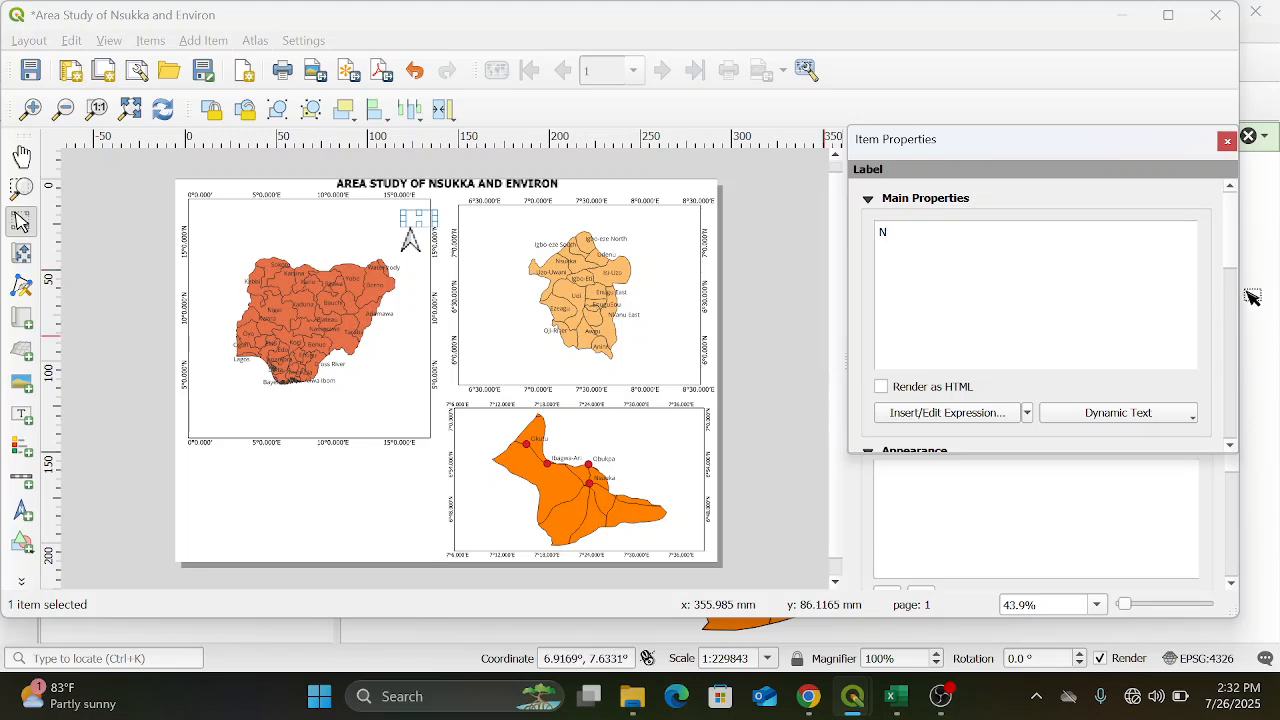
Center the "N" label's text horizontally and vertically, and move the label so the letter sits directly over the north arrow
scroll(1234, 263, "down", 5)
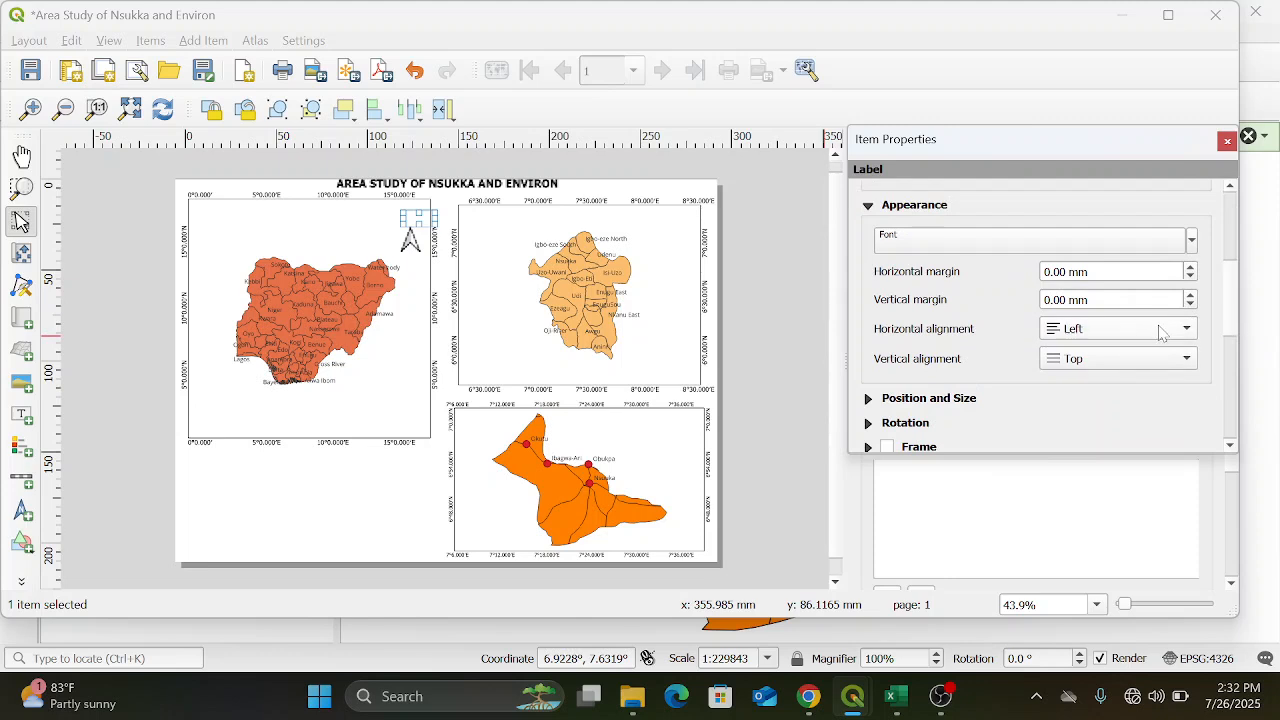
left_click(1160, 330)
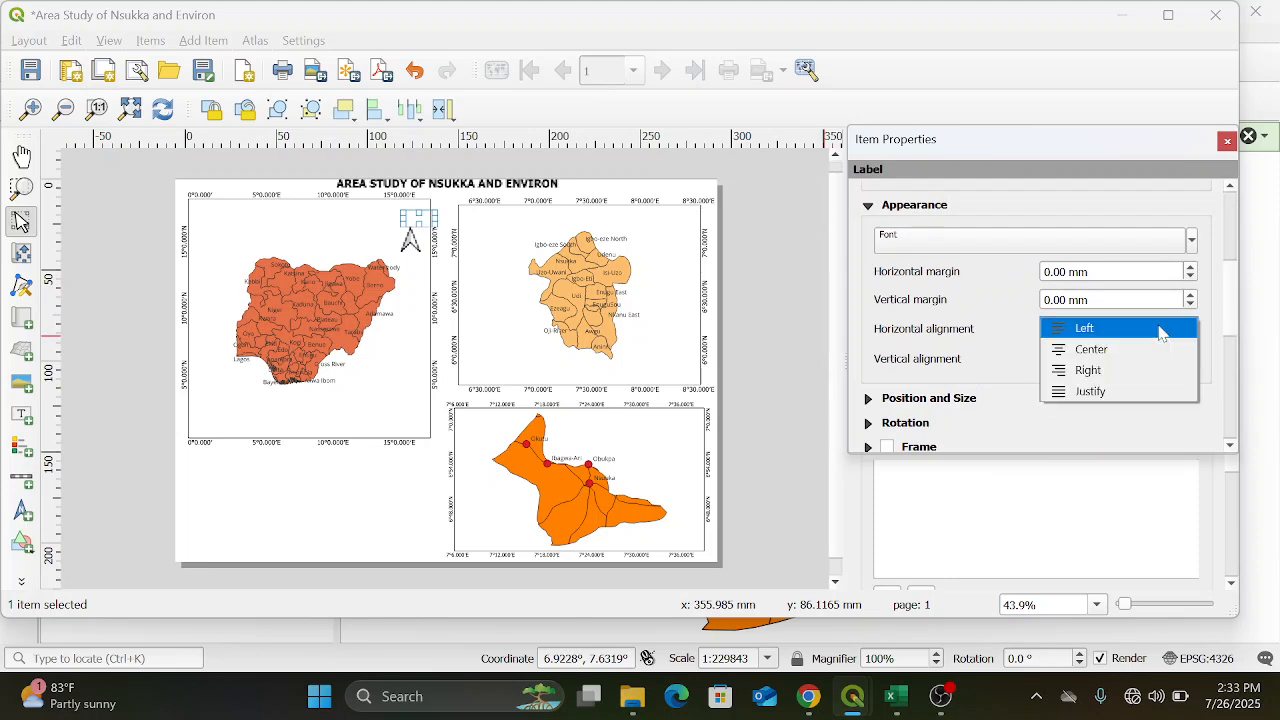
left_click(1148, 350)
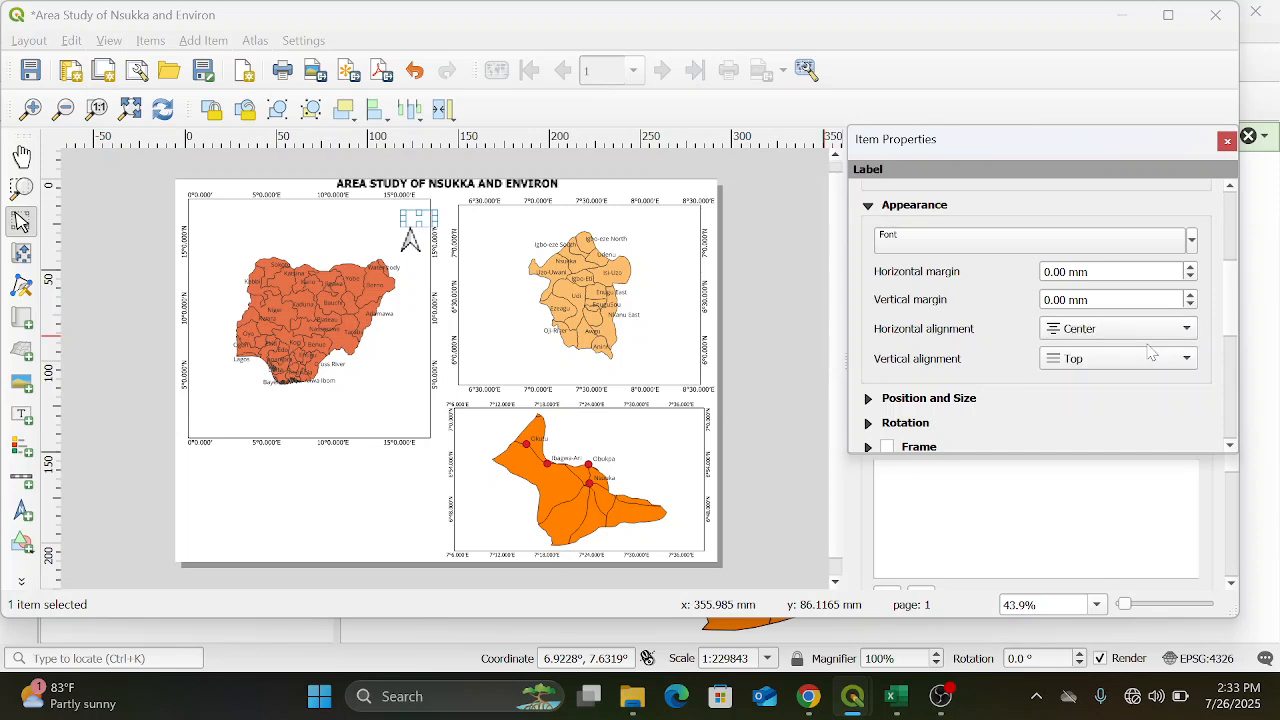
left_click(1157, 366)
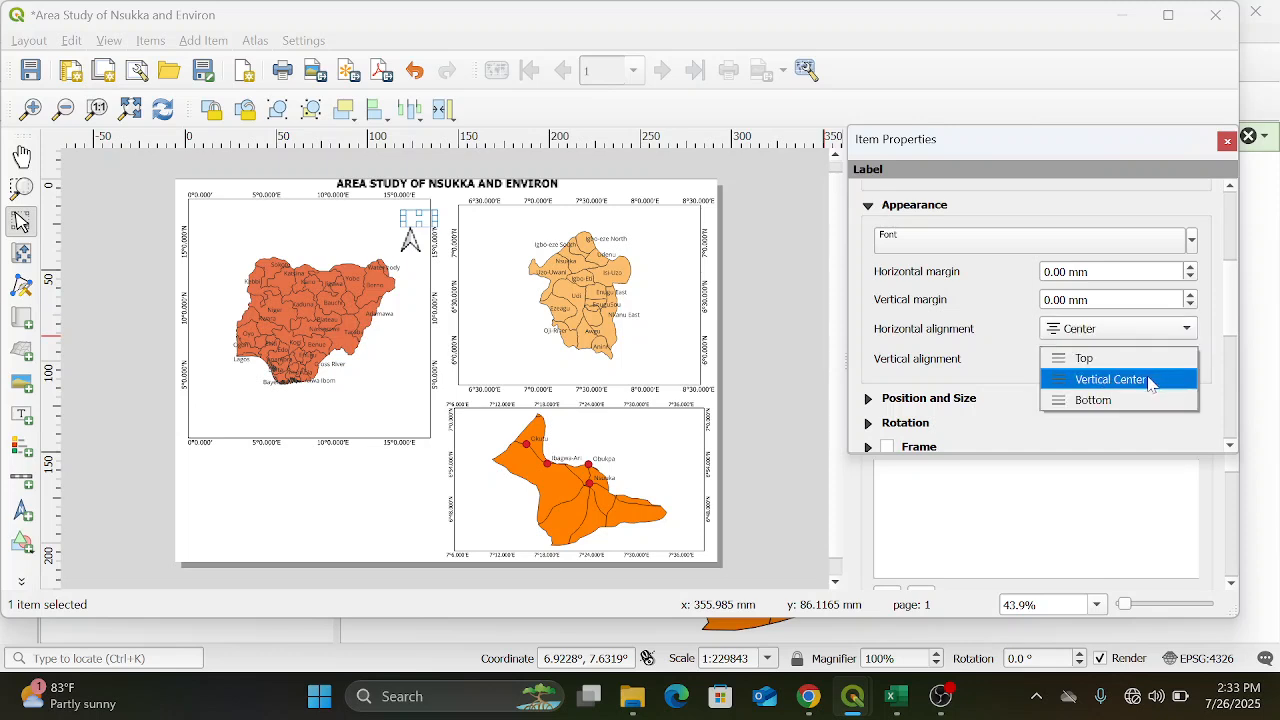
left_click(1150, 380)
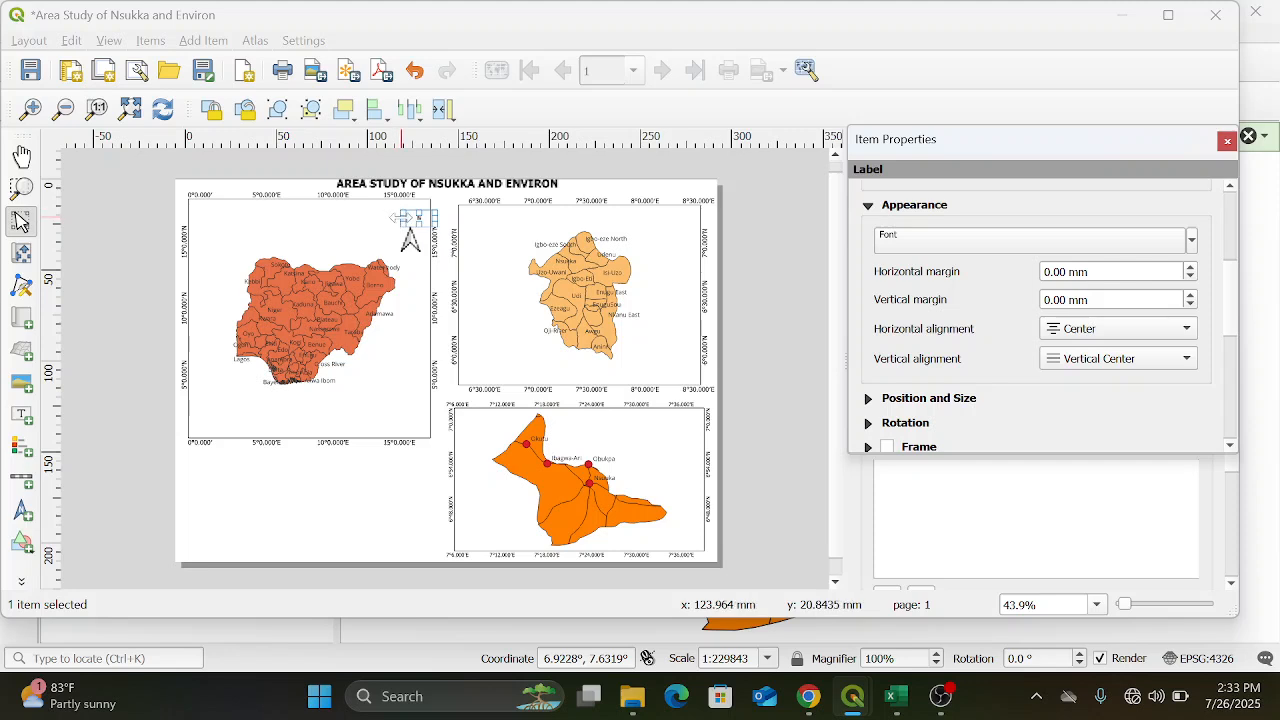
left_click_drag(425, 224, 397, 218)
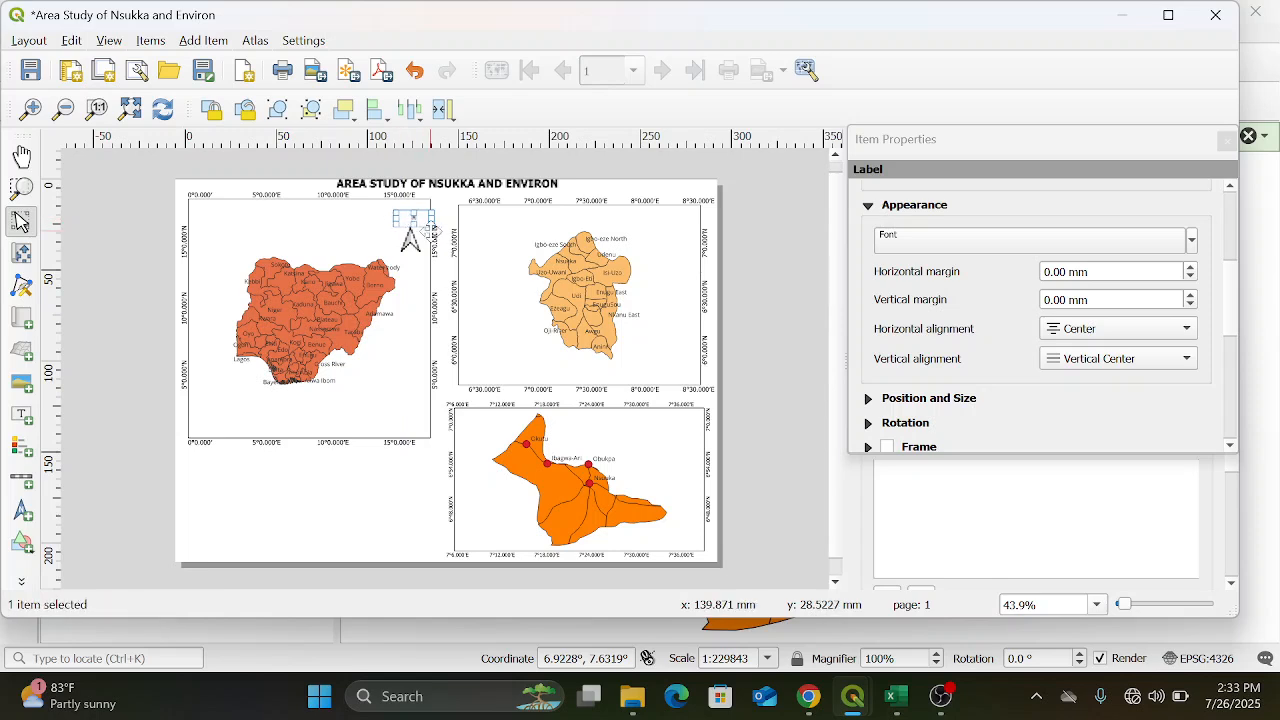
left_click_drag(403, 218, 397, 218)
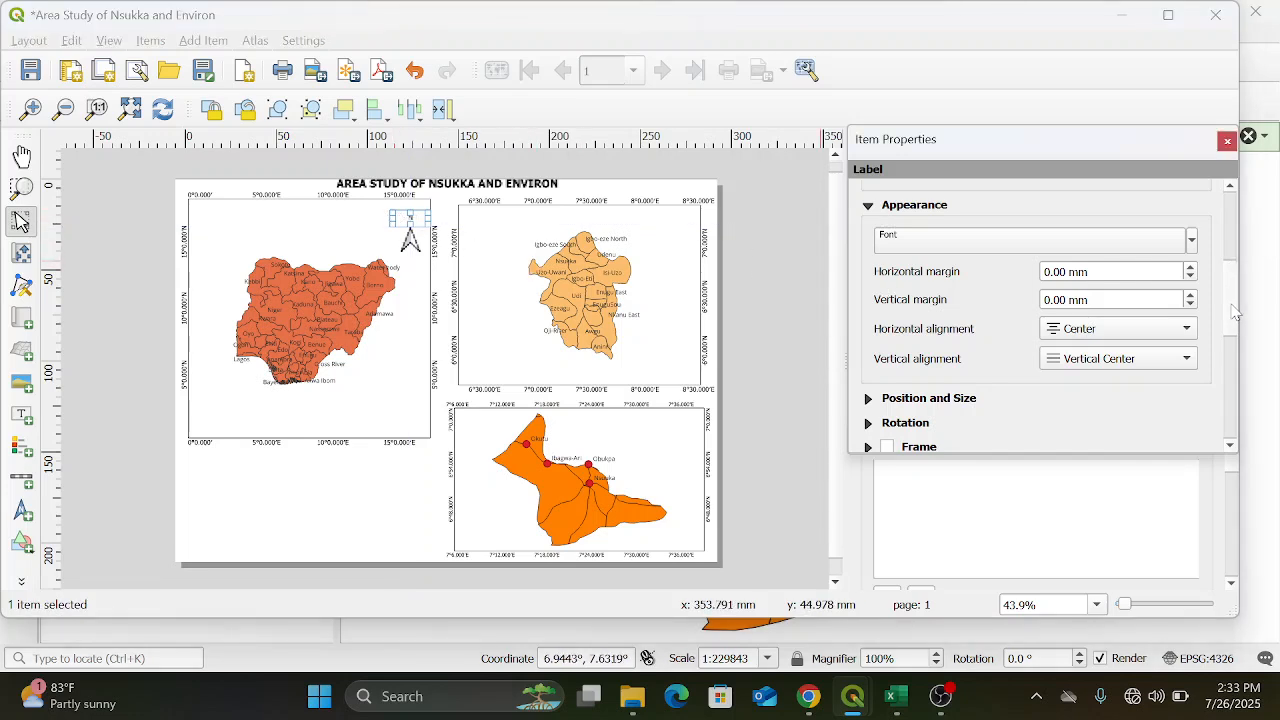
Increase the "N" label's font size to 15 points and deselect the label
left_click(1191, 250)
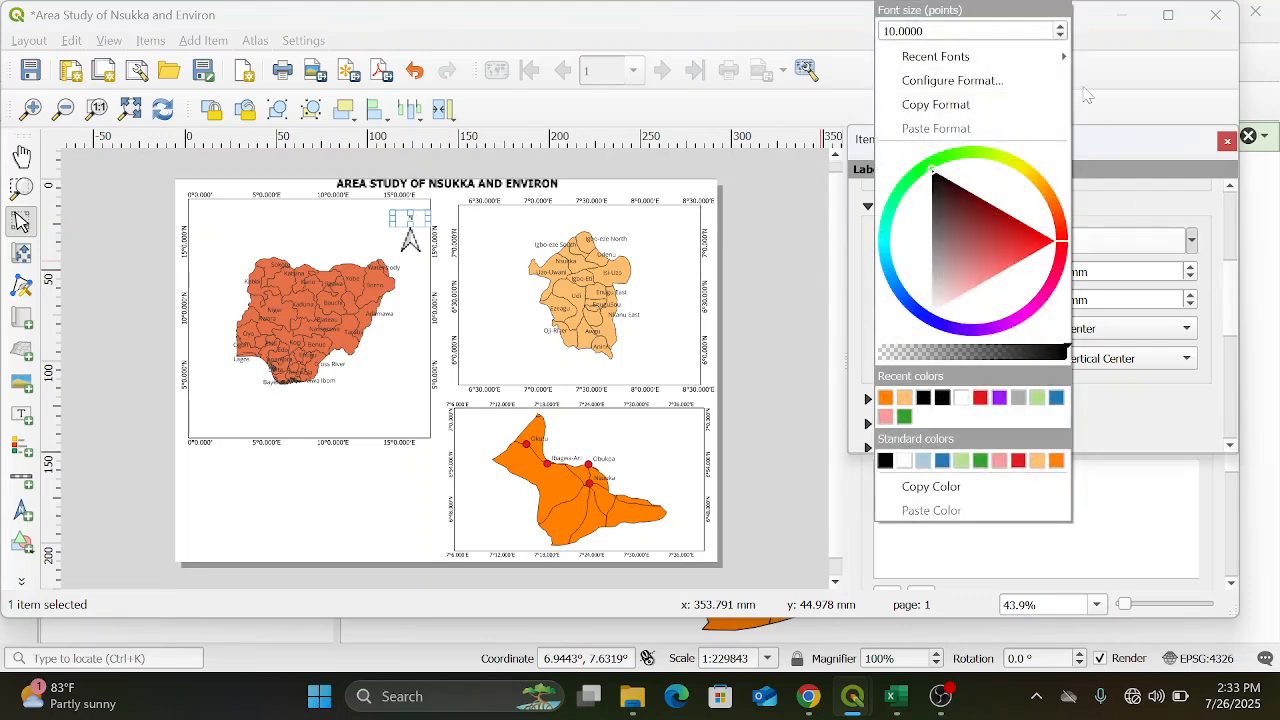
left_click(1060, 27)
left_click(1060, 28)
left_click(1060, 28)
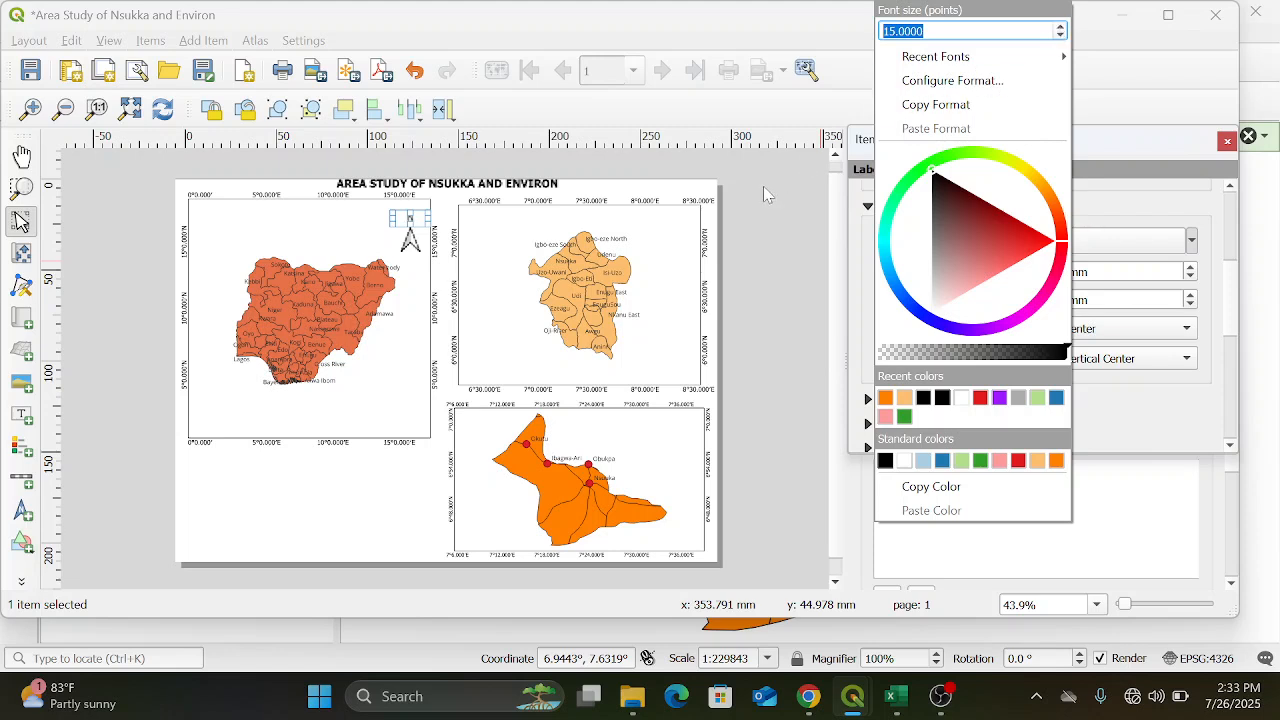
left_click(340, 512)
left_click(340, 512)
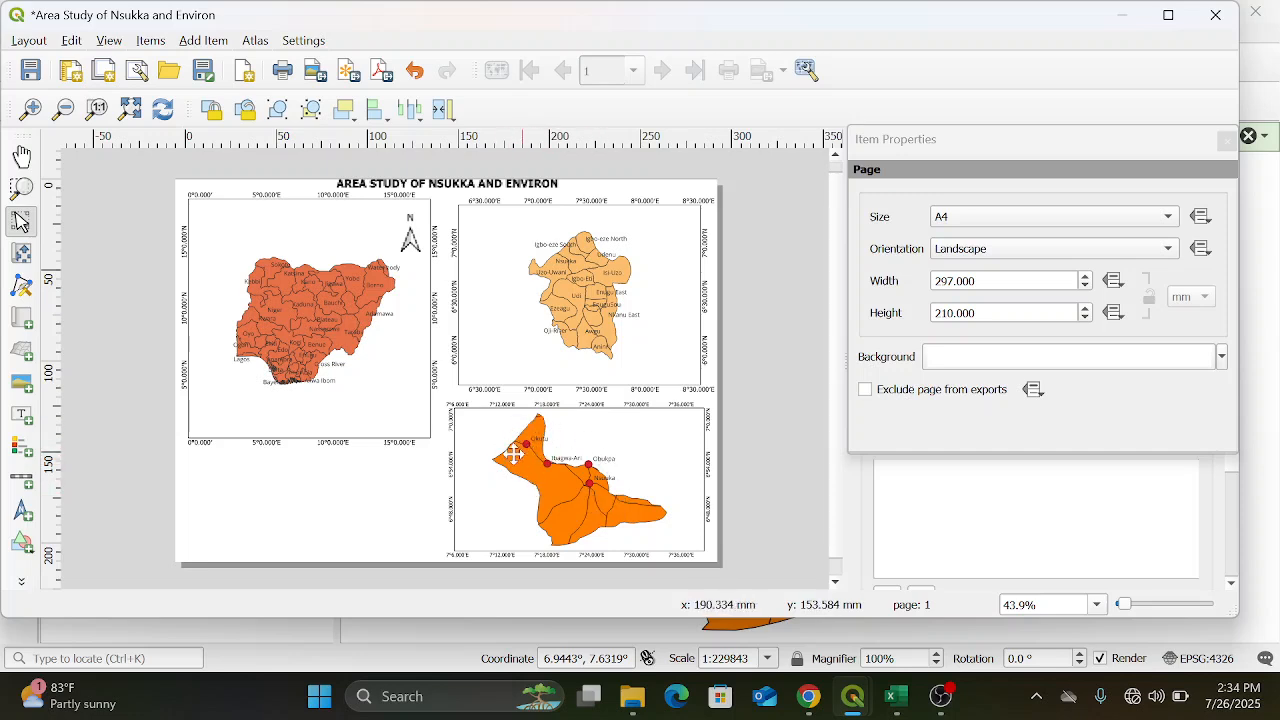
Add a legend in the empty area below the Nigeria map and turn off its automatic updating
left_click(21, 449)
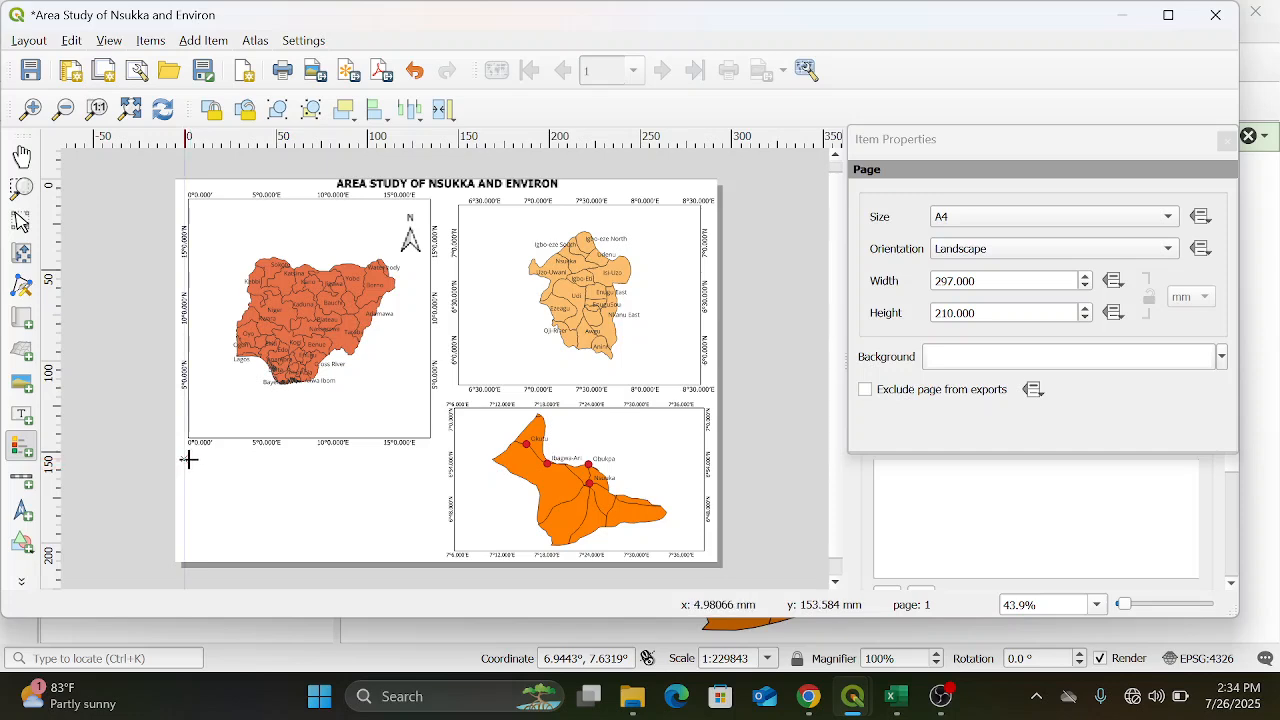
mouse_move(189, 459)
left_mouse_down()
mouse_move(317, 483)
mouse_move(431, 526)
mouse_move(432, 555)
left_mouse_up()
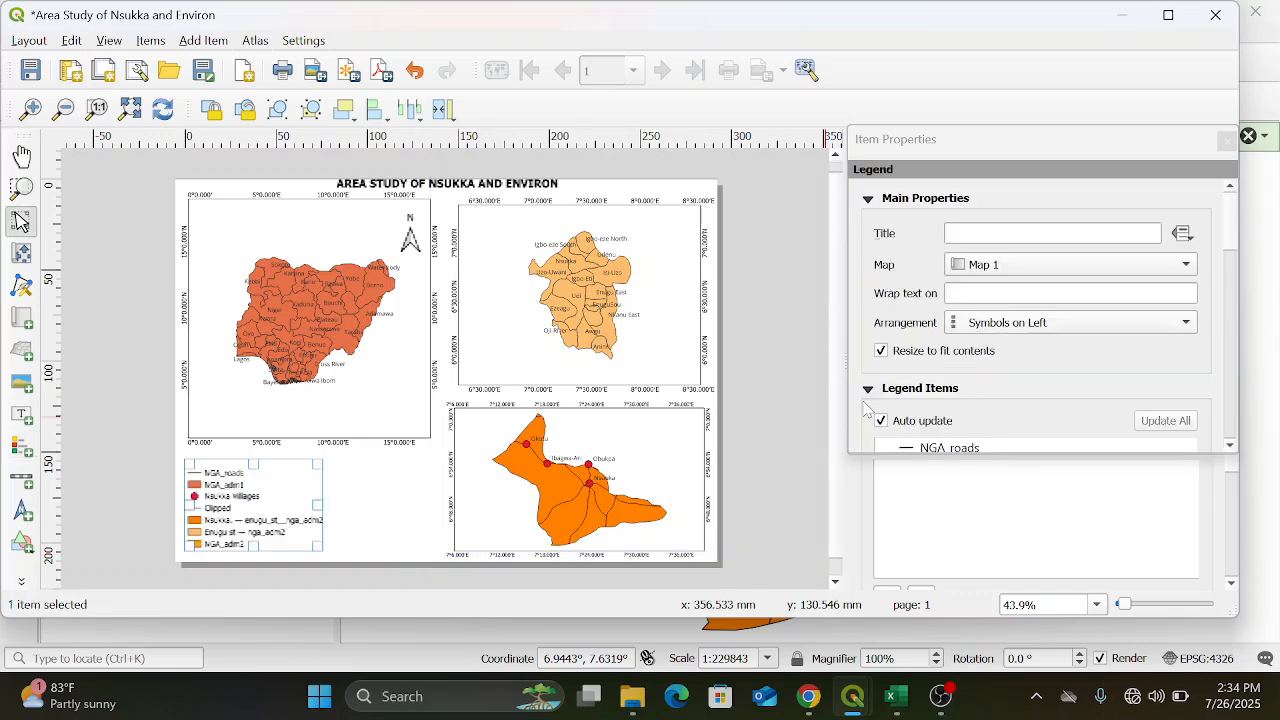
mouse_move(1233, 242)
left_mouse_down()
mouse_move(1240, 287)
mouse_move(1242, 252)
left_mouse_up()
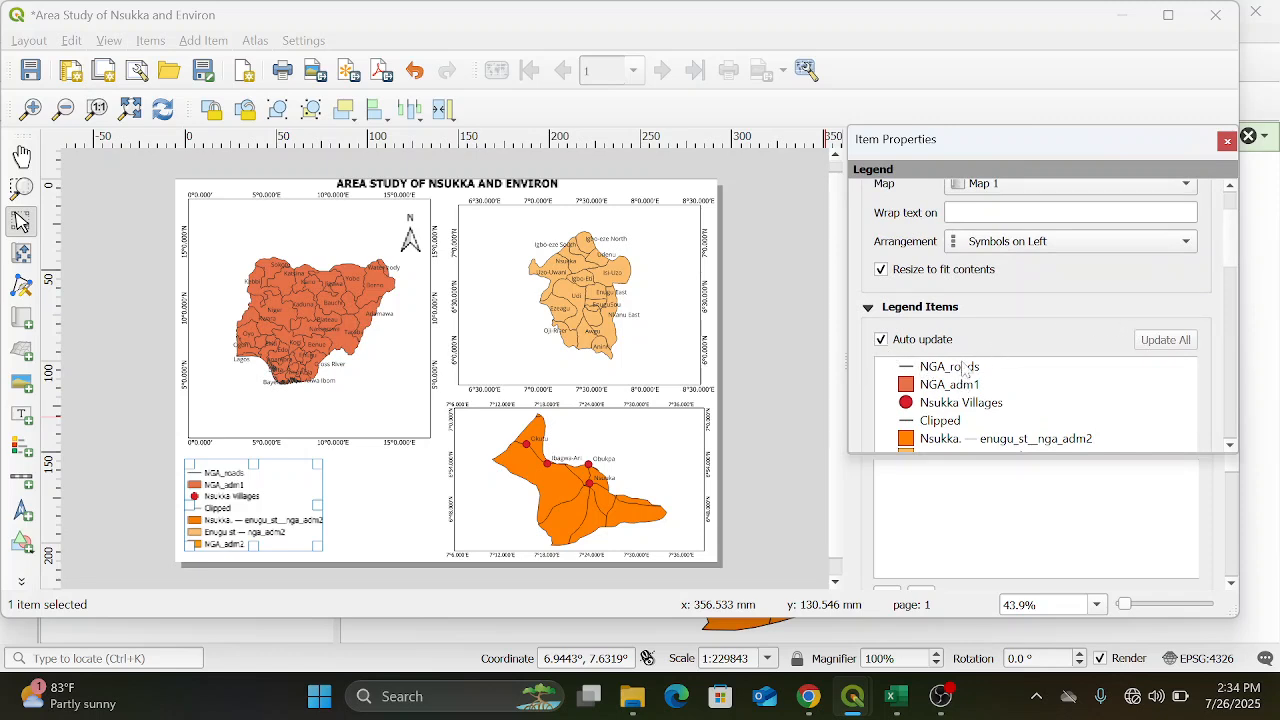
left_click(881, 340)
Remove the NGA_adm2 entry from the legend items
left_click_drag(1227, 251, 1237, 298)
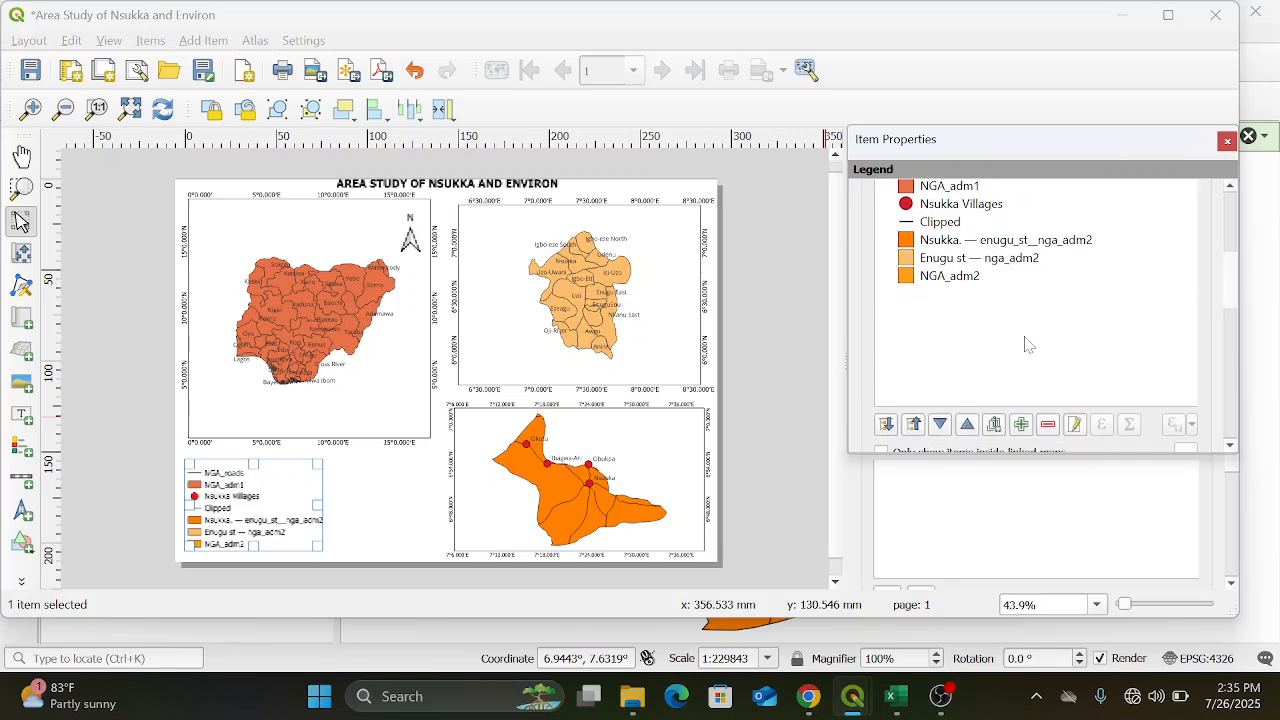
left_click(953, 278)
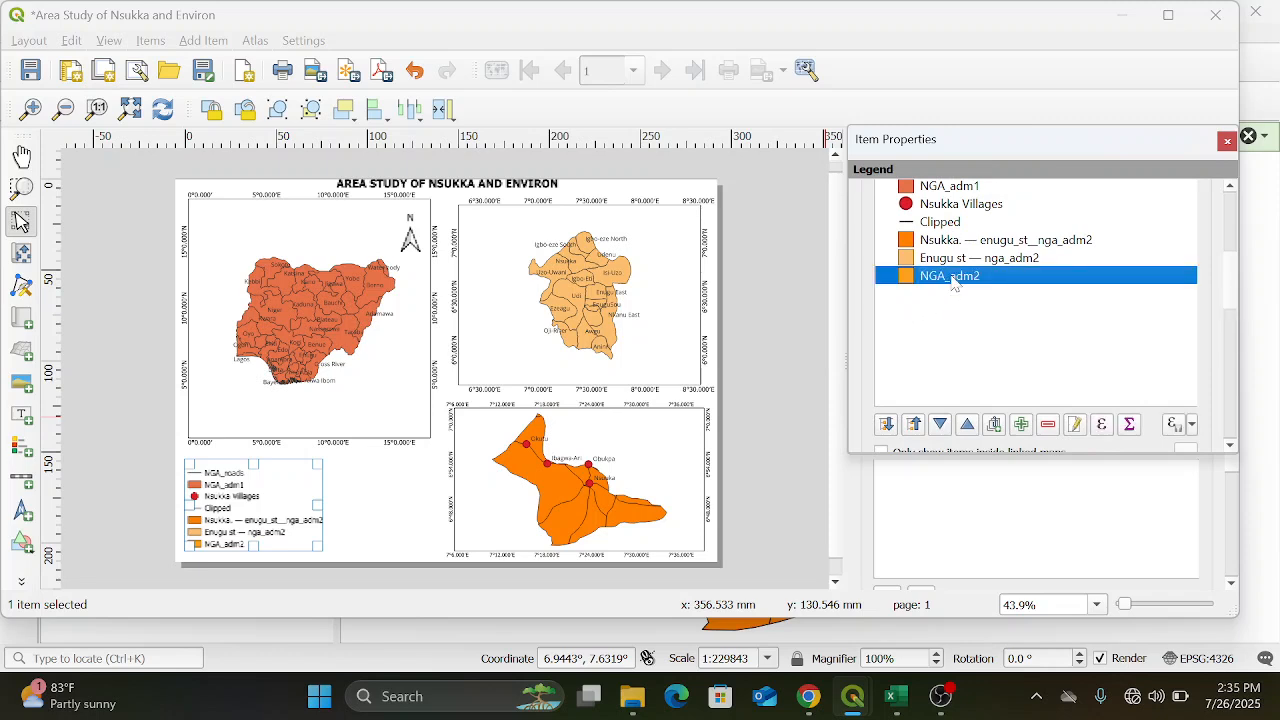
left_click(1048, 425)
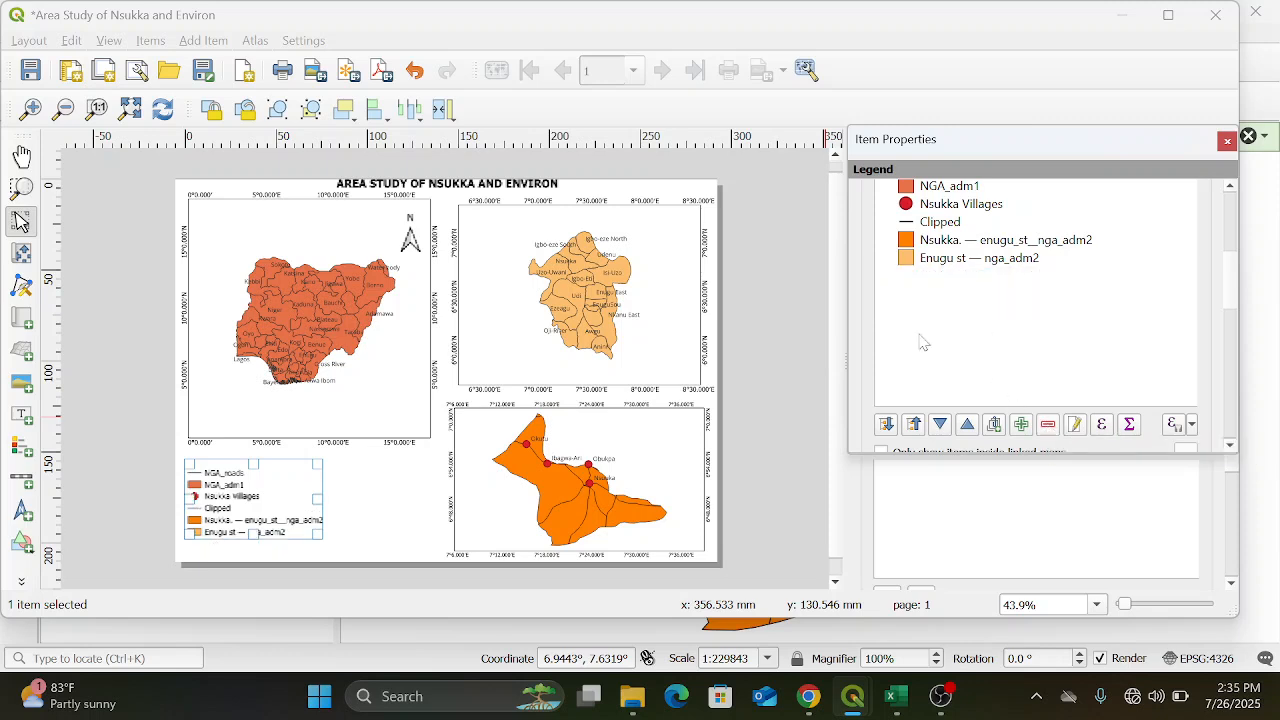
Rename the legend entry "Enugu st — nga_adm2" as "Enugu State" and return to the legend items
double_click(975, 260)
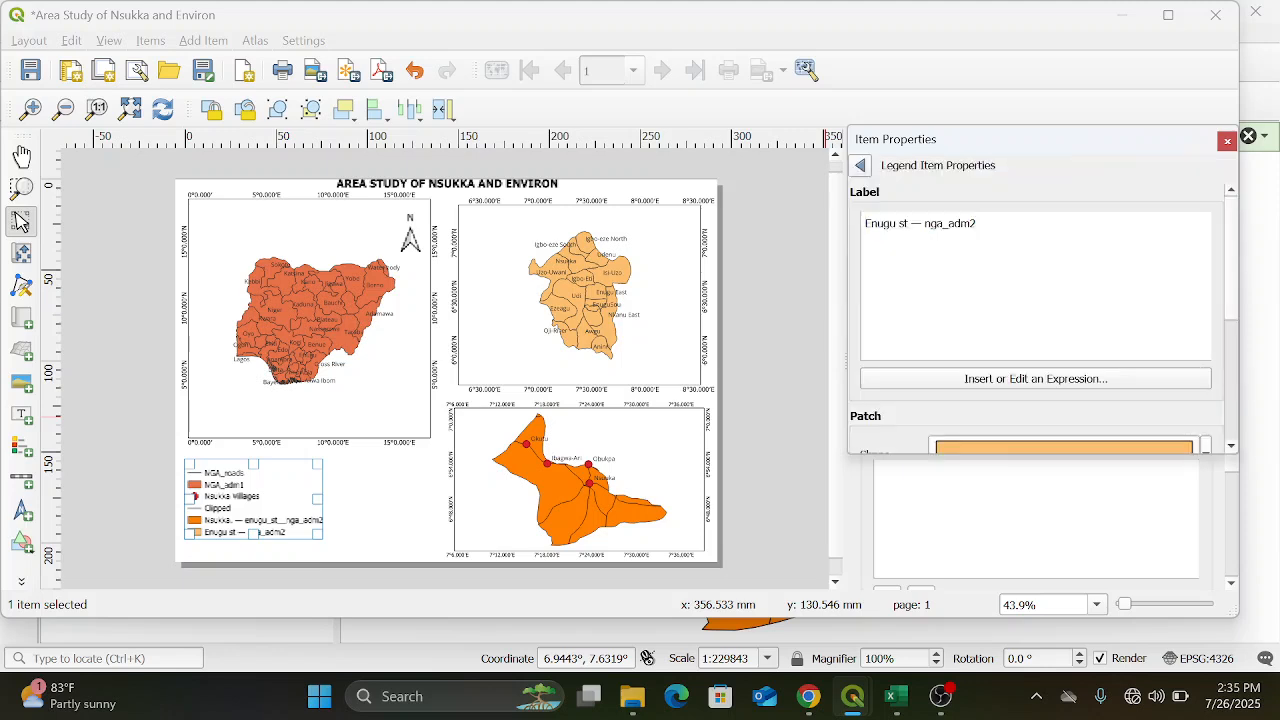
key("BackSpace")
key("BackSpace")
key("BackSpace")
key("BackSpace")
key("BackSpace")
key("BackSpace")
key("BackSpace")
key("BackSpace")
key("BackSpace")
key("BackSpace")
key("BackSpace")
key("BackSpace")
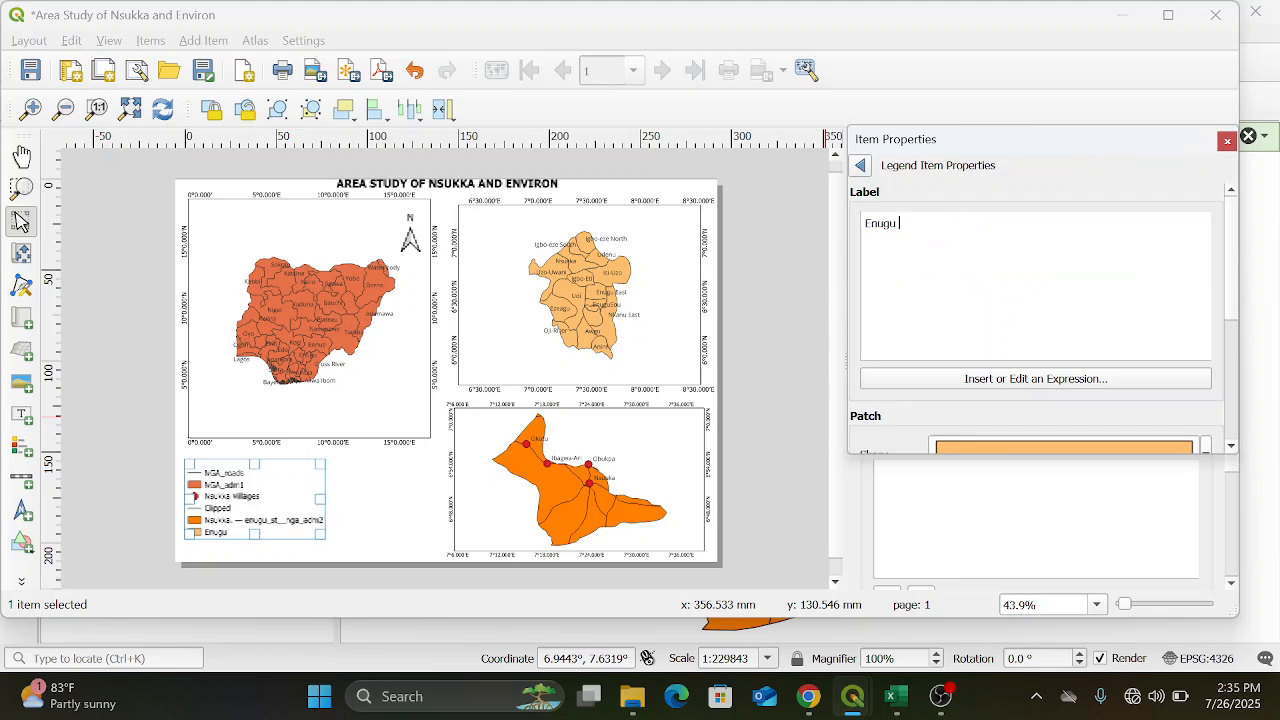
type("State")
left_click(863, 167)
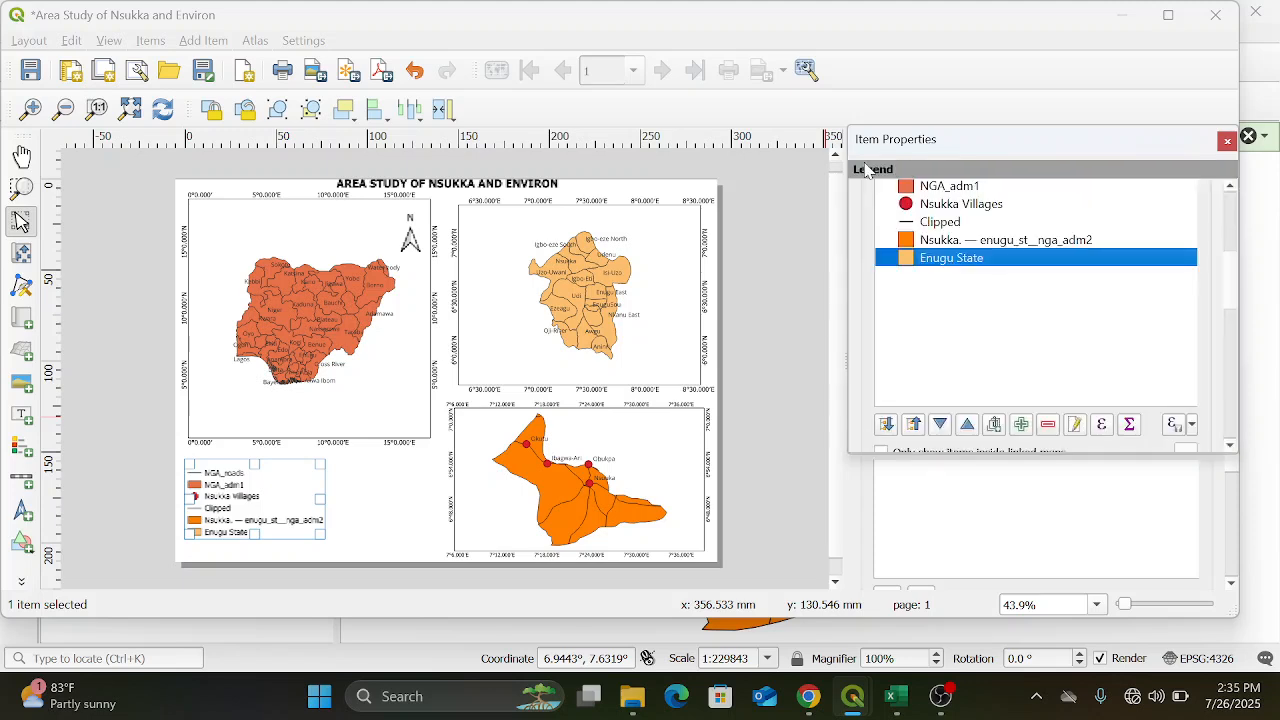
Rename the legend entry "Nsukka. — enugu_st__nga_adm2" as "Nsukka LGA" and return to the legend items
double_click(1019, 241)
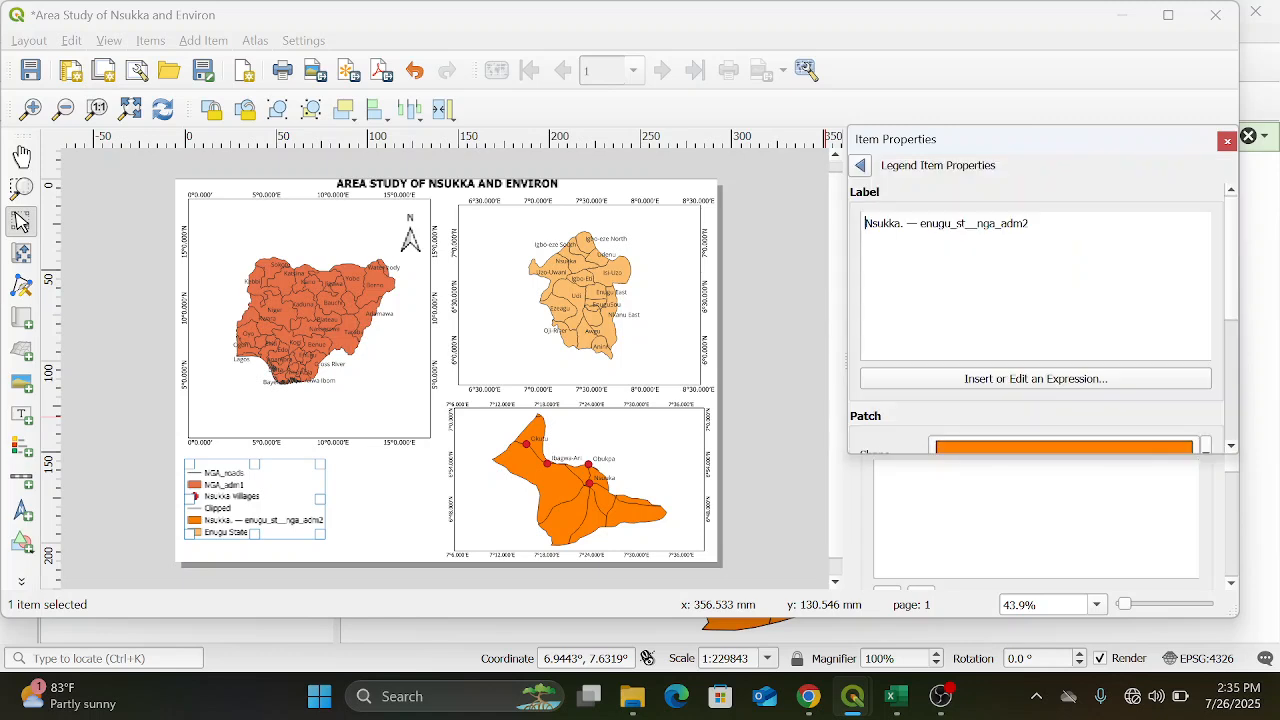
key("BackSpace")
key("BackSpace")
key("BackSpace")
key("BackSpace")
key("BackSpace")
key("BackSpace")
key("BackSpace")
key("BackSpace")
key("BackSpace")
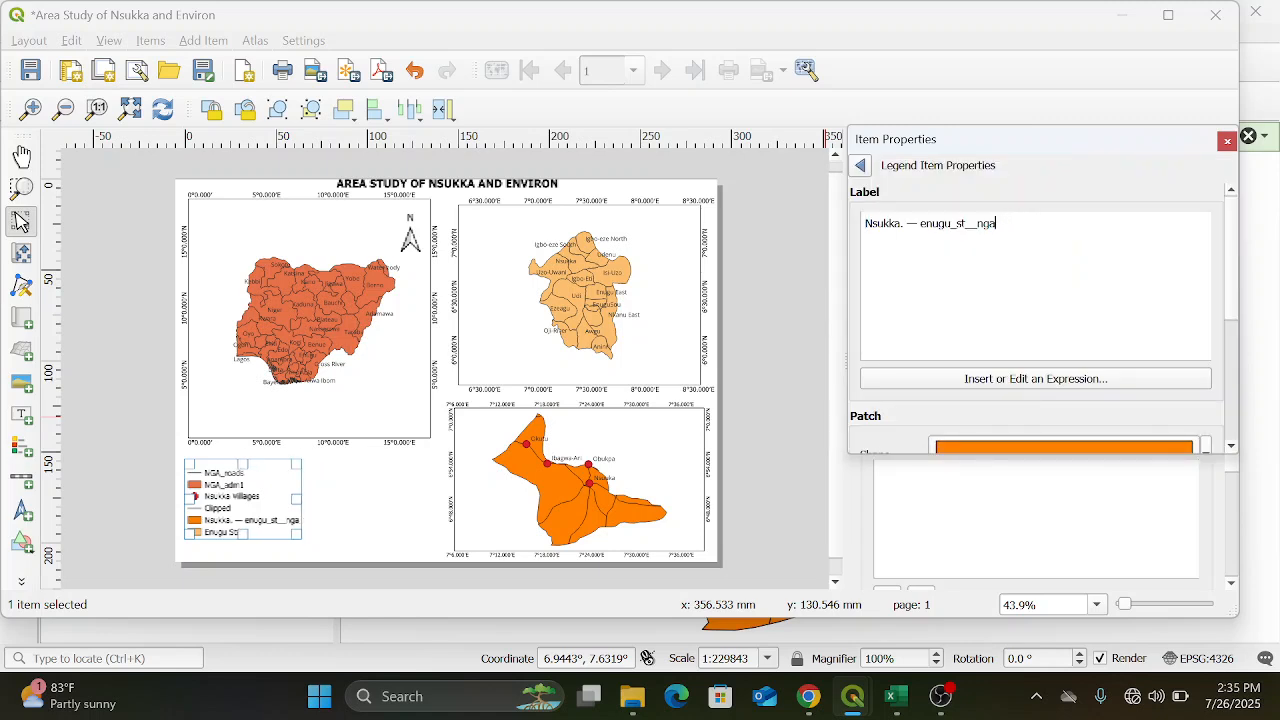
key("BackSpace")
key("BackSpace")
key("BackSpace")
key("BackSpace")
key("BackSpace")
key("BackSpace")
key("BackSpace")
key("BackSpace")
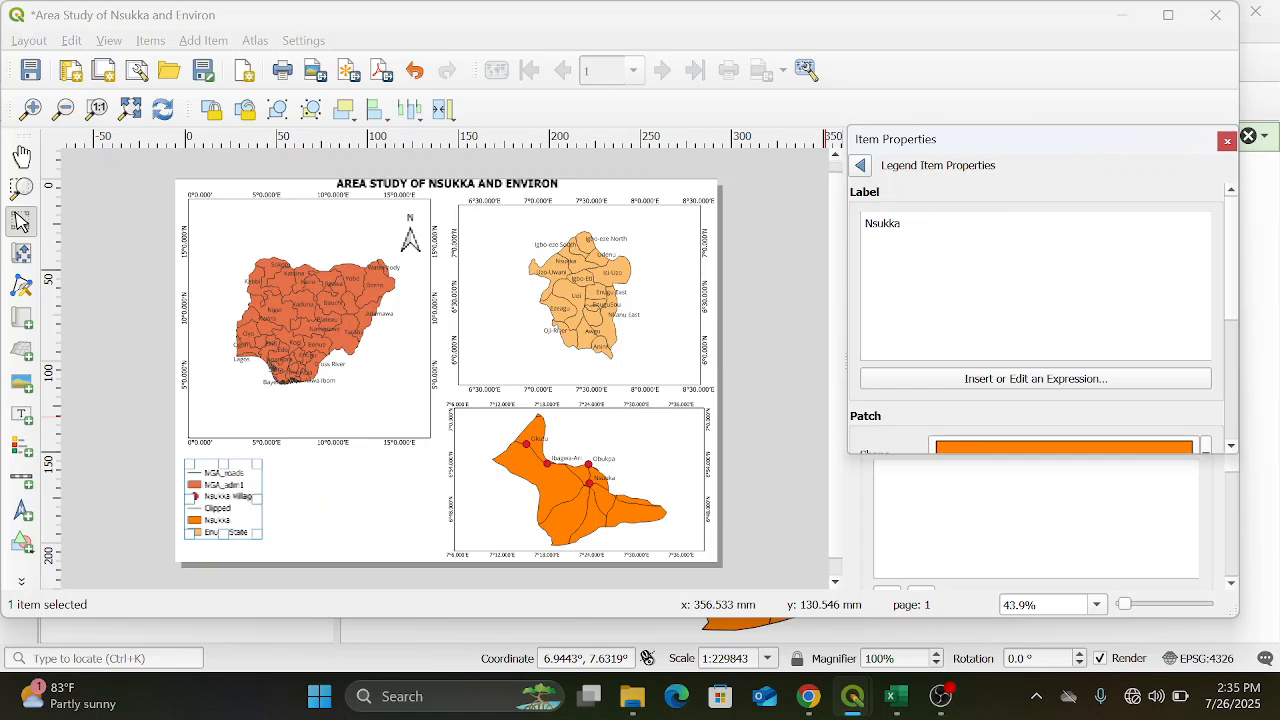
type("LGA")
left_click(862, 166)
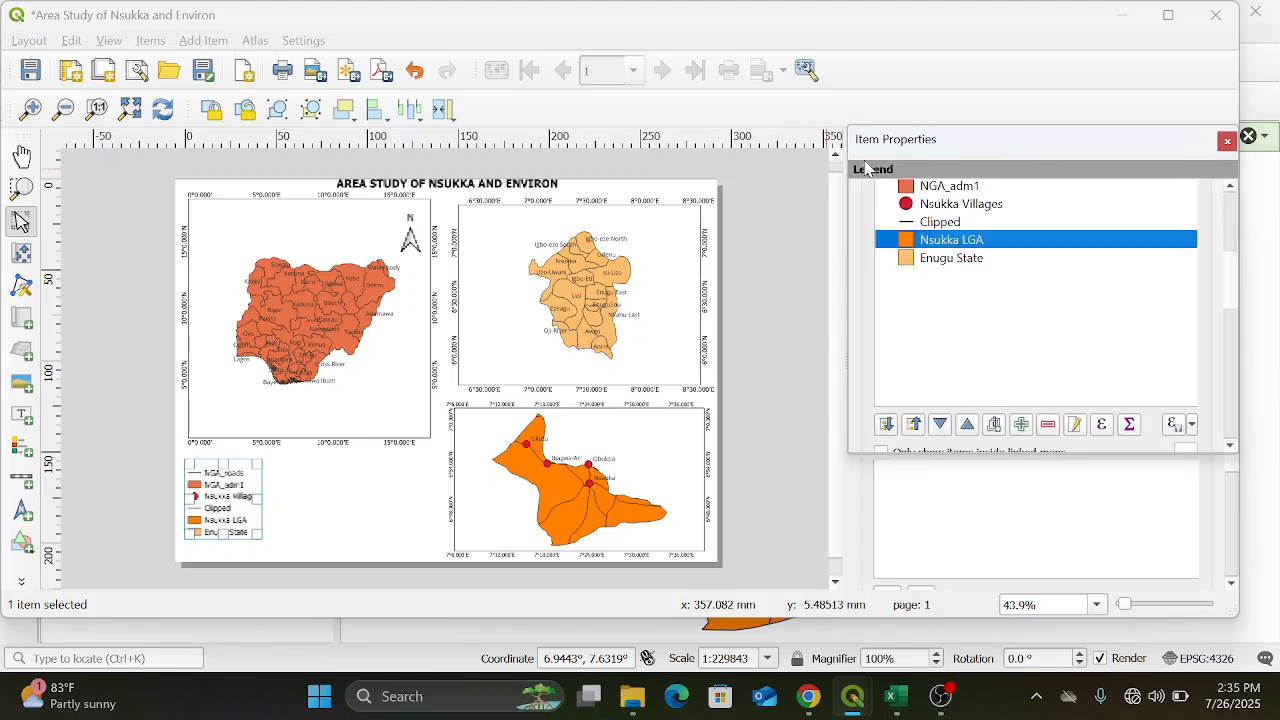
Rename the "Clipped" legend entry as "Roads" and return to the legend items
double_click(978, 225)
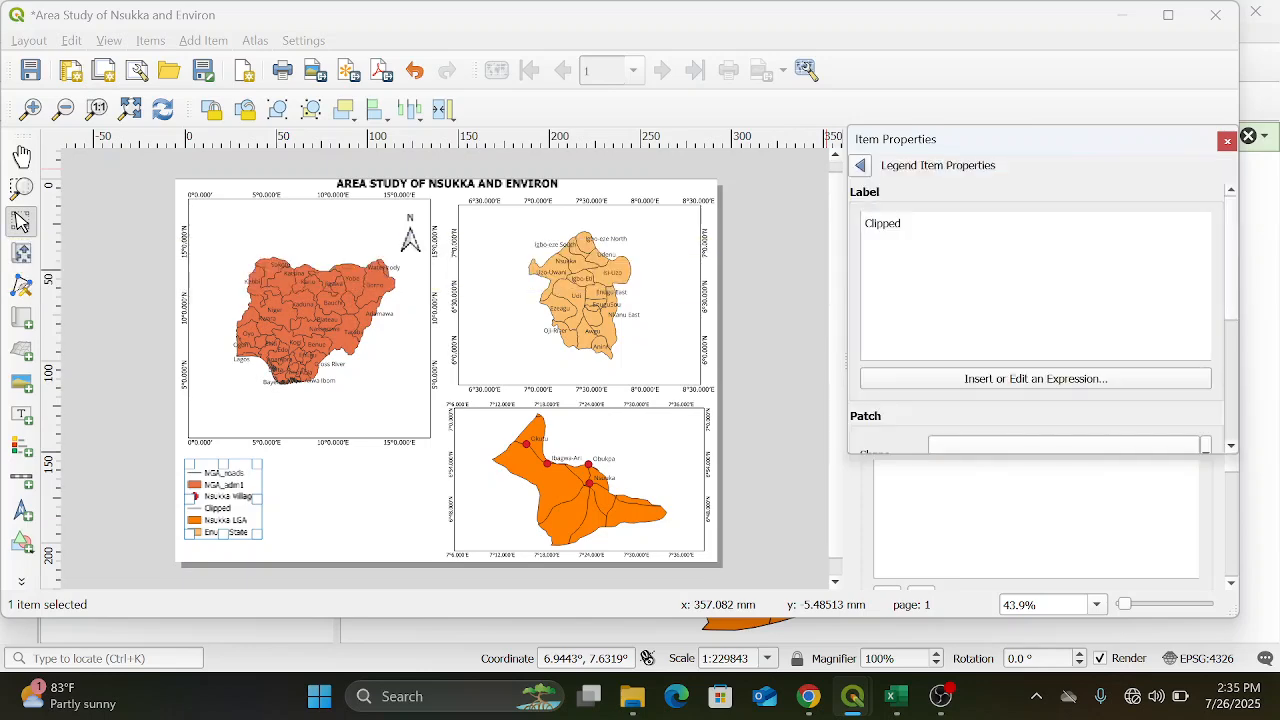
key("BackSpace")
key("BackSpace")
key("BackSpace")
key("BackSpace")
key("BackSpace")
key("BackSpace")
key("BackSpace")
type("ROADS")
key("BackSpace")
key("BackSpace")
key("BackSpace")
key("BackSpace")
type("oads")
left_click(862, 167)
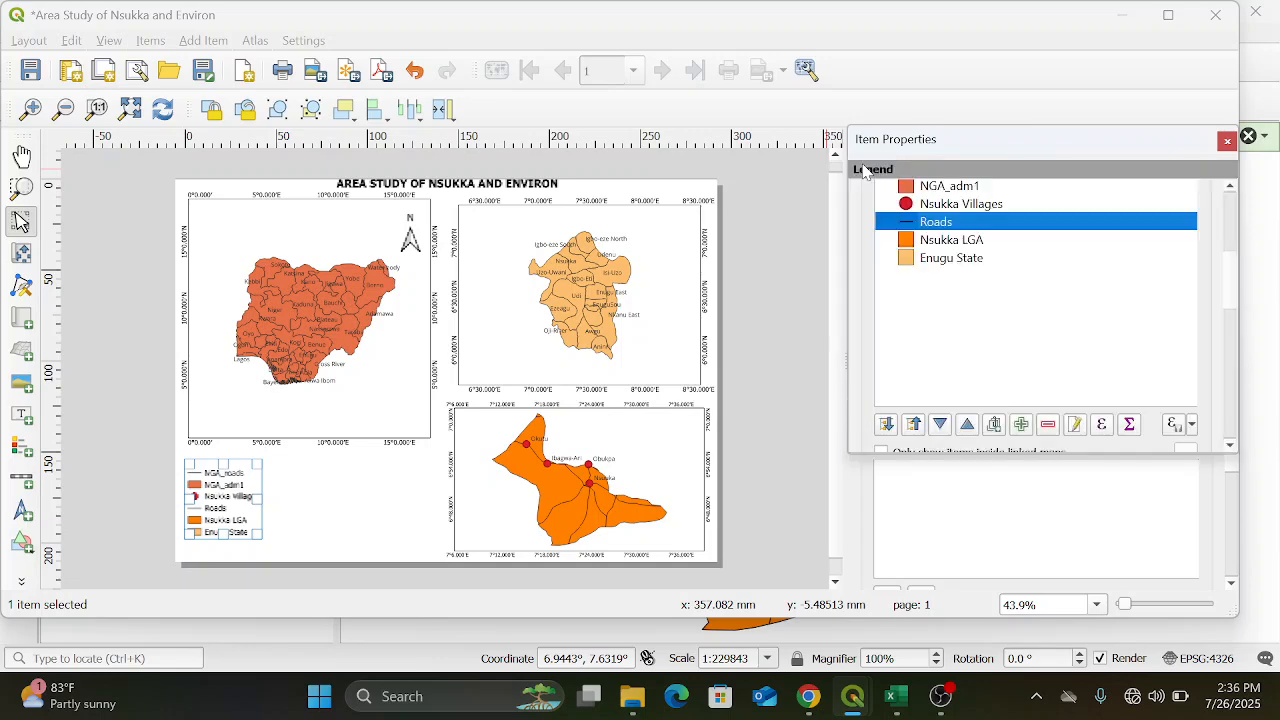
Rename the "Nsukka Villages" legend entry as "Town" and return to the legend items
left_click(988, 206)
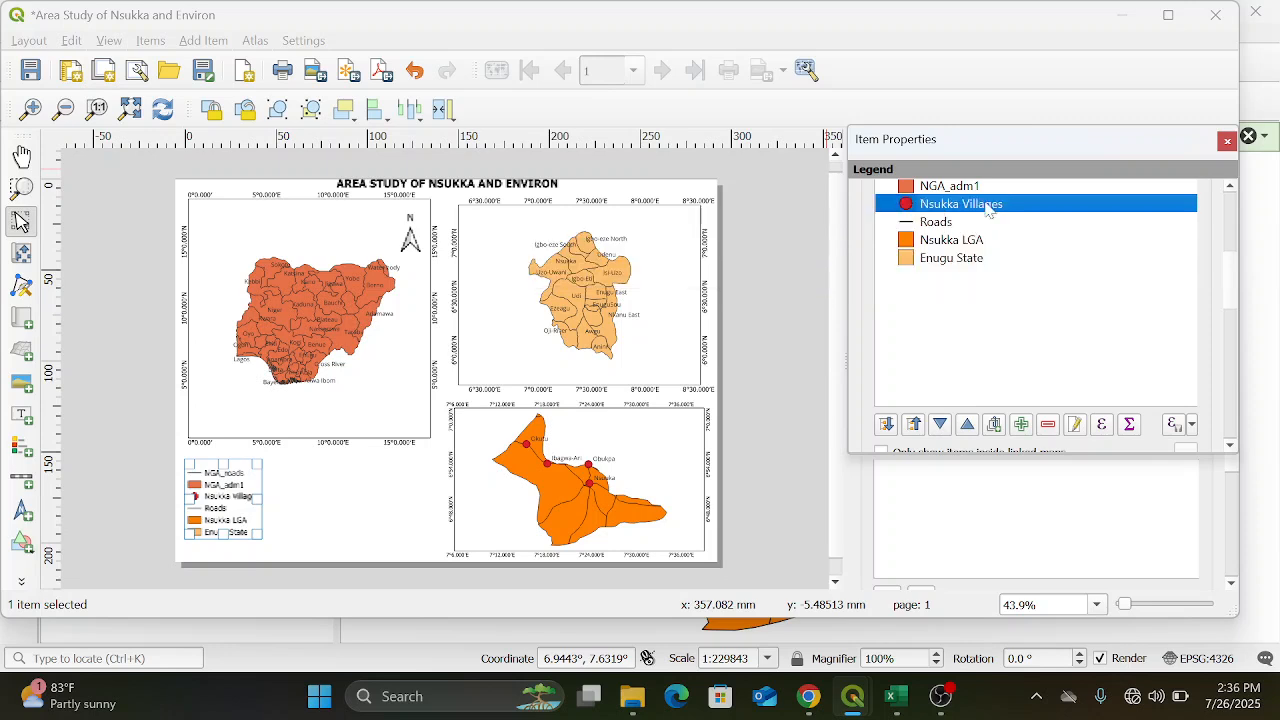
double_click(988, 206)
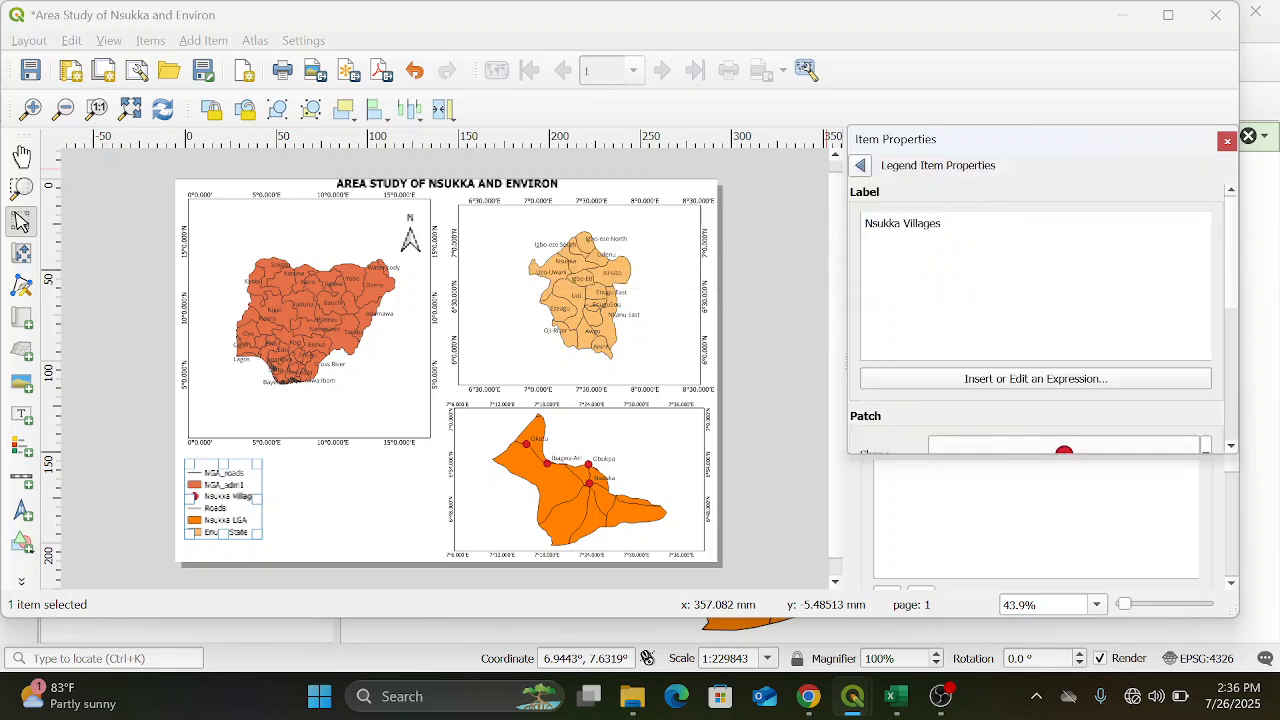
key("BackSpace")
key("BackSpace")
key("BackSpace")
key("BackSpace")
key("BackSpace")
key("BackSpace")
key("BackSpace")
key("BackSpace")
key("BackSpace")
key("BackSpace")
key("BackSpace")
key("BackSpace")
key("BackSpace")
key("BackSpace")
key("BackSpace")
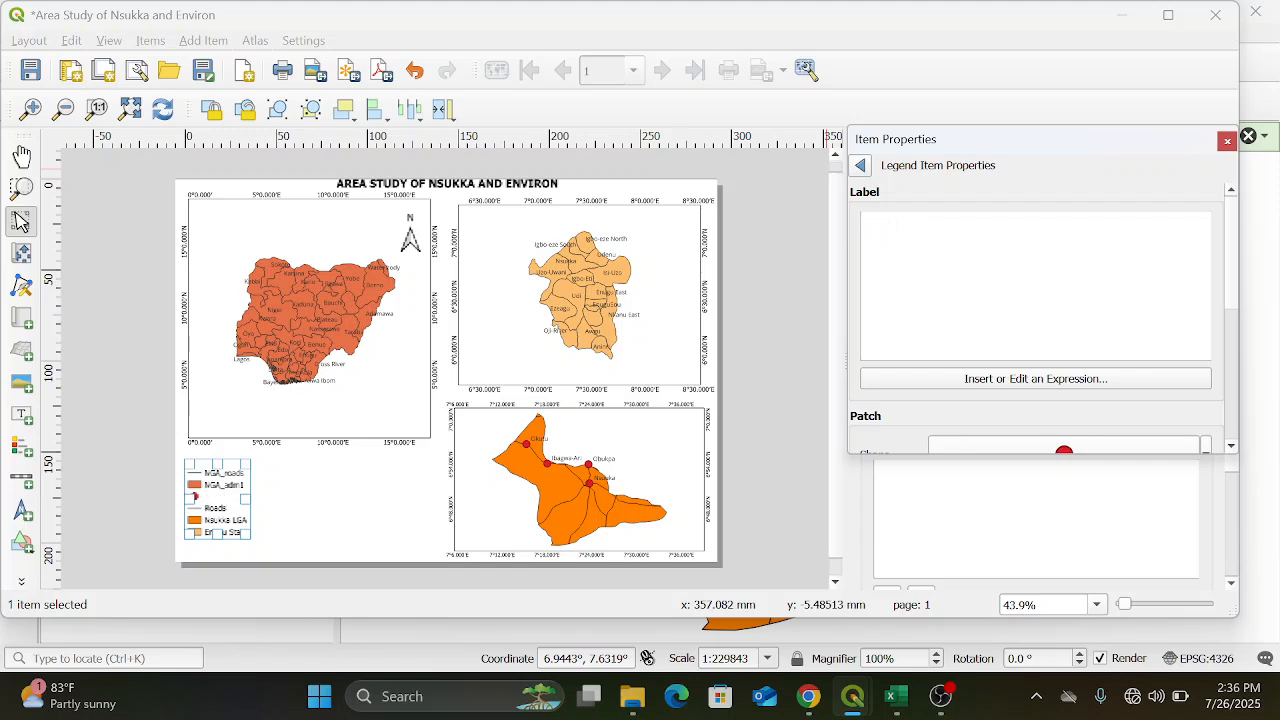
type("Town")
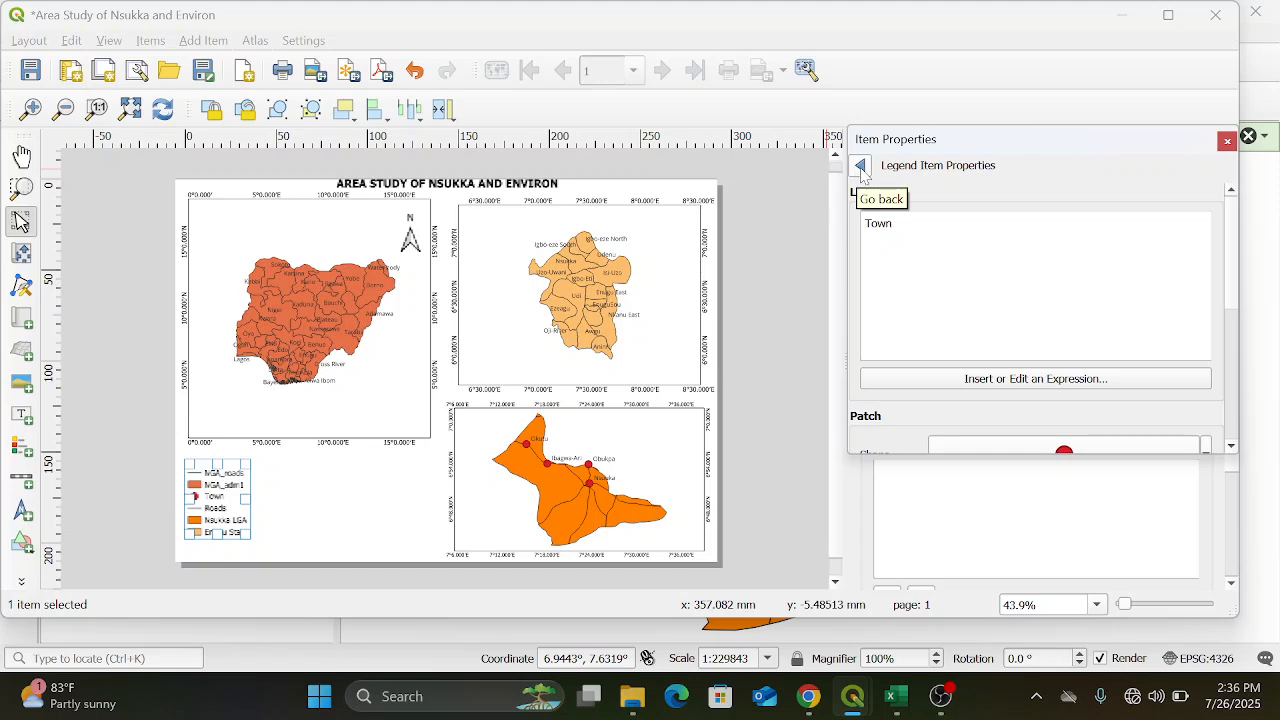
left_click(866, 168)
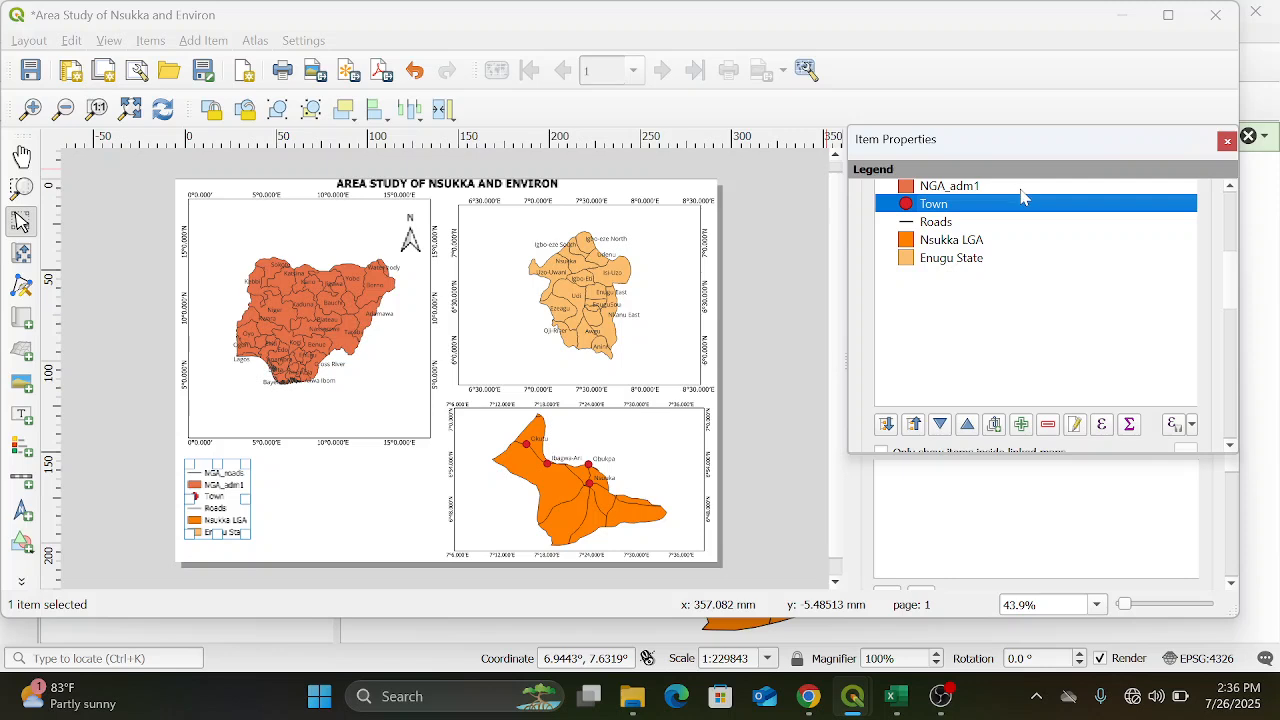
Rename the "NGA_adm1" legend entry as "Nigeria" and return to the legend items
double_click(1012, 188)
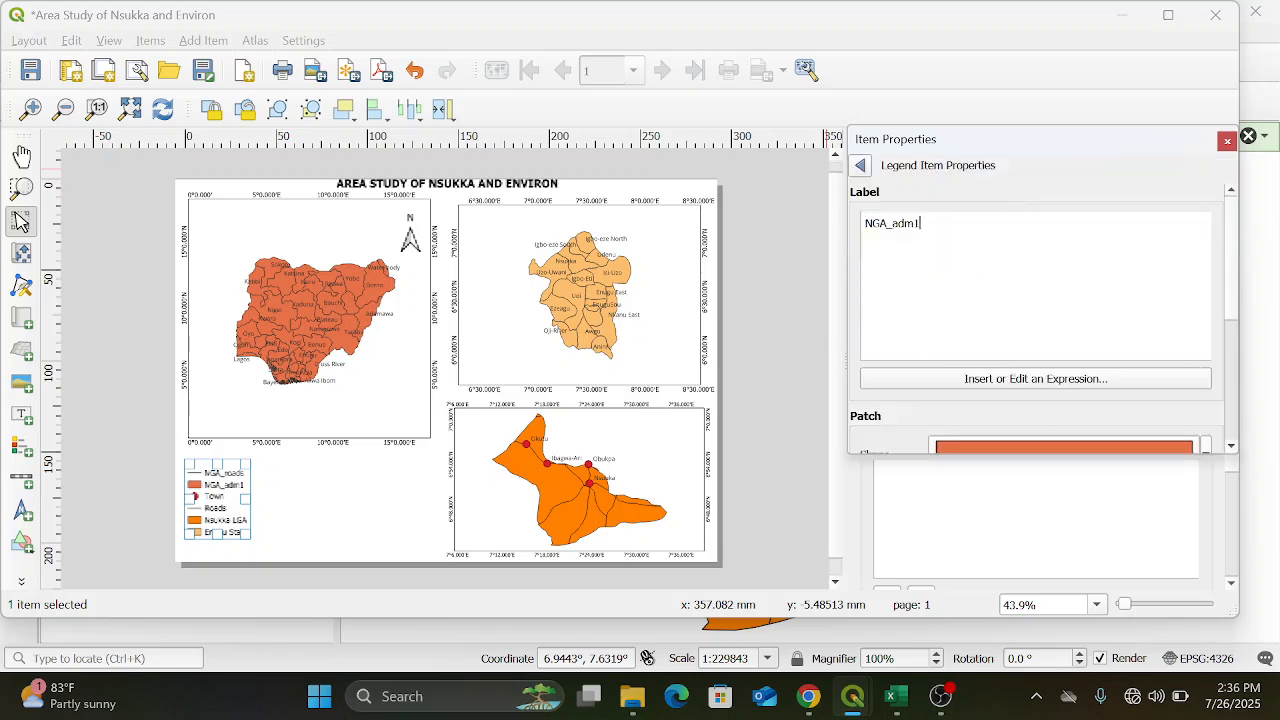
key("BackSpace")
key("BackSpace")
key("BackSpace")
key("BackSpace")
key("BackSpace")
key("BackSpace")
key("BackSpace")
key("BackSpace")
type("Nigeria")
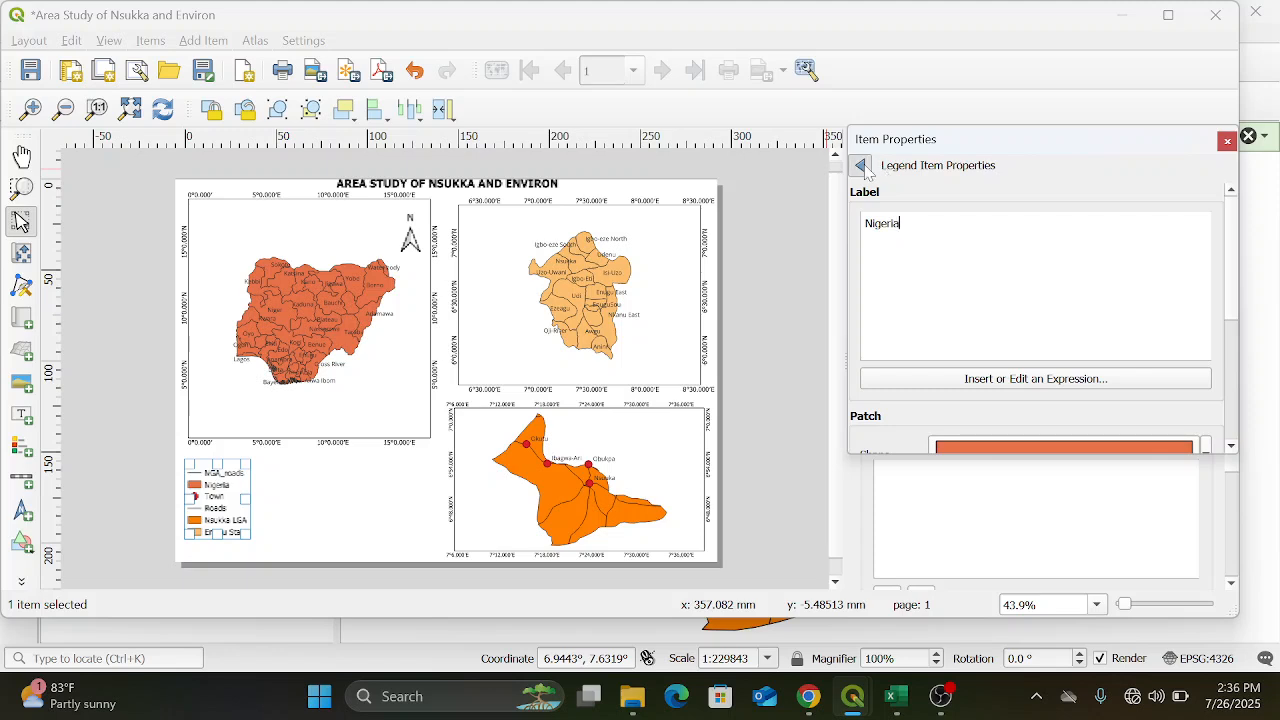
left_click(862, 166)
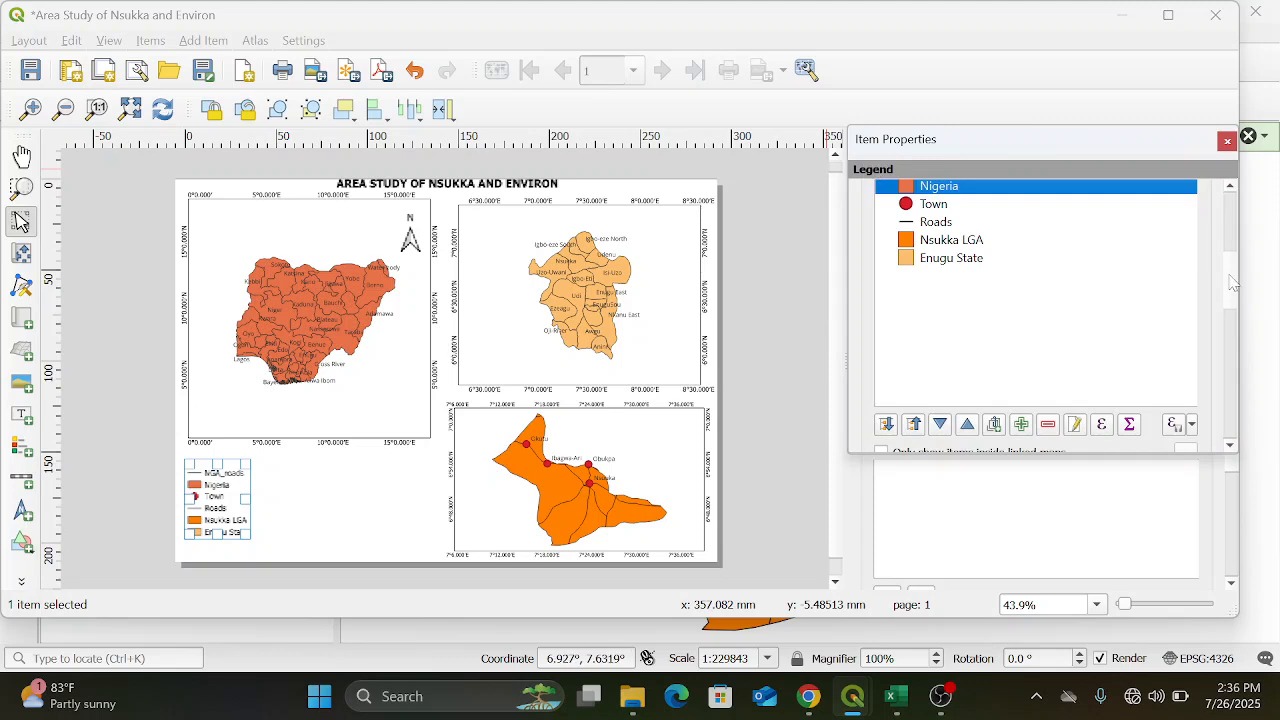
Set the legend's title to "Legend", collapse its main properties and deselect the legend
left_click_drag(1230, 286, 1235, 214)
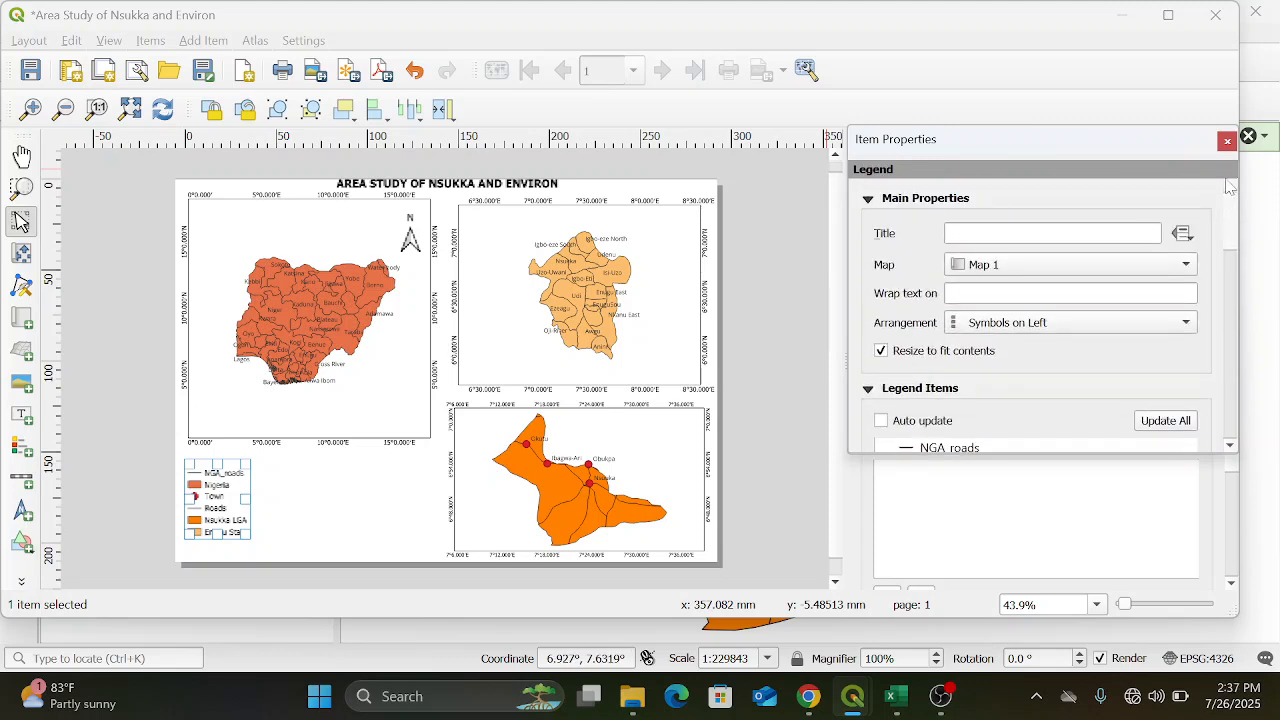
left_click(1052, 233)
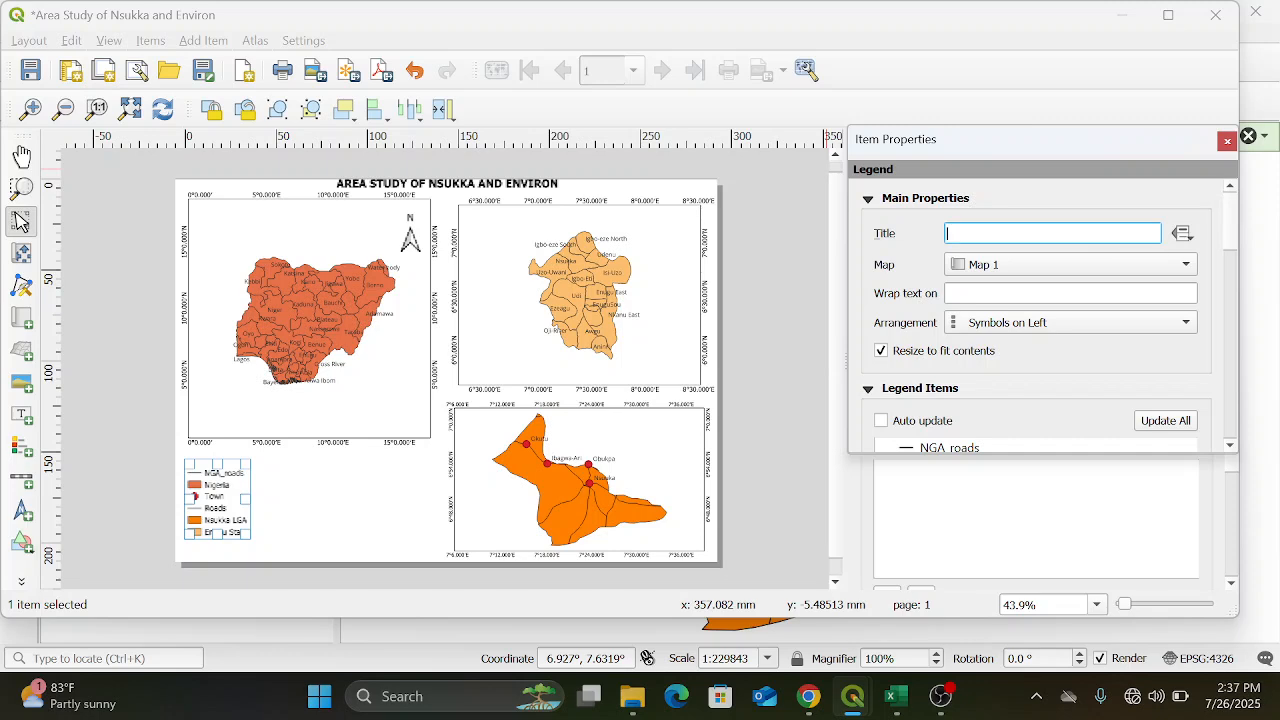
type("Legend")
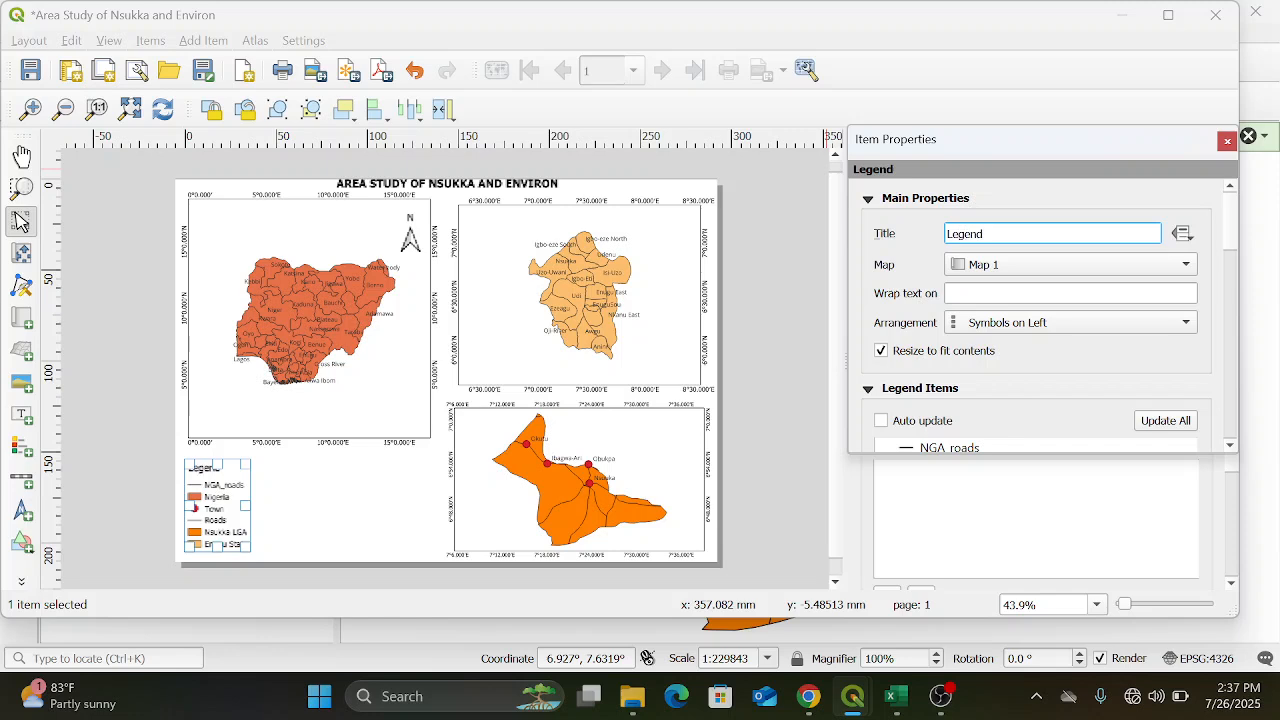
left_click(867, 199)
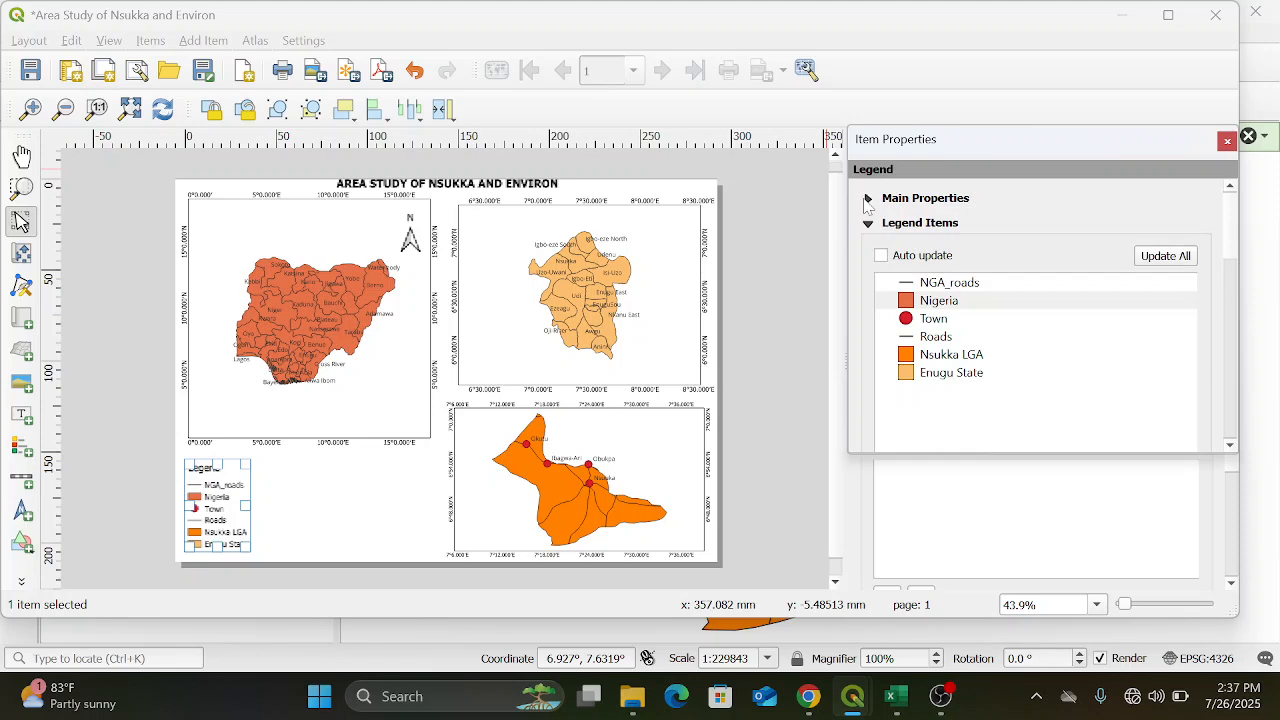
left_click(350, 513)
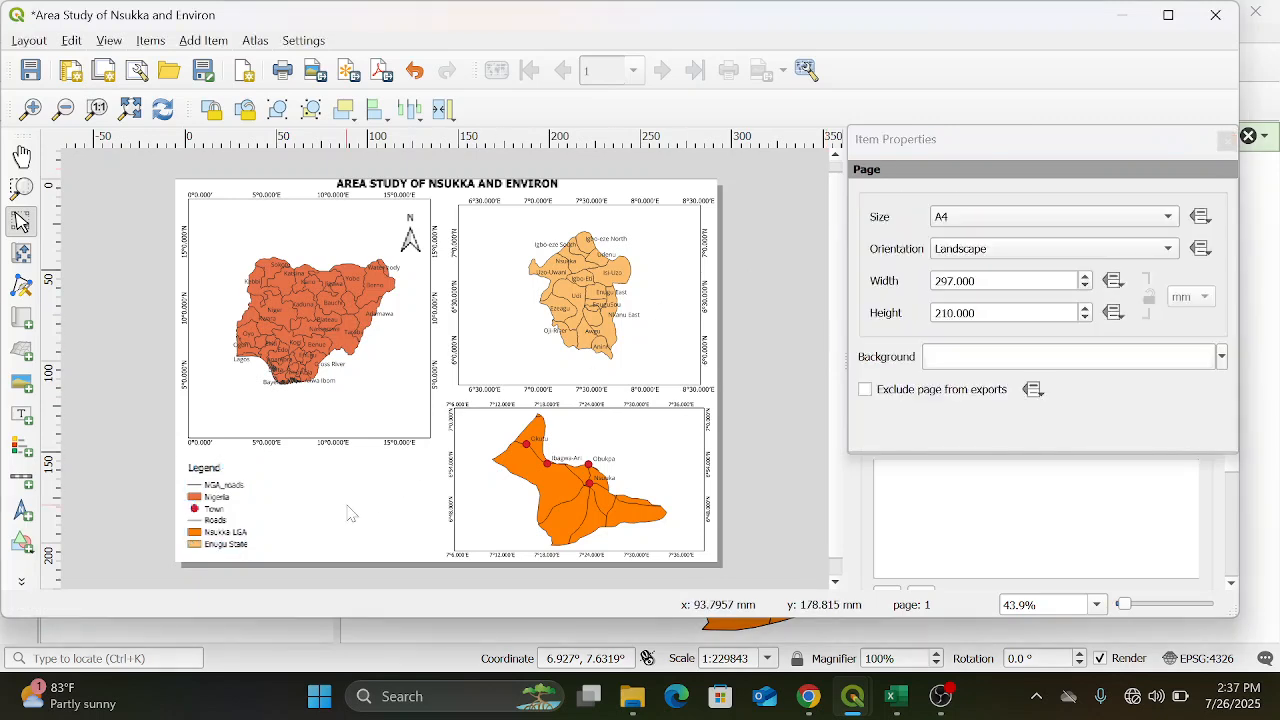
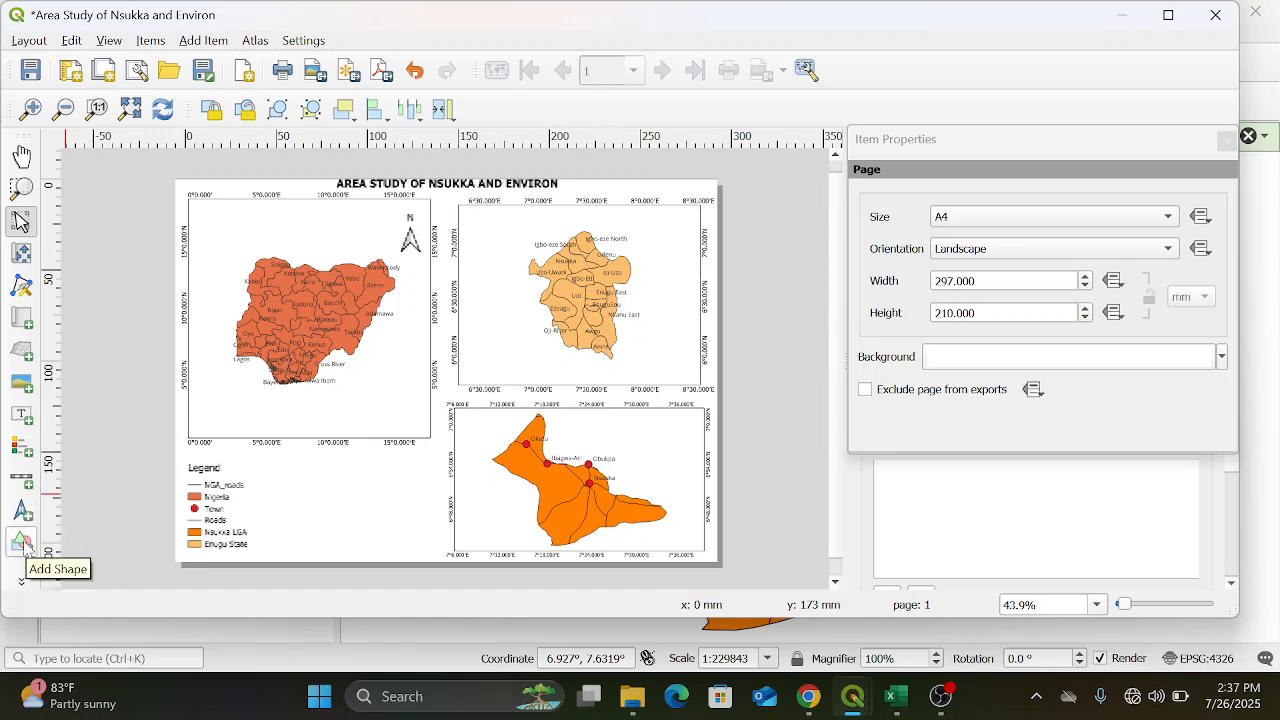
Draw a small triangle shape over the Nsukka area on the Enugu State map
left_click(24, 546)
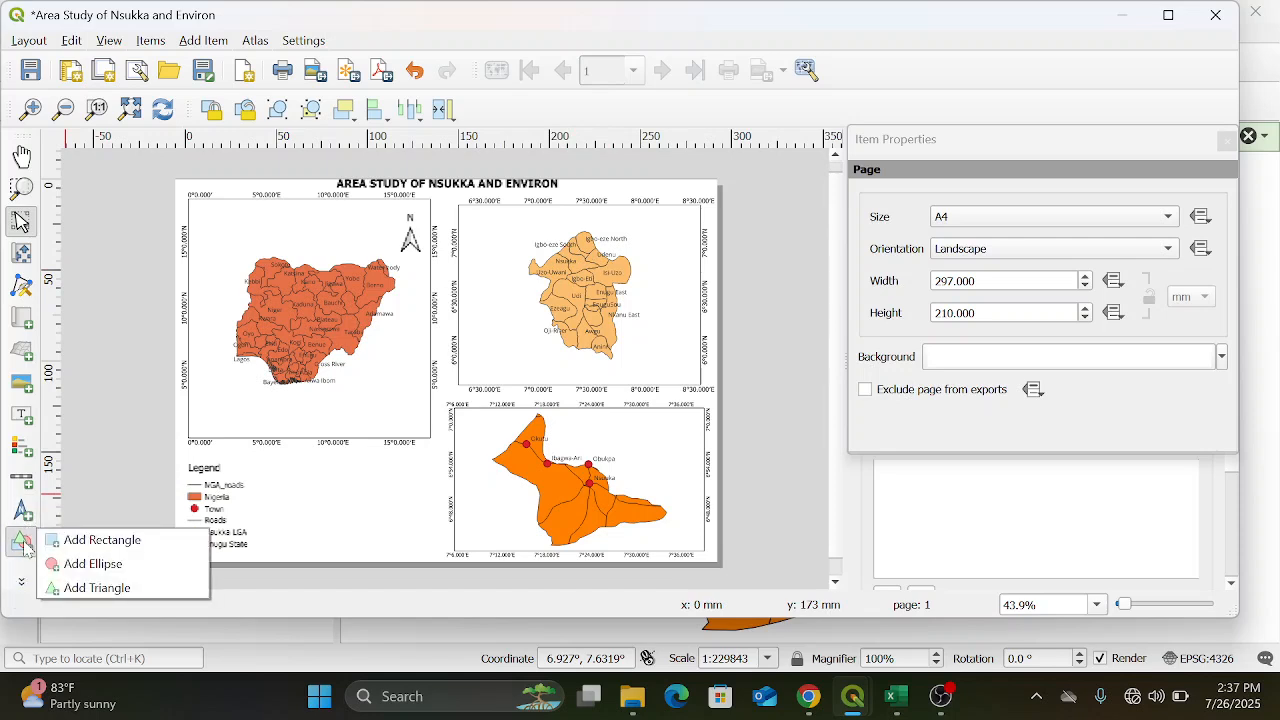
left_click(83, 590)
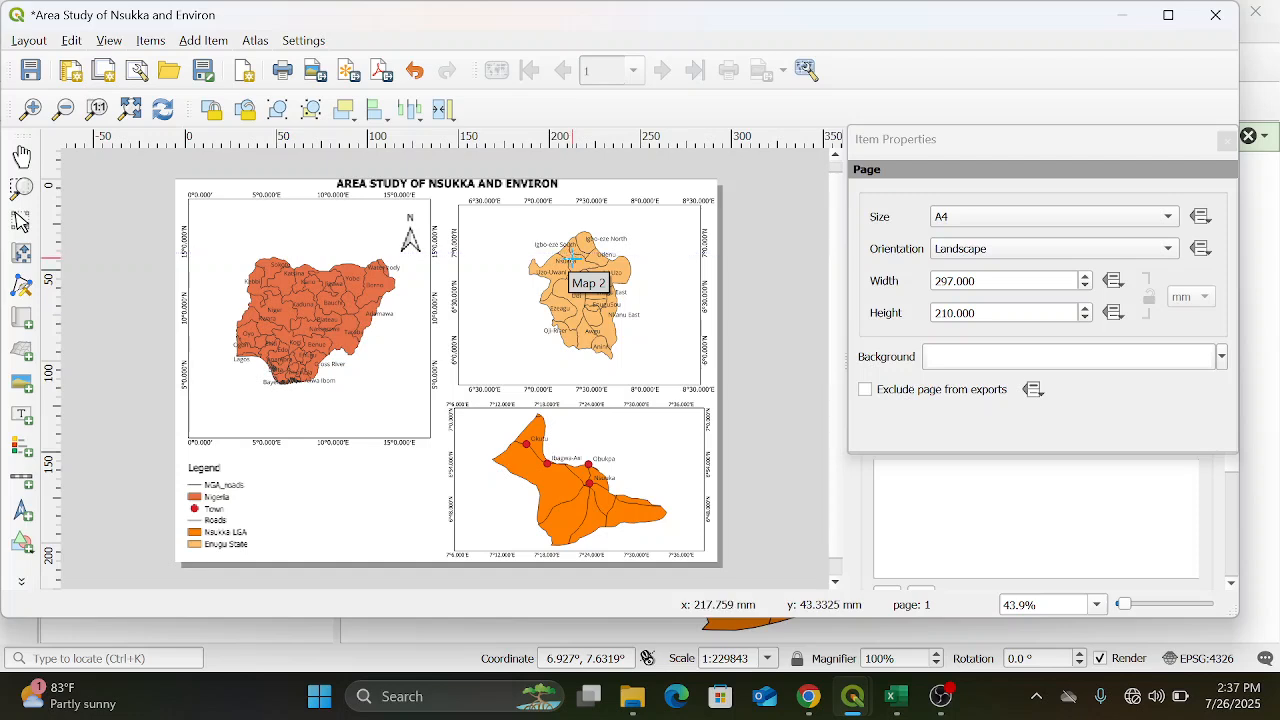
left_click_drag(572, 258, 579, 268)
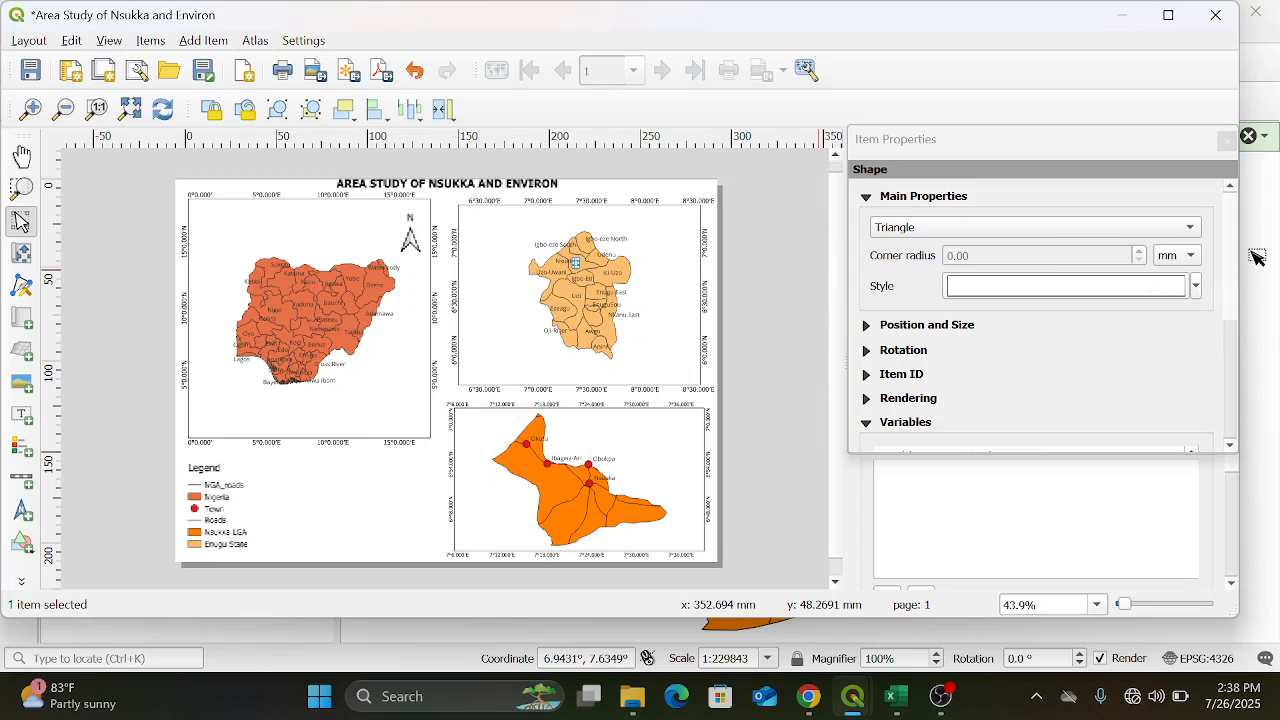
left_click(1157, 290)
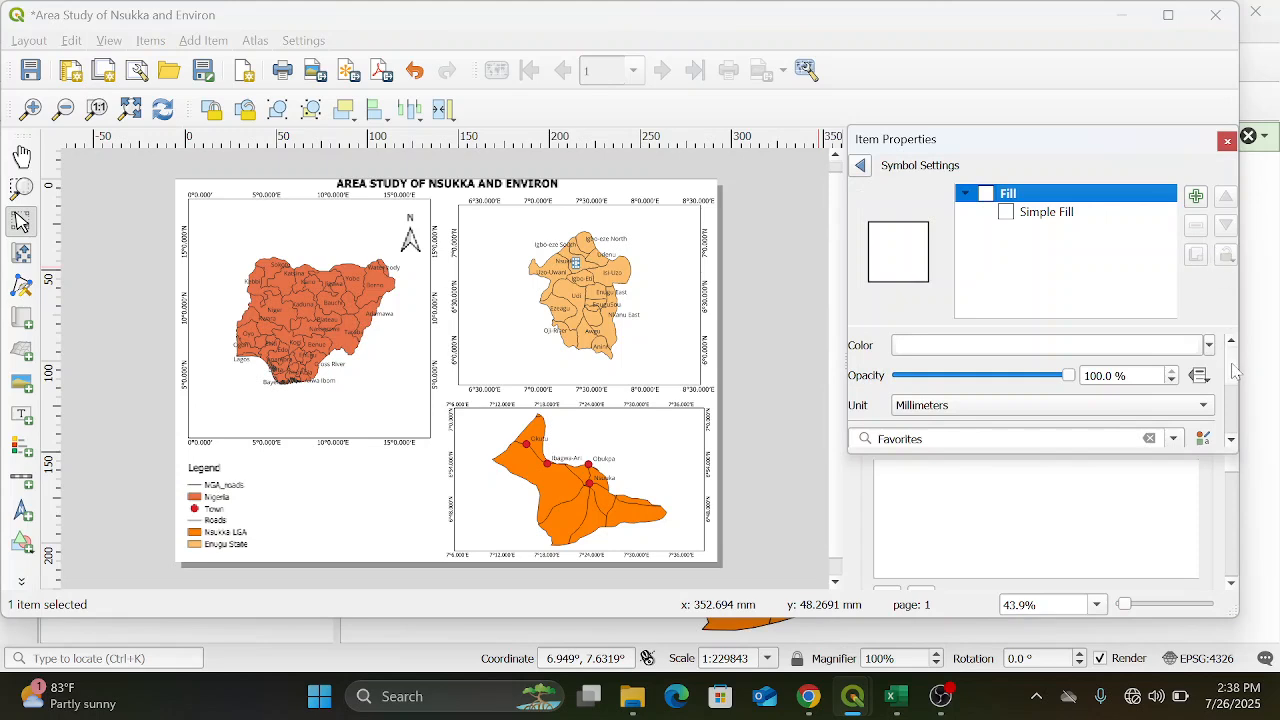
scroll(1230, 370, "down", 3)
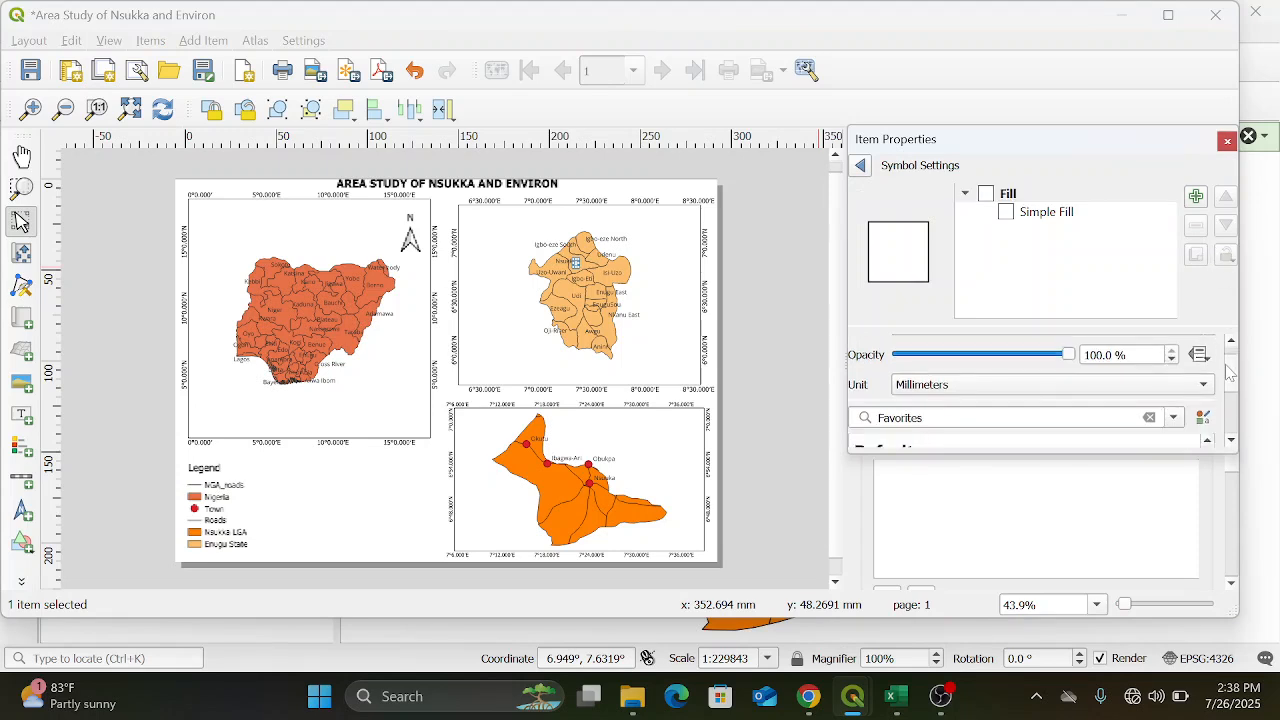
scroll(1235, 380, "up", 3)
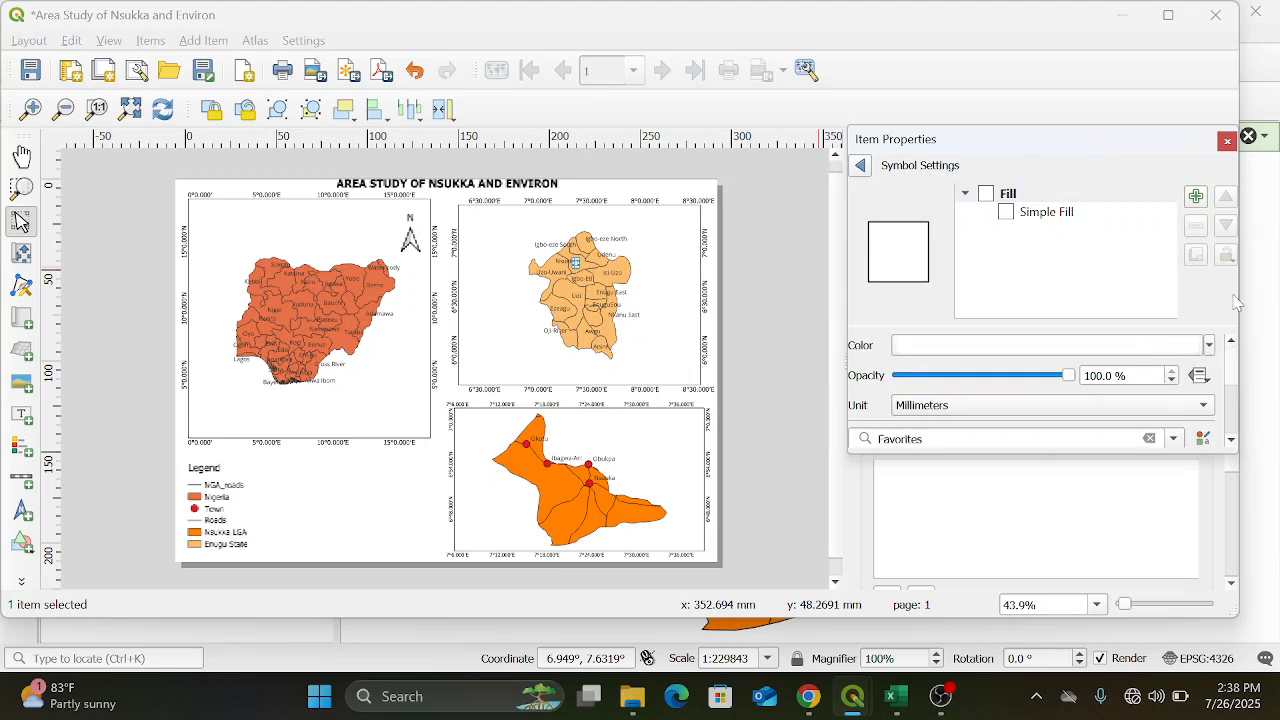
left_click(862, 166)
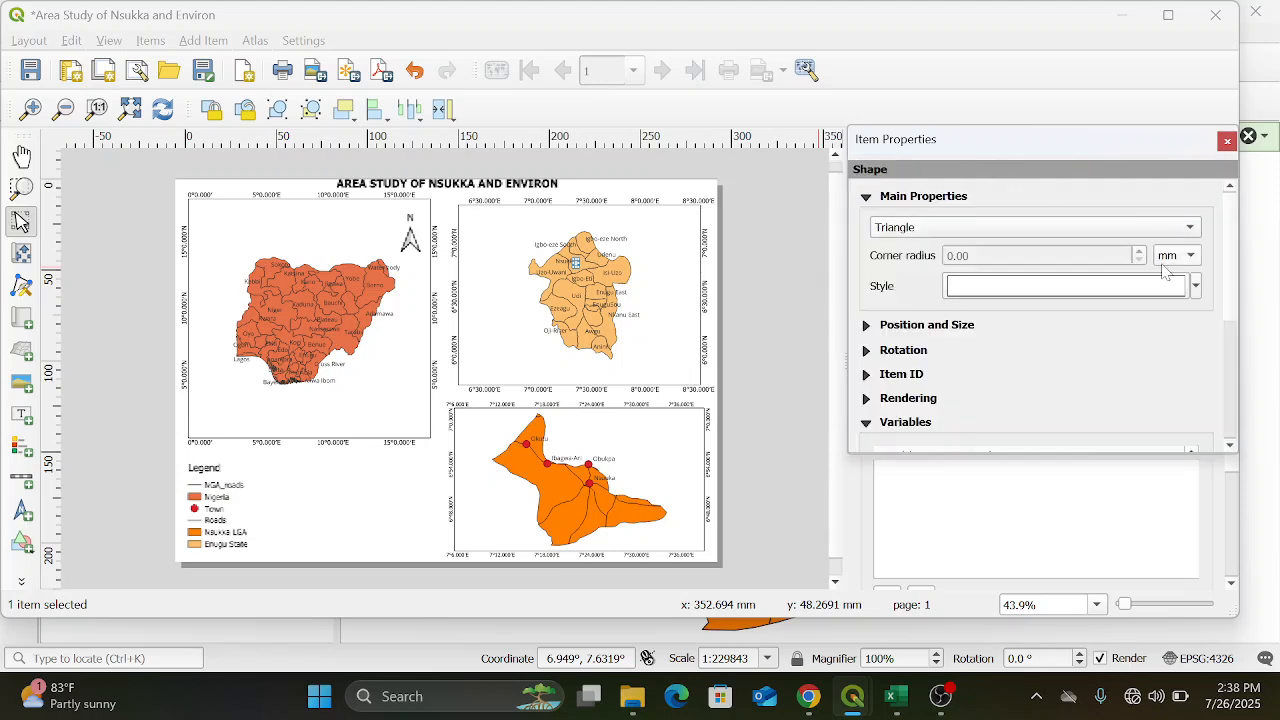
left_click(1196, 287)
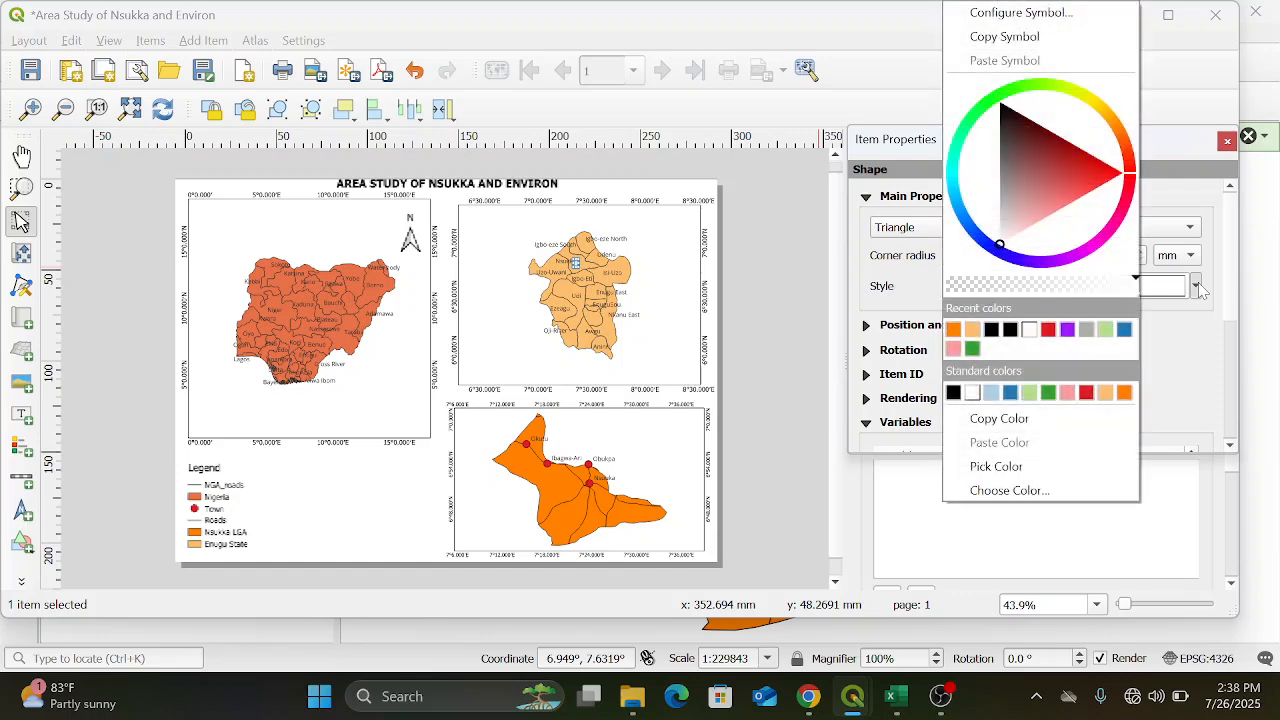
left_click(1206, 376)
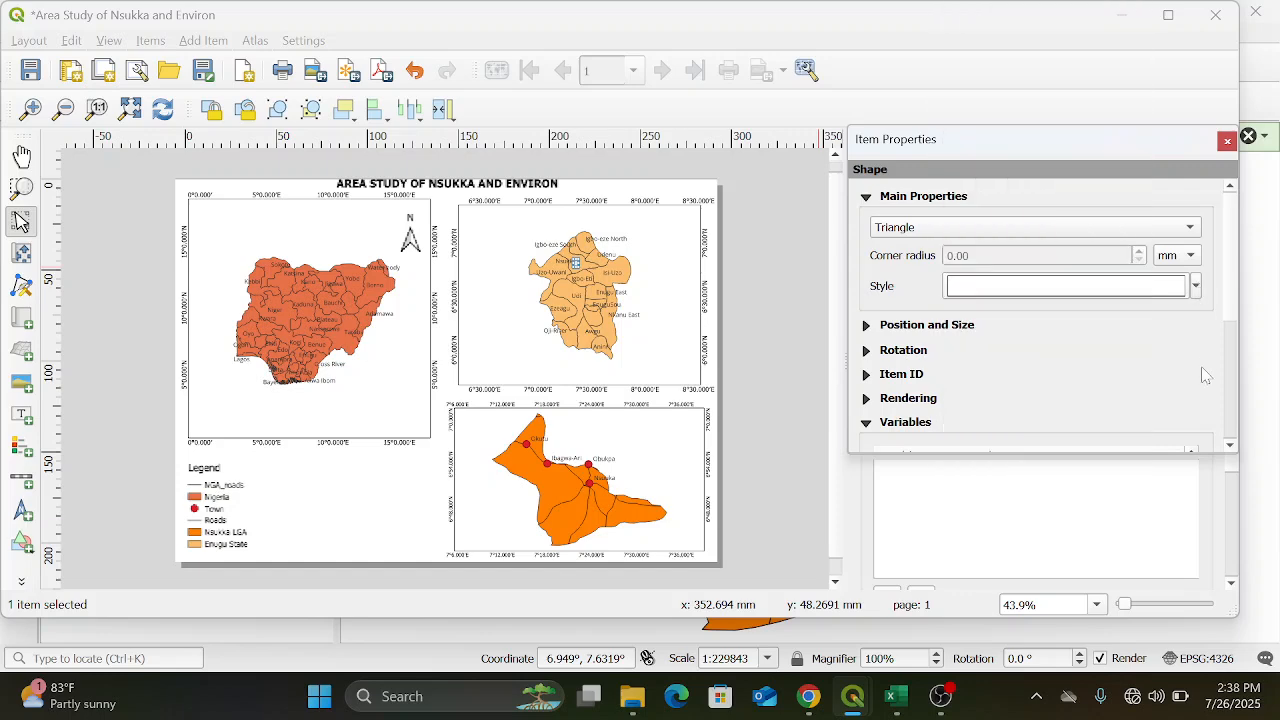
Set the fill color of the triangle's Simple Fill symbol layer to transparent
left_click(1083, 290)
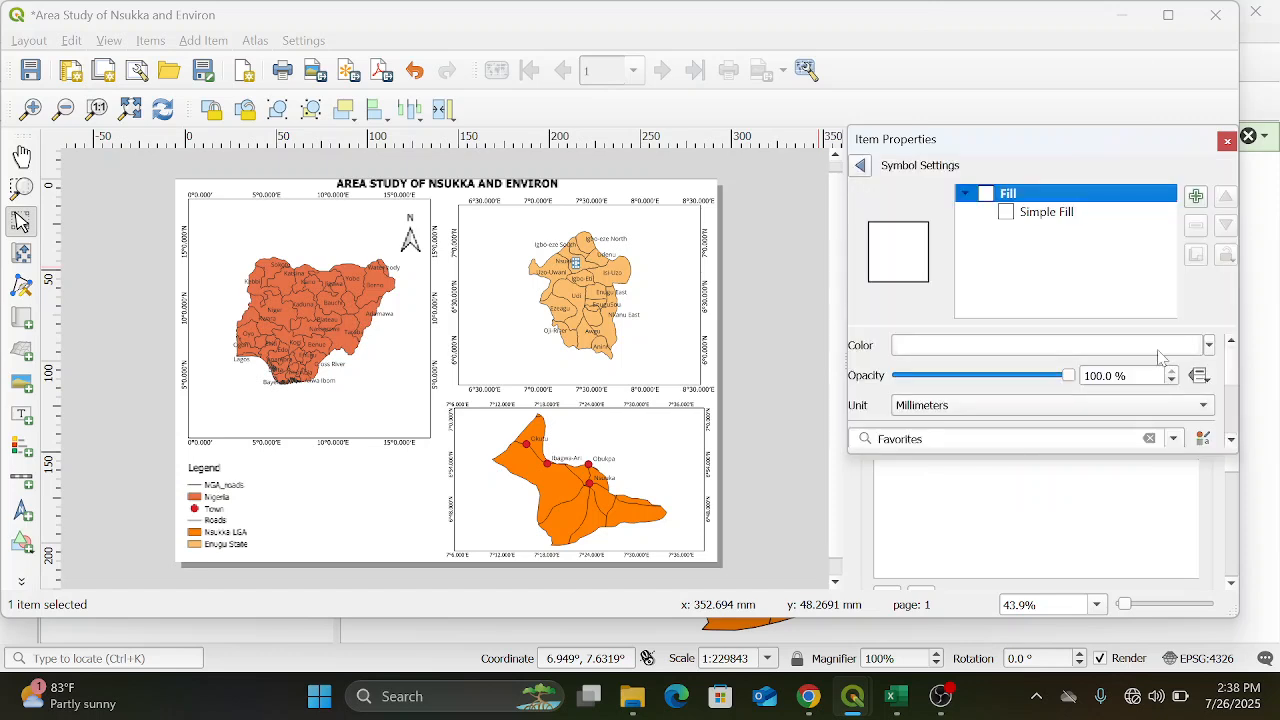
left_click(1208, 346)
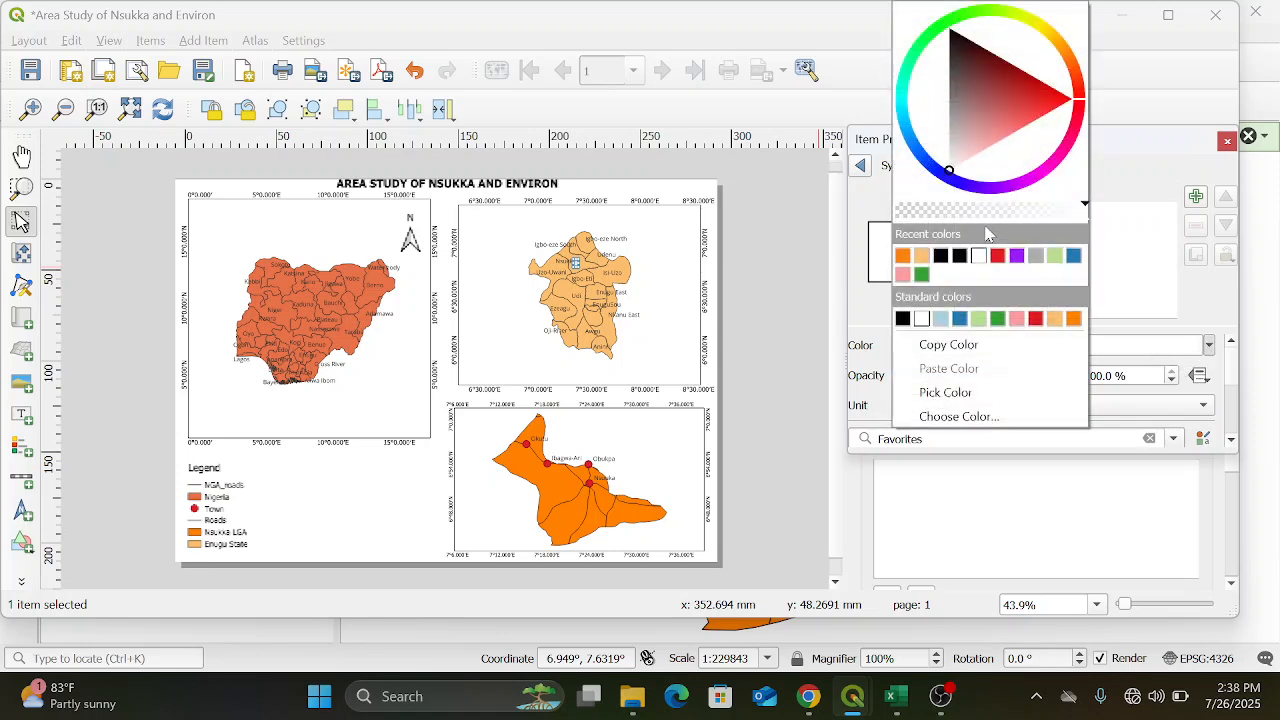
left_click(1169, 366)
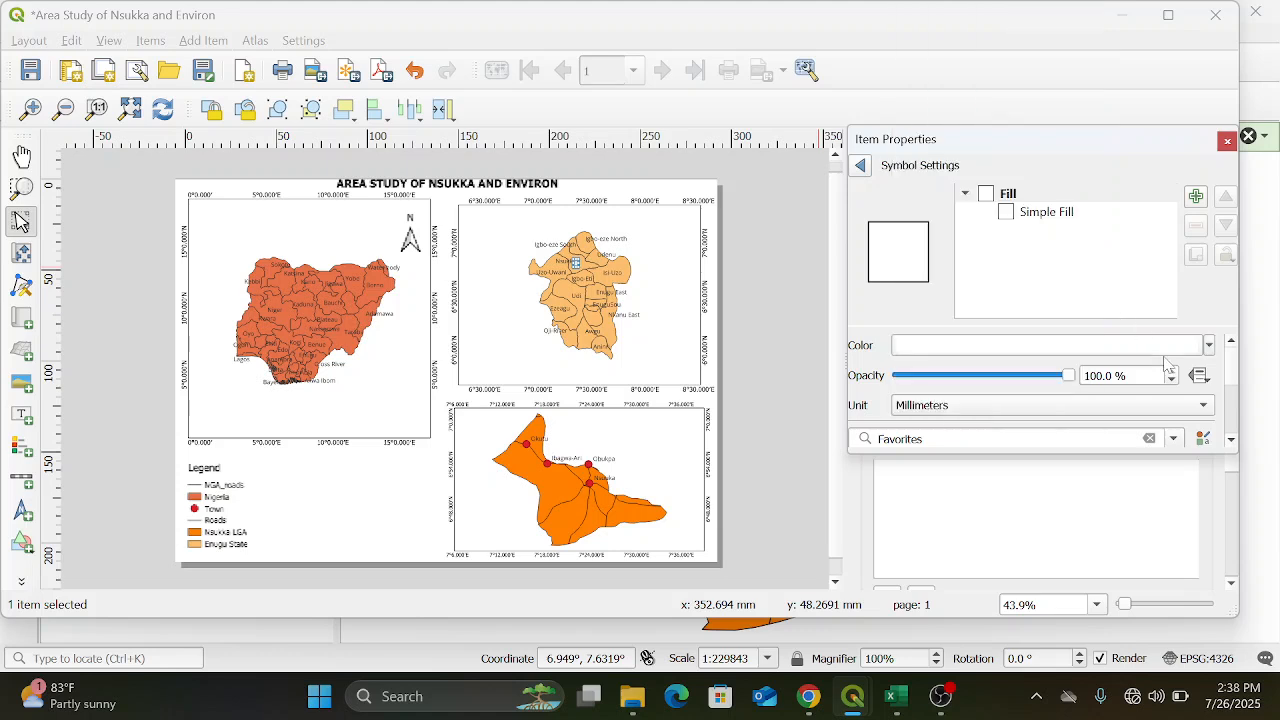
left_click(1014, 220)
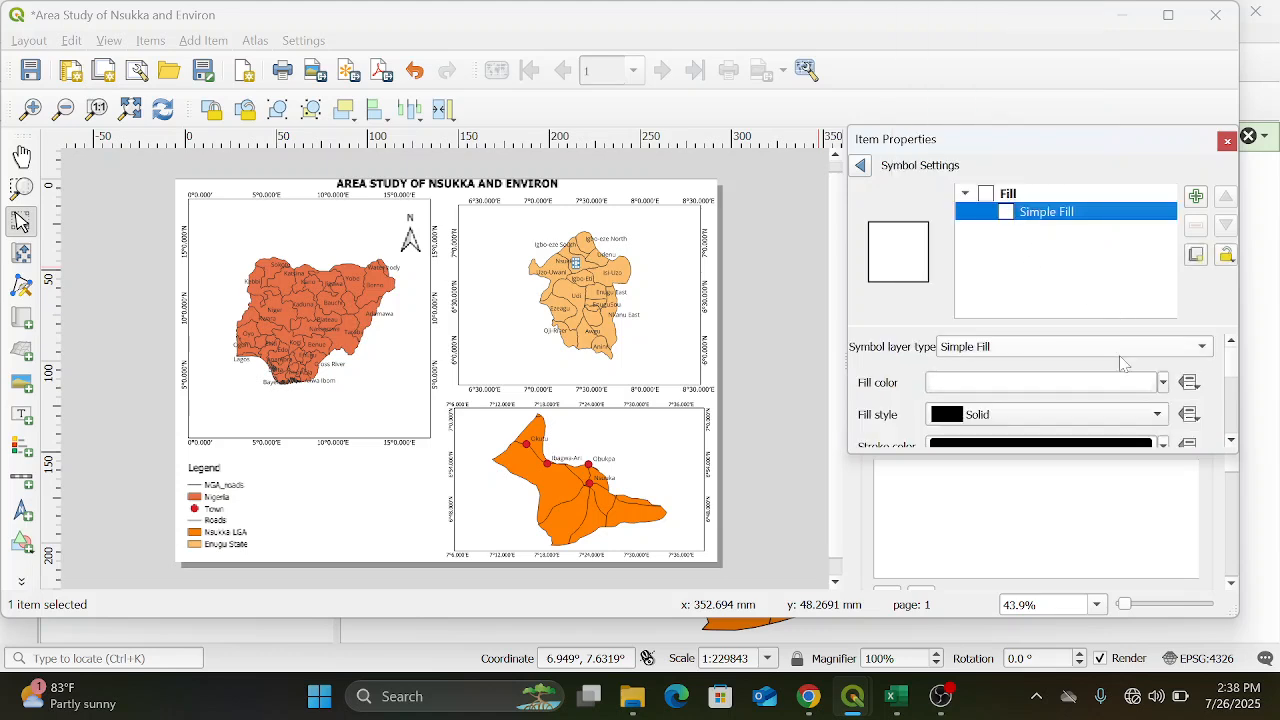
left_click(1163, 383)
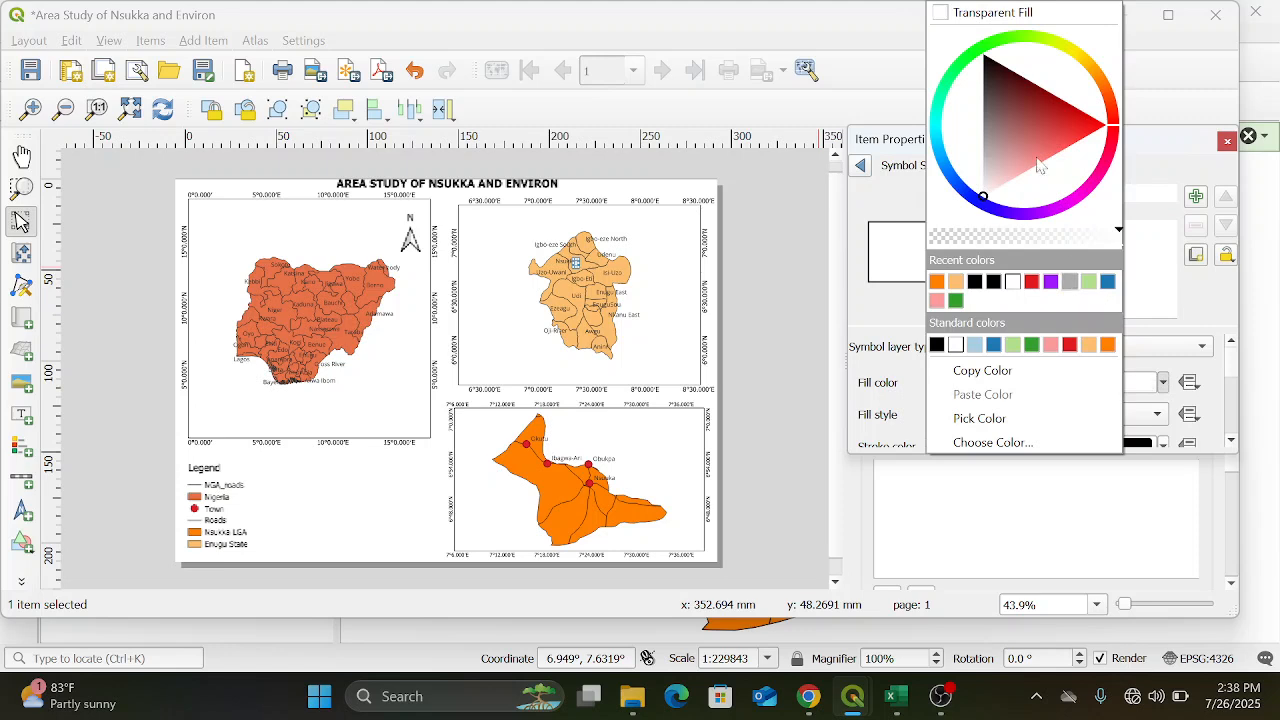
left_click(945, 13)
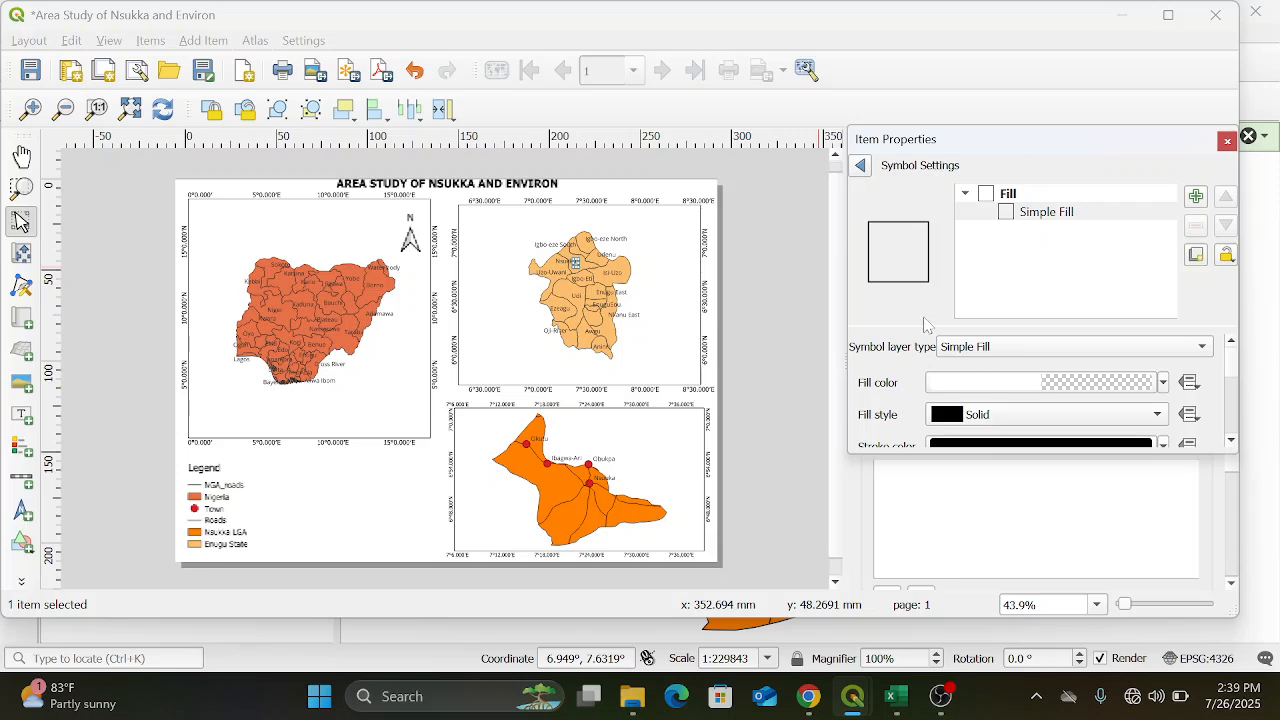
left_click(861, 166)
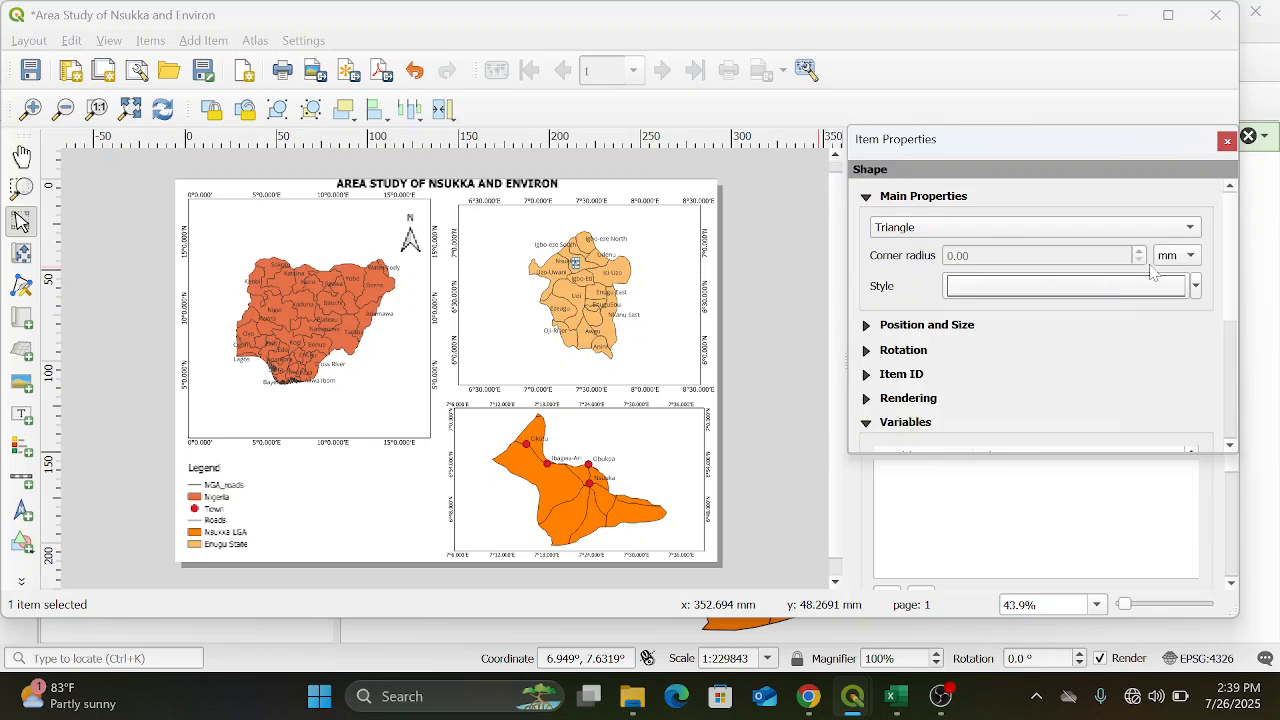
left_click(1079, 287)
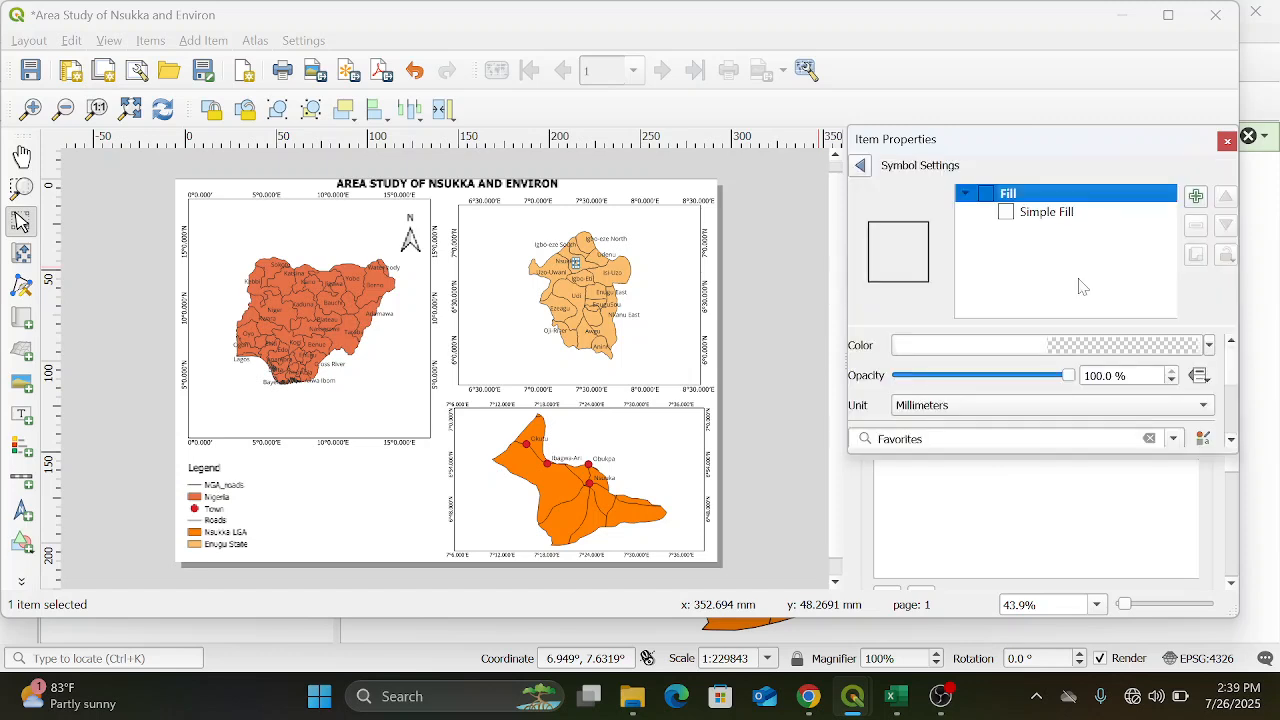
left_click(1007, 213)
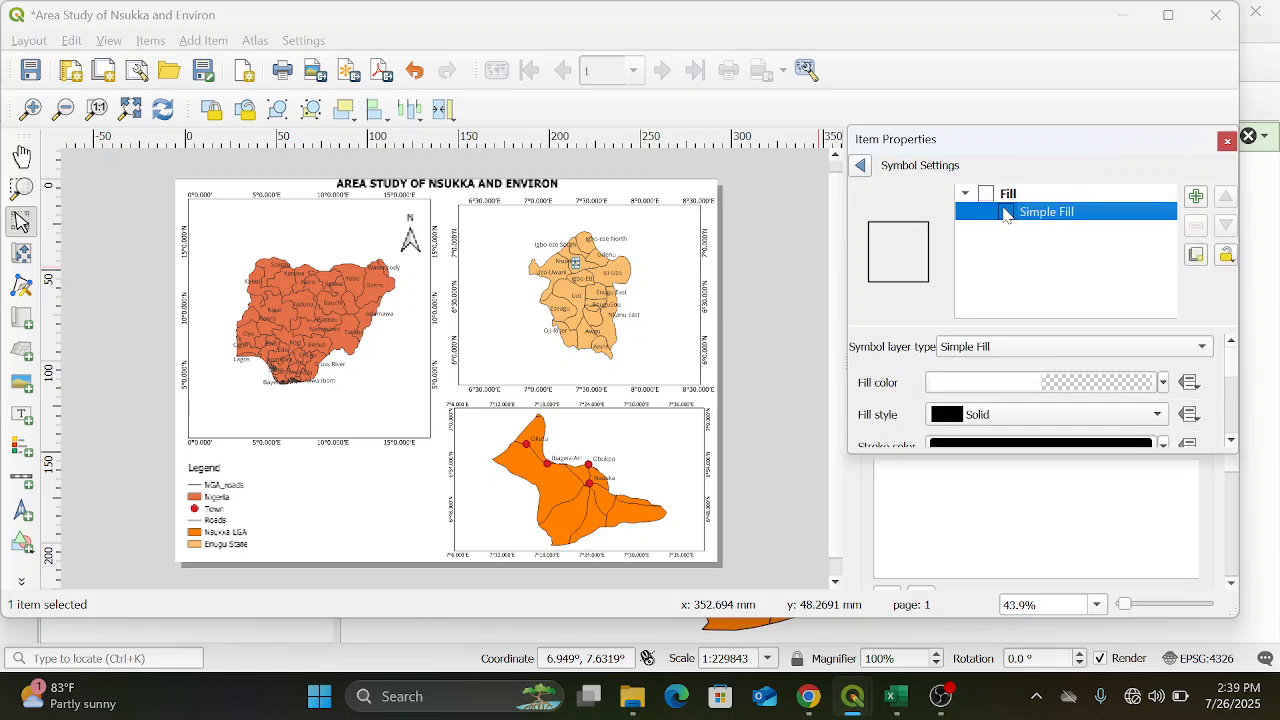
left_click(1163, 383)
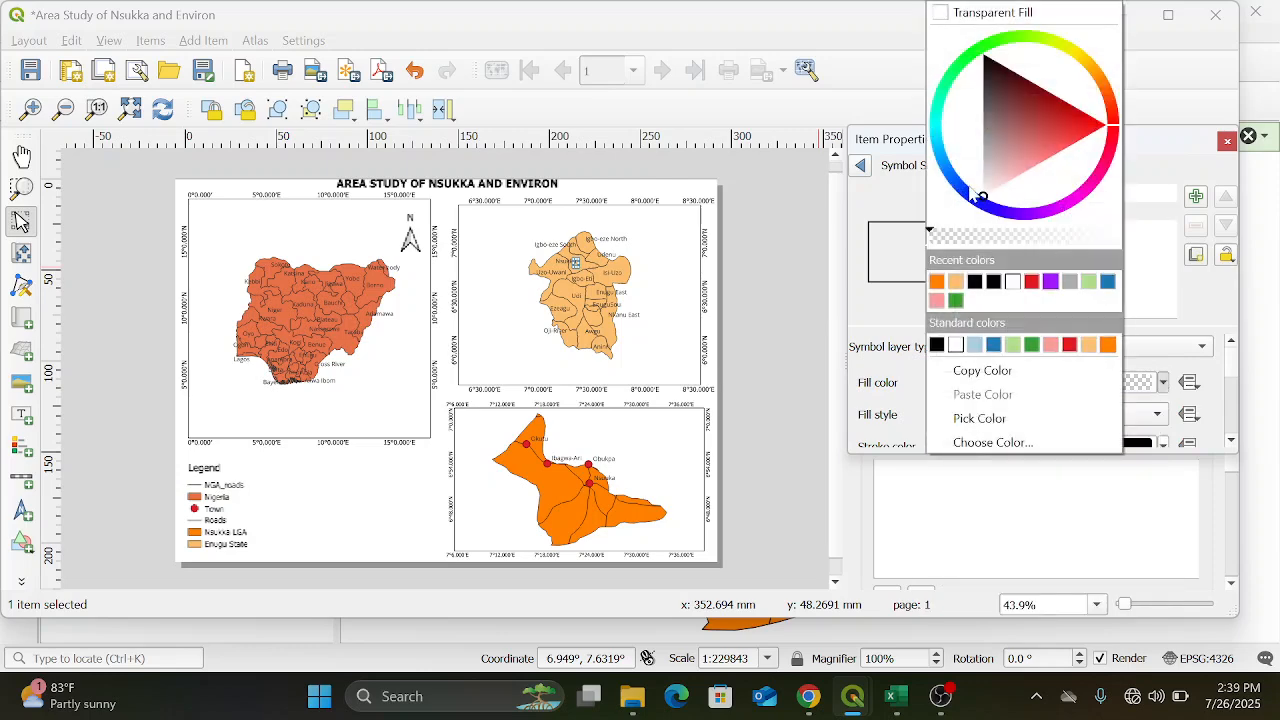
left_click(943, 18)
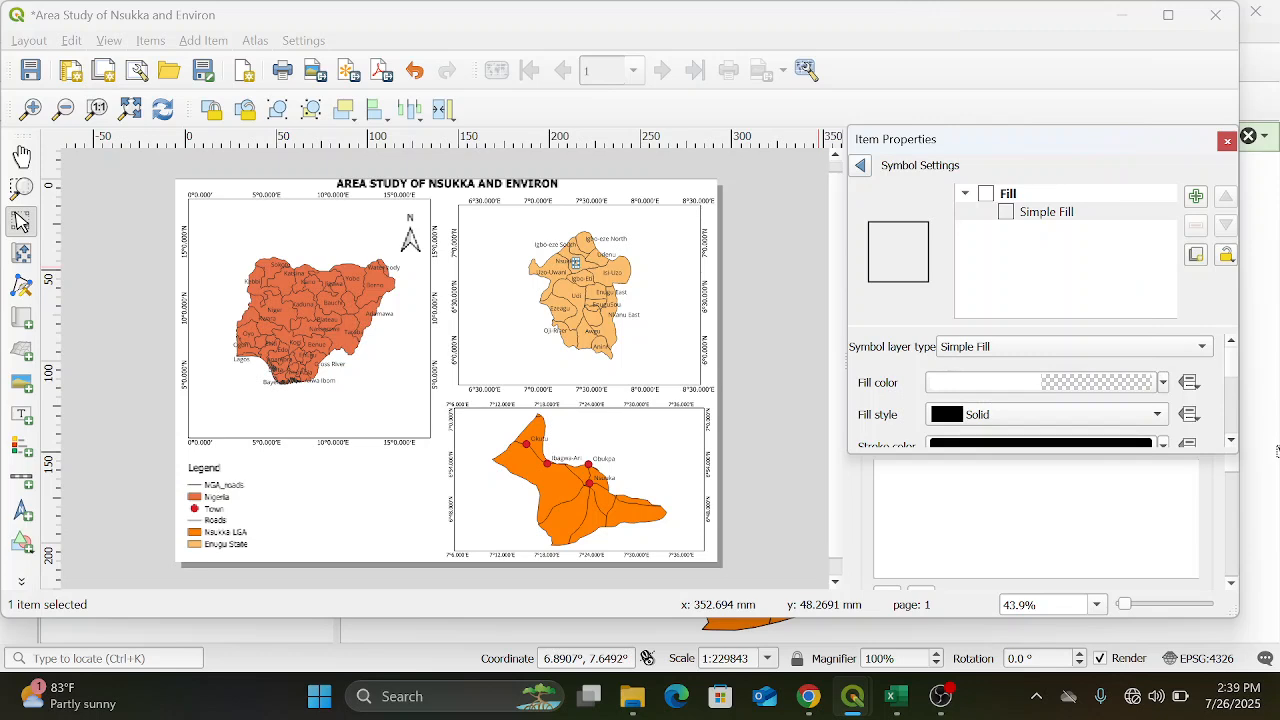
Set the stroke color of the triangle's simple fill to the standard red
mouse_move(1234, 368)
left_mouse_down()
mouse_move(1234, 405)
mouse_move(1234, 388)
left_mouse_up()
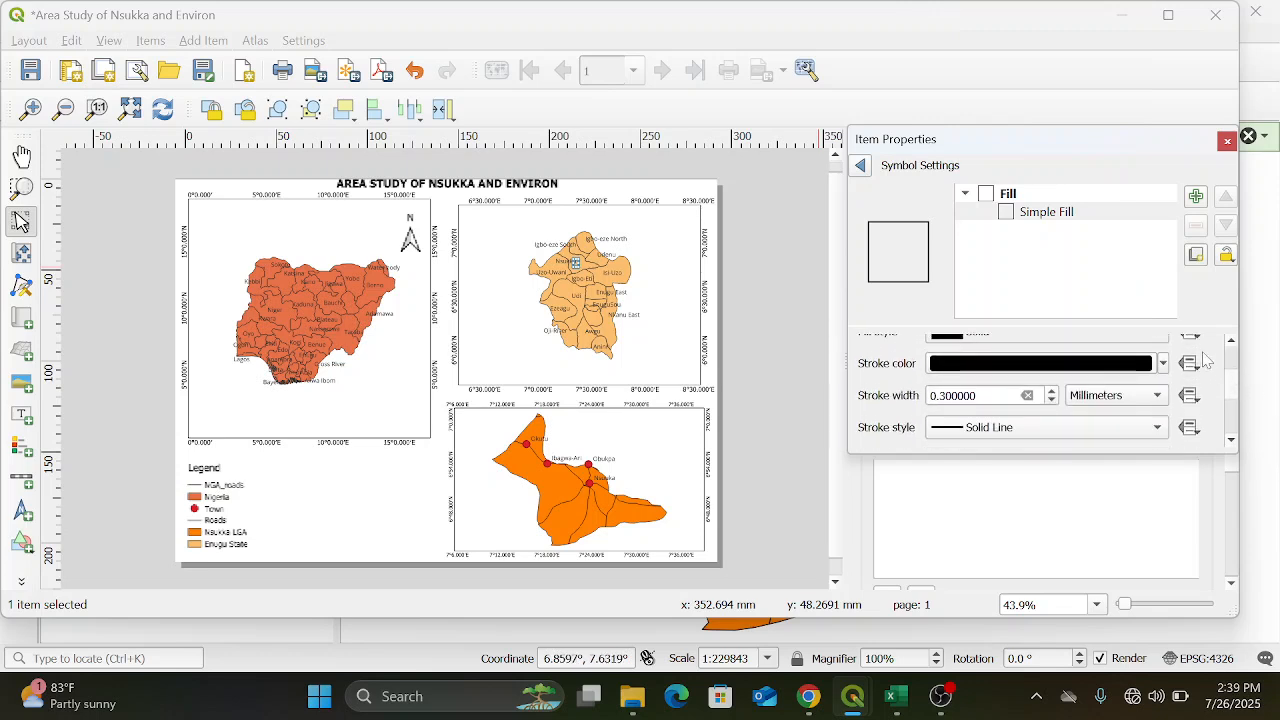
left_click(1164, 364)
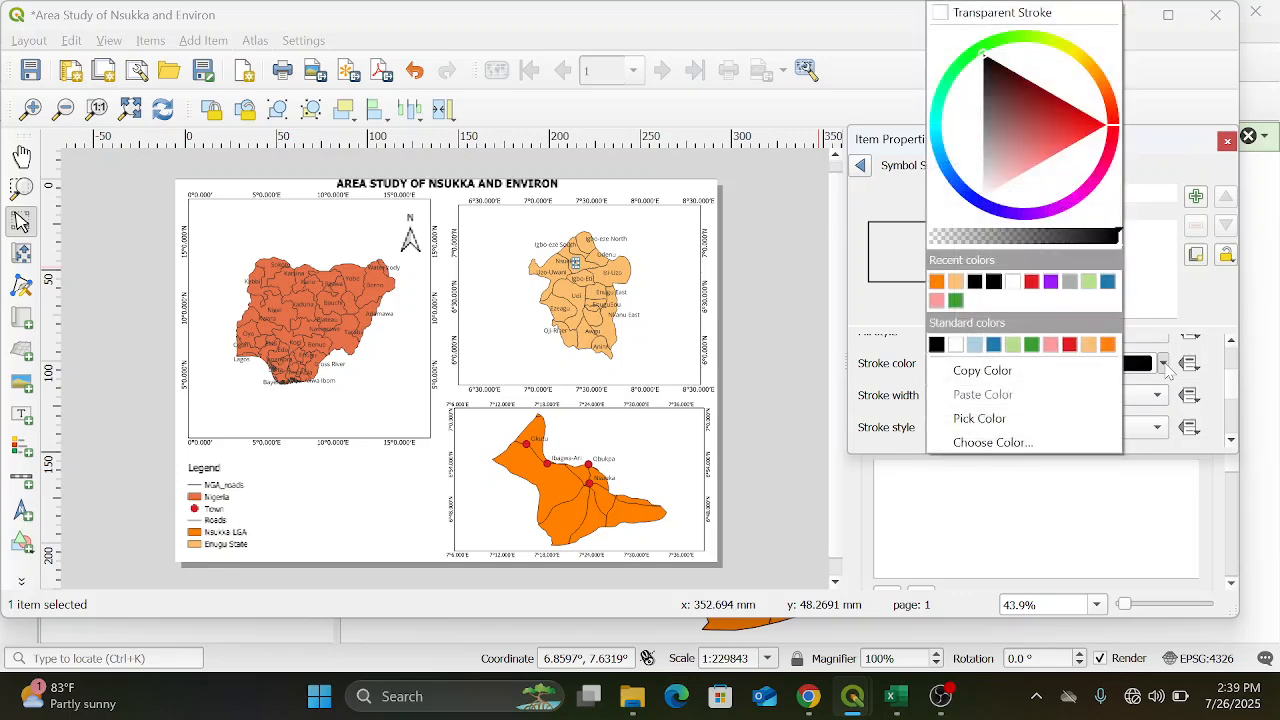
left_click(1069, 345)
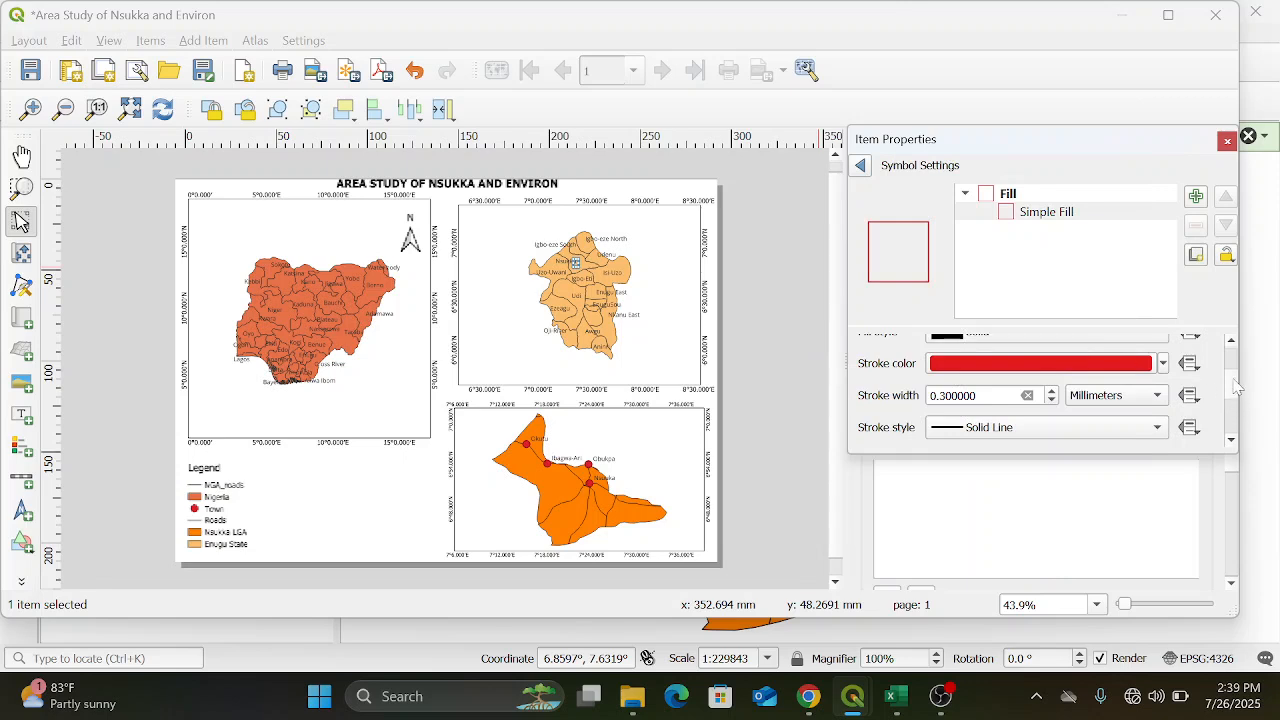
Increase the triangle's stroke width to 1.3 millimetres and return to the shape properties
scroll(1236, 388, "down", 1)
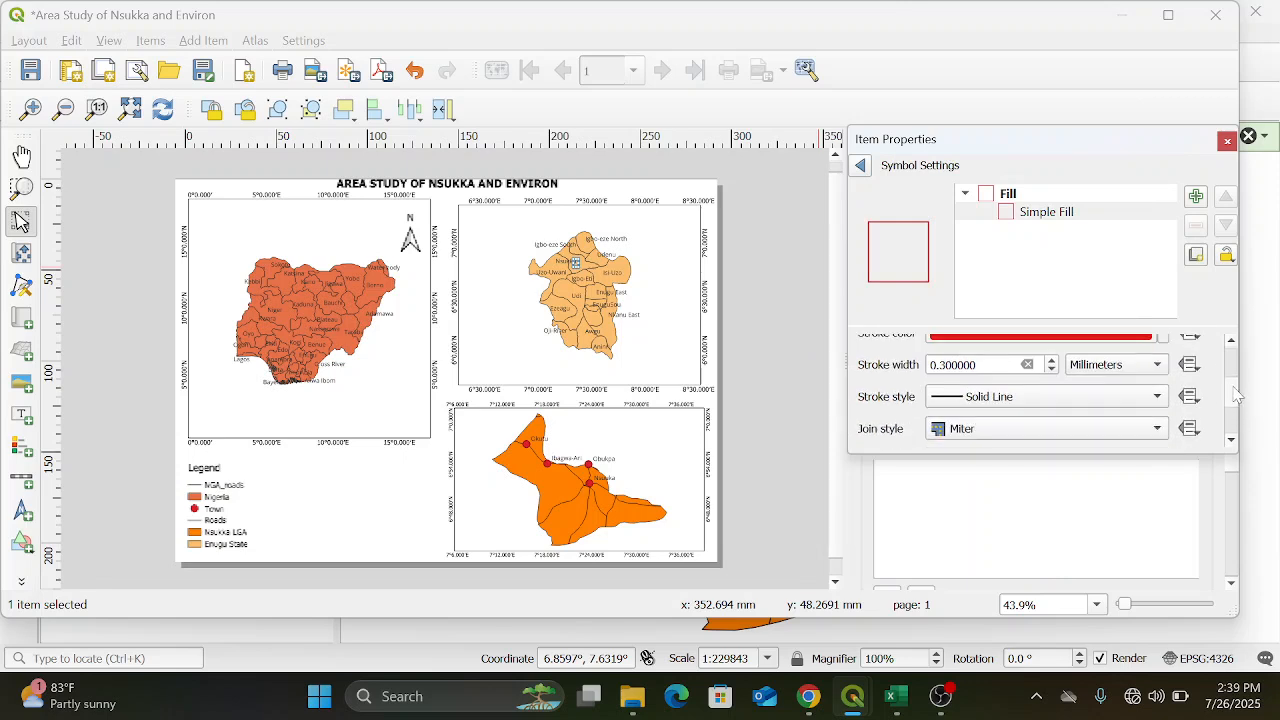
left_click(1051, 361)
left_click(1051, 362)
left_click(1051, 362)
left_click(1051, 362)
left_click(1051, 362)
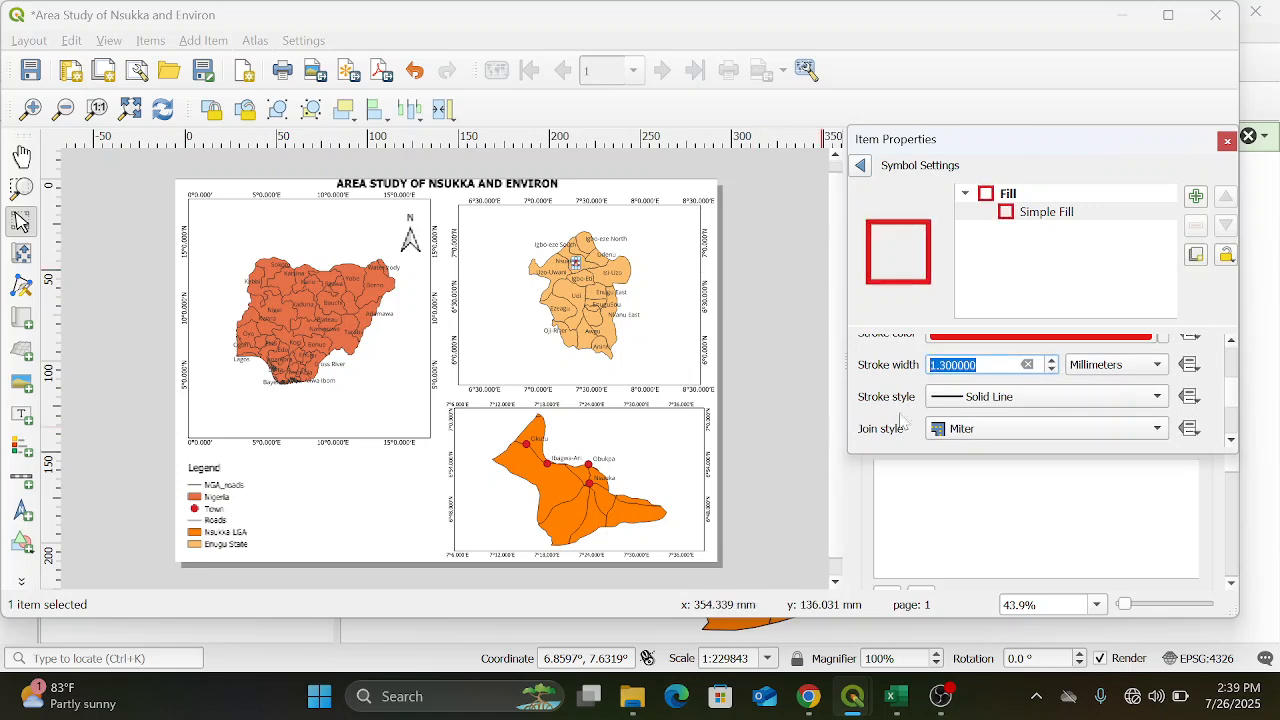
left_click_drag(1232, 394, 1232, 363)
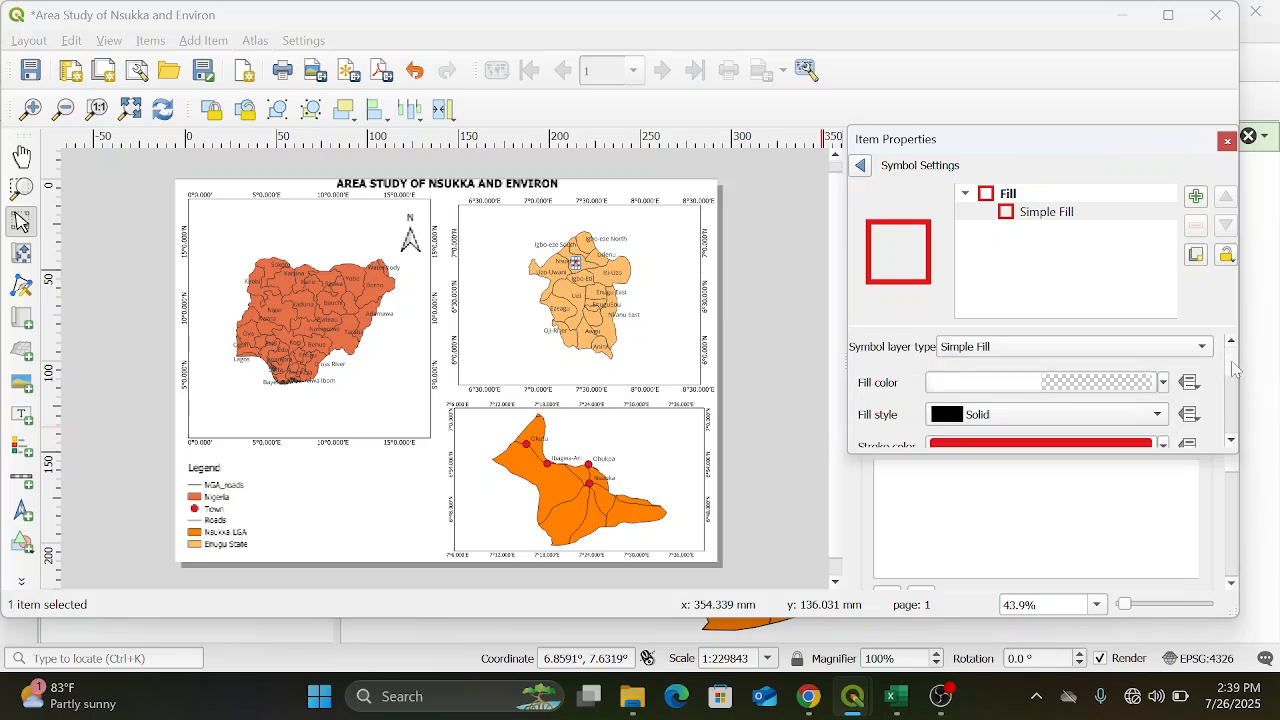
left_click(861, 166)
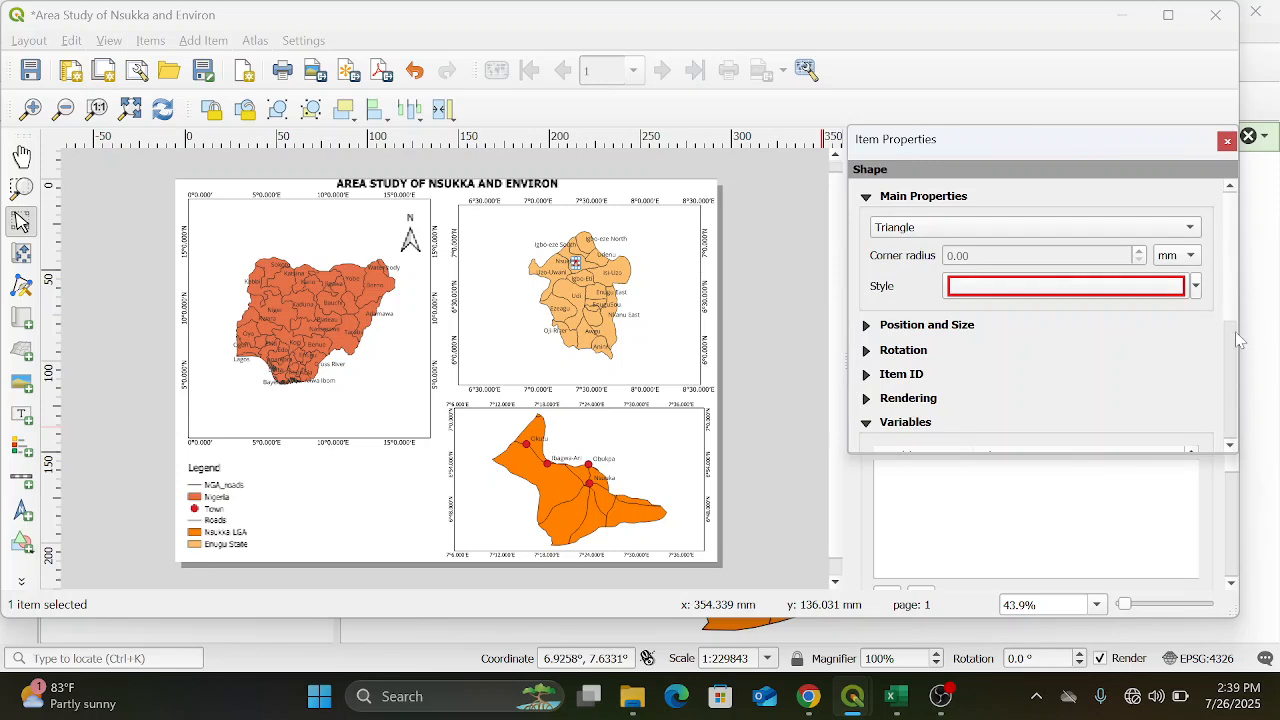
left_click(1048, 287)
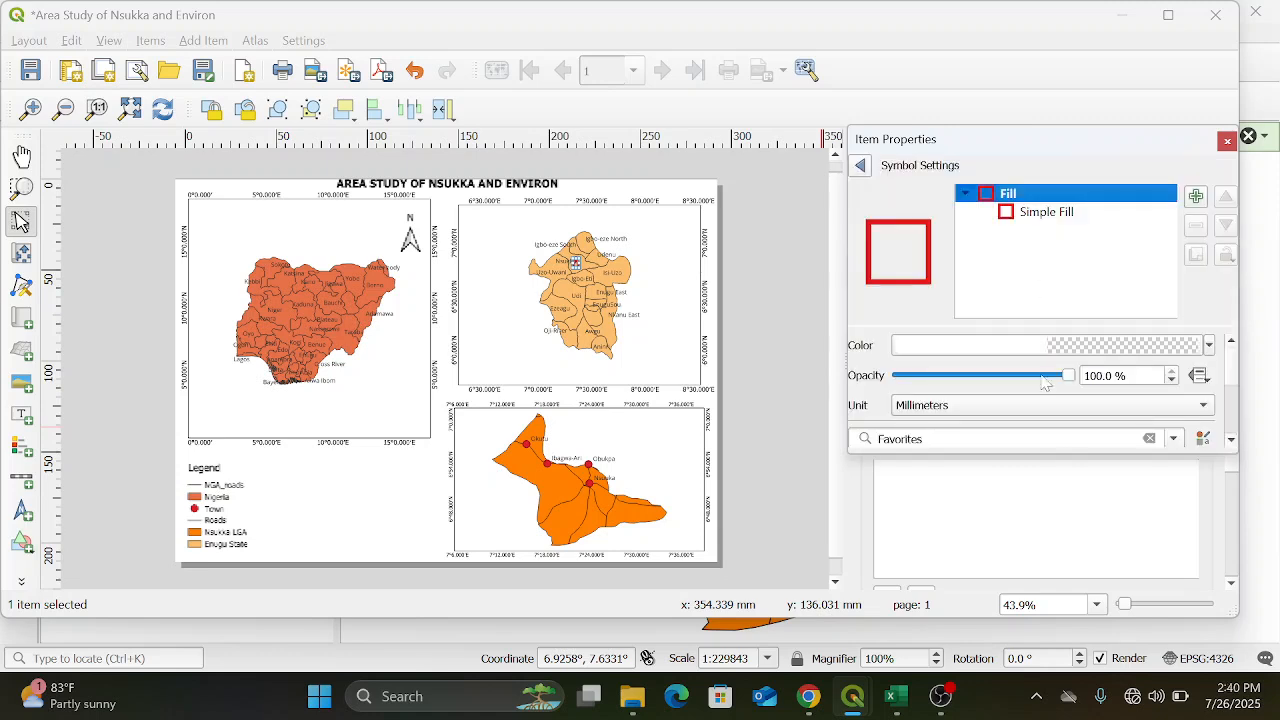
mouse_move(1230, 357)
left_mouse_down()
mouse_move(1238, 398)
mouse_move(1240, 378)
left_mouse_up()
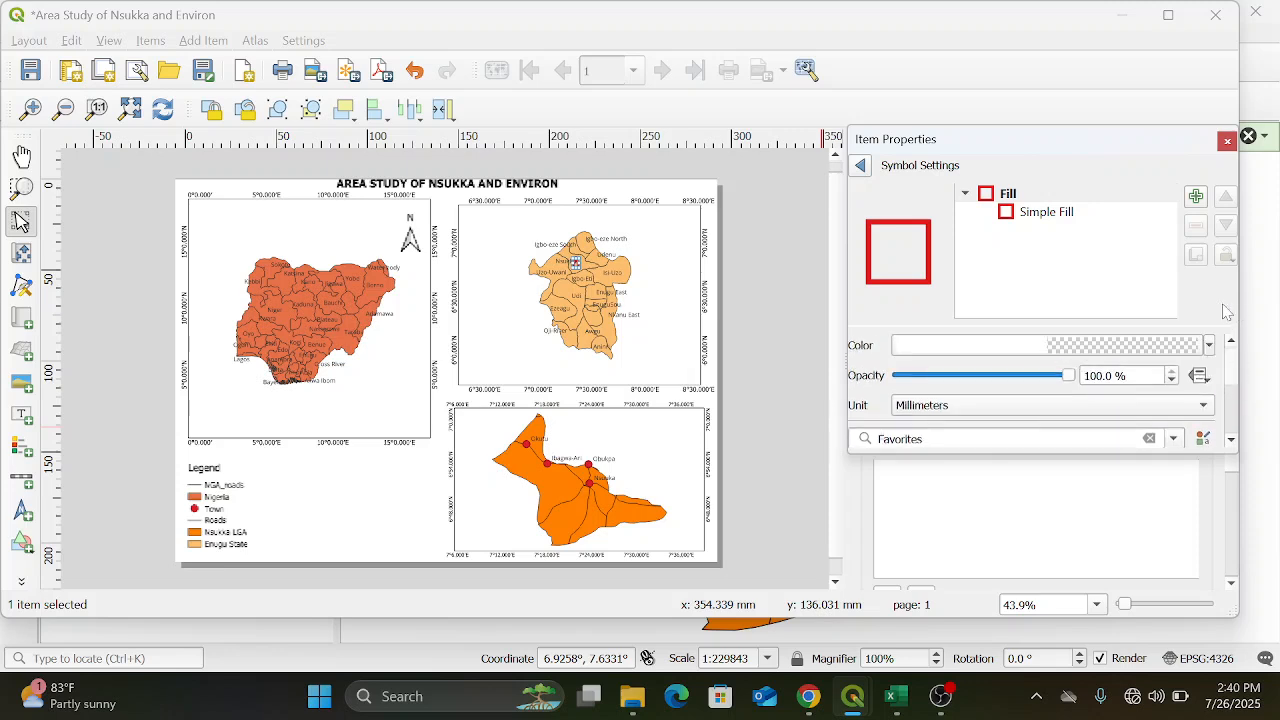
left_click(862, 166)
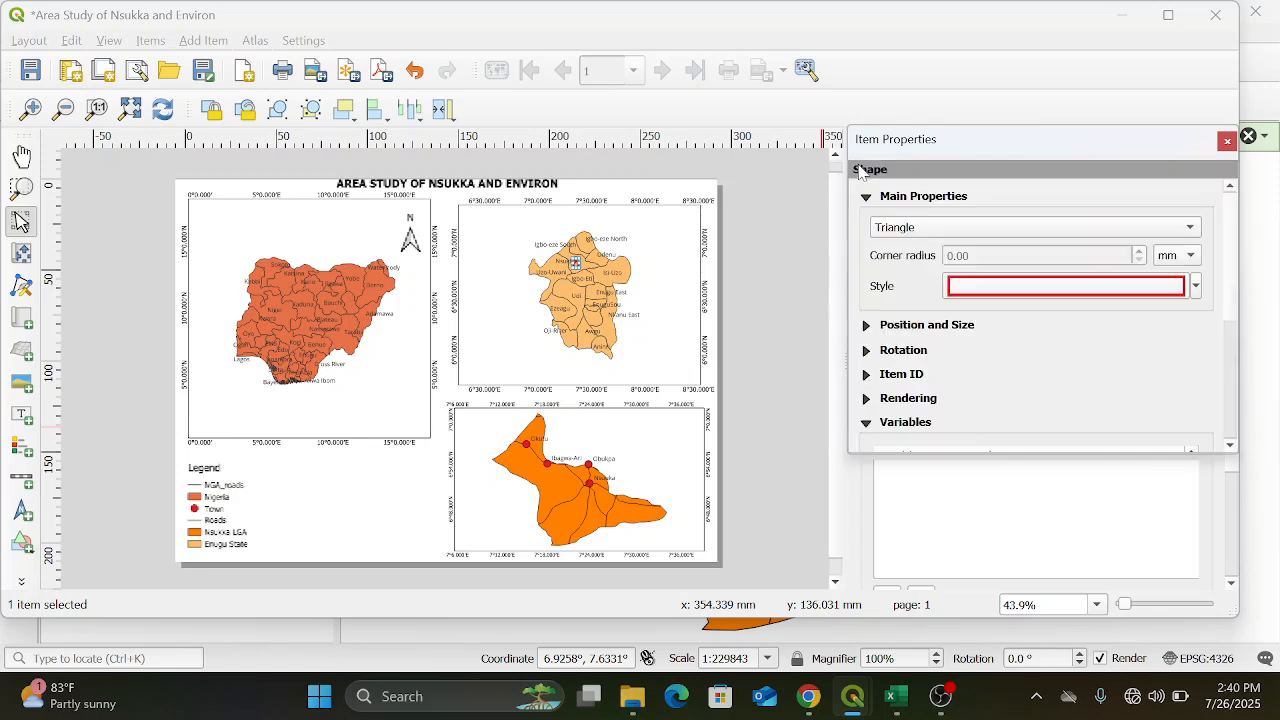
left_click(340, 486)
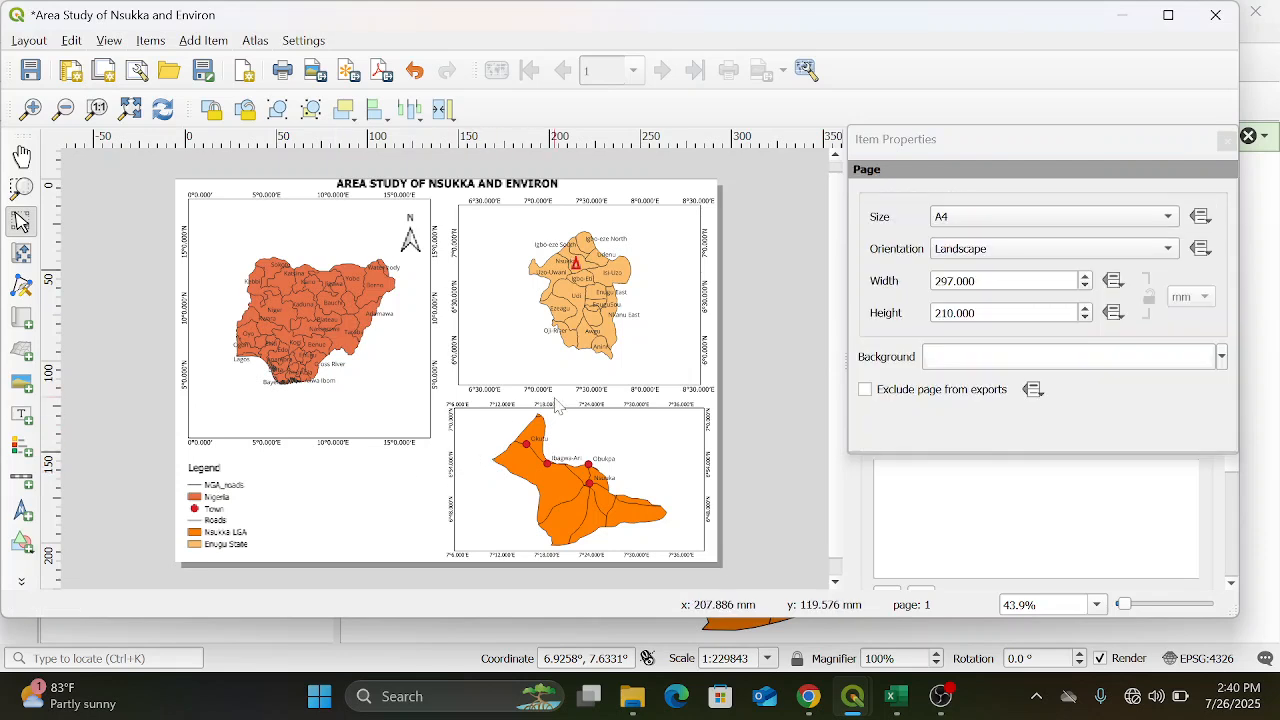
Reduce the stroke width of the triangle's Simple Fill layer to 0.7 millimetres and deselect the triangle
left_click(575, 258)
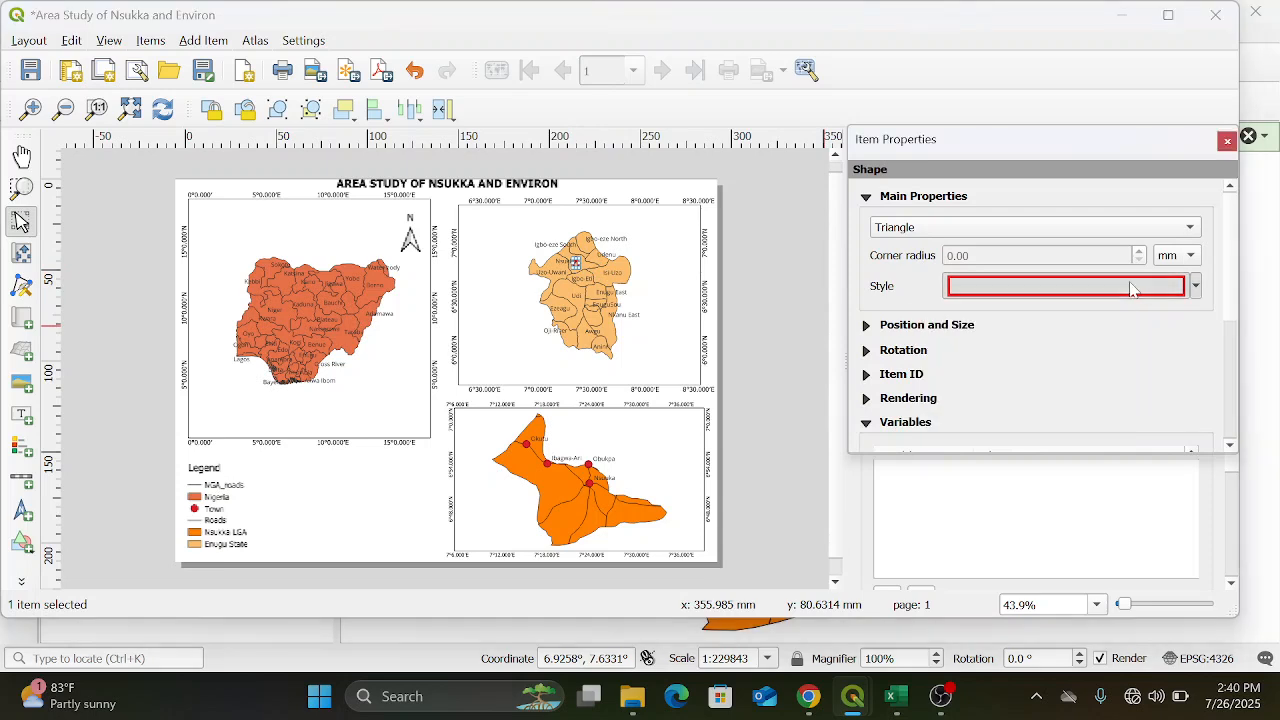
left_click(1133, 289)
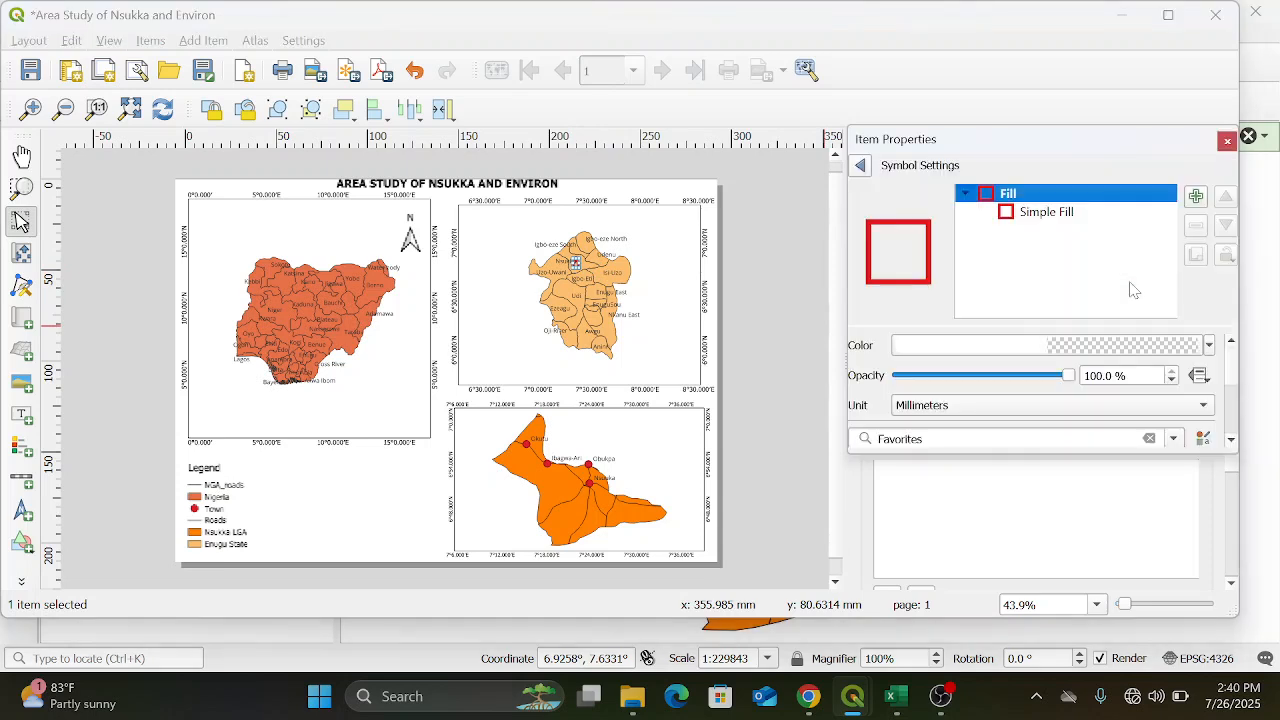
left_click(1234, 364)
scroll(1236, 370, "down", 4)
scroll(1237, 370, "up", 4)
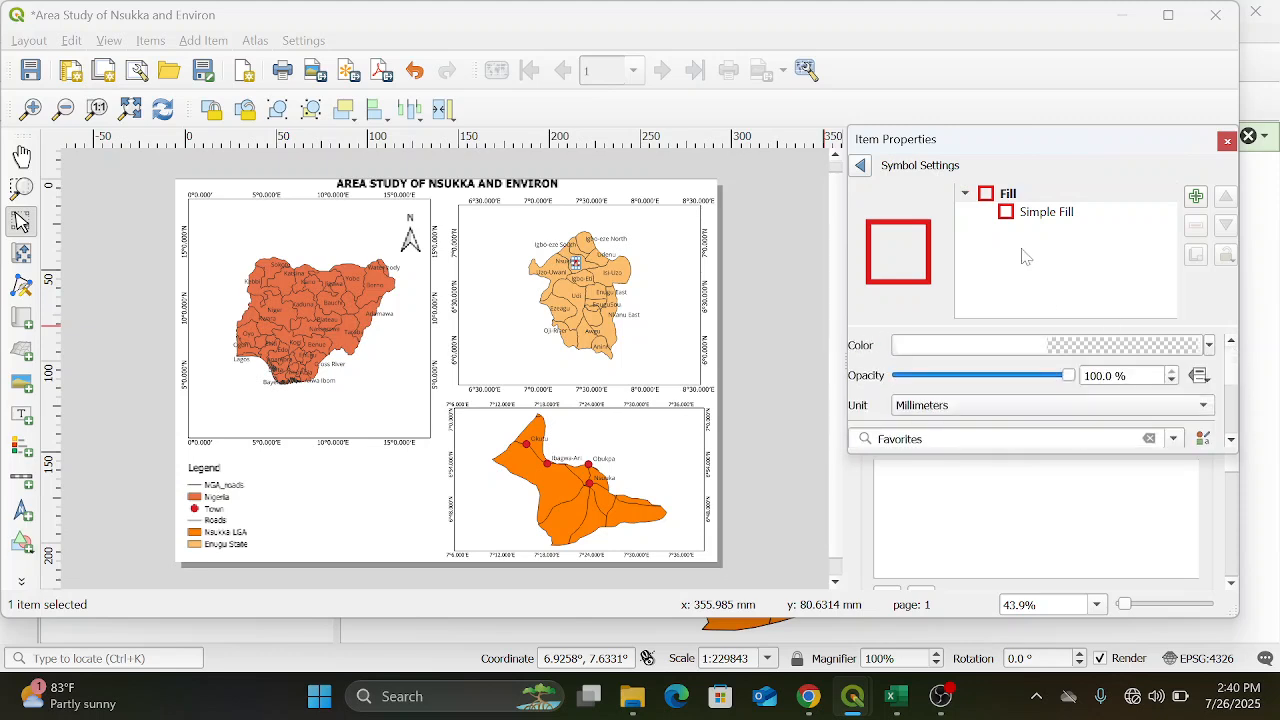
left_click(1008, 214)
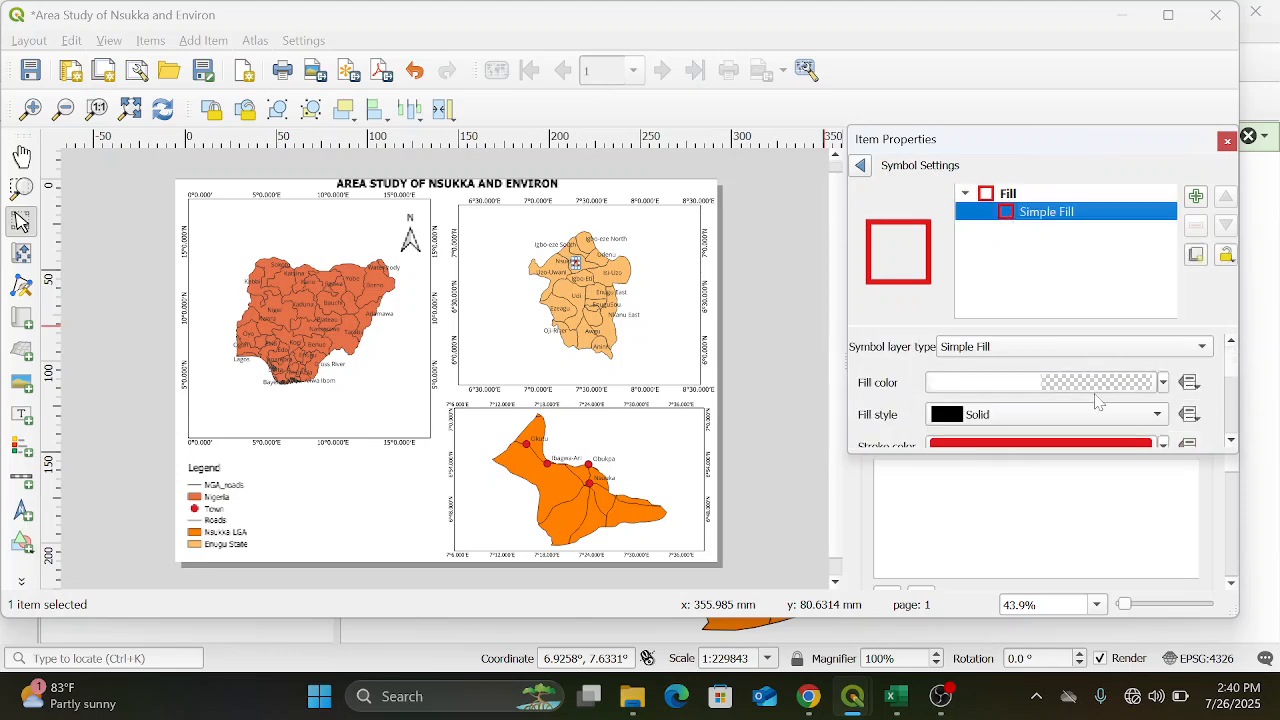
scroll(1230, 390, "down", 1)
scroll(1232, 387, "down", 1)
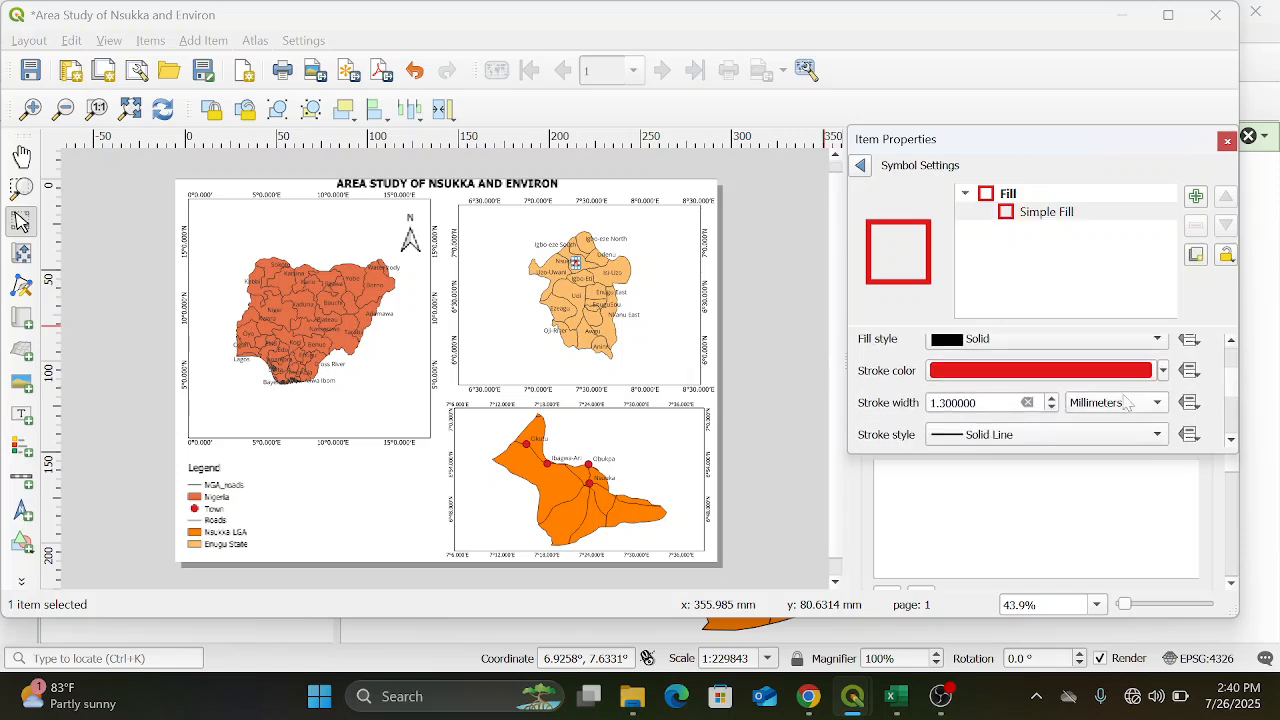
left_click(1052, 407)
left_click(1052, 407)
left_click(1052, 407)
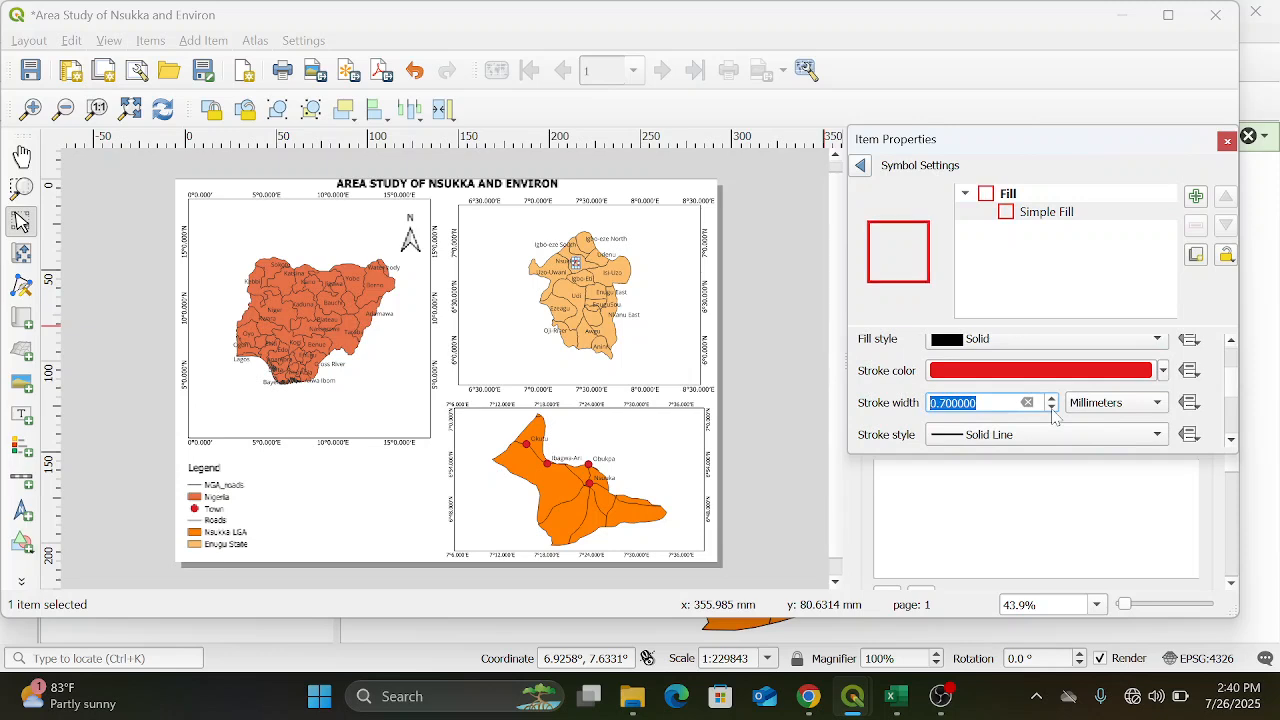
left_click(407, 499)
left_click(407, 500)
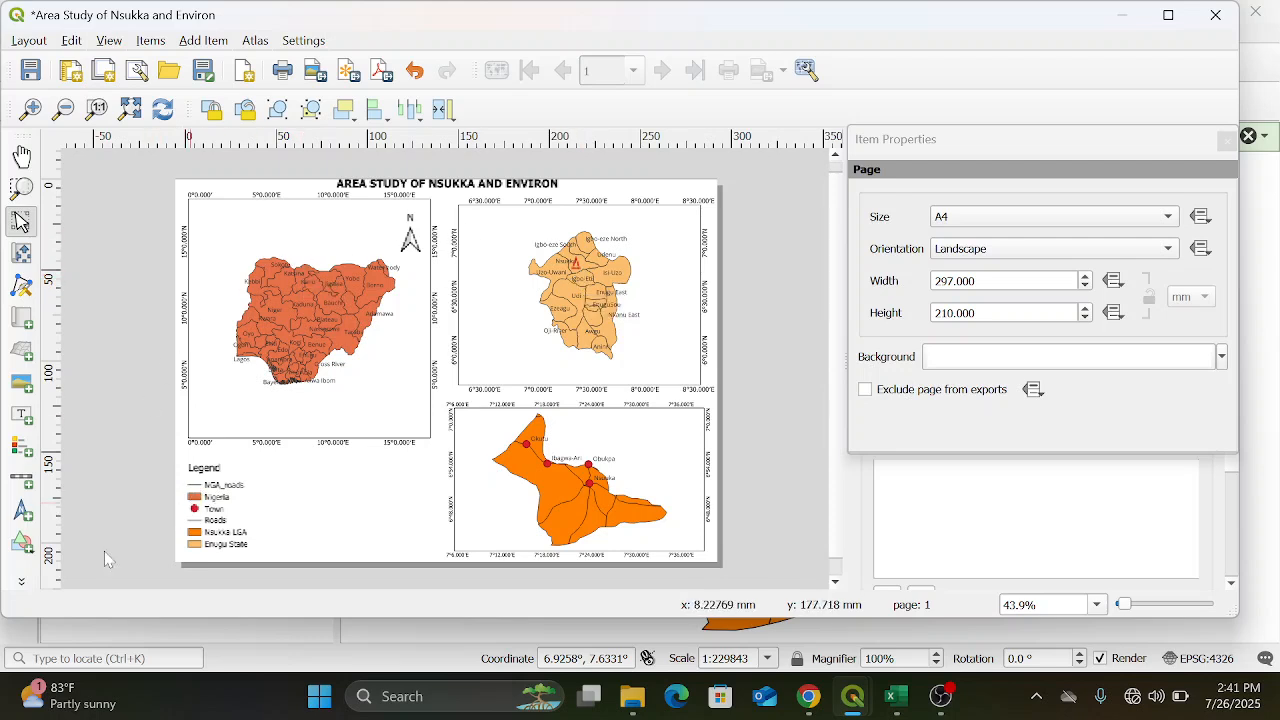
Activate the Add Arrow tool and enlarge the layout around the Nigeria and Enugu State maps
left_click(23, 545)
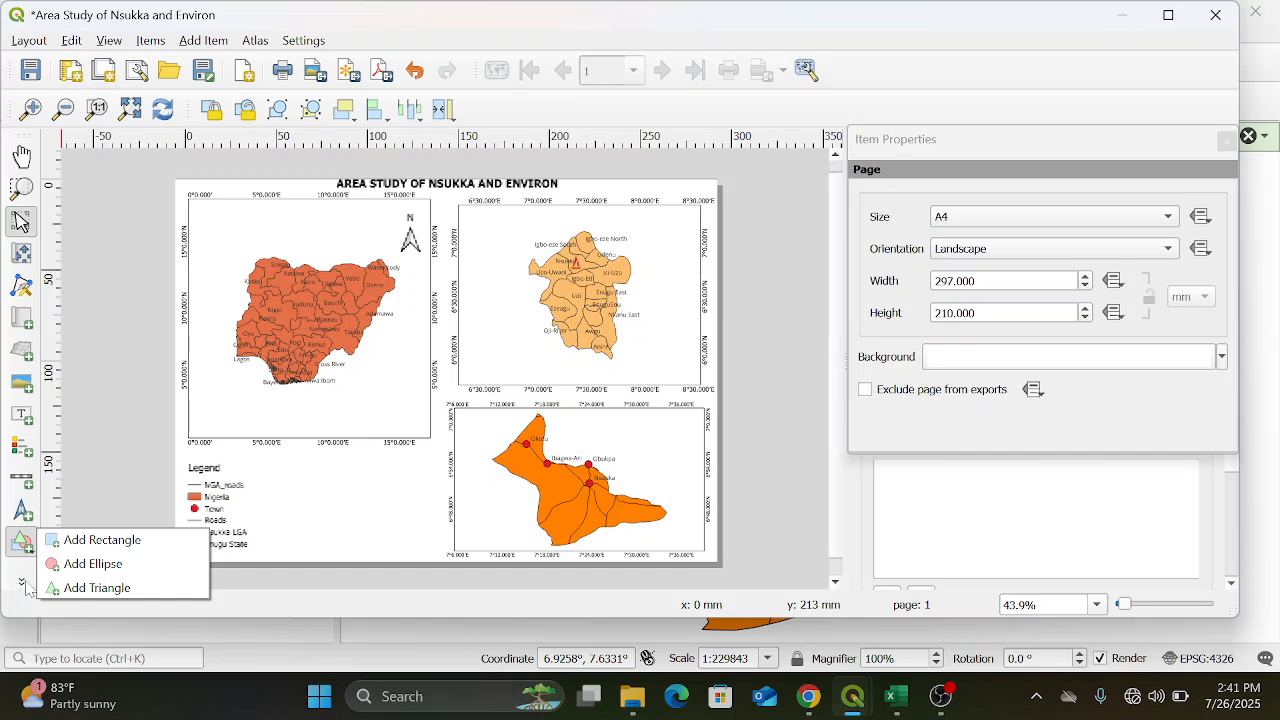
left_click(22, 582)
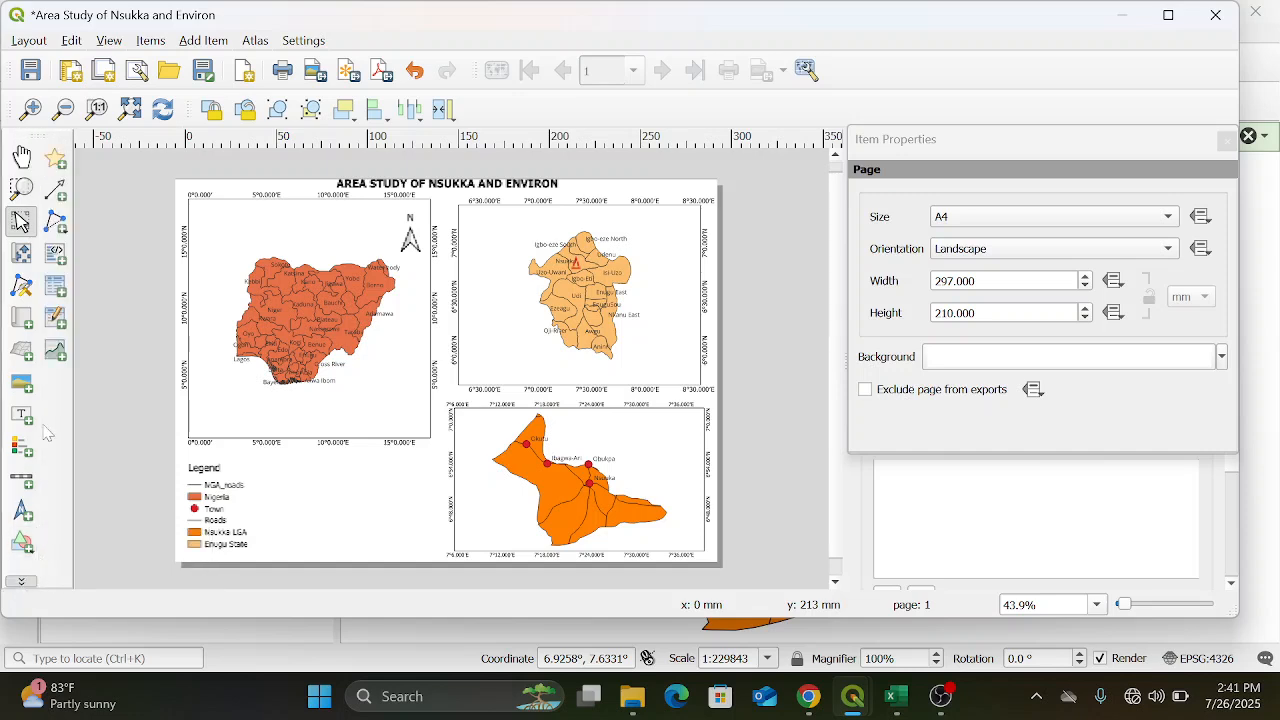
left_click(62, 200)
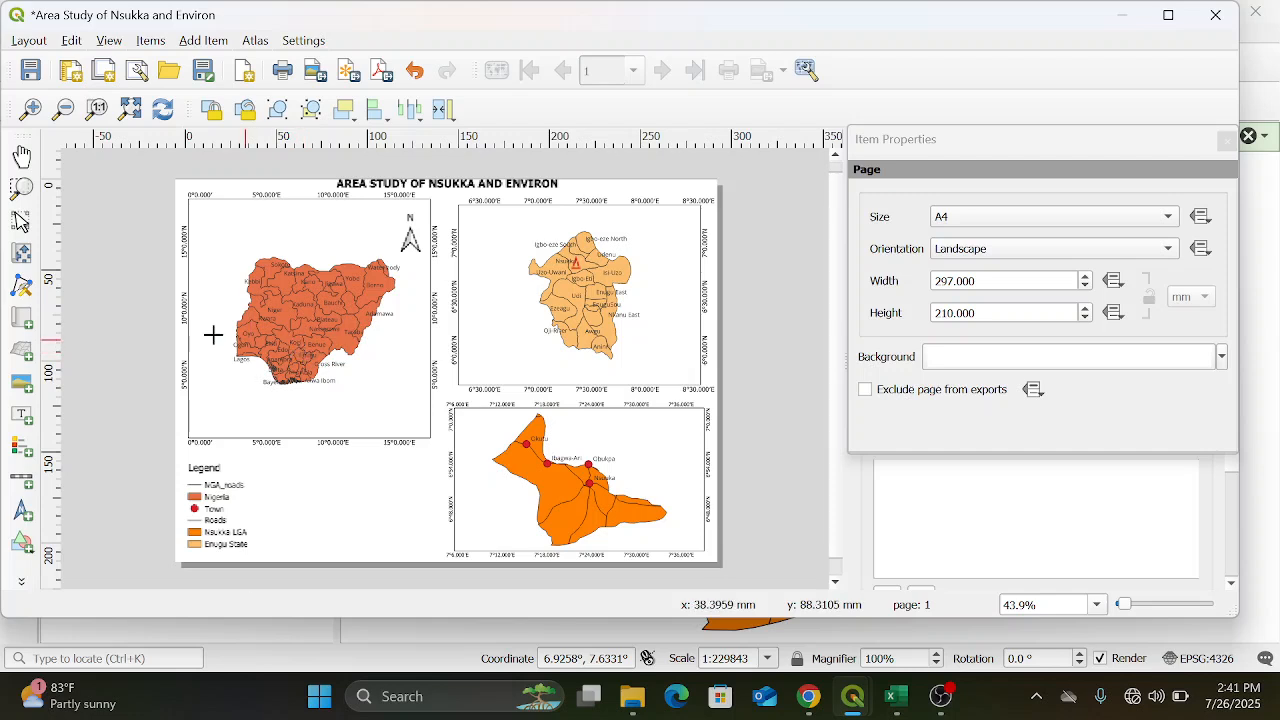
left_click_drag(131, 144, 30, 104)
left_click(31, 109)
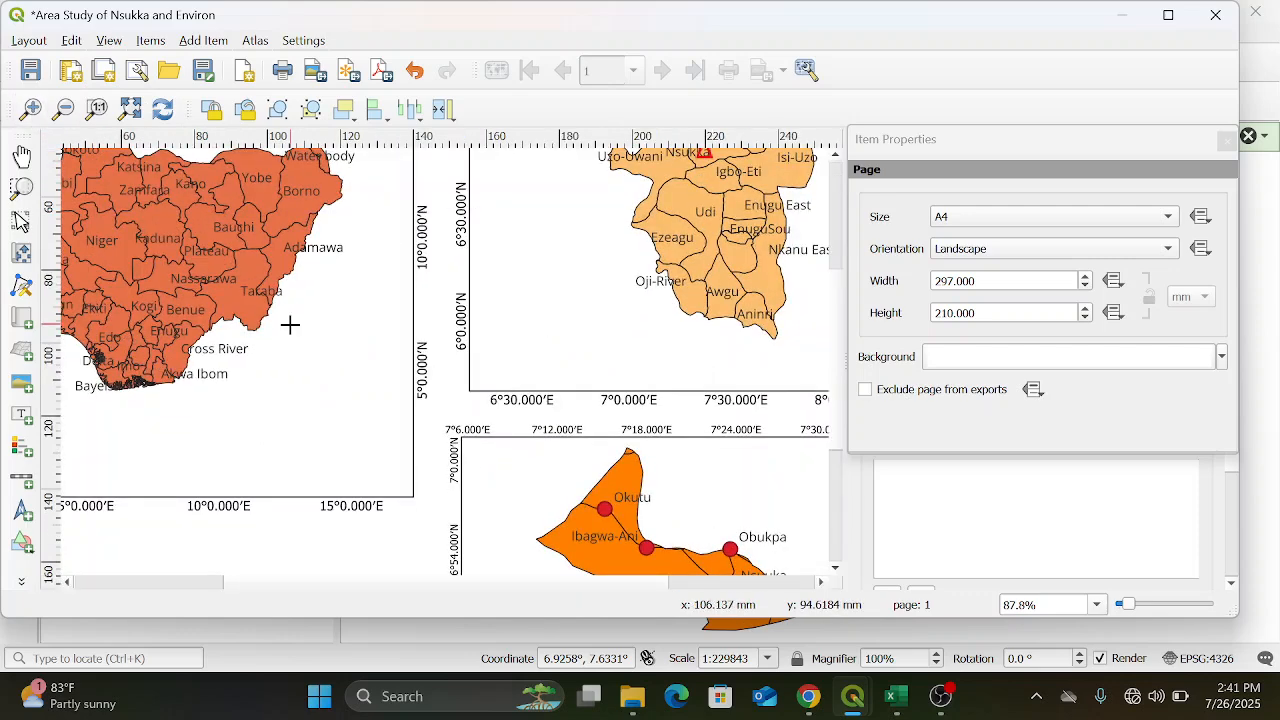
left_click(150, 330)
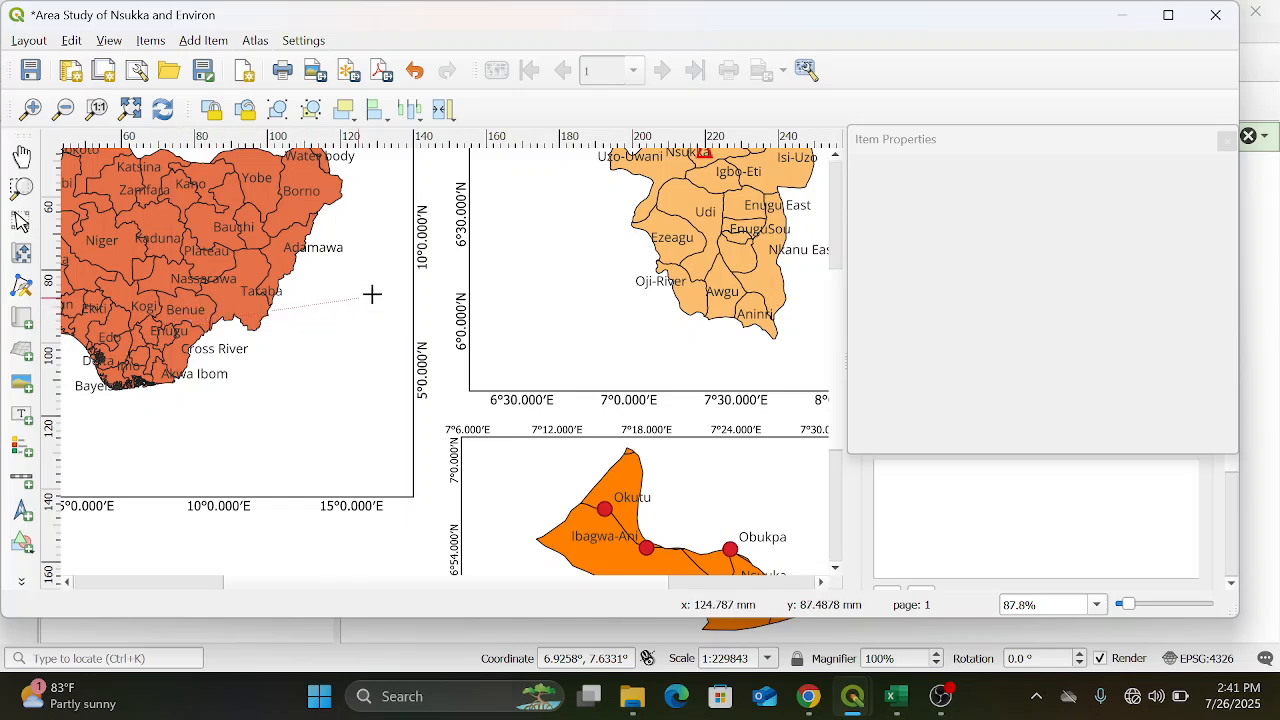
right_click(470, 268)
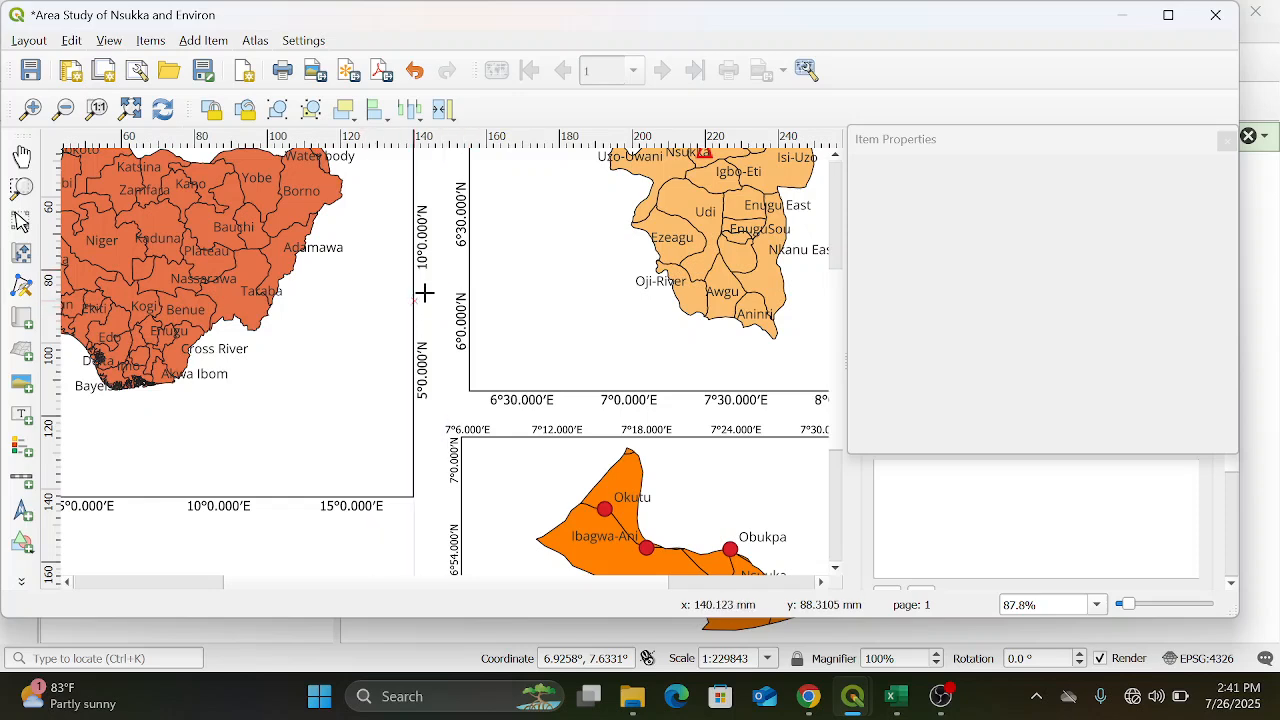
left_click(459, 276)
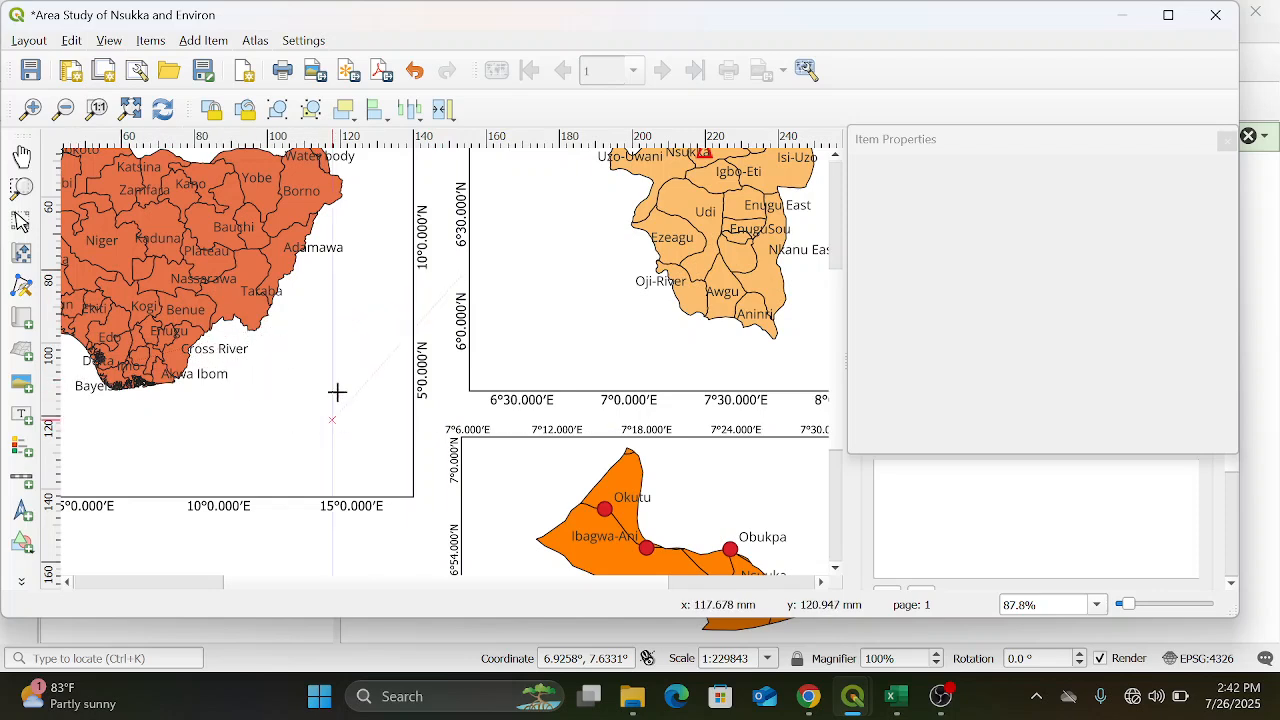
right_click(335, 297)
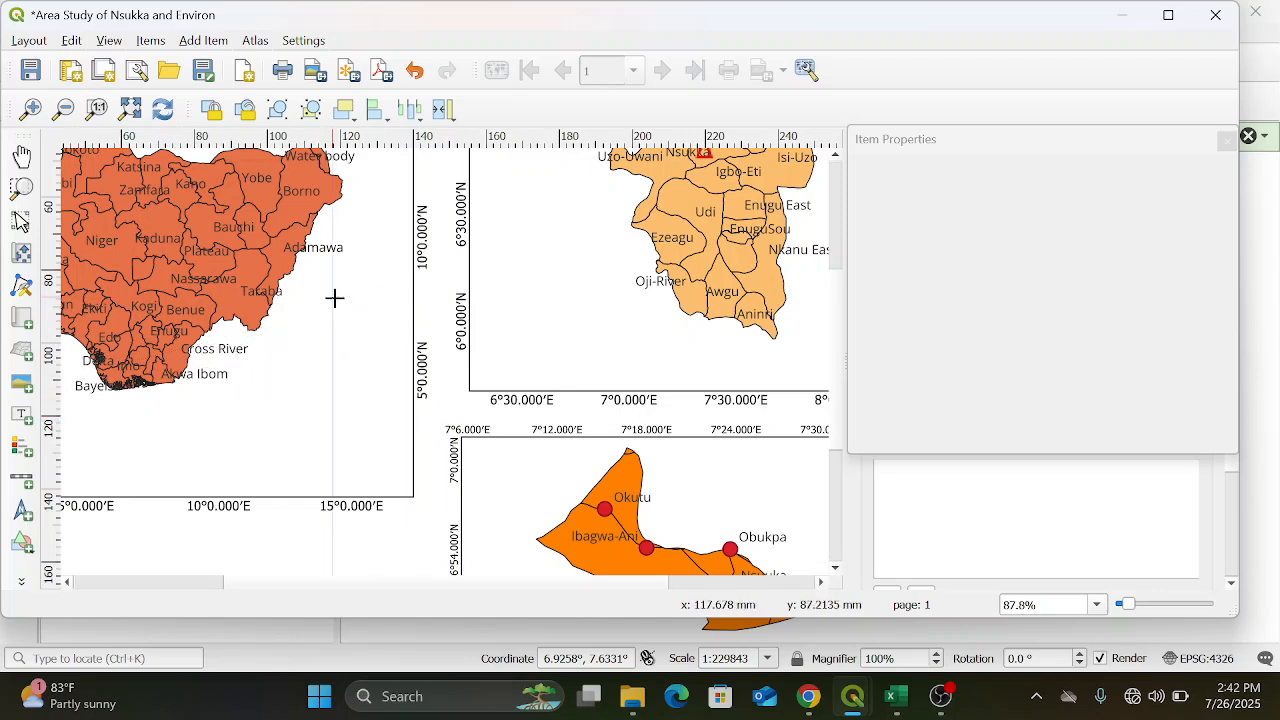
Draw an arrow from Enugu on the Nigeria map to the near edge of the Enugu State map frame and deselect it
left_click(150, 328)
left_click(199, 328)
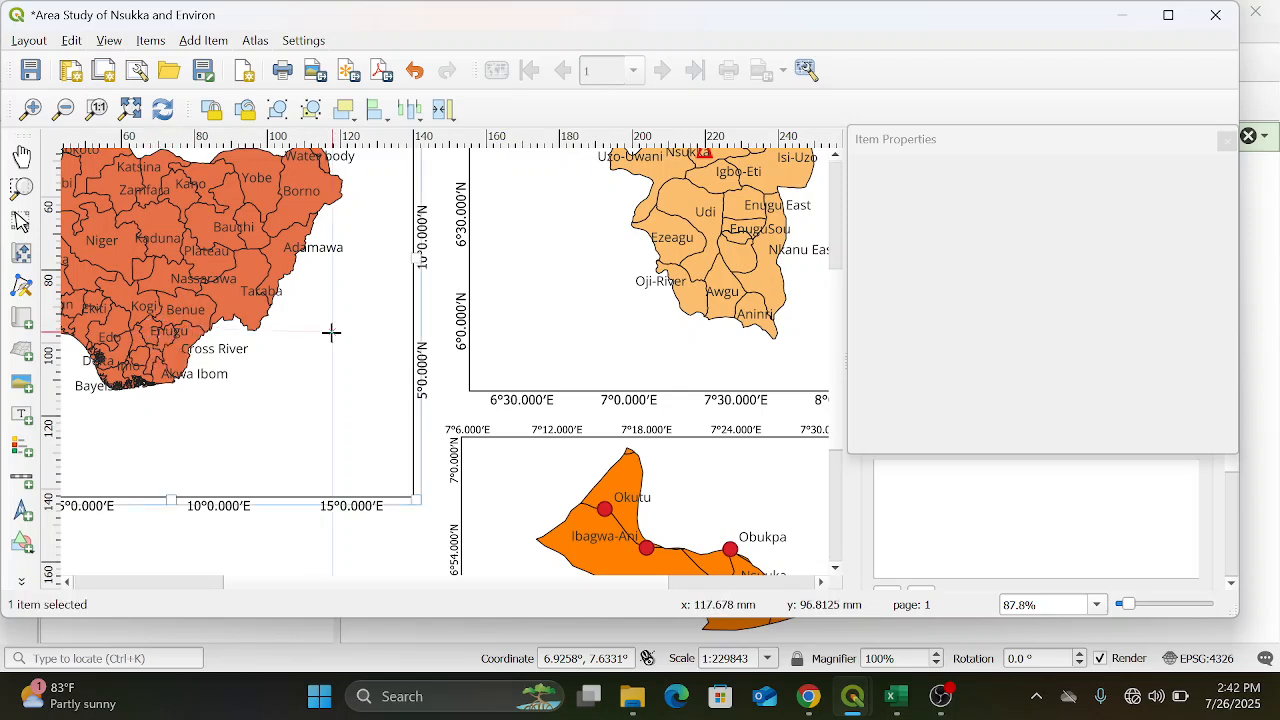
right_click(469, 271)
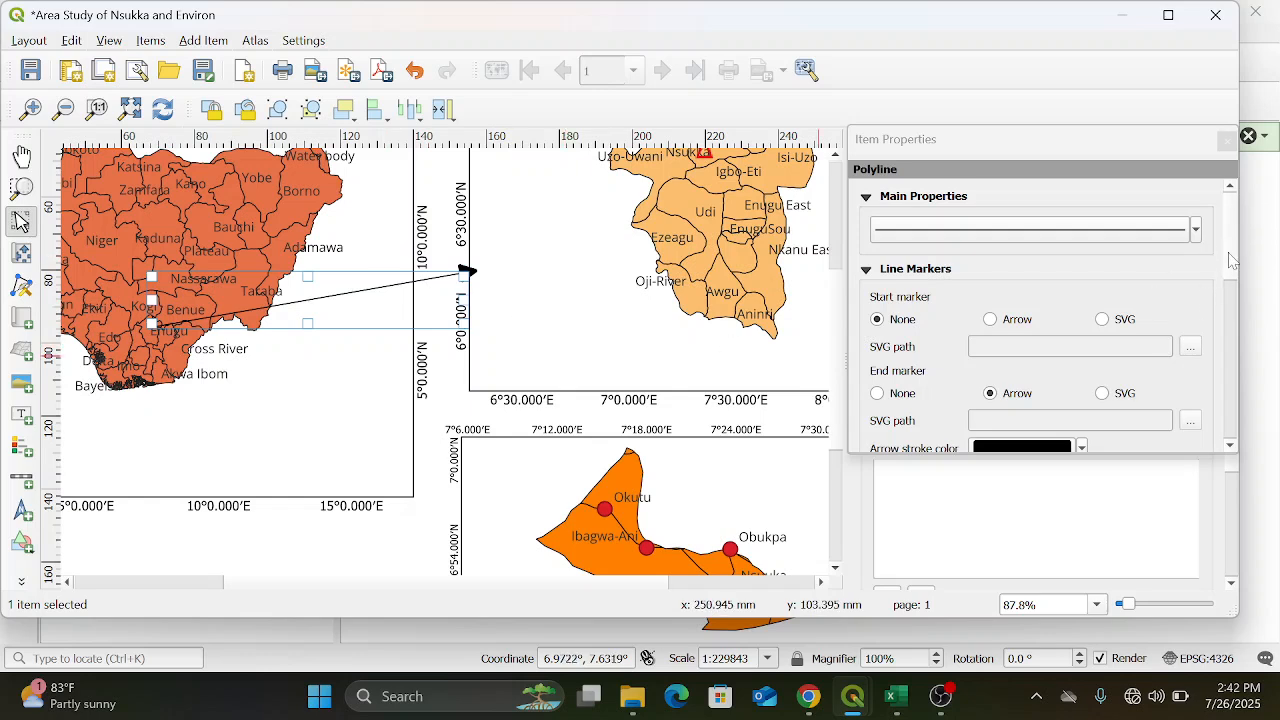
scroll(1232, 260, "down", 3)
scroll(1236, 258, "up", 3)
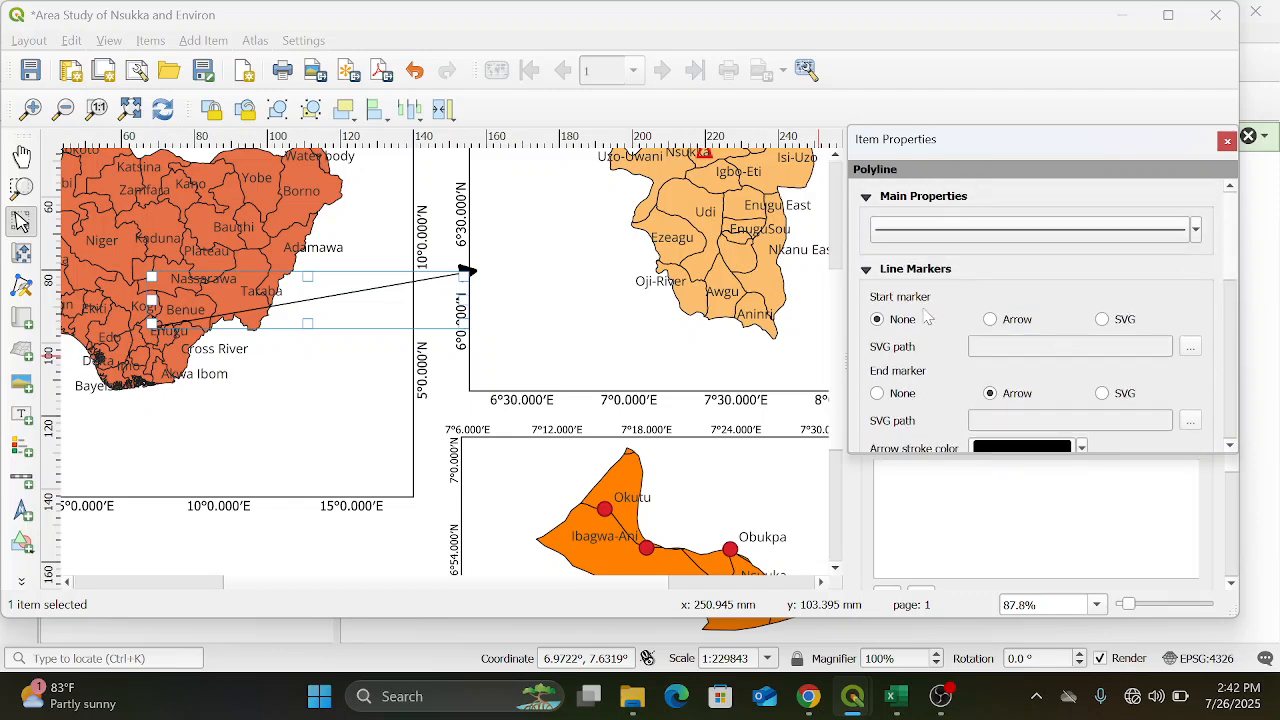
scroll(838, 260, "up", 3)
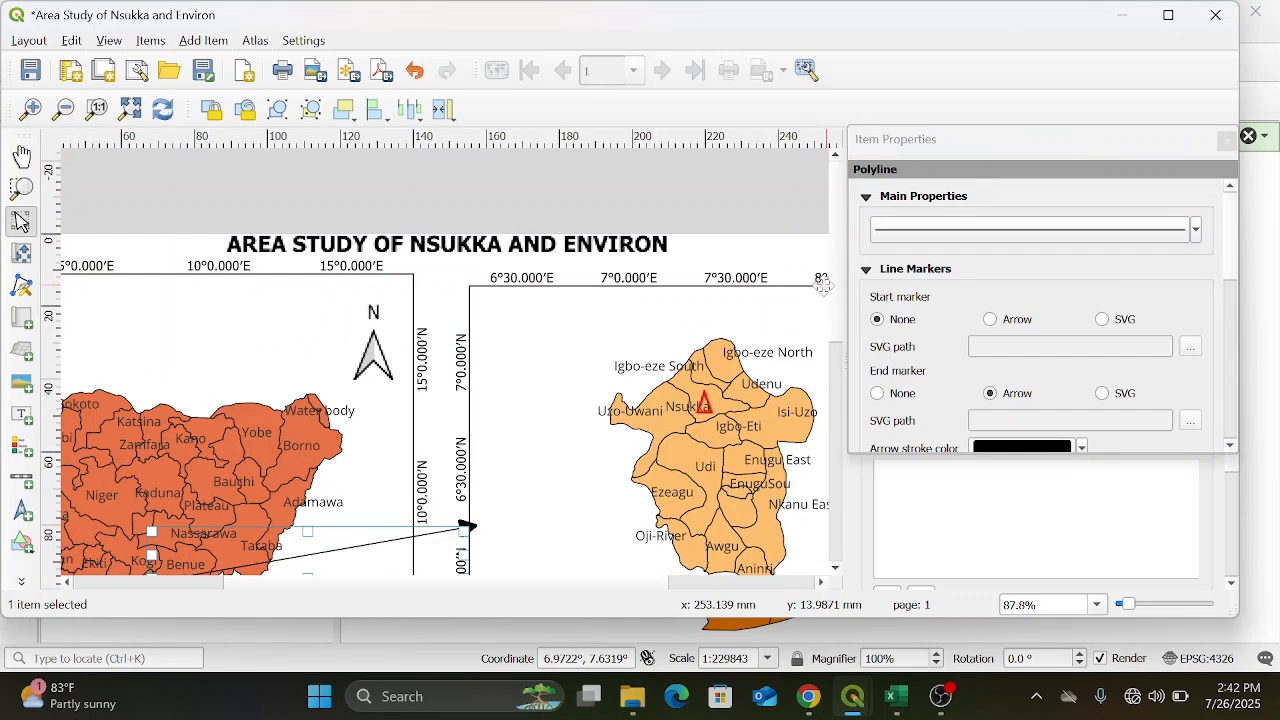
scroll(838, 285, "down", 5)
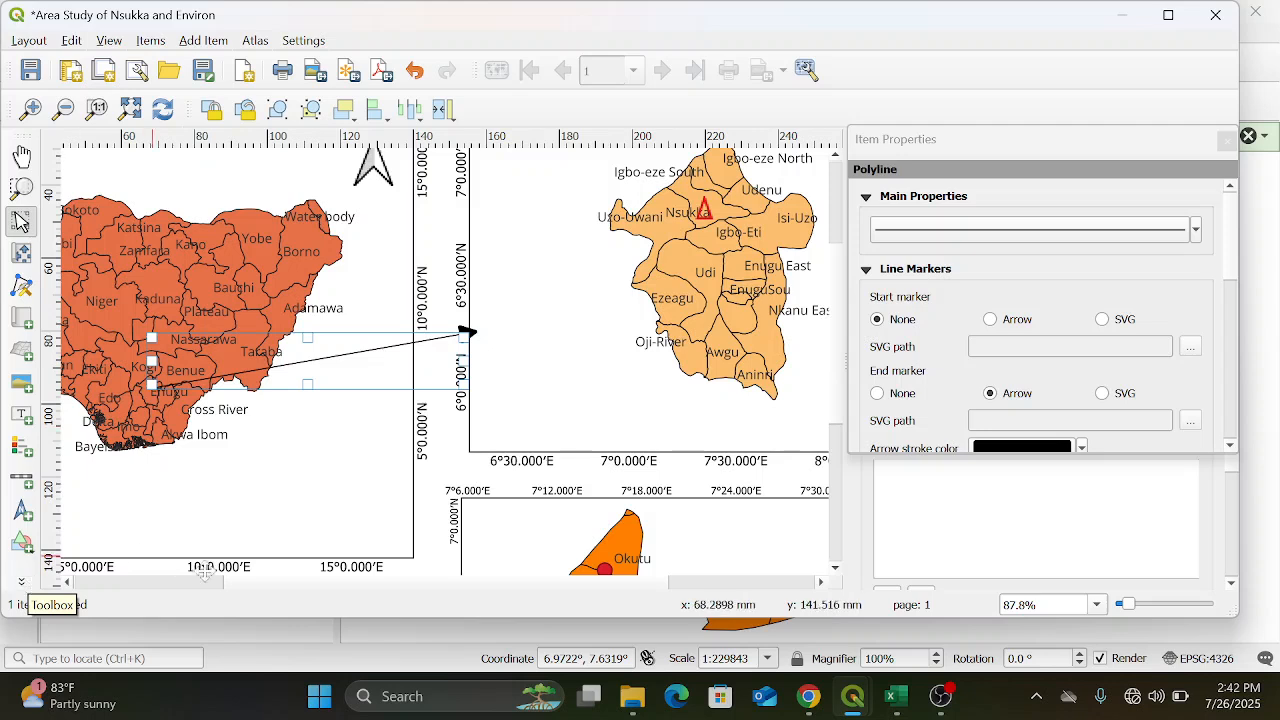
left_click(440, 514)
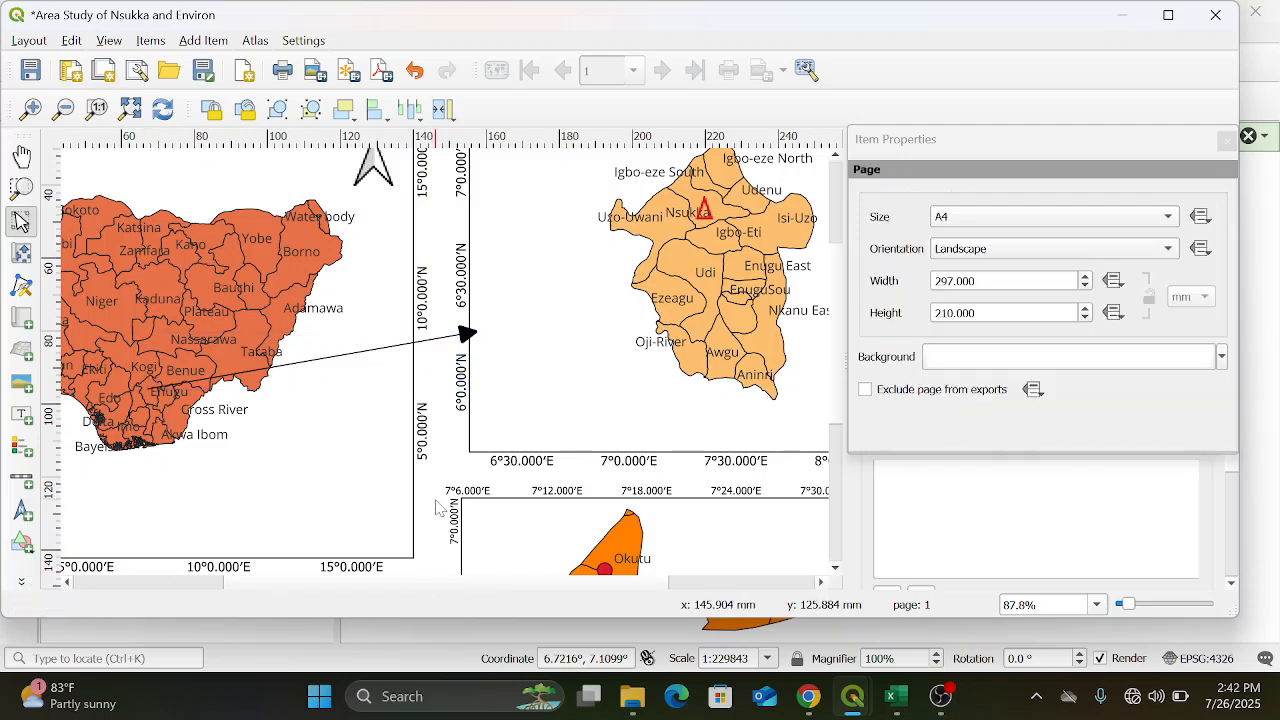
Add a second arrow from the red triangle over Nsukka to the upper edge of the Nsukka LGA map frame and deselect it
left_click(20, 583)
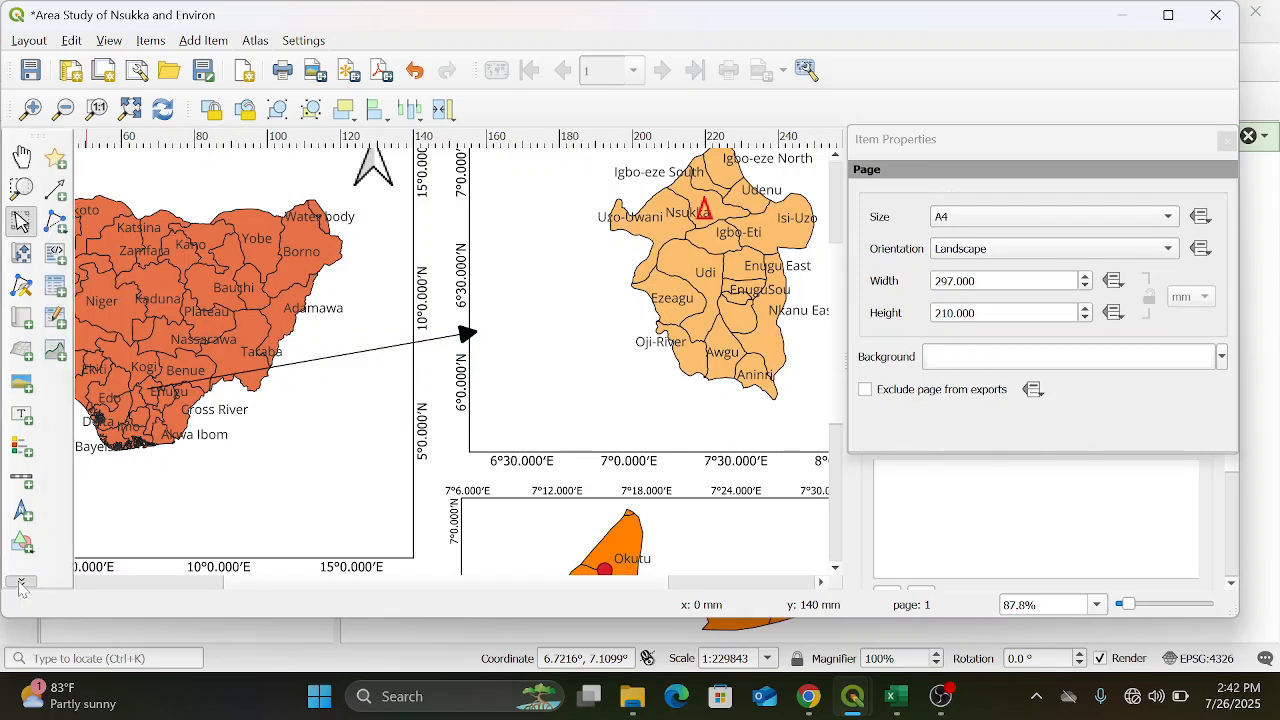
left_click(62, 198)
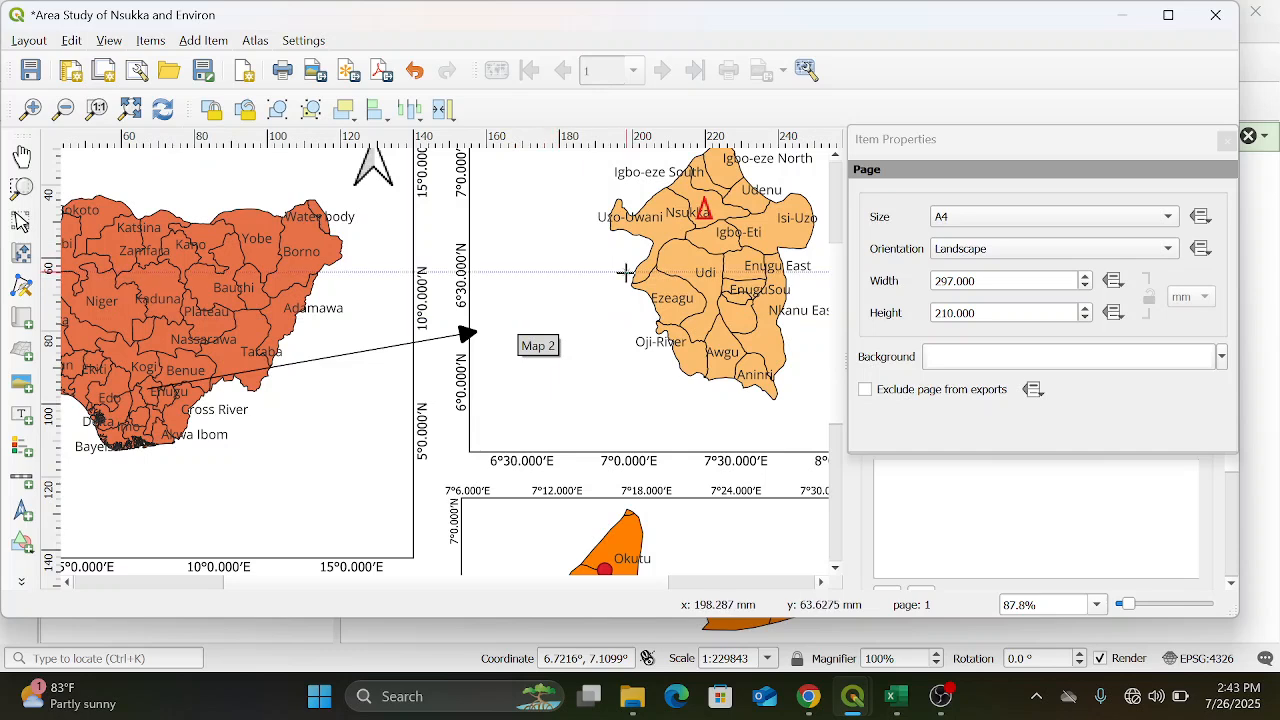
left_click(705, 215)
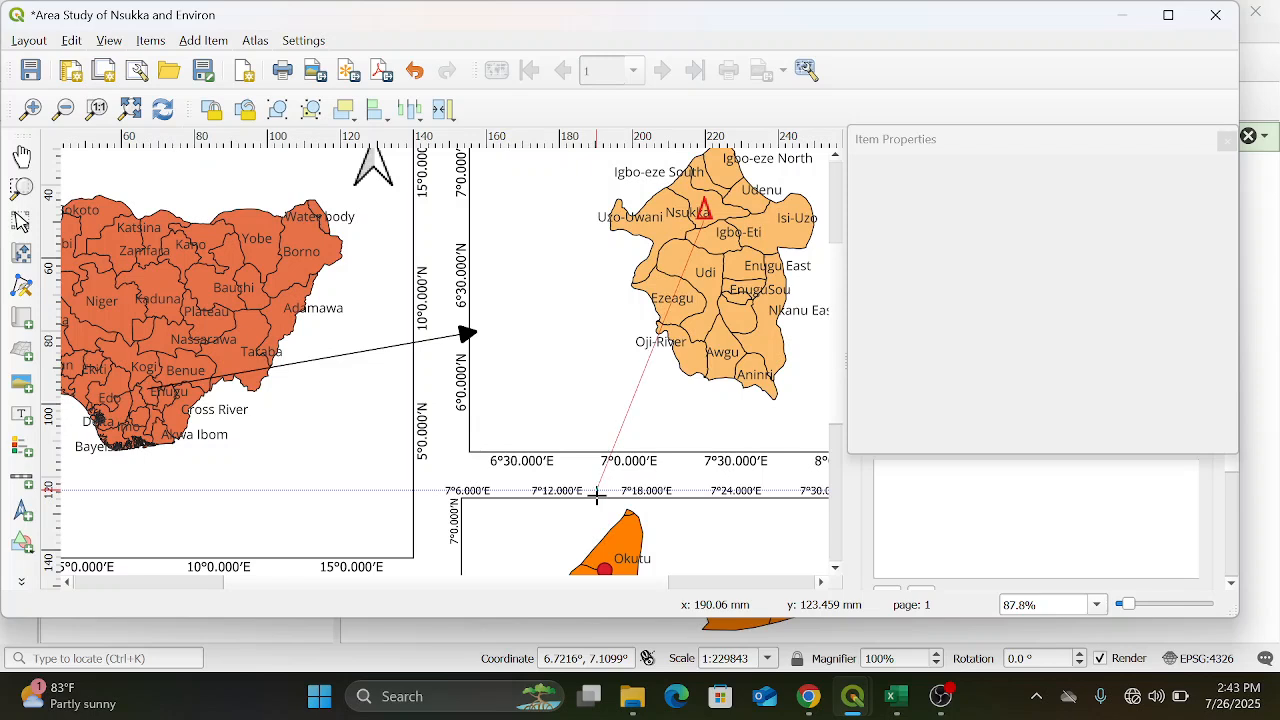
right_click(596, 494)
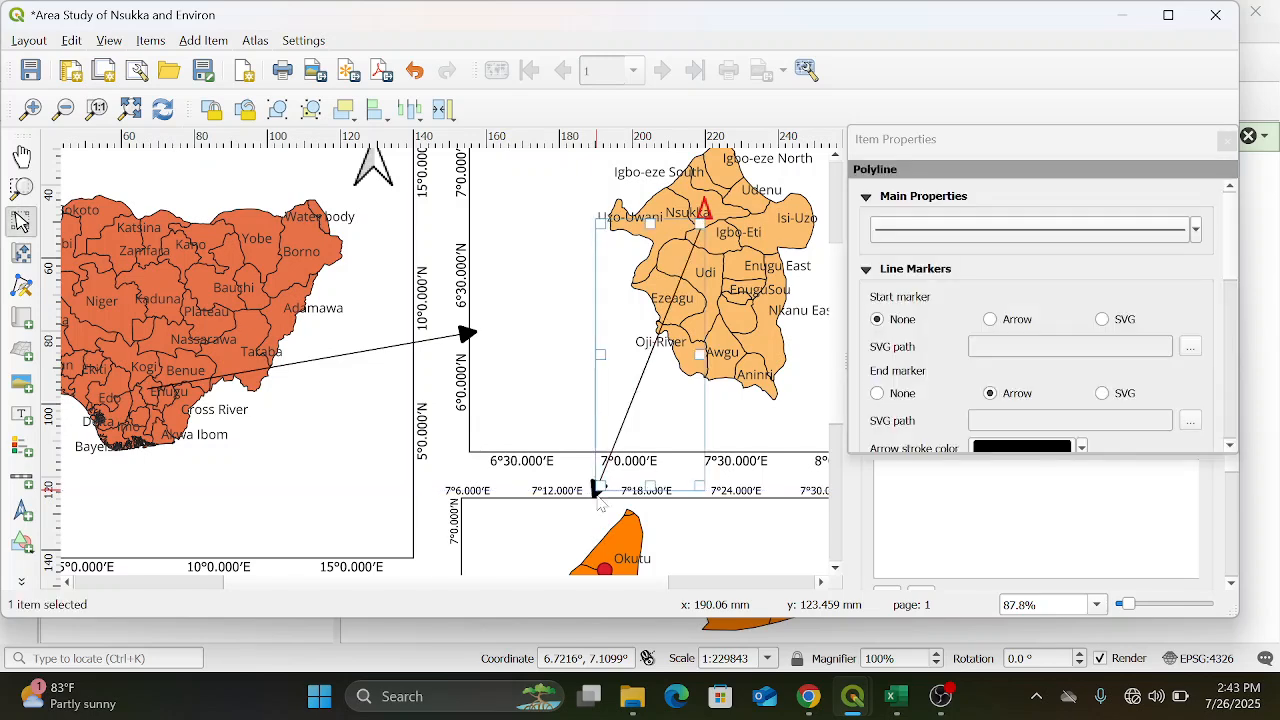
left_click(441, 524)
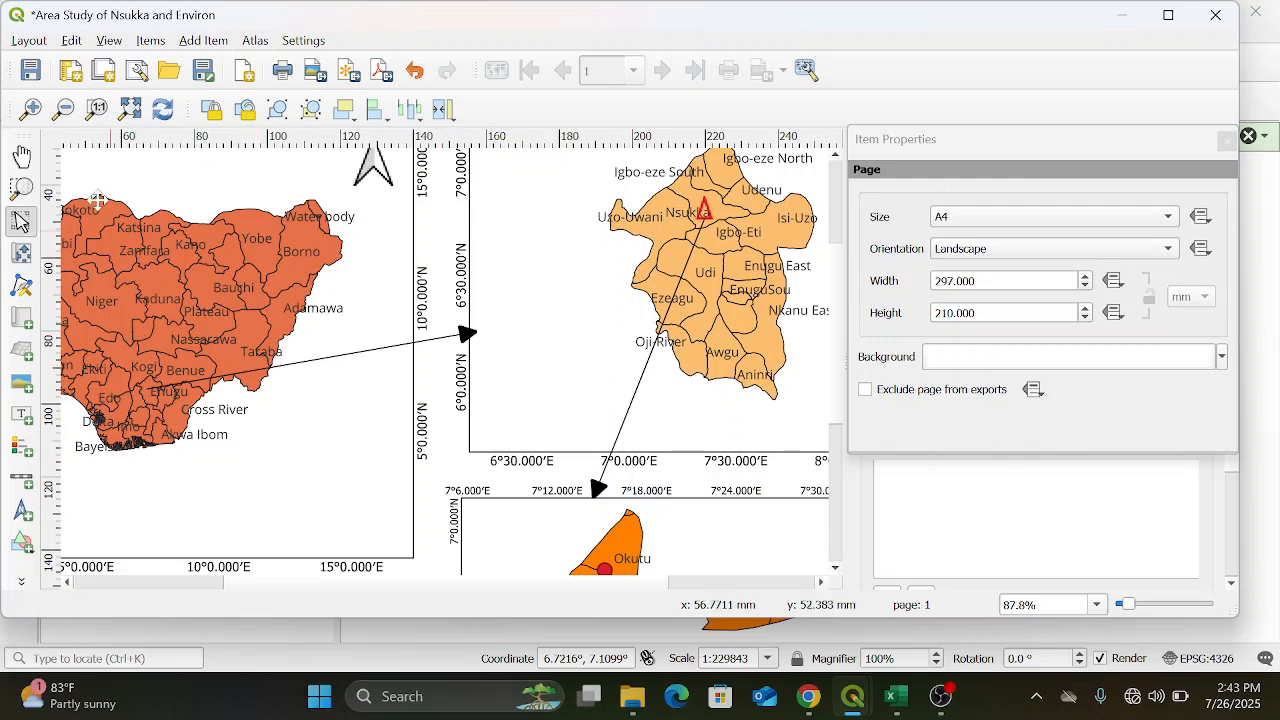
Save the project in the Pictures folder as "Area Study Map of Nsukka and Environ"
left_click(64, 110)
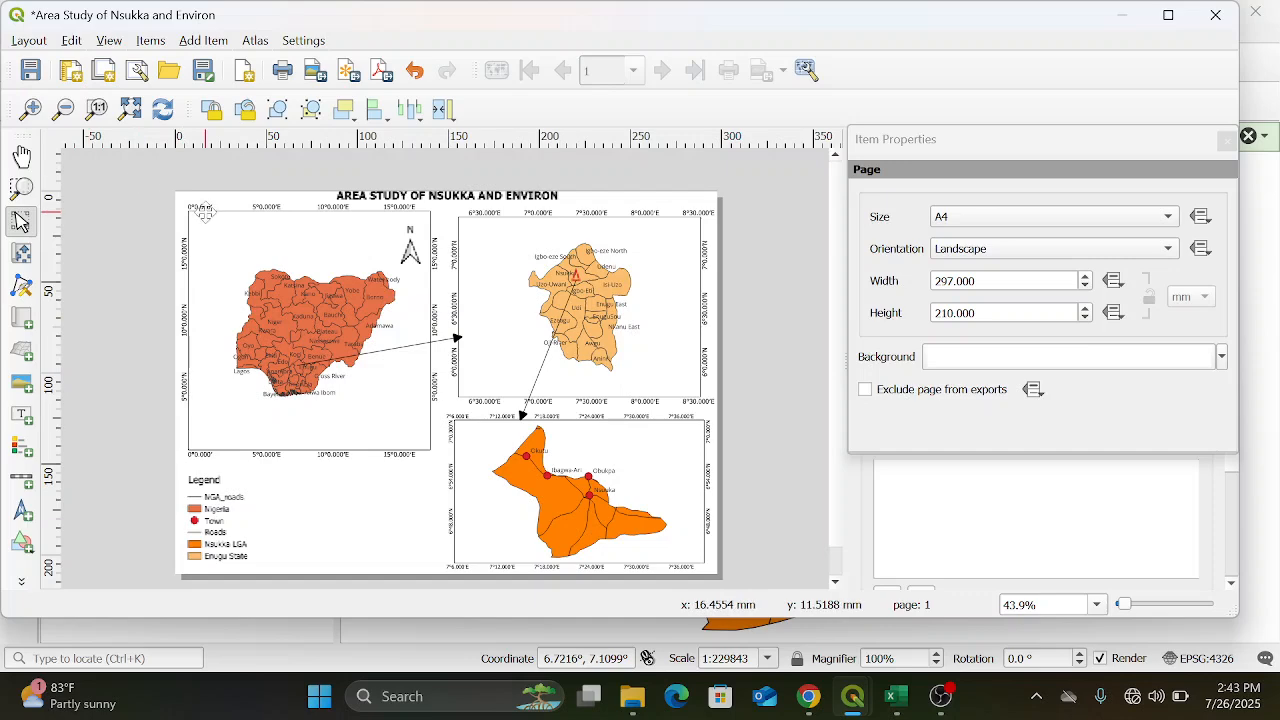
left_click(31, 41)
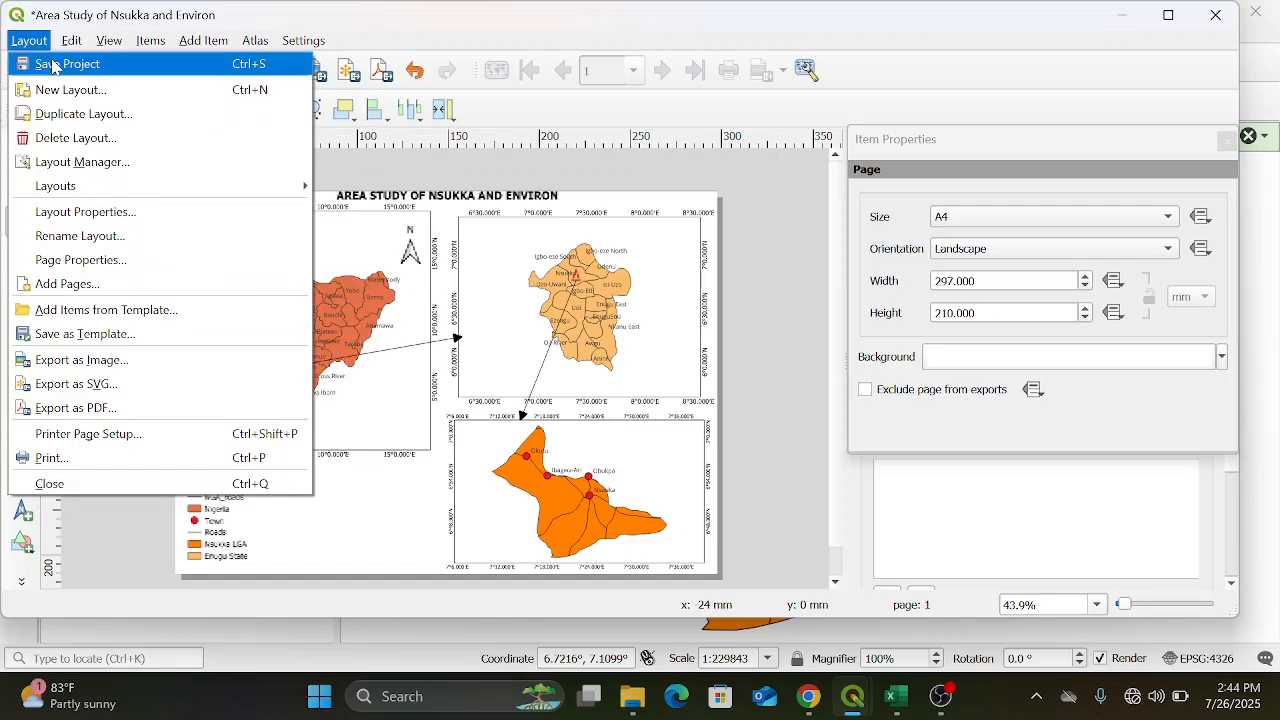
left_click(54, 66)
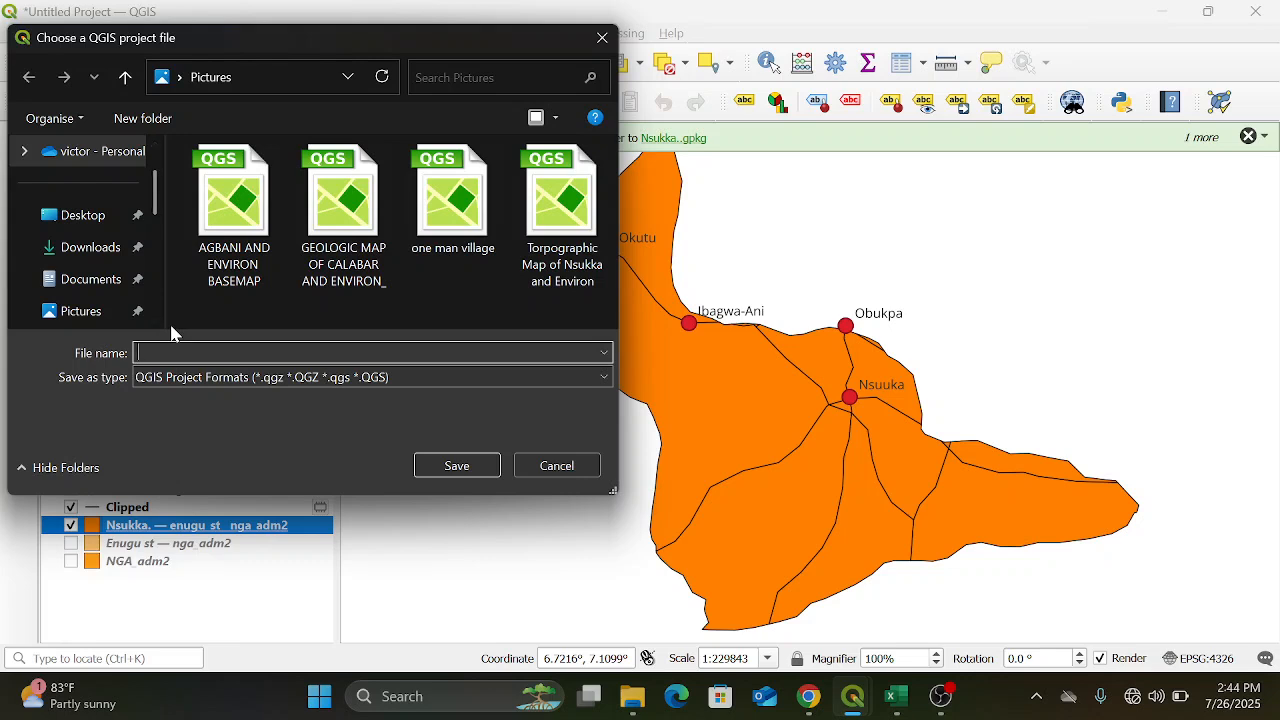
type("Area s")
key("BackSpace")
type("Study Map of Nsukka and Environ")
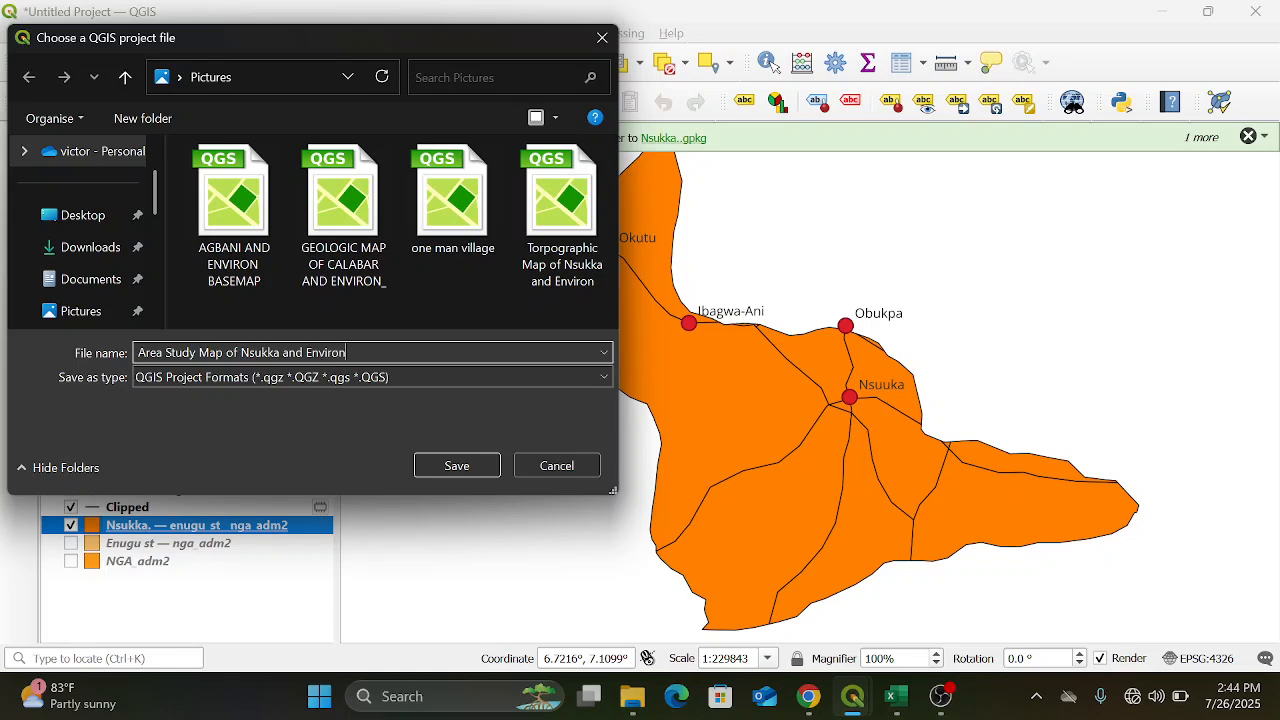
left_click(468, 474)
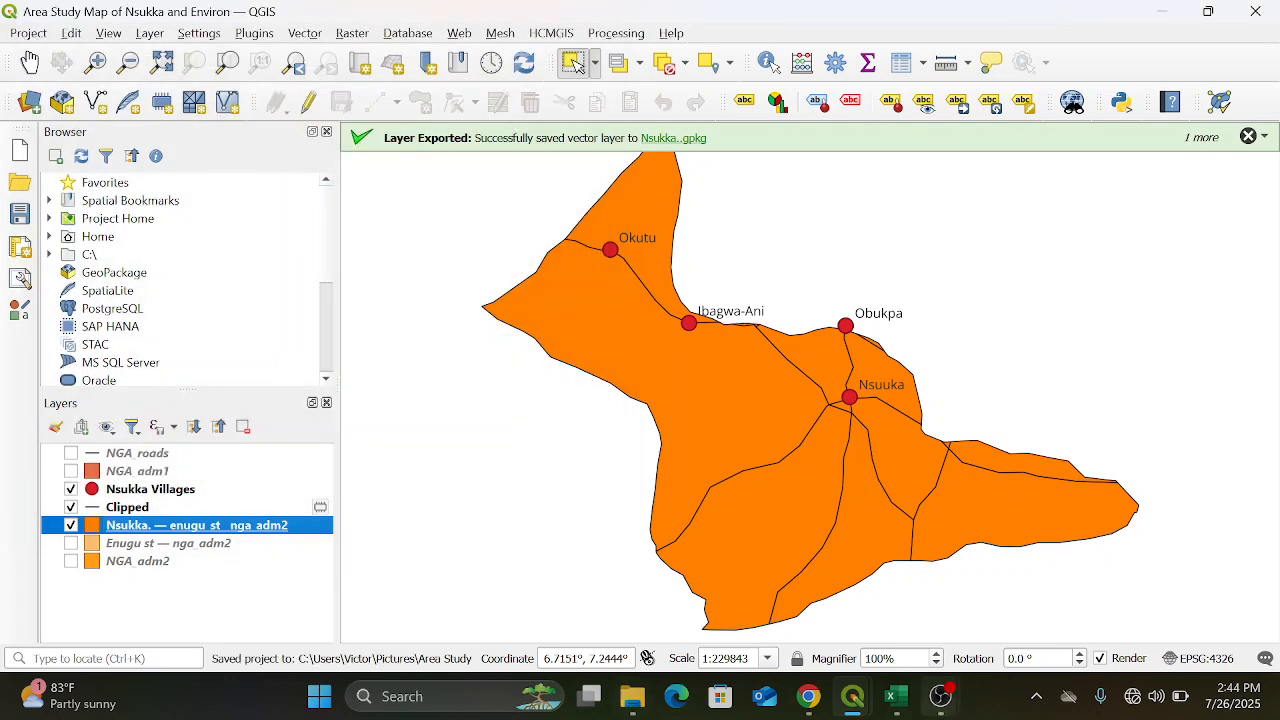
Return to the layout and export it as the JPEG image "Area Study of Nsukka and Environ" in Pictures, with increased JPEG quality
mouse_move(862, 712)
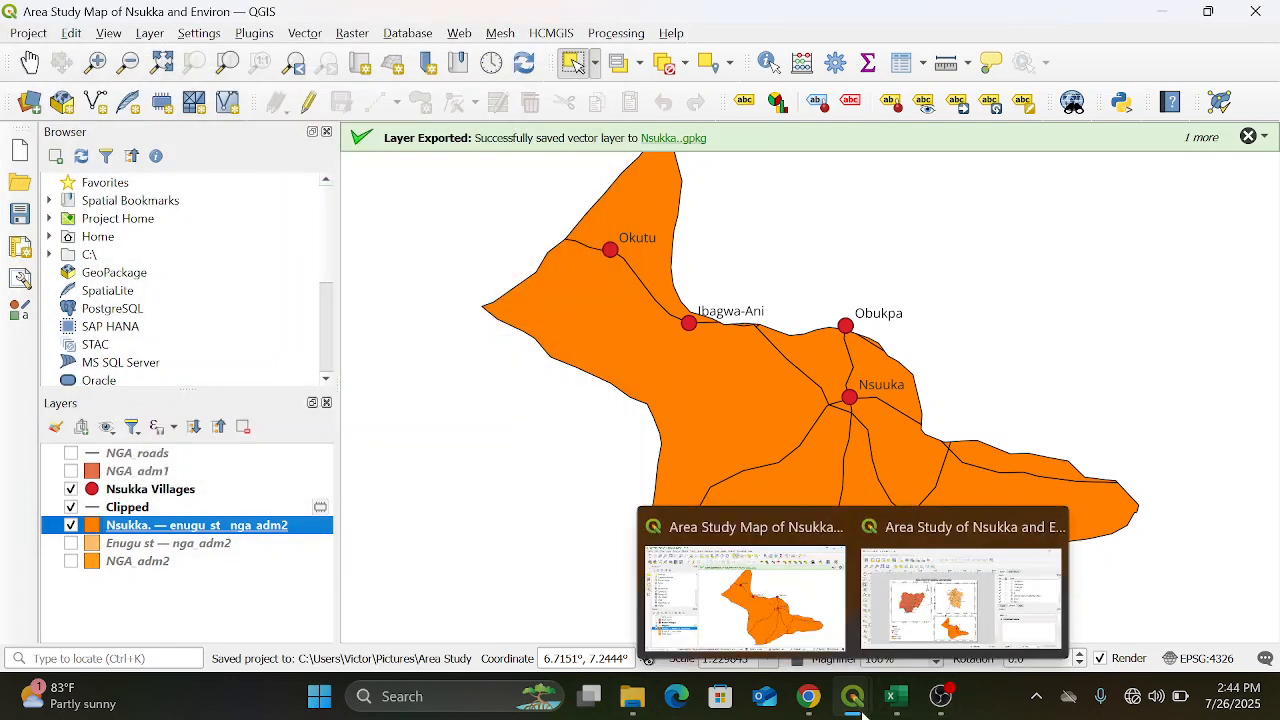
left_click(925, 641)
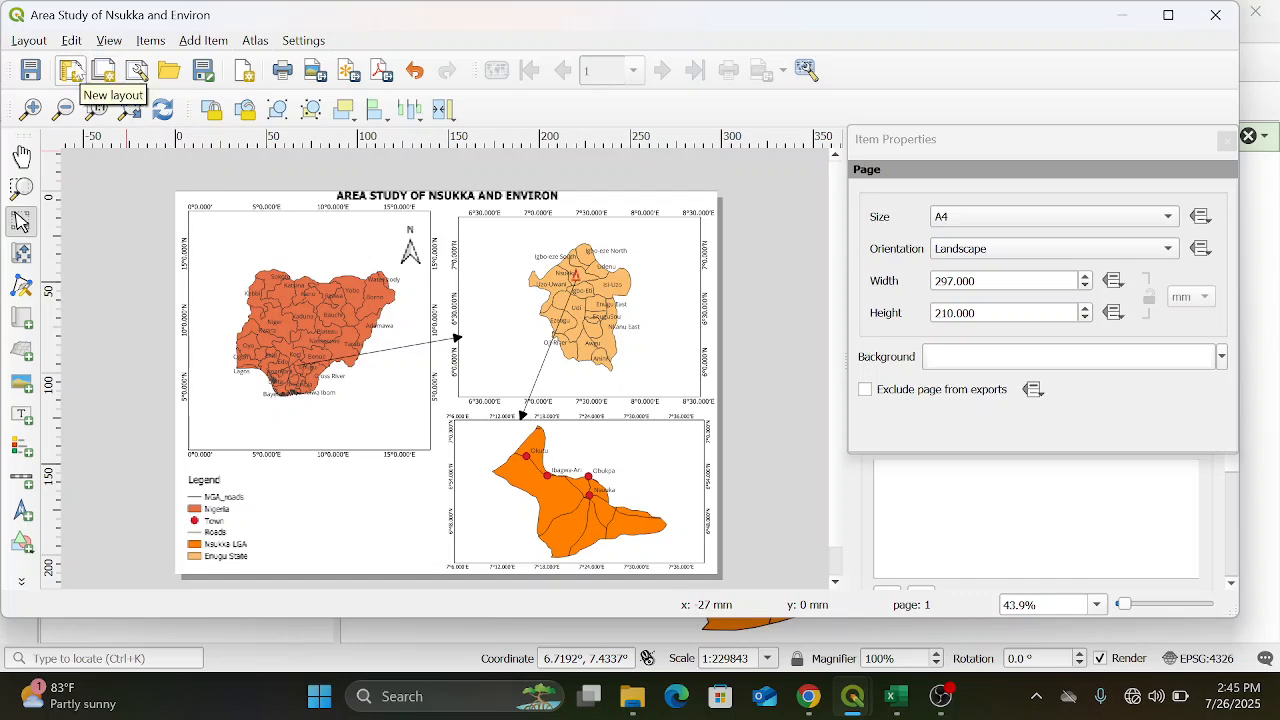
left_click(29, 41)
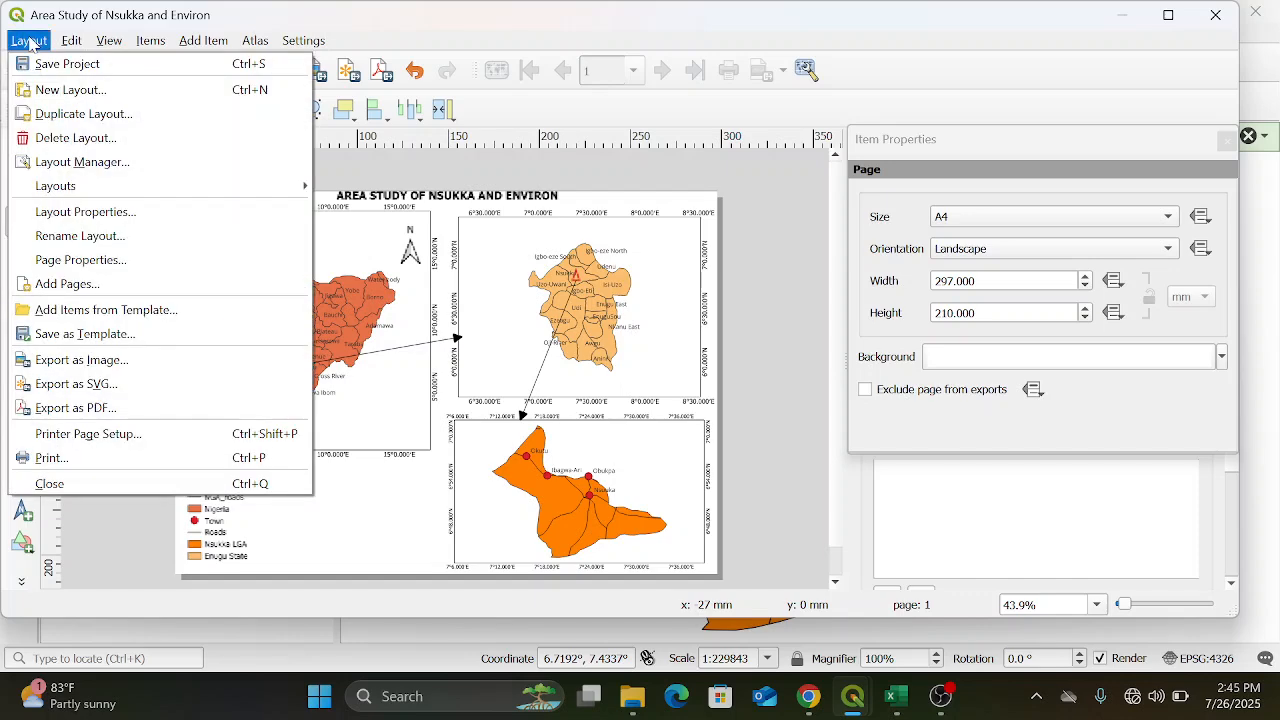
left_click(116, 360)
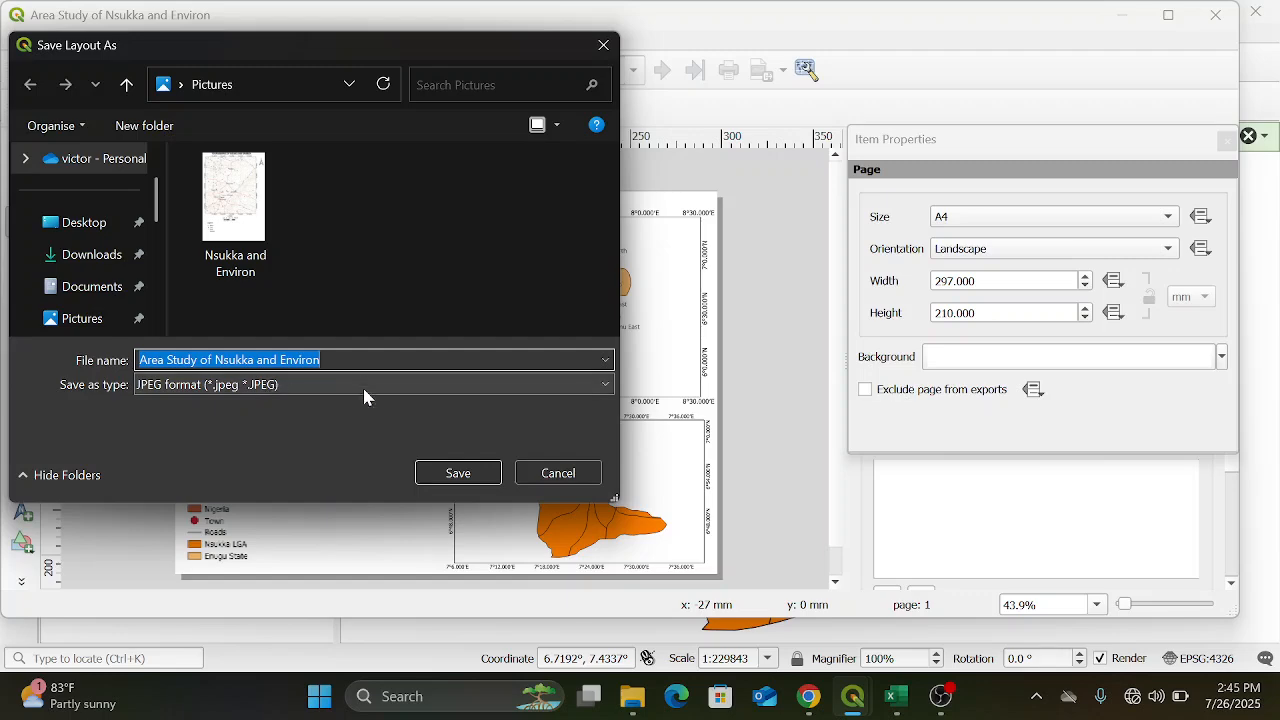
left_click(457, 476)
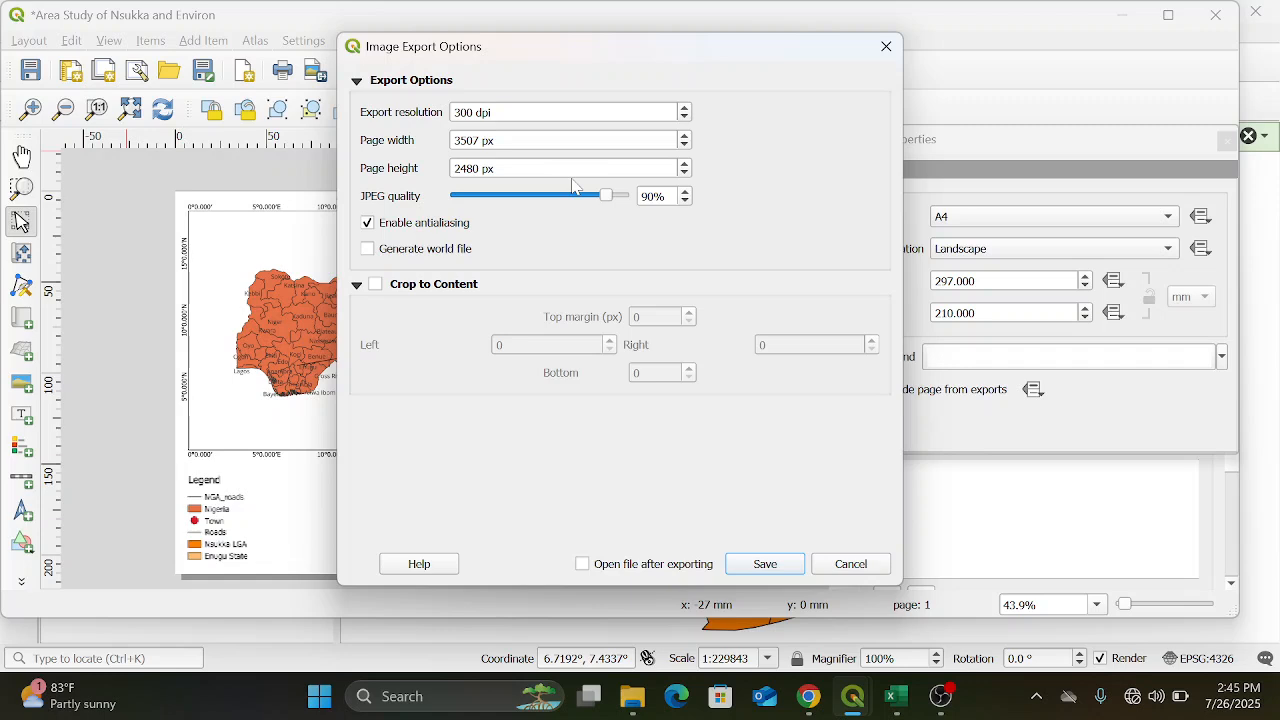
left_click(622, 197)
left_click(765, 566)
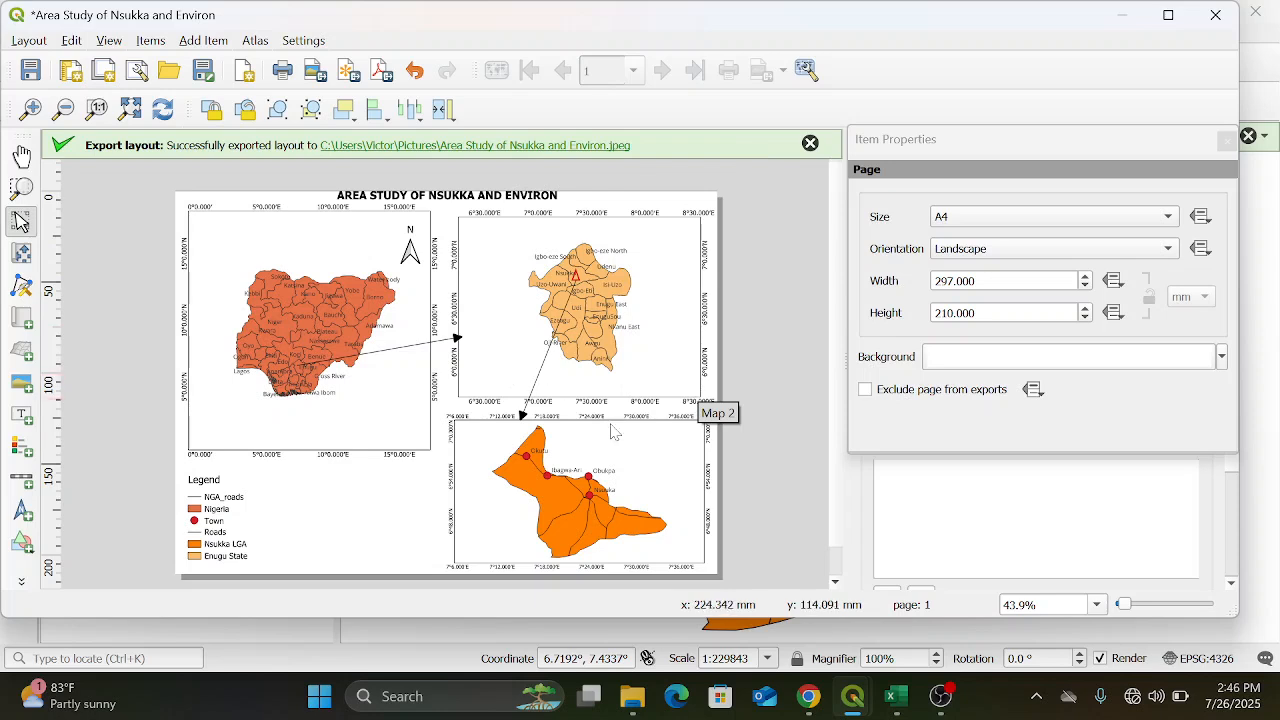
mouse_move(948, 700)
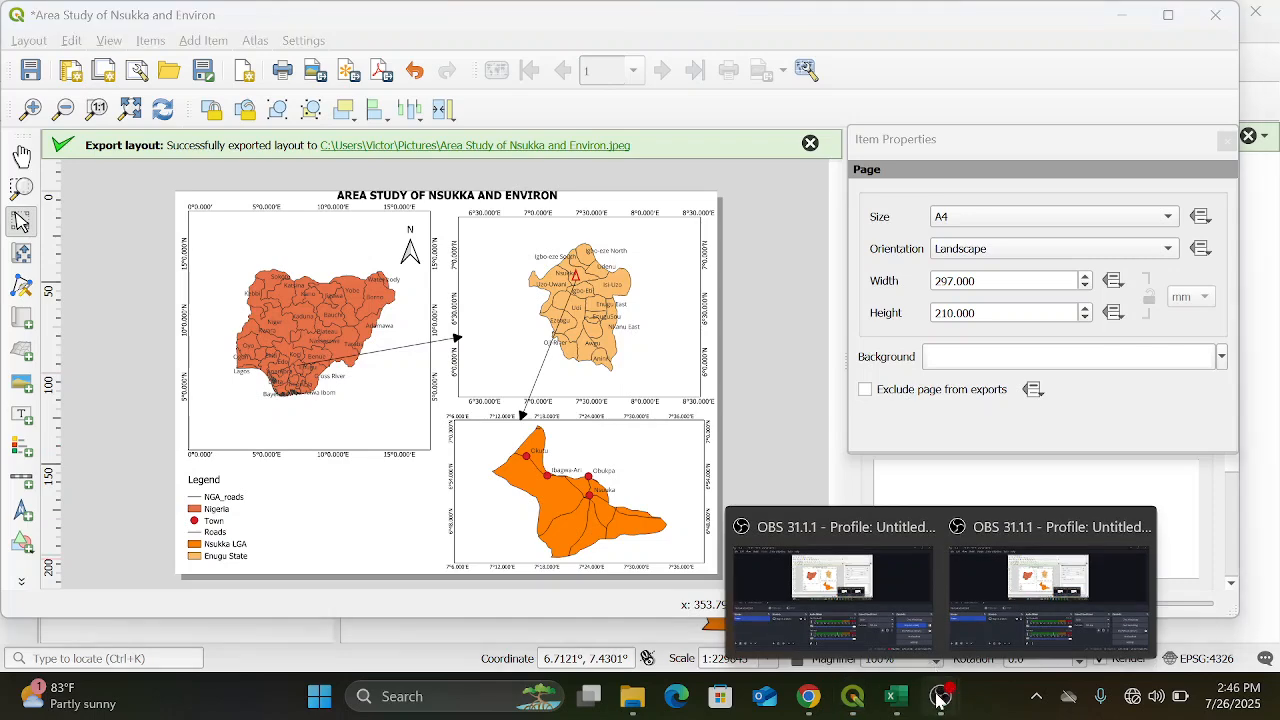
left_click(976, 645)
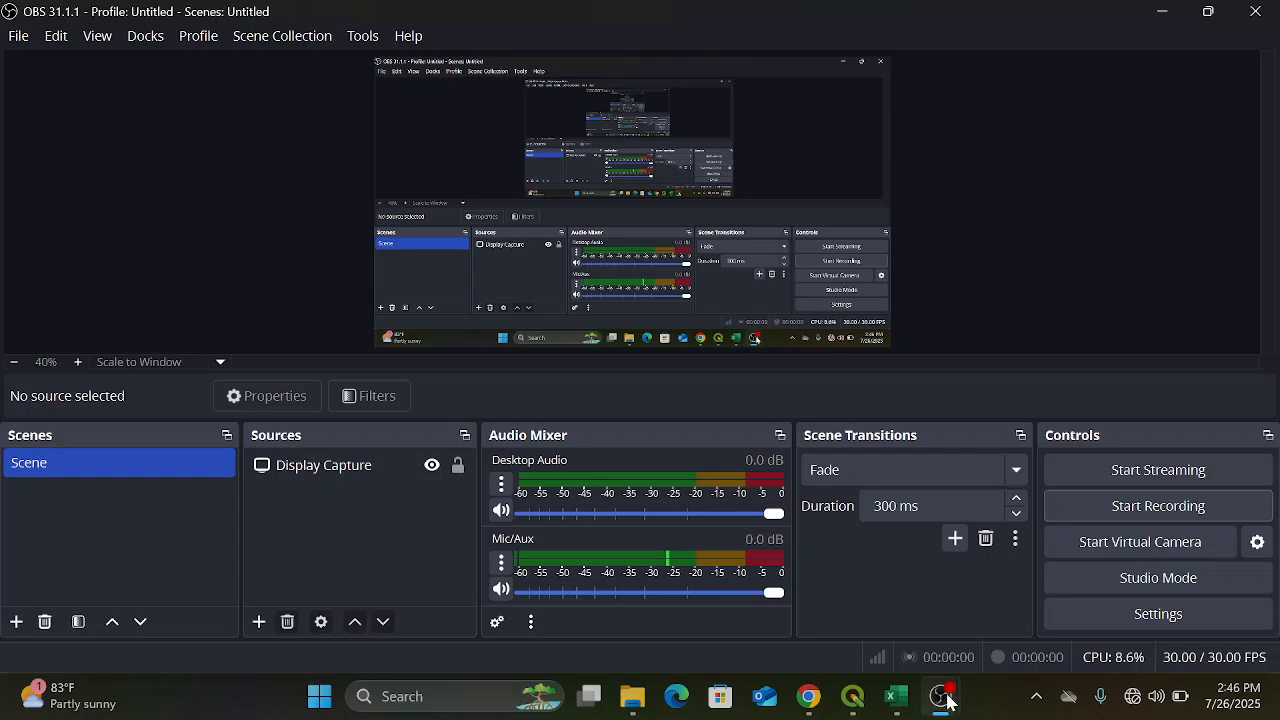
mouse_move(942, 700)
left_click(897, 628)
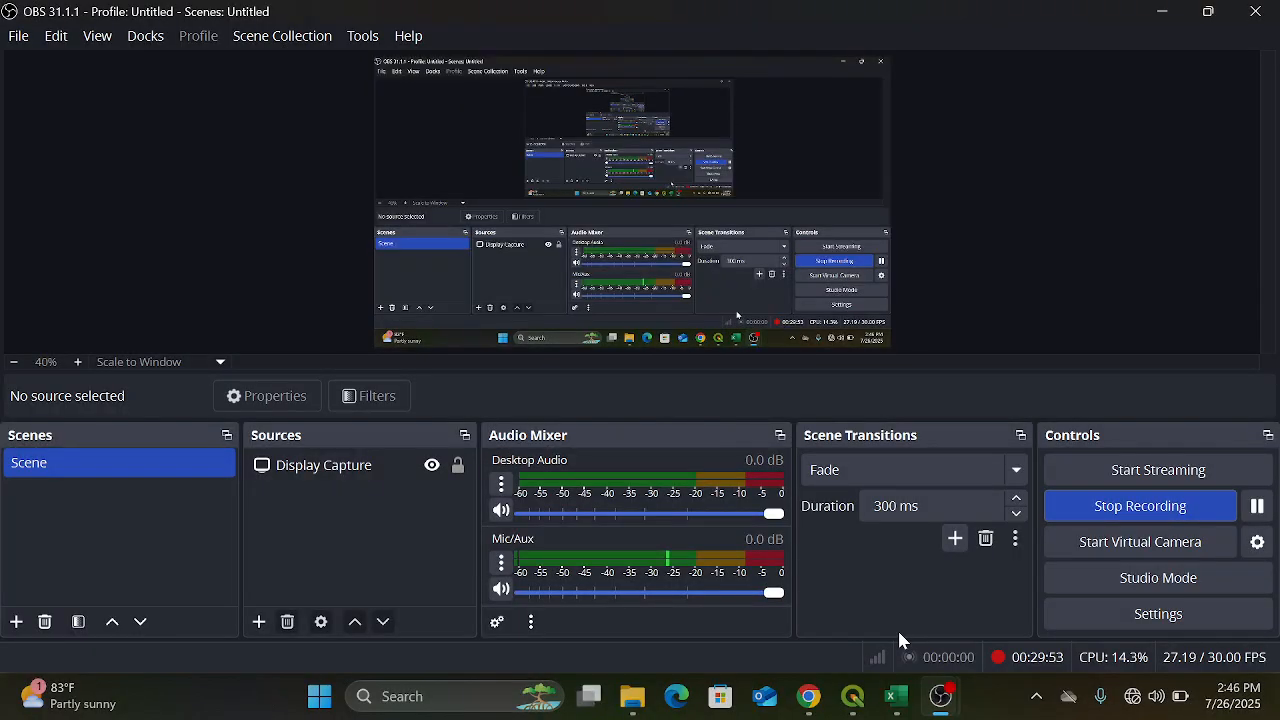